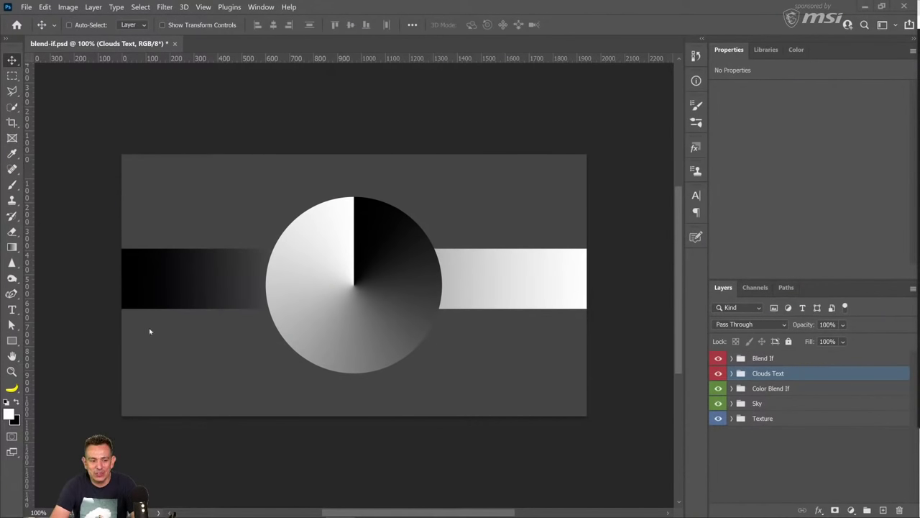
# Zoom the canvas to 135% and briefly hide, then show, the Blend If and Clouds Text groups
pyautogui.press('h')
pyautogui.scroll(2, 401, 373)
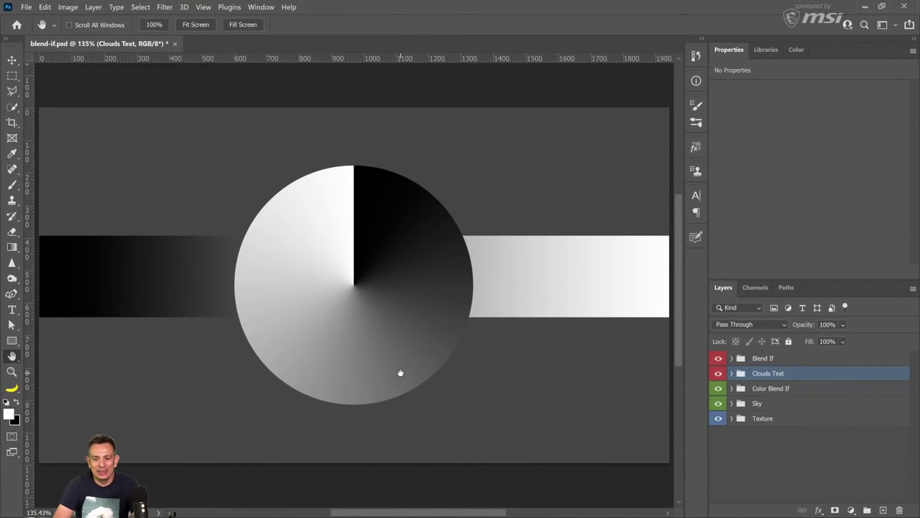
pyautogui.click(719, 358)
pyautogui.click(719, 373)
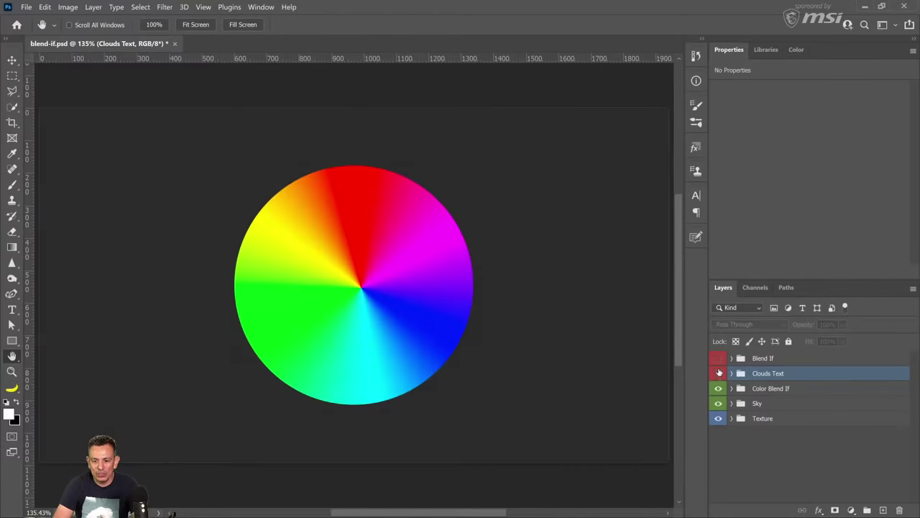
pyautogui.click(719, 373)
pyautogui.click(718, 358)
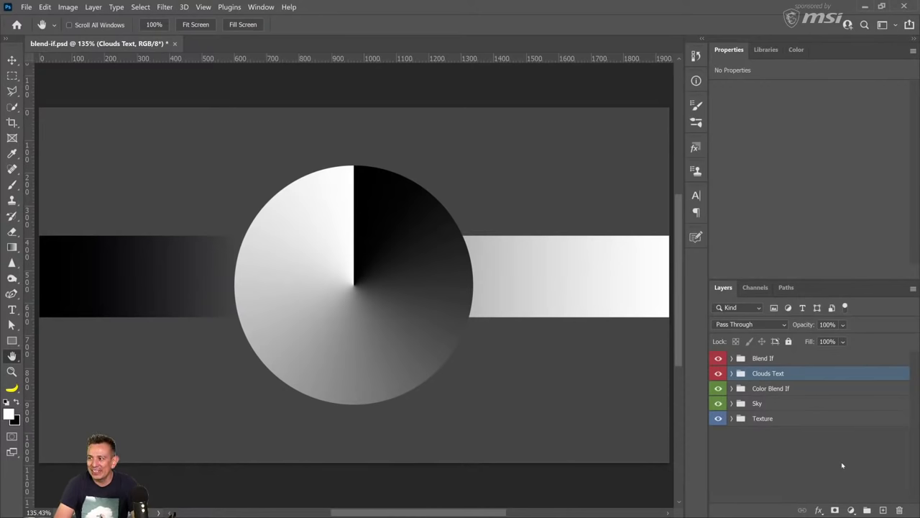
# Toggle the Blend If group's visibility, expand it, and select the Angle Gradient layer
pyautogui.click(718, 358)
pyautogui.click(719, 358)
pyautogui.click(732, 358)
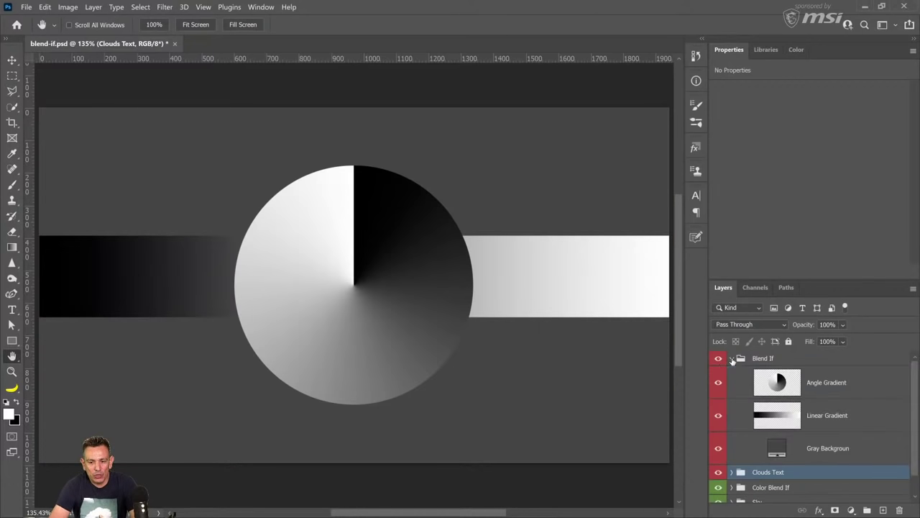
pyautogui.click(847, 398)
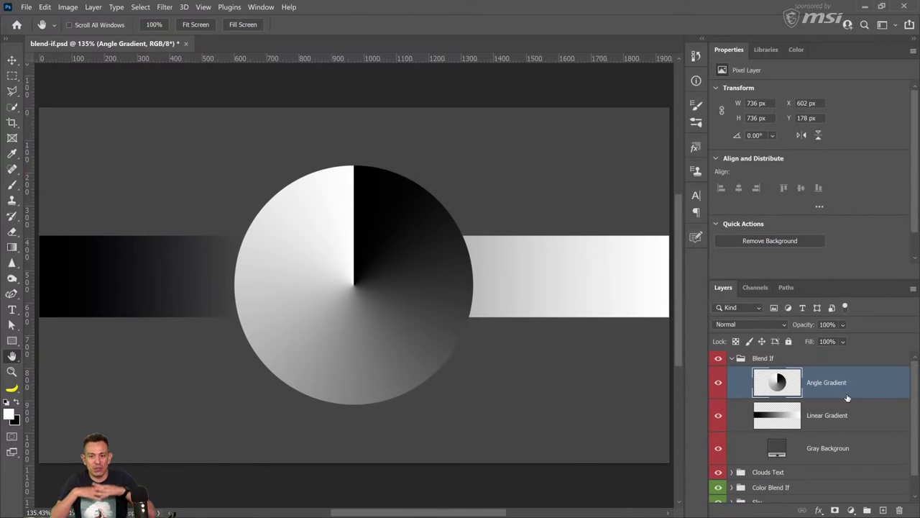
# Hide the Angle Gradient and Linear Gradient layers, then show both again
pyautogui.click(719, 383)
pyautogui.click(718, 420)
pyautogui.click(718, 417)
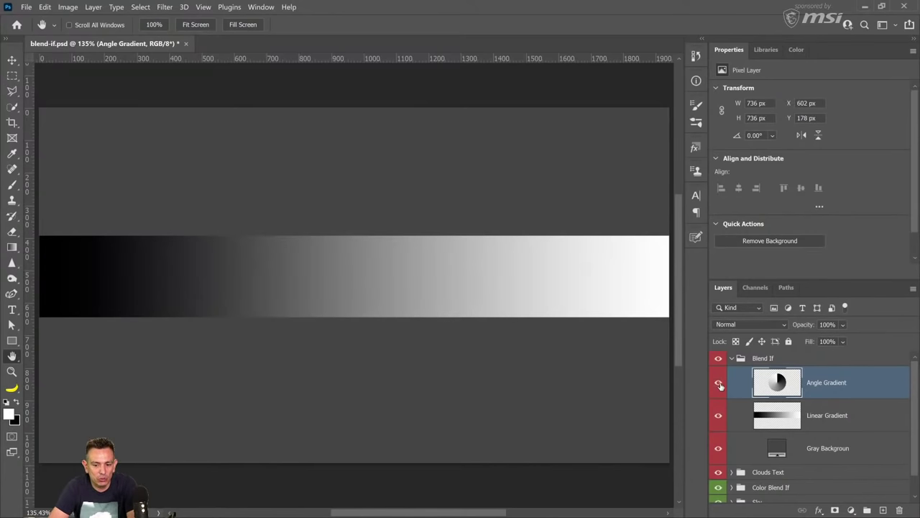
pyautogui.click(719, 383)
pyautogui.moveTo(718, 383); pyautogui.dragTo(726, 441)
pyautogui.click(719, 417)
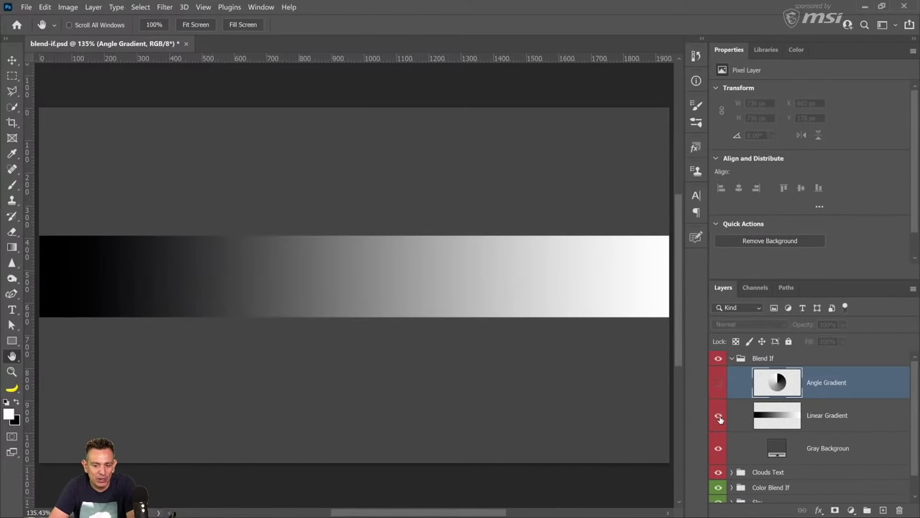
pyautogui.click(712, 388)
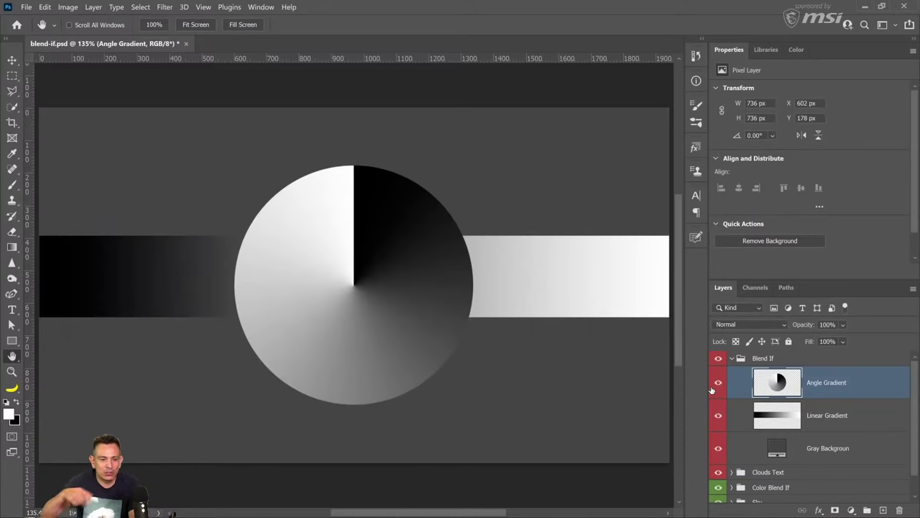
pyautogui.doubleClick(883, 387)
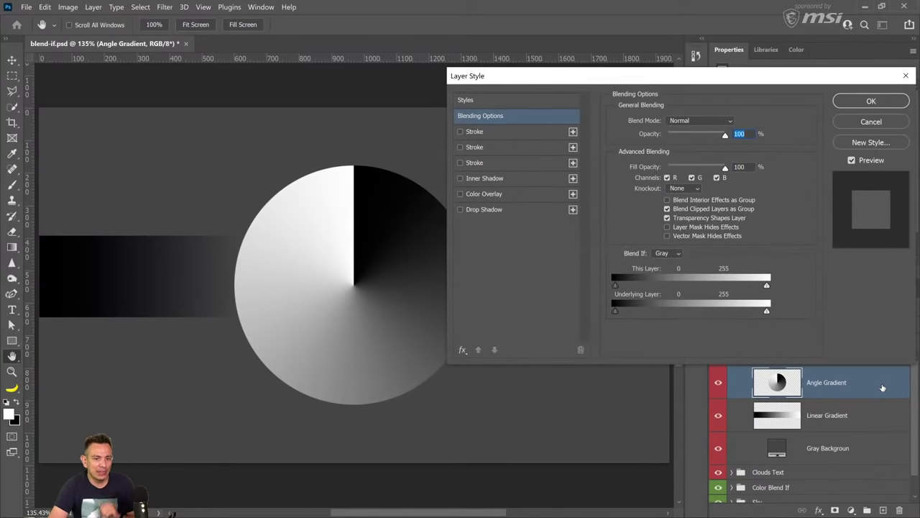
pyautogui.click(463, 350)
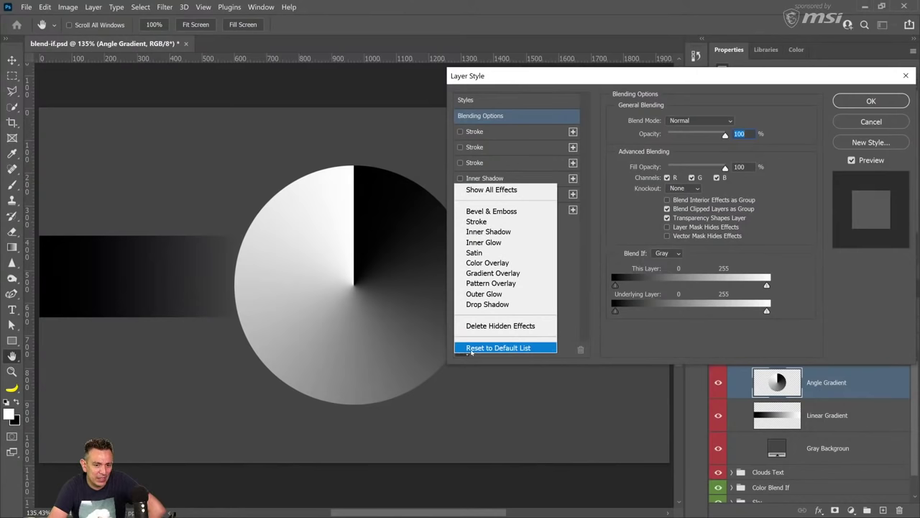
pyautogui.click(489, 347)
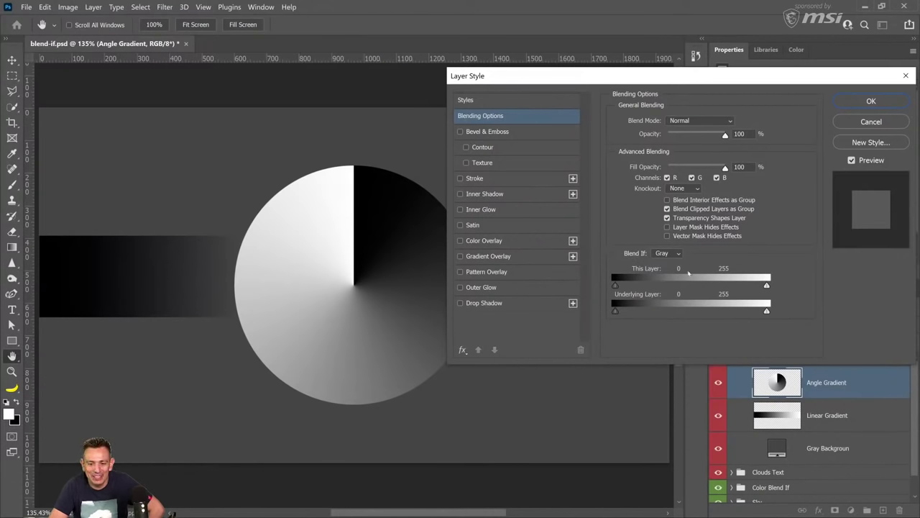
pyautogui.click(868, 122)
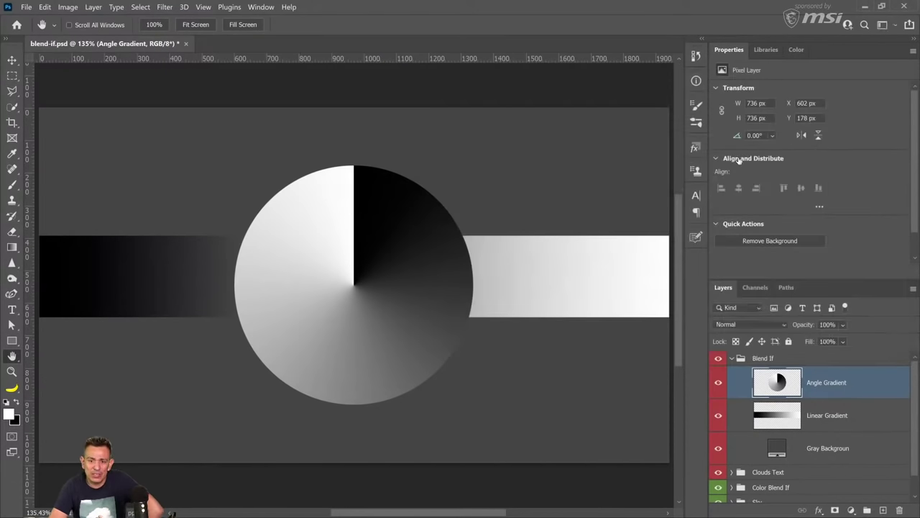
# Open Angle Gradient's Blending Options from the fx menu and reset the effects list to default
pyautogui.click(821, 511)
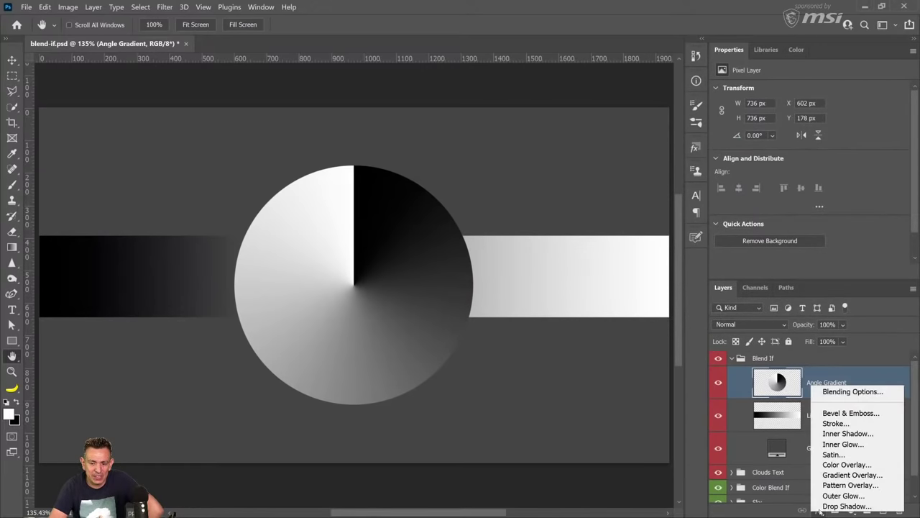
pyautogui.click(834, 394)
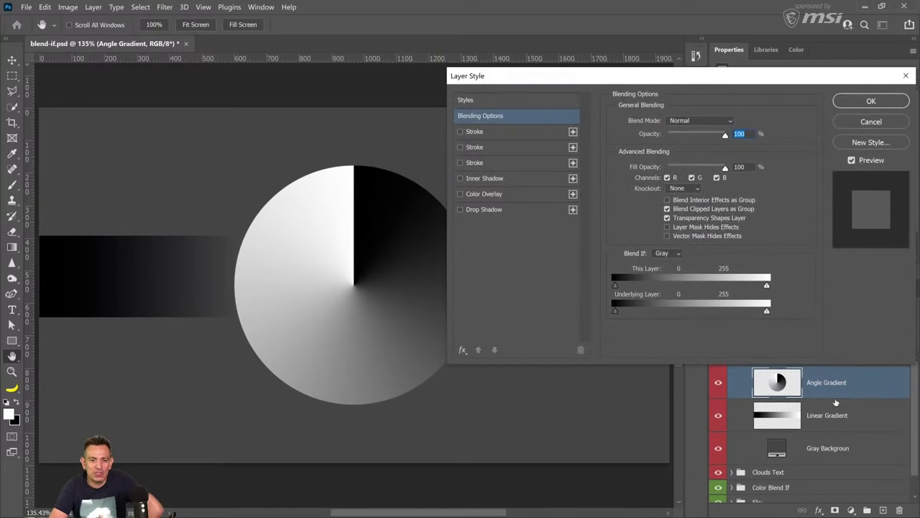
pyautogui.click(464, 350)
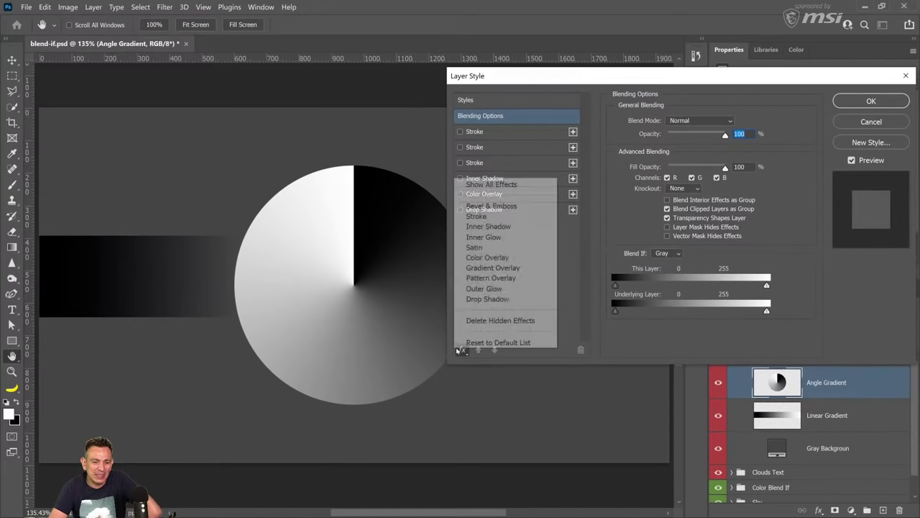
pyautogui.click(603, 396)
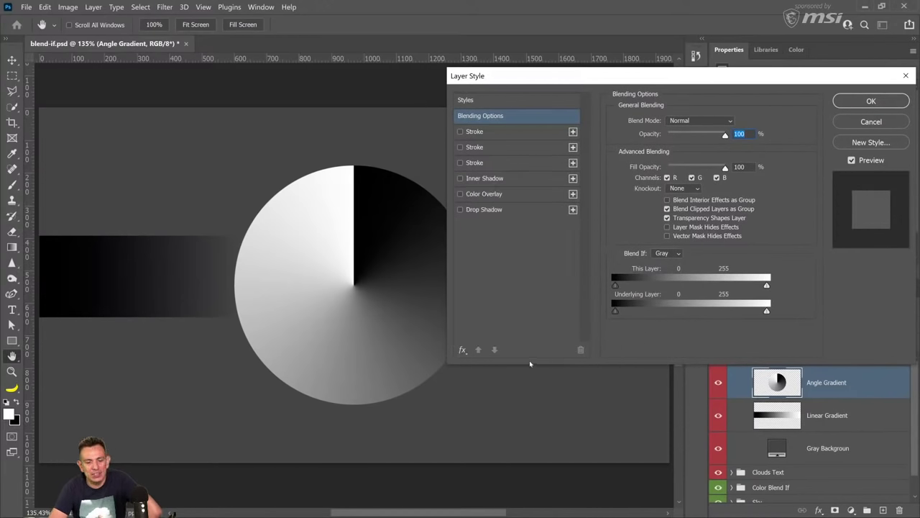
pyautogui.click(465, 351)
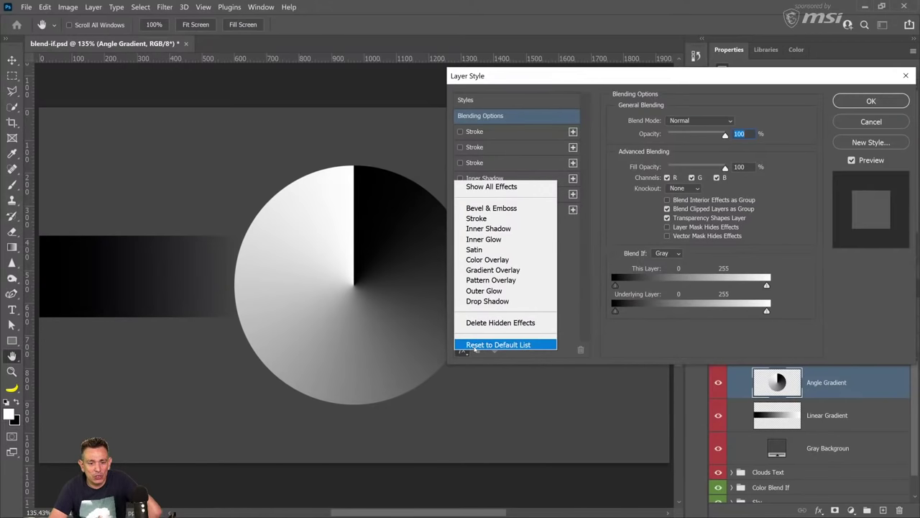
pyautogui.click(476, 346)
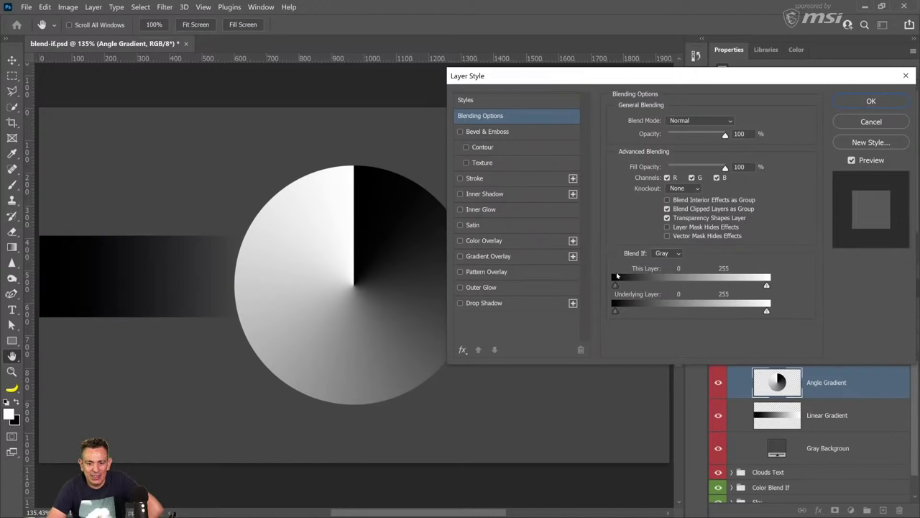
pyautogui.click(663, 255)
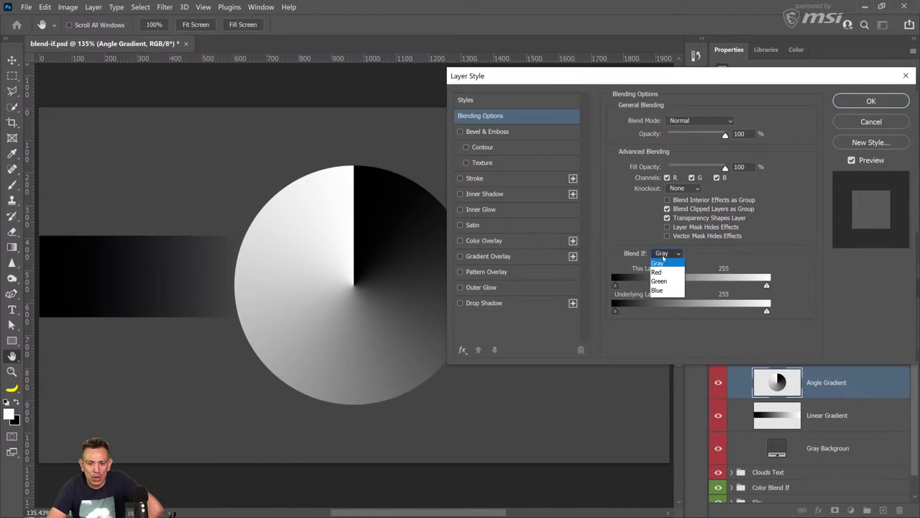
pyautogui.click(663, 259)
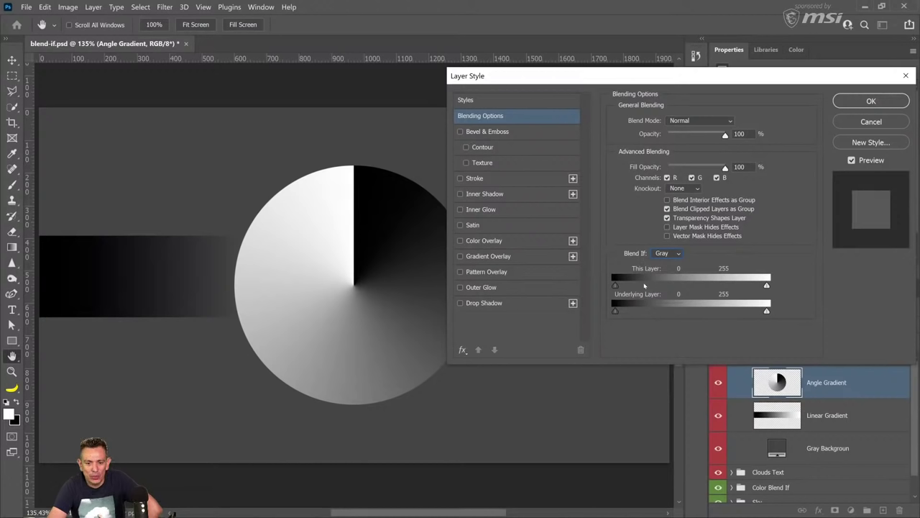
# Move the Layer Style dialog up and set This Layer's black point to 128, hiding the circle's darker half
pyautogui.moveTo(614, 286)
pyautogui.mouseDown()
pyautogui.moveTo(624, 286)
pyautogui.moveTo(614, 285)
pyautogui.mouseUp()
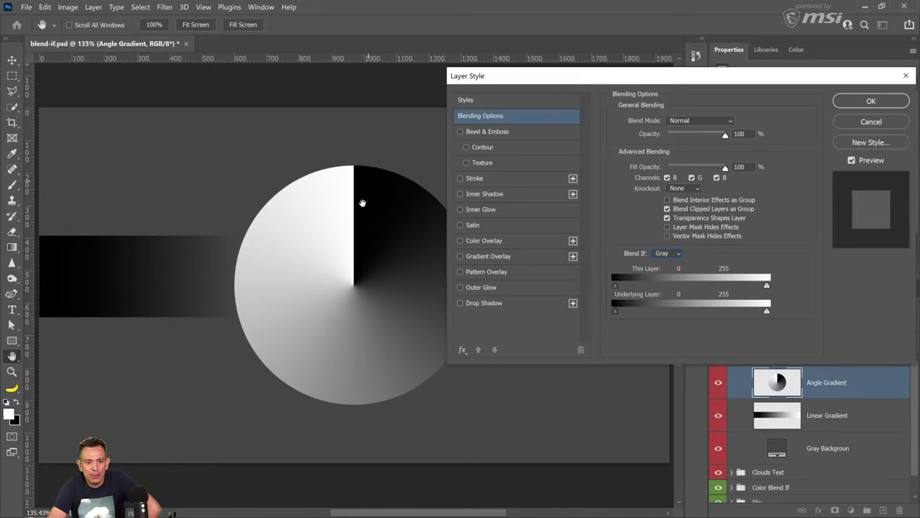
pyautogui.moveTo(533, 76); pyautogui.dragTo(550, 10)
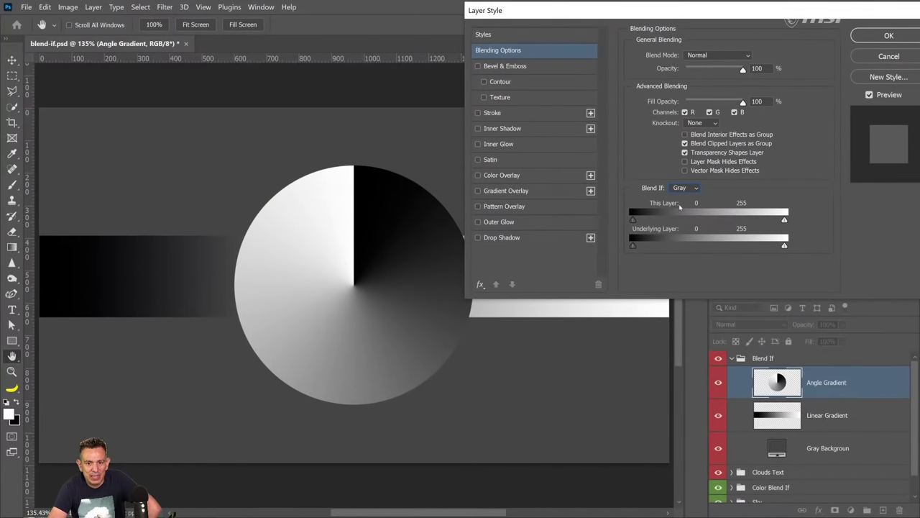
pyautogui.moveTo(633, 219)
pyautogui.mouseDown()
pyautogui.moveTo(771, 228)
pyautogui.moveTo(624, 225)
pyautogui.mouseUp()
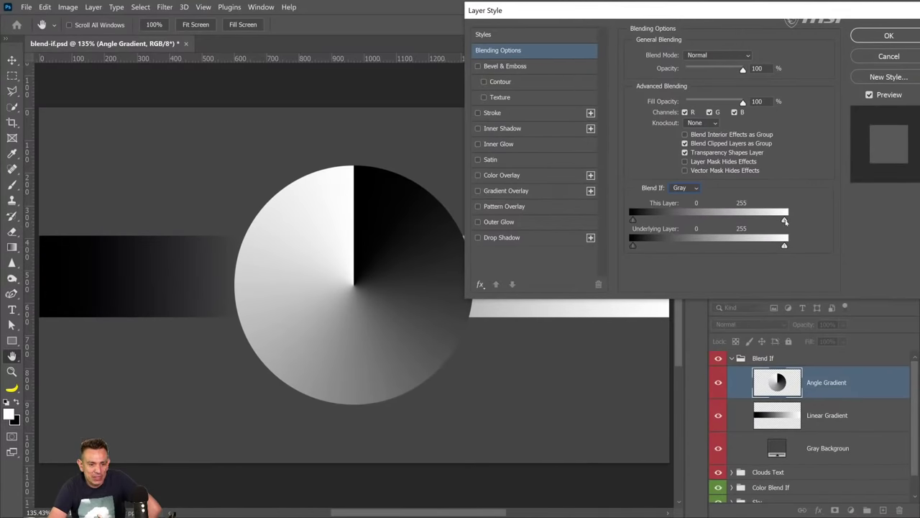
pyautogui.moveTo(786, 221); pyautogui.dragTo(811, 226)
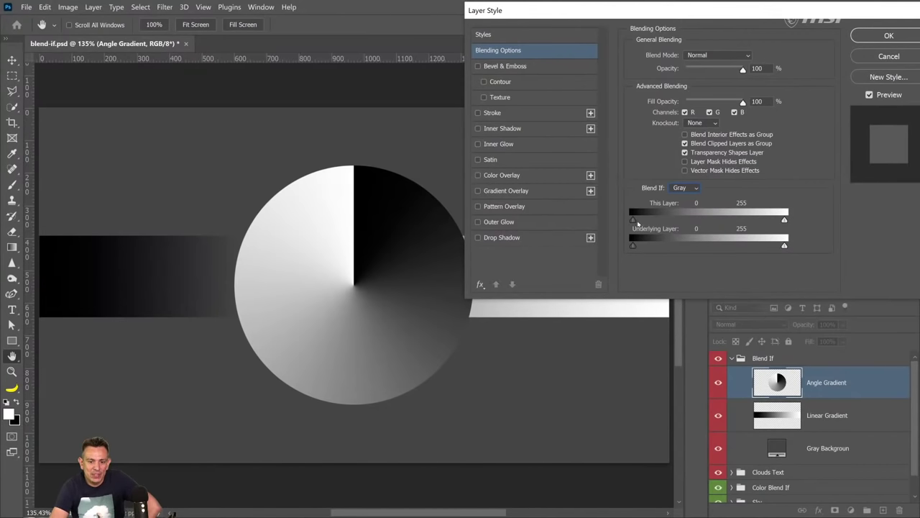
pyautogui.moveTo(632, 220); pyautogui.dragTo(709, 223)
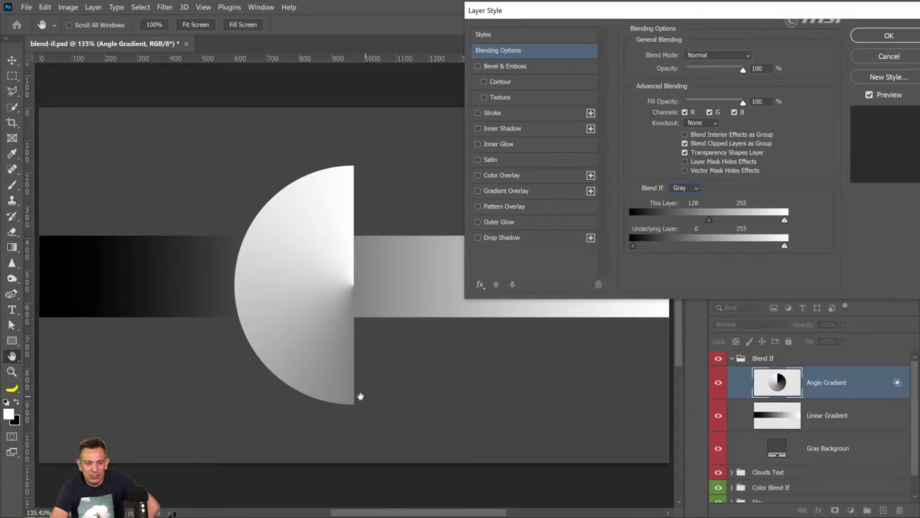
# Bring back the dark half, then split This Layer's black point into 51/113 for a soft fade
pyautogui.moveTo(705, 220)
pyautogui.mouseDown()
pyautogui.moveTo(631, 217)
pyautogui.moveTo(707, 229)
pyautogui.mouseUp()
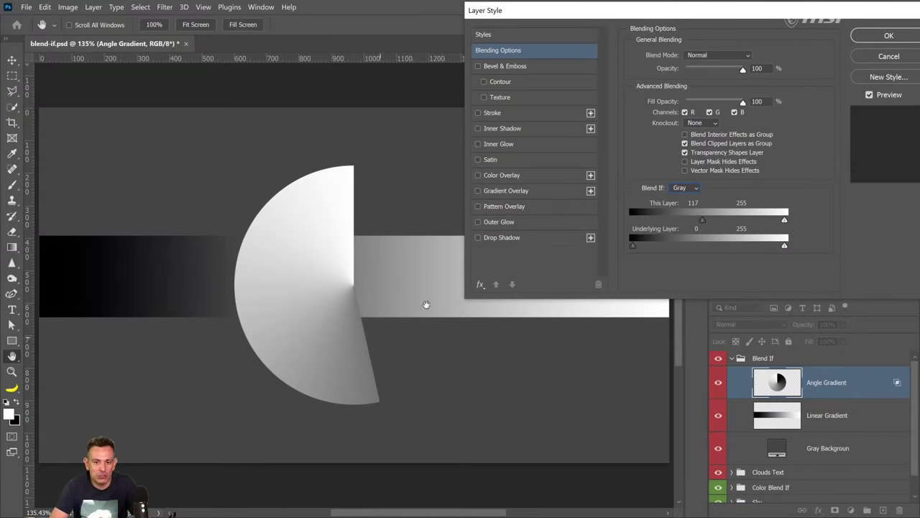
pyautogui.moveTo(704, 223); pyautogui.dragTo(701, 225)
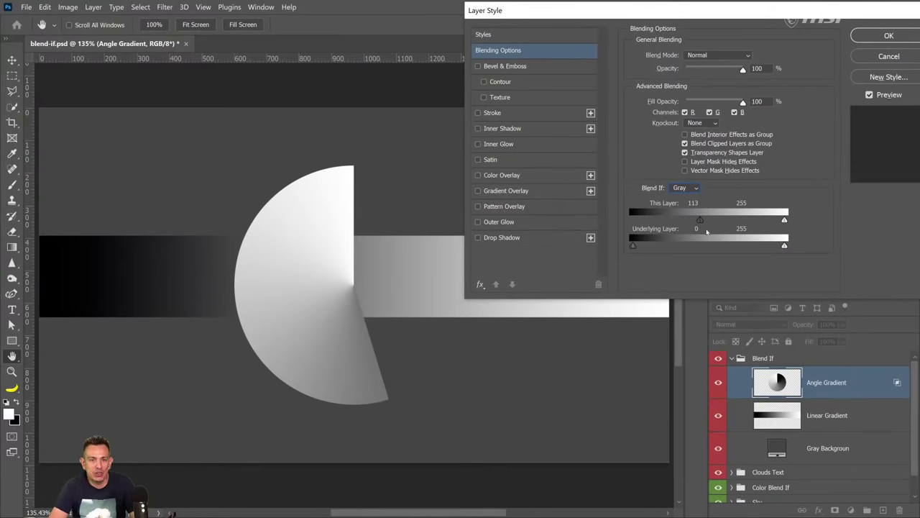
pyautogui.moveTo(699, 221); pyautogui.dragTo(664, 227)
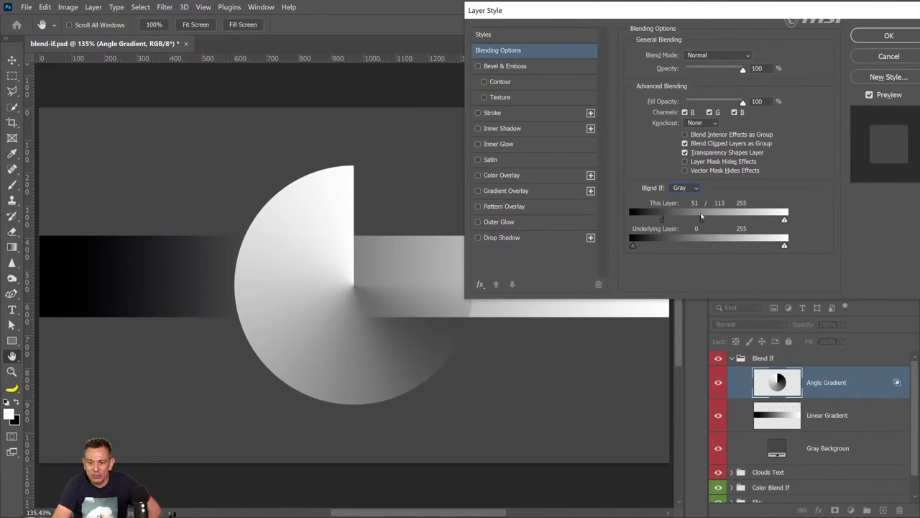
# Raise the fade's upper end to 128, rejoin the black point, and Alt-reset This Layer to 0–255
pyautogui.moveTo(703, 221); pyautogui.dragTo(710, 219)
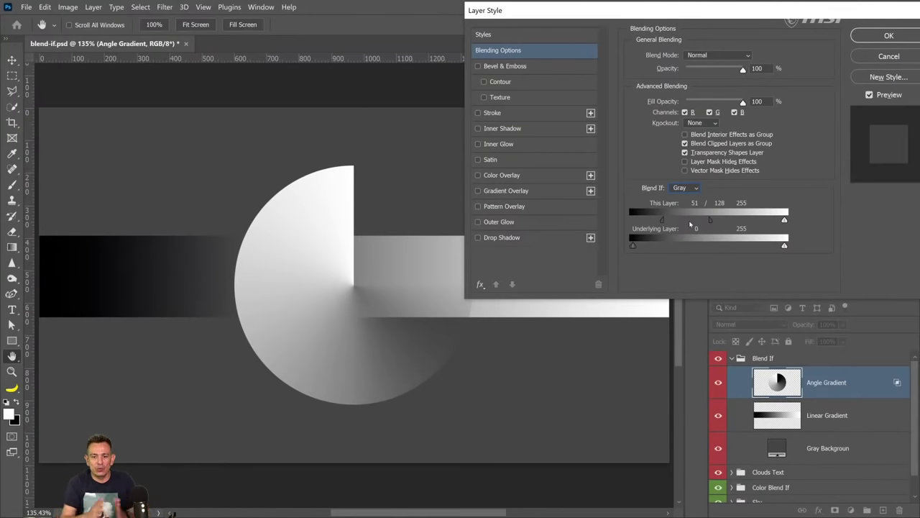
pyautogui.moveTo(663, 220); pyautogui.dragTo(596, 210)
pyautogui.press('alt')
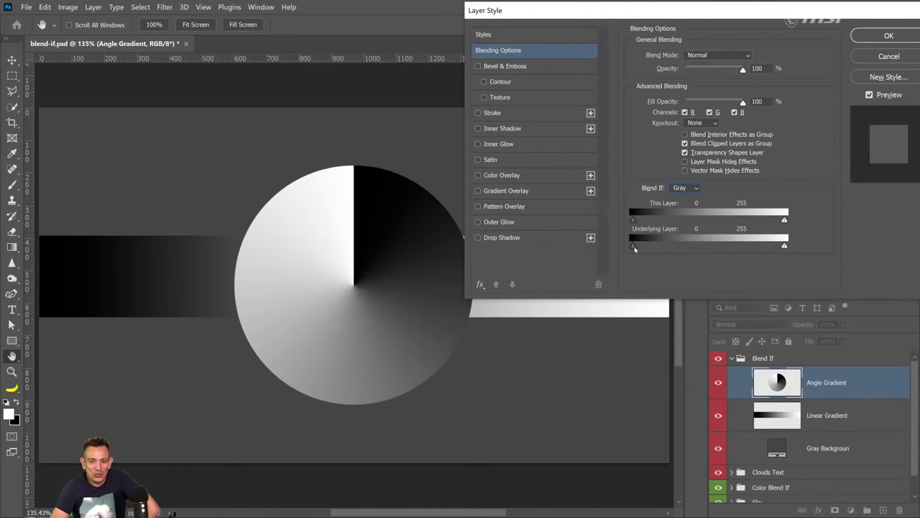
# Drag the Underlying Layer black slider right and back to 0, hiding then restoring the circle
pyautogui.moveTo(633, 246); pyautogui.dragTo(699, 246)
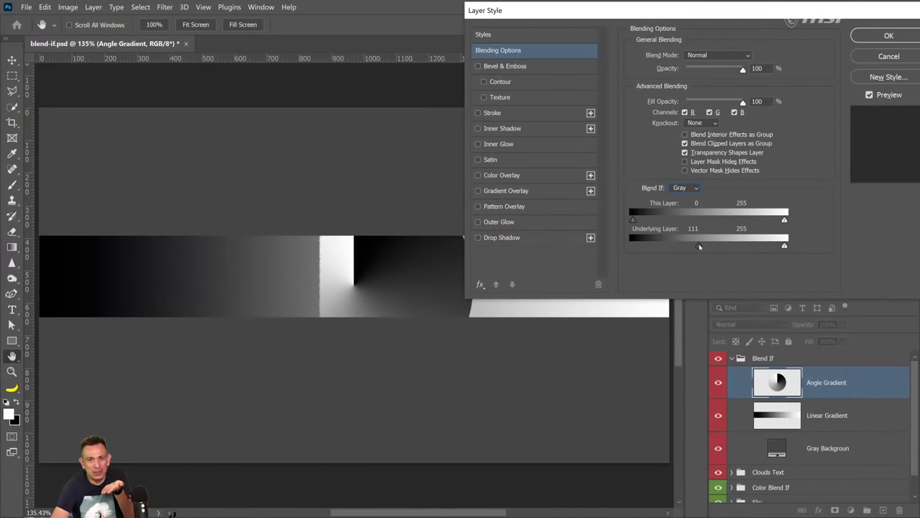
pyautogui.moveTo(700, 246)
pyautogui.mouseDown()
pyautogui.moveTo(668, 246)
pyautogui.moveTo(686, 251)
pyautogui.mouseUp()
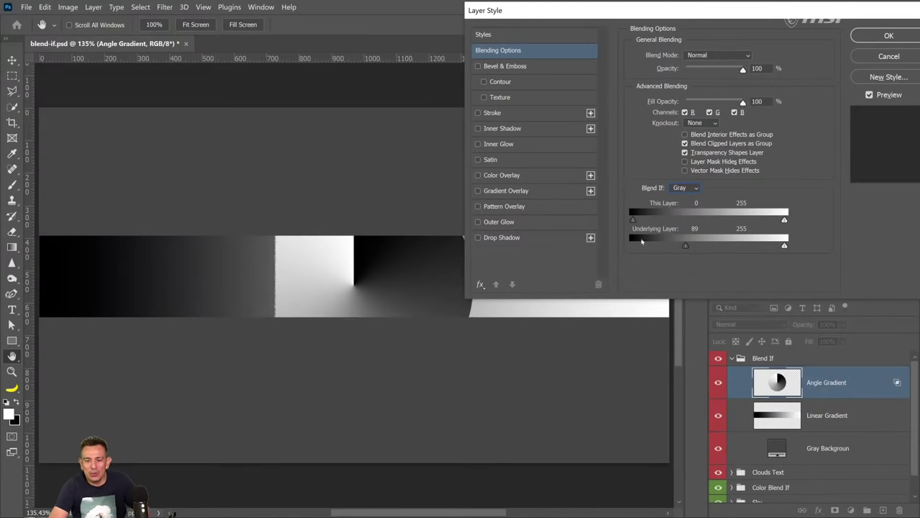
pyautogui.moveTo(687, 247); pyautogui.dragTo(632, 247)
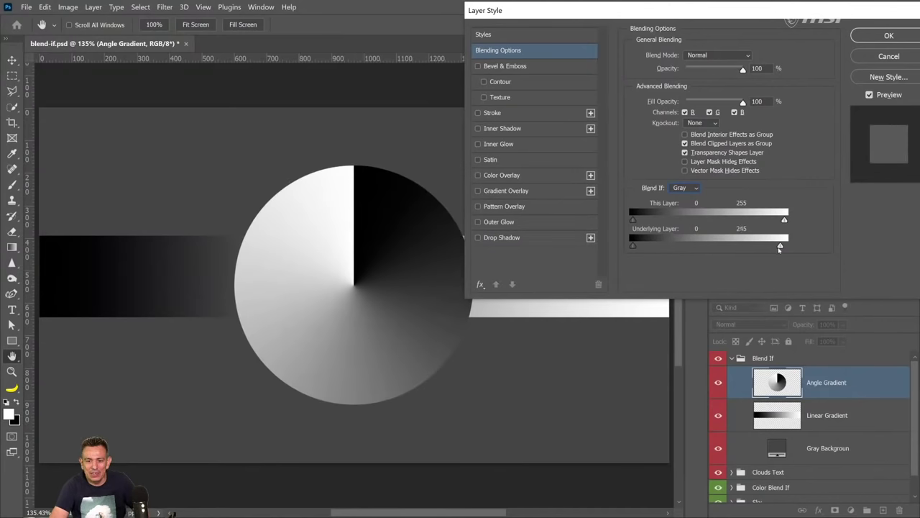
# Drag the Underlying Layer white slider to 102, hiding the circle over lighter areas
pyautogui.moveTo(785, 246); pyautogui.dragTo(694, 256)
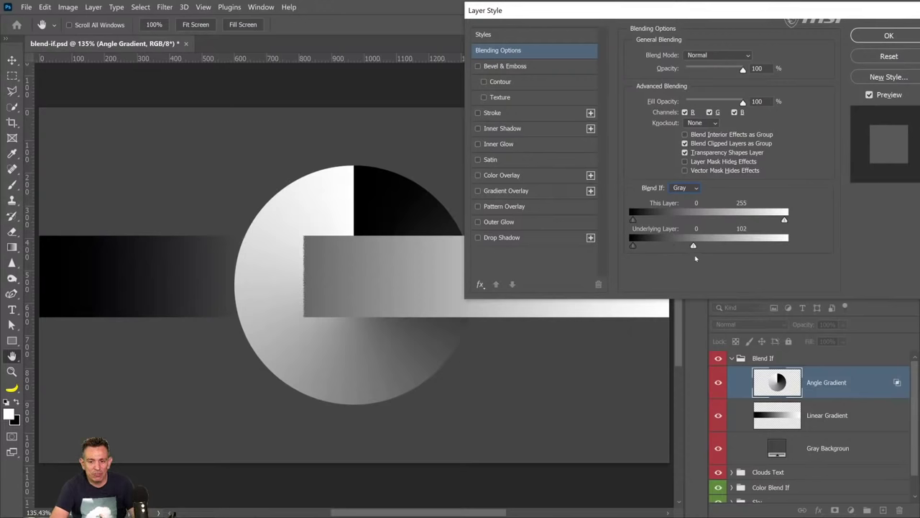
# Split the Underlying Layer black slider for a soft transition, then return the range to 0–255
pyautogui.moveTo(693, 246); pyautogui.dragTo(730, 253)
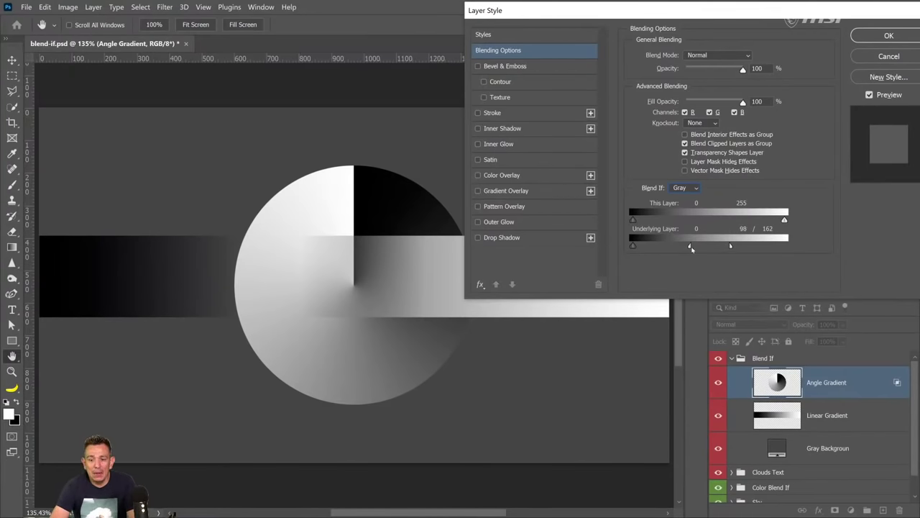
pyautogui.moveTo(689, 246); pyautogui.dragTo(784, 246)
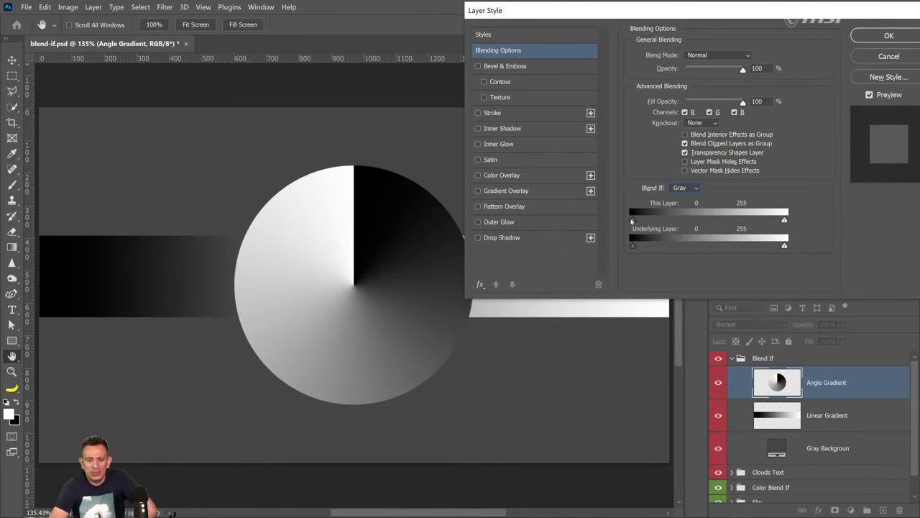
# Cross This Layer's sliders to black 204 and white split 41/66, leaving the circle's softly faded upper half
pyautogui.moveTo(633, 220)
pyautogui.mouseDown()
pyautogui.moveTo(702, 221)
pyautogui.moveTo(627, 223)
pyautogui.mouseUp()
pyautogui.moveTo(784, 219)
pyautogui.mouseDown()
pyautogui.moveTo(732, 220)
pyautogui.moveTo(791, 223)
pyautogui.mouseUp()
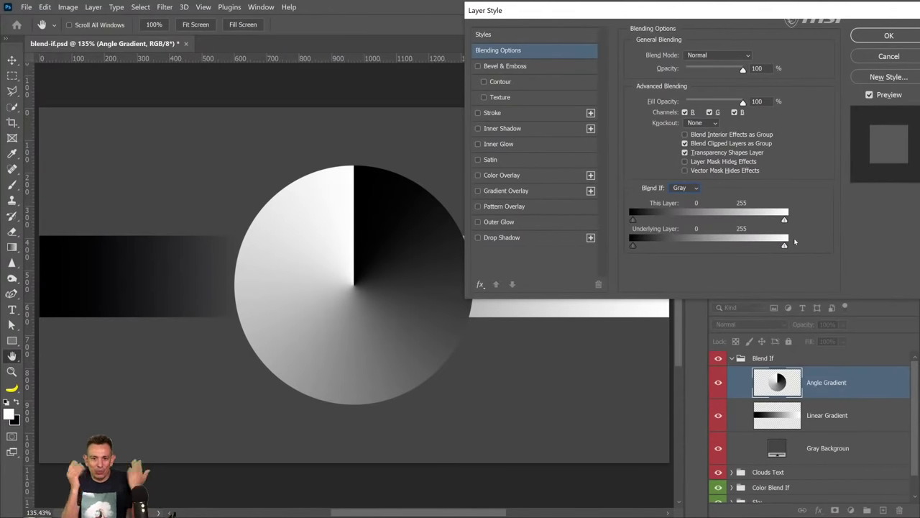
pyautogui.moveTo(632, 220)
pyautogui.mouseDown()
pyautogui.moveTo(768, 220)
pyautogui.moveTo(647, 223)
pyautogui.mouseUp()
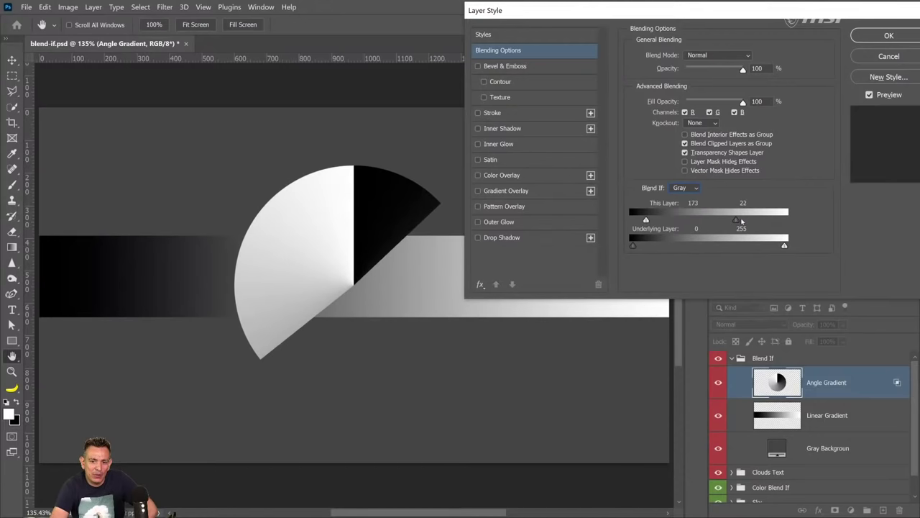
pyautogui.moveTo(742, 220); pyautogui.dragTo(774, 228)
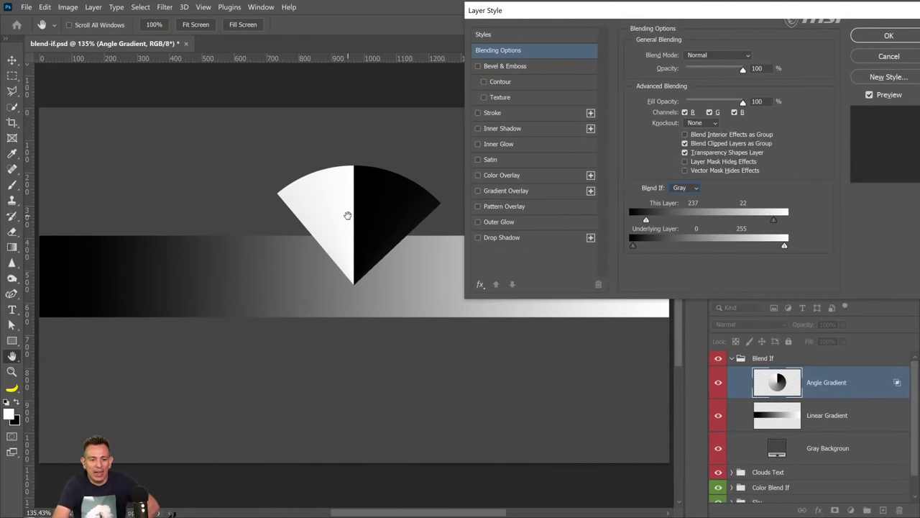
pyautogui.moveTo(647, 220); pyautogui.dragTo(663, 221)
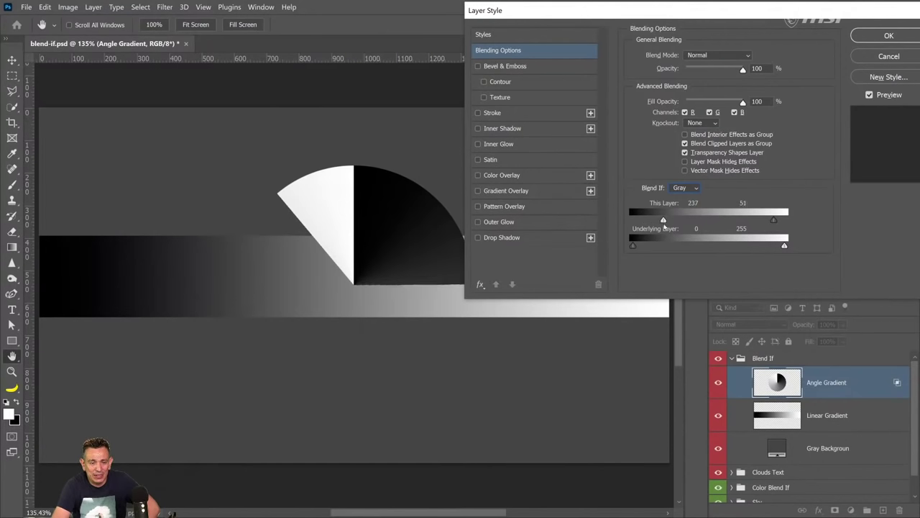
pyautogui.moveTo(774, 221); pyautogui.dragTo(755, 222)
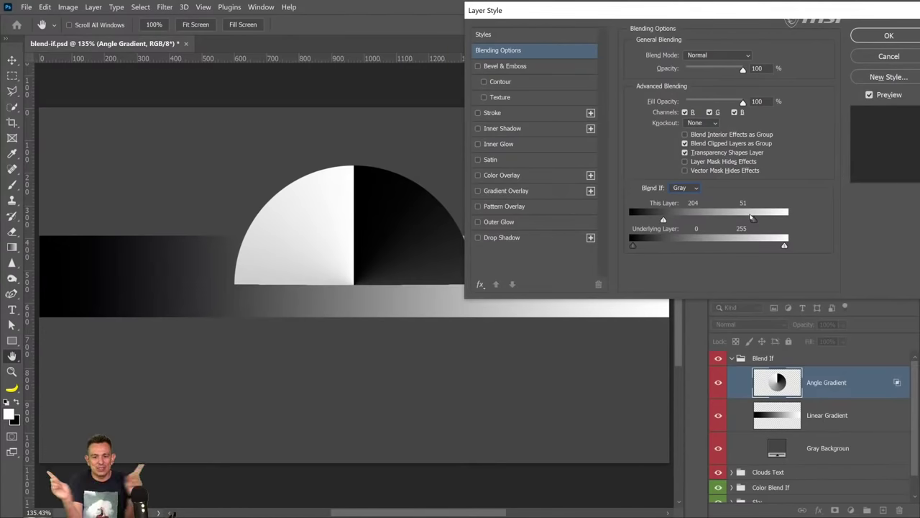
pyautogui.moveTo(663, 220)
pyautogui.mouseDown()
pyautogui.moveTo(672, 220)
pyautogui.moveTo(656, 220)
pyautogui.mouseUp()
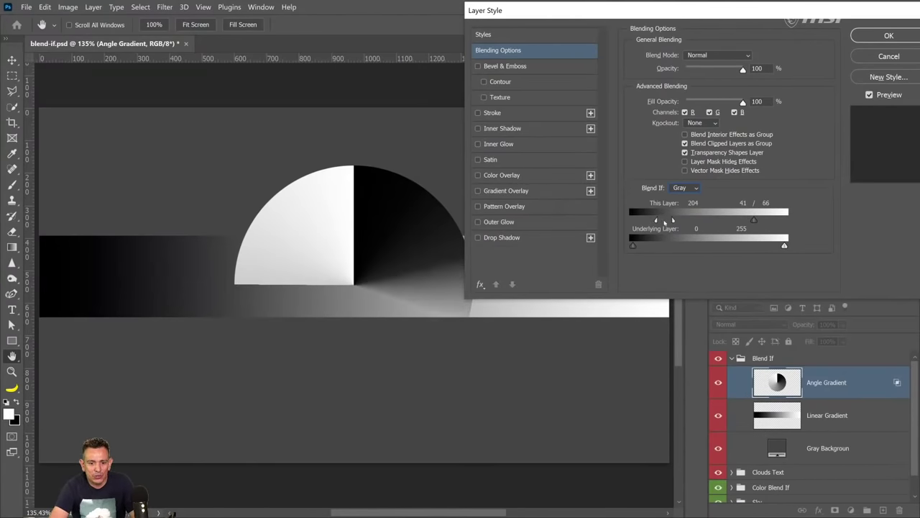
# Split This Layer's white slider and cross the Underlying Layer sliders at 158 and 80
pyautogui.moveTo(748, 218); pyautogui.dragTo(760, 222)
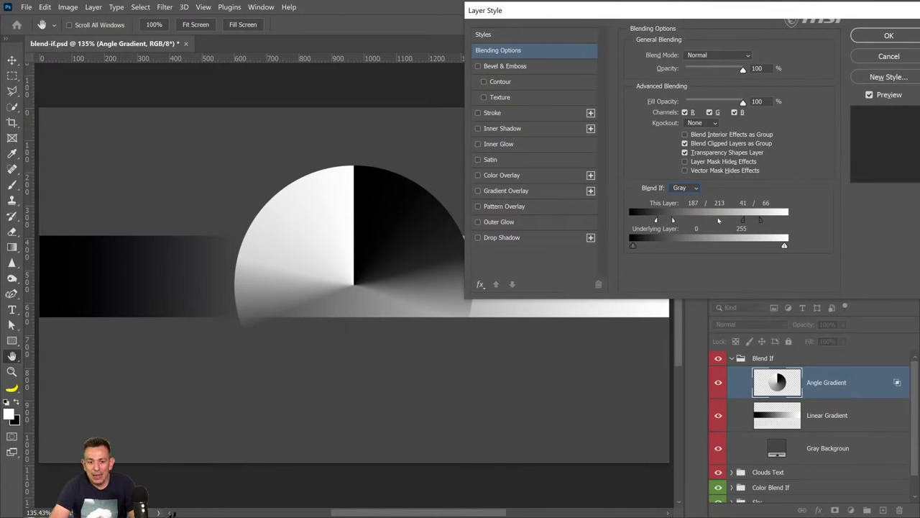
pyautogui.moveTo(634, 245); pyautogui.dragTo(714, 246)
pyautogui.moveTo(784, 246); pyautogui.dragTo(727, 246)
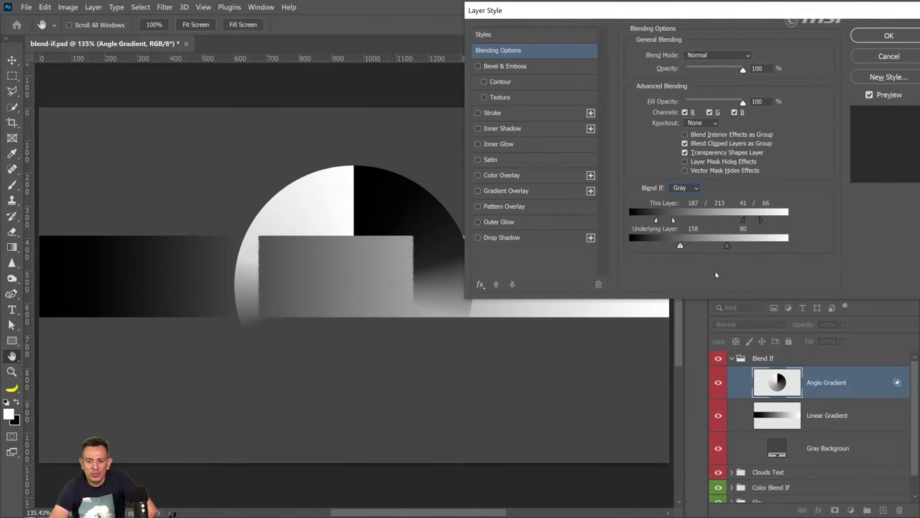
# Cancel the Layer Style changes, then collapse and hide the Blend If group
pyautogui.click(885, 56)
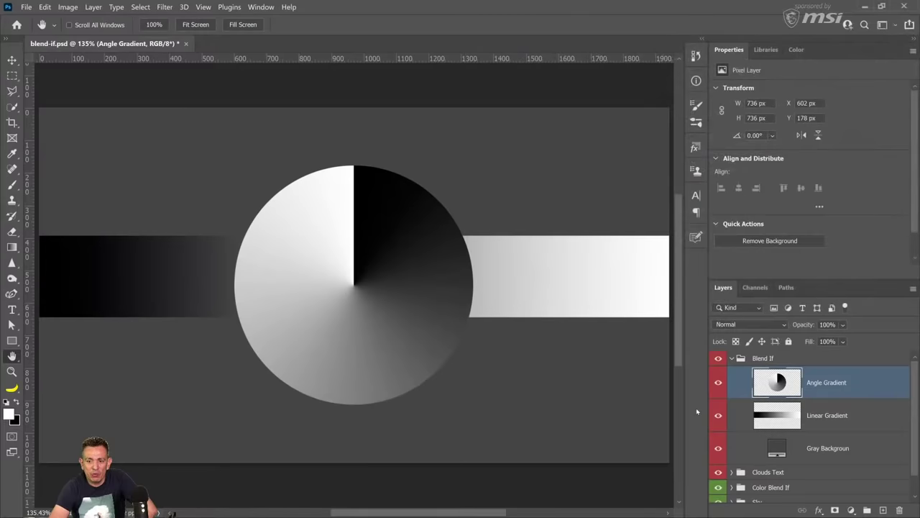
pyautogui.click(732, 359)
pyautogui.click(718, 358)
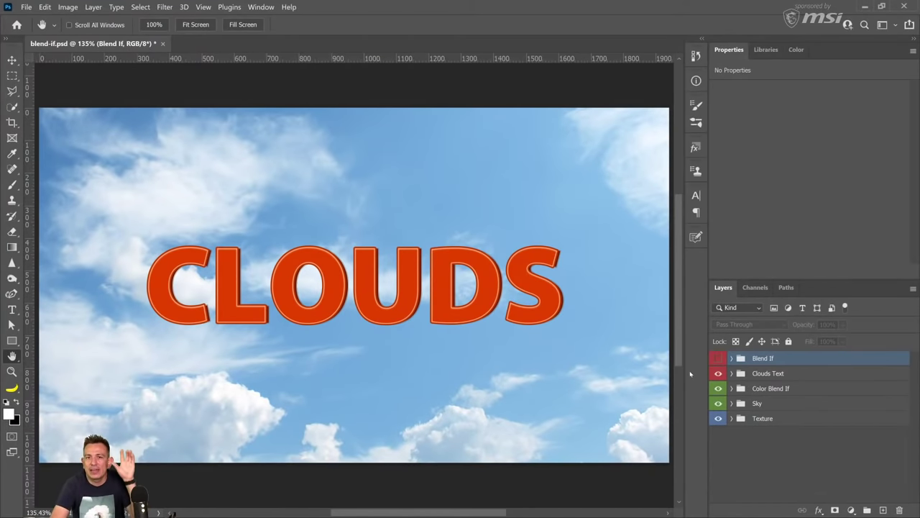
# Expand the Clouds Text group and toggle the CLOUDS text layer off and on to compare
pyautogui.click(731, 374)
pyautogui.click(718, 397)
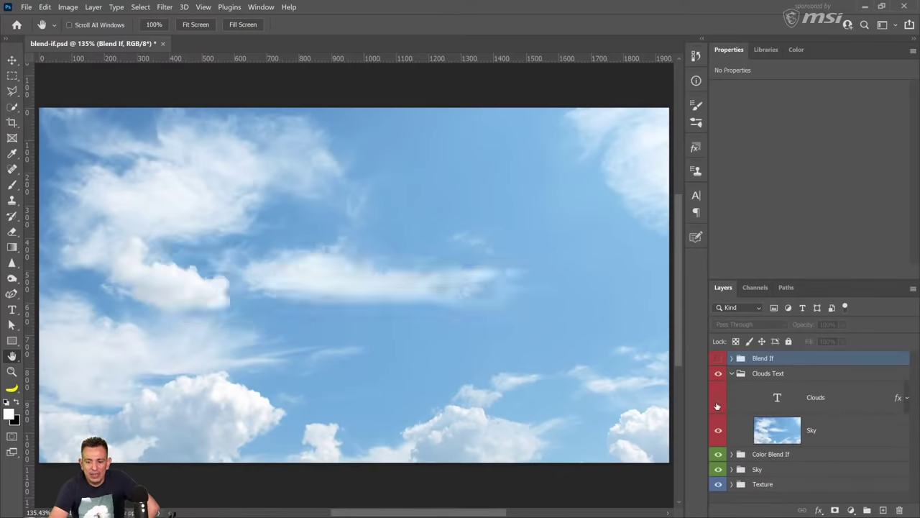
pyautogui.click(718, 397)
pyautogui.click(718, 399)
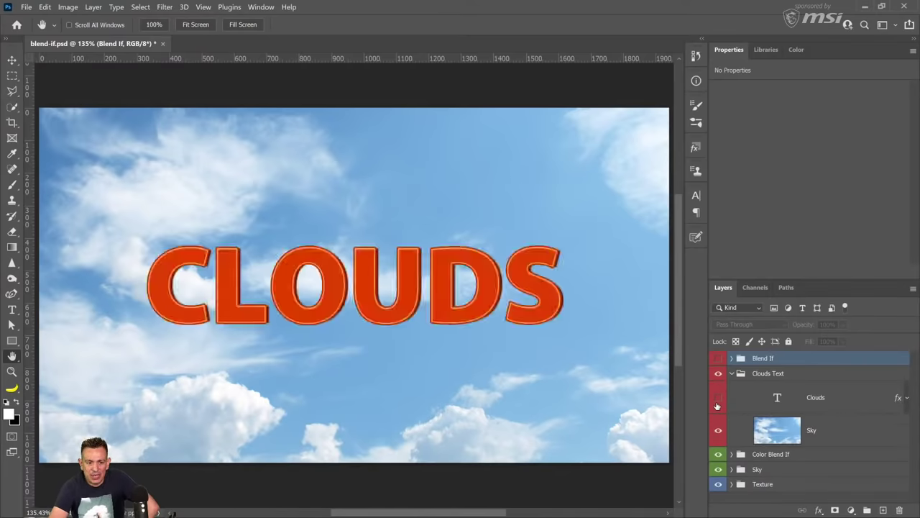
pyautogui.click(718, 401)
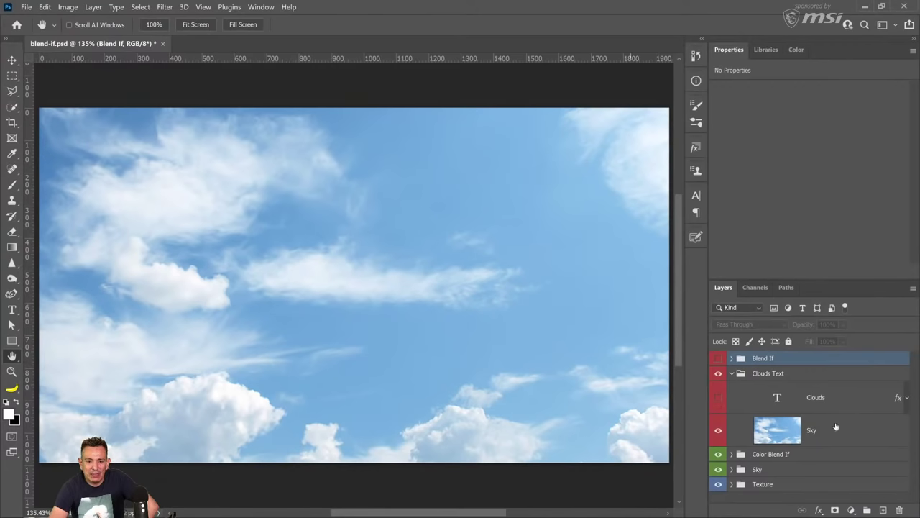
pyautogui.click(717, 396)
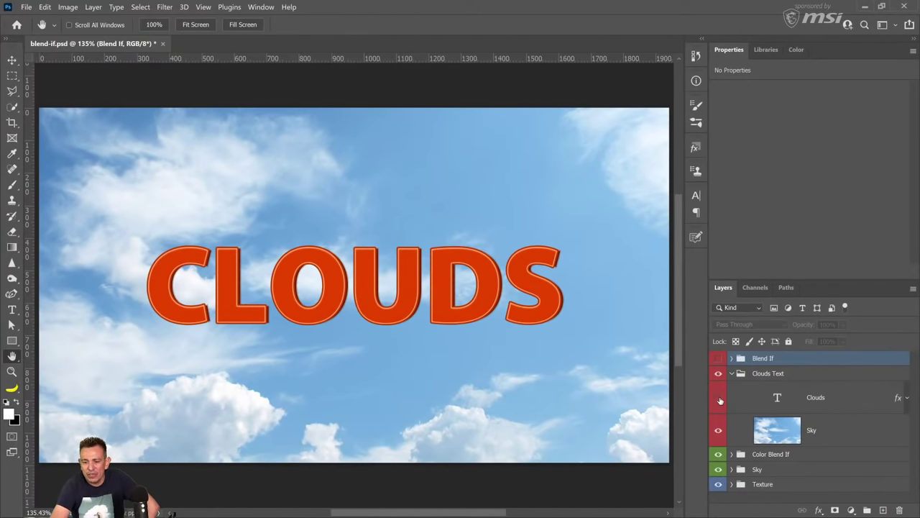
pyautogui.click(719, 398)
pyautogui.click(722, 400)
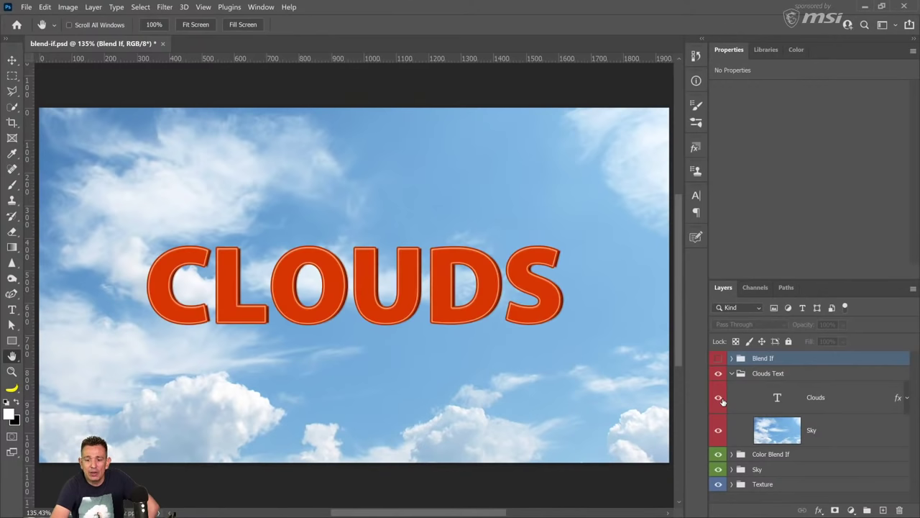
# Switch the Clouds text's effects off and back on, then collapse its effects list
pyautogui.click(907, 398)
pyautogui.click(767, 420)
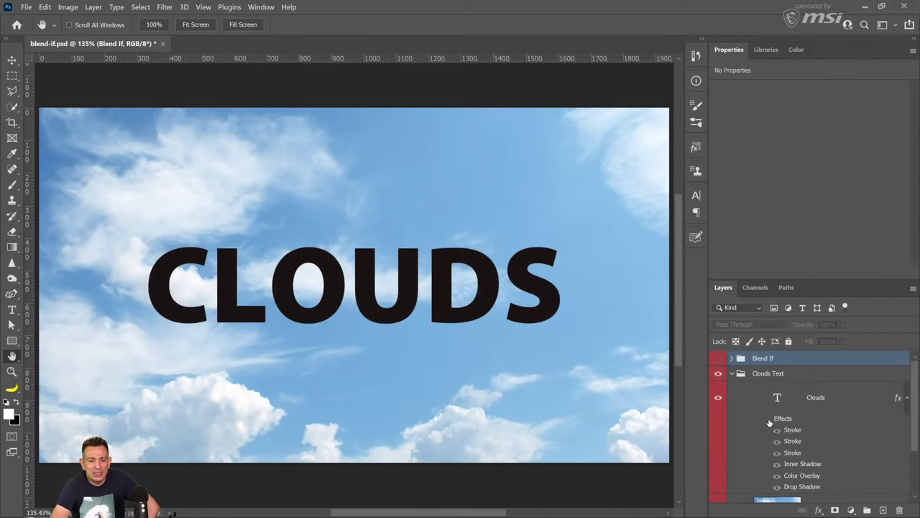
pyautogui.click(766, 420)
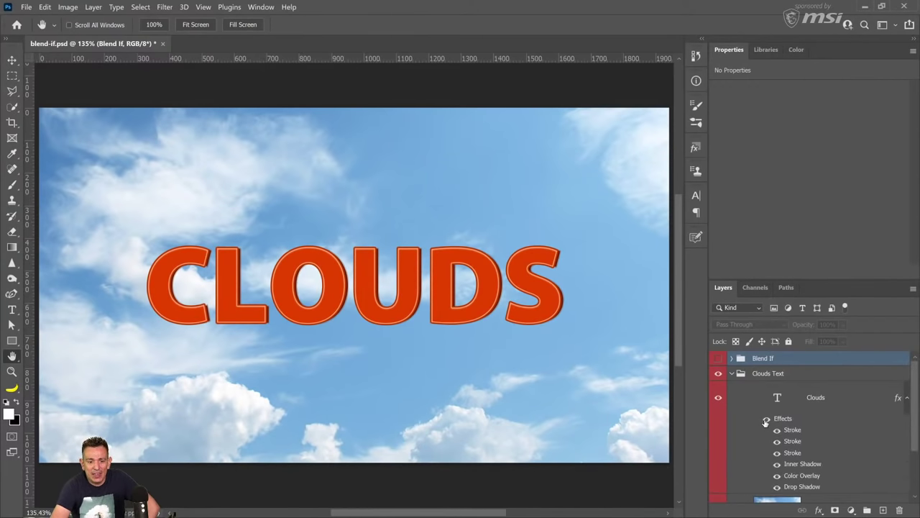
pyautogui.click(907, 397)
# Split the Clouds text's Underlying Layer white slider to 154/222 so bright clouds show softly through the letters
pyautogui.click(870, 402)
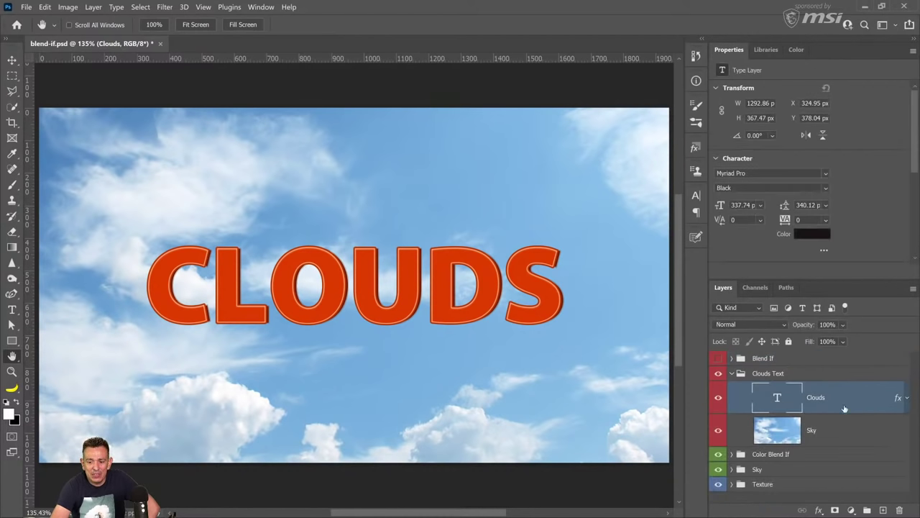
pyautogui.click(819, 510)
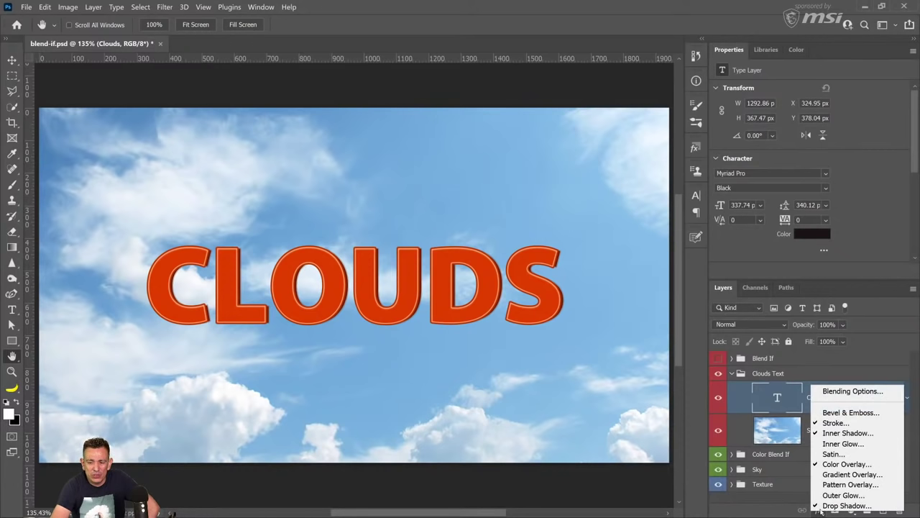
pyautogui.click(830, 394)
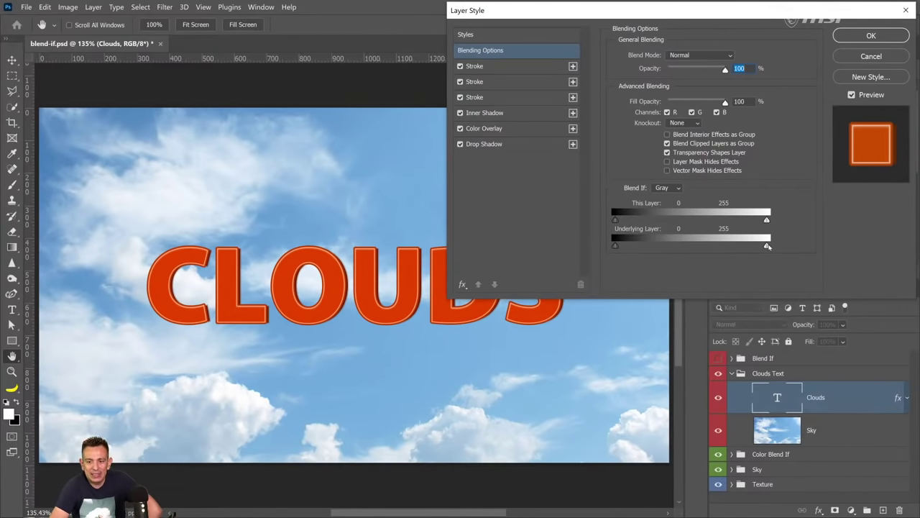
pyautogui.moveTo(767, 246); pyautogui.dragTo(734, 249)
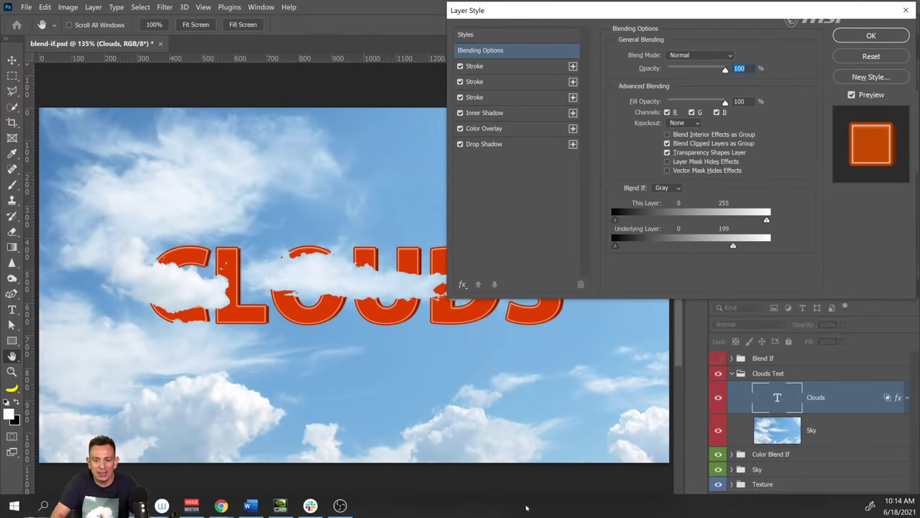
pyautogui.moveTo(734, 246)
pyautogui.mouseDown()
pyautogui.moveTo(704, 246)
pyautogui.moveTo(748, 246)
pyautogui.mouseUp()
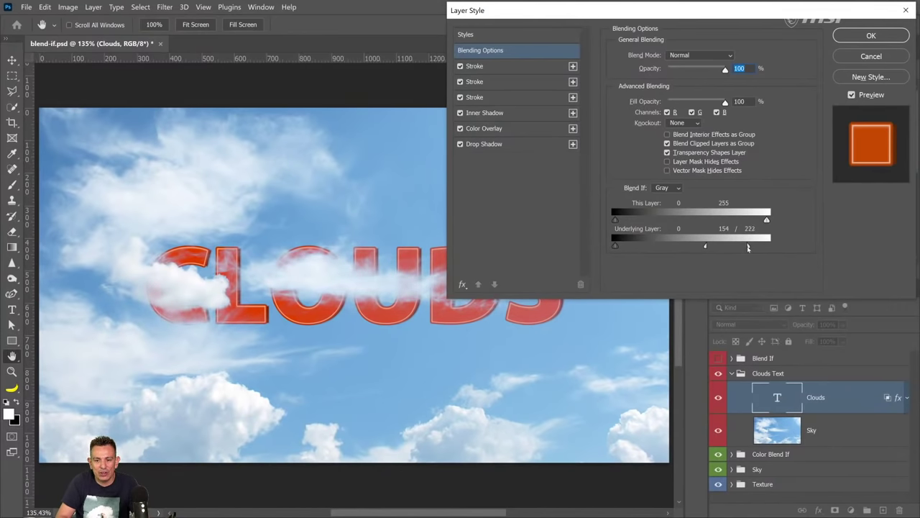
pyautogui.click(866, 38)
# Confirm the layer style, nudge the CLOUDS text down and left, and collapse the Clouds Text group
pyautogui.click(12, 60)
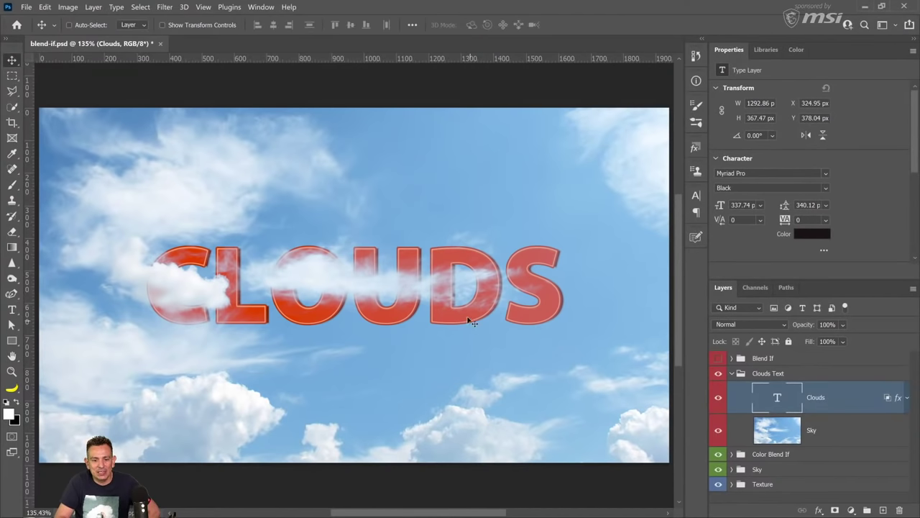
pyautogui.moveTo(470, 319); pyautogui.dragTo(461, 284)
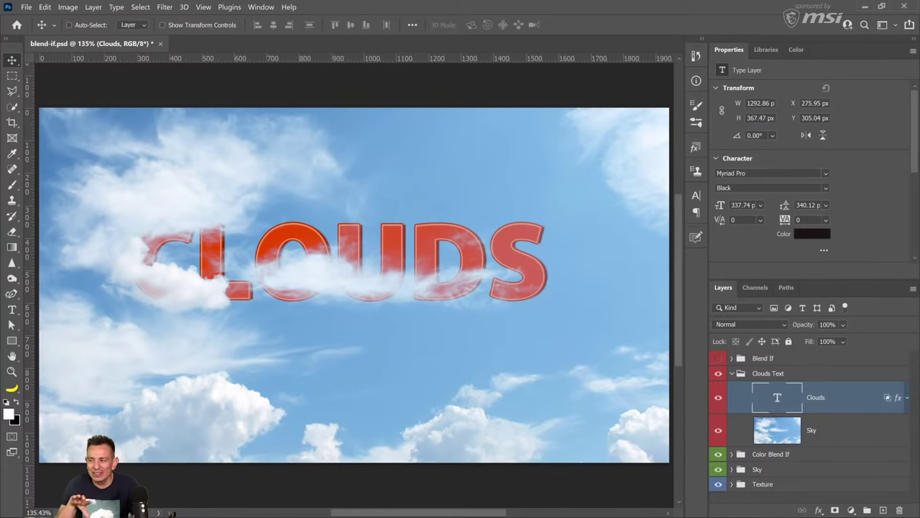
pyautogui.click(732, 373)
# Hide the Clouds Text group, expand Color Blend If, and select the Color Wheel layer
pyautogui.click(719, 373)
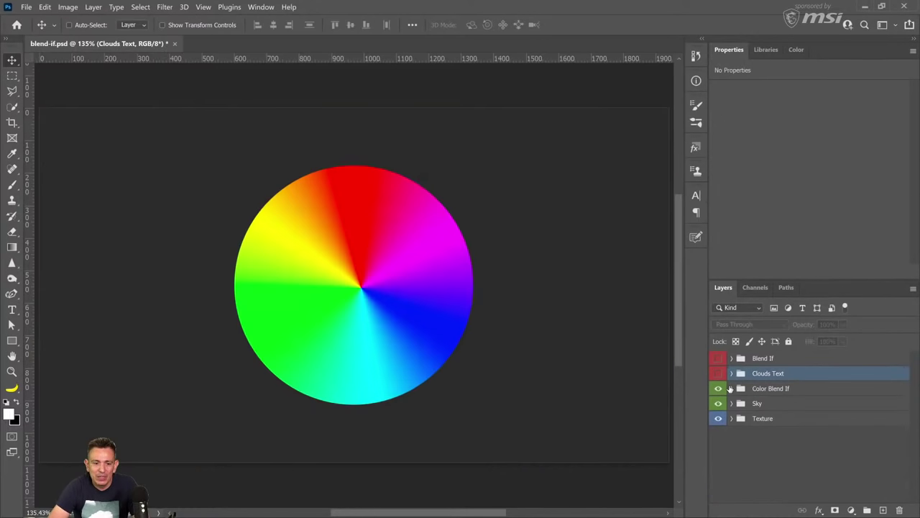
pyautogui.click(732, 388)
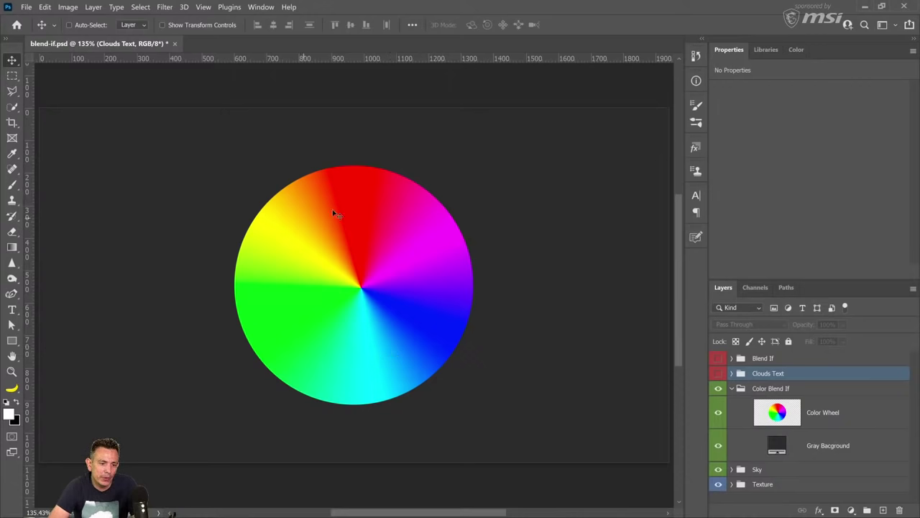
pyautogui.click(838, 412)
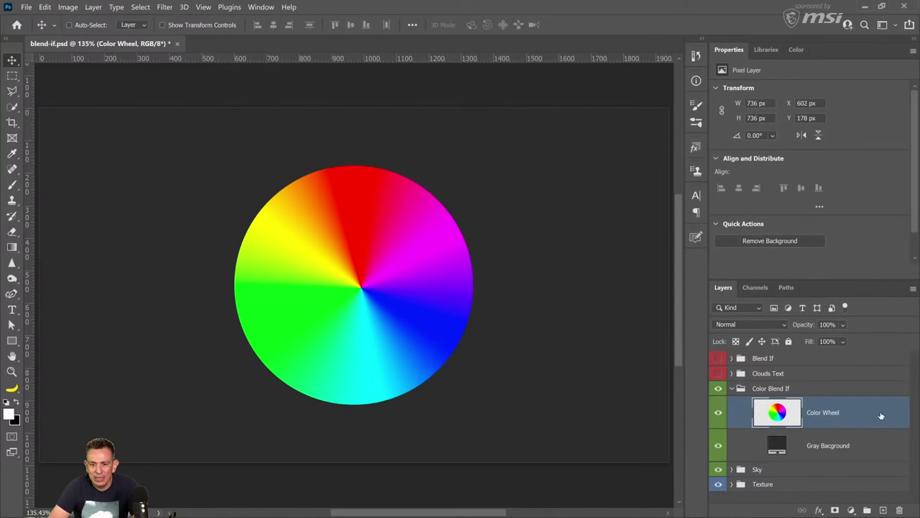
# Preview Red in the Color Wheel's Blend If list, then cancel without changes
pyautogui.doubleClick(881, 416)
pyautogui.click(663, 188)
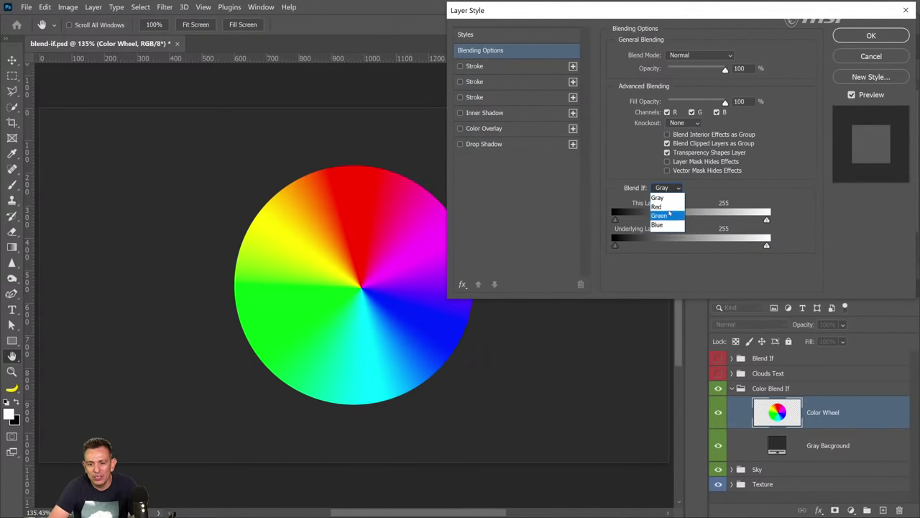
pyautogui.click(657, 206)
pyautogui.click(871, 56)
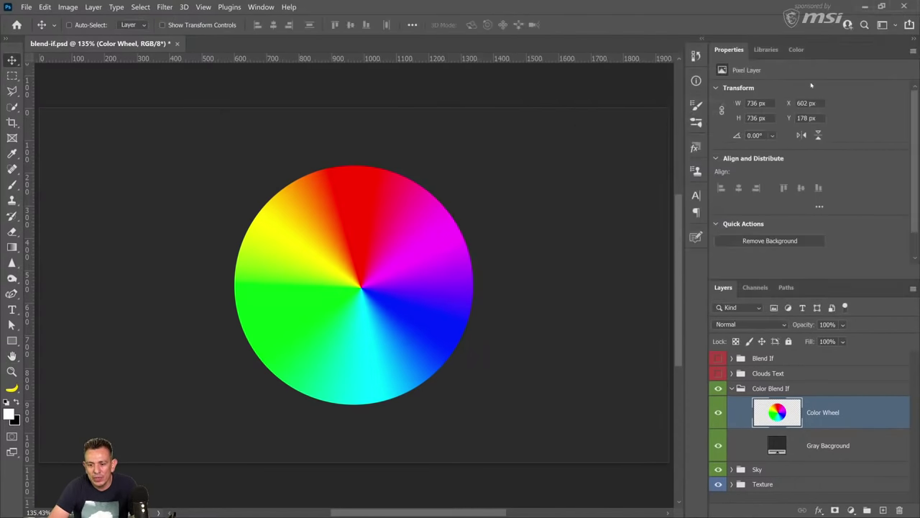
# View the wheel's Red, Green and Blue channels in turn in Channels, then return to the RGB composite
pyautogui.click(755, 288)
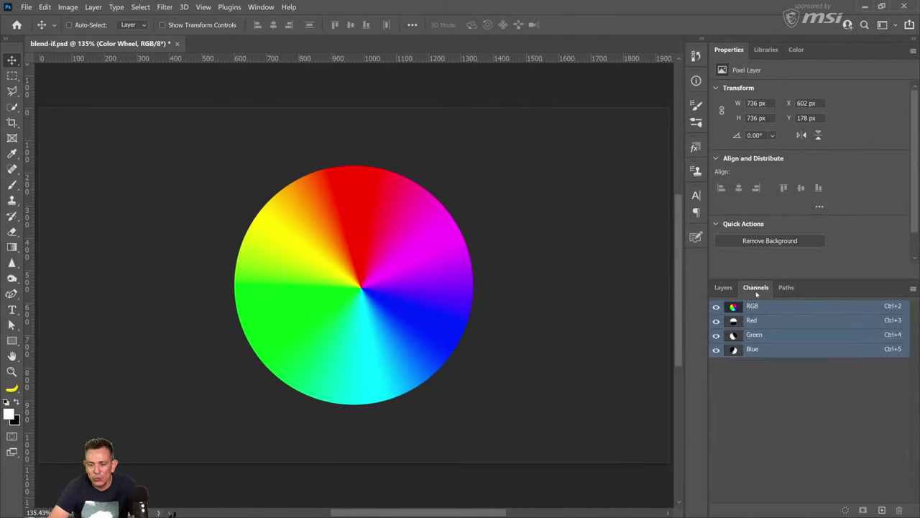
pyautogui.click(757, 321)
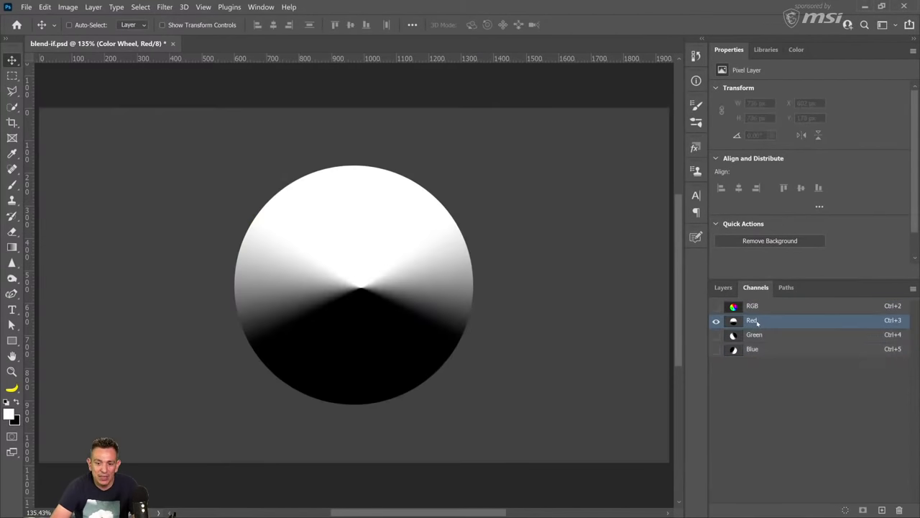
pyautogui.click(759, 337)
pyautogui.click(759, 351)
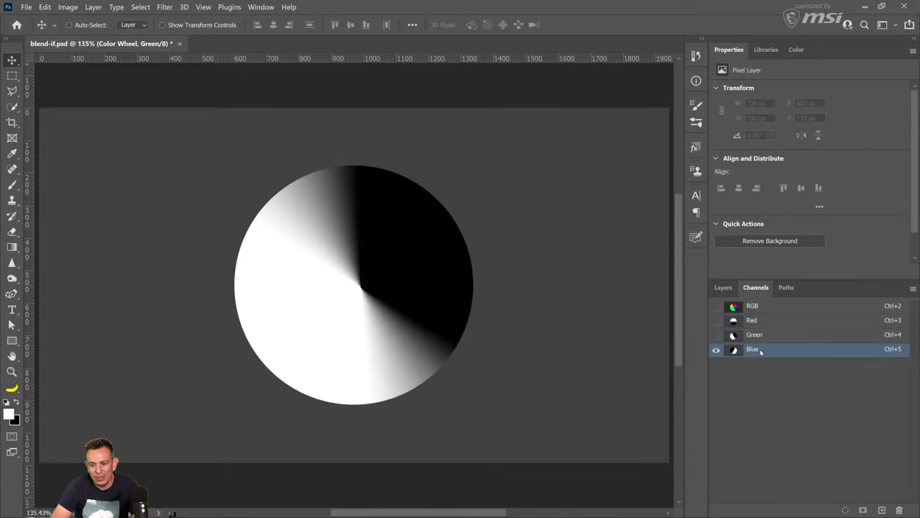
pyautogui.rightClick(755, 323)
pyautogui.click(758, 389)
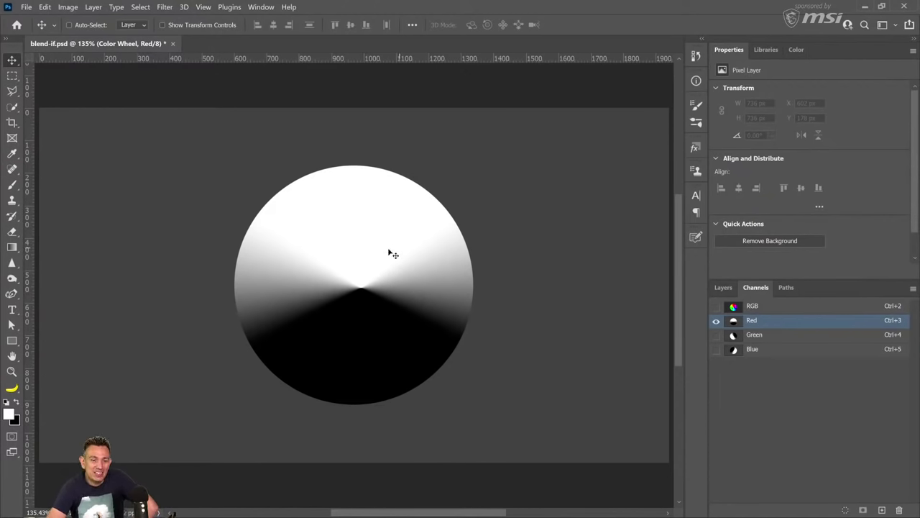
pyautogui.click(743, 309)
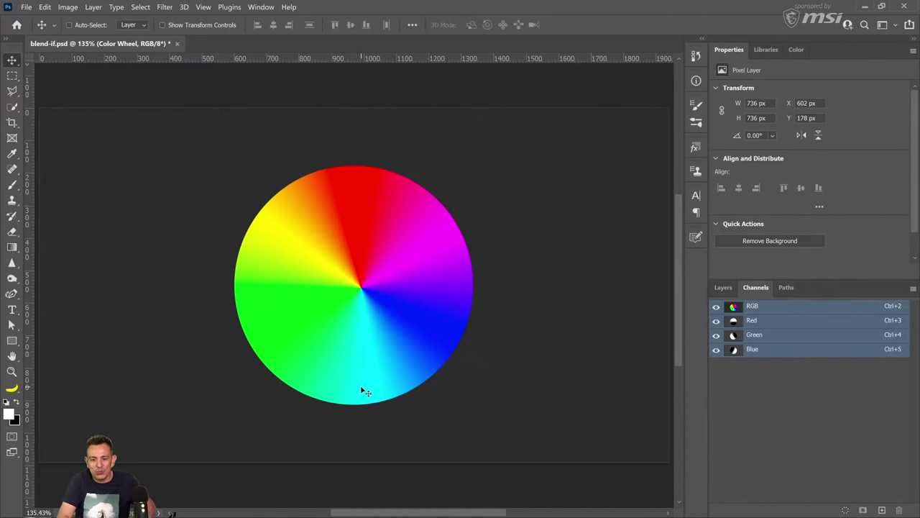
pyautogui.click(767, 320)
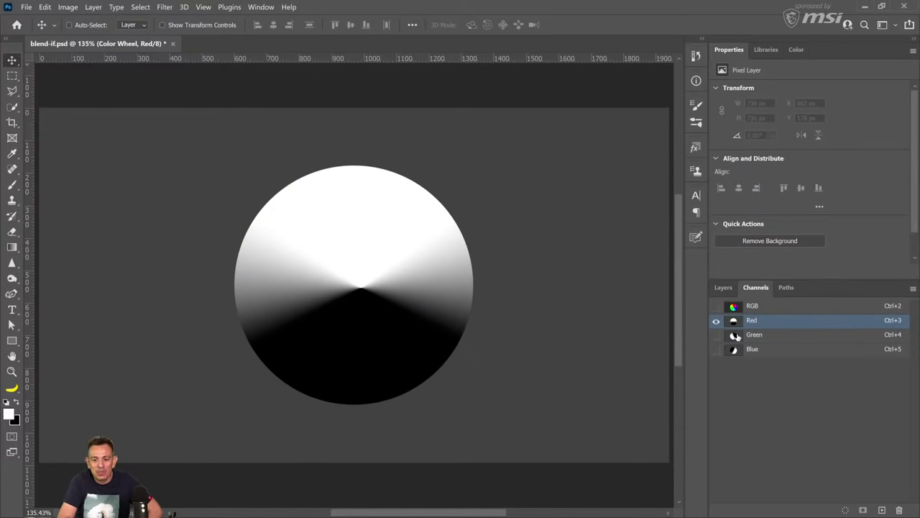
pyautogui.click(762, 336)
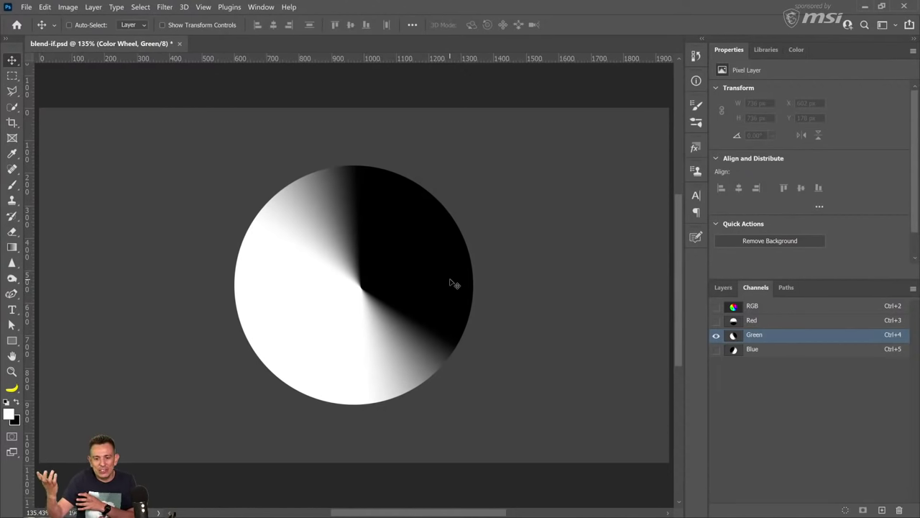
pyautogui.click(756, 309)
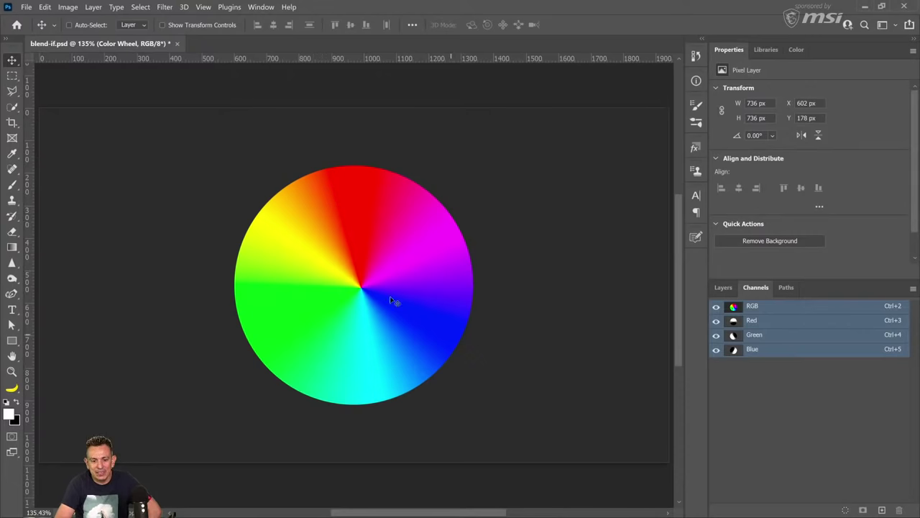
pyautogui.click(768, 353)
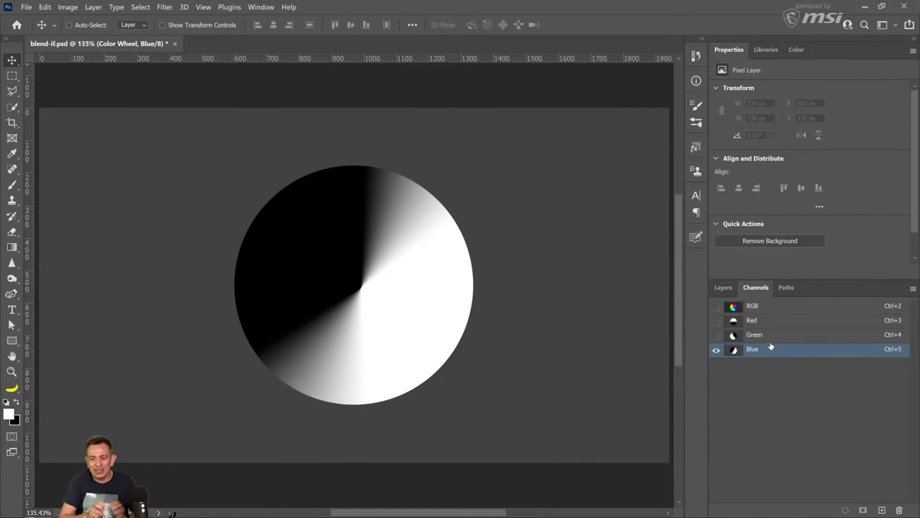
pyautogui.click(765, 309)
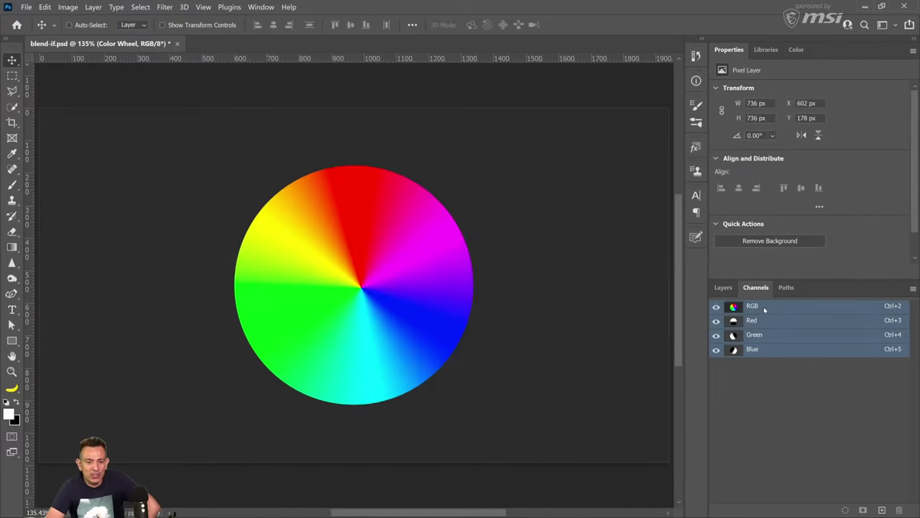
# Preview Red Blend If on the Color Wheel, cancel, then view the Red channel in grayscale
pyautogui.click(724, 286)
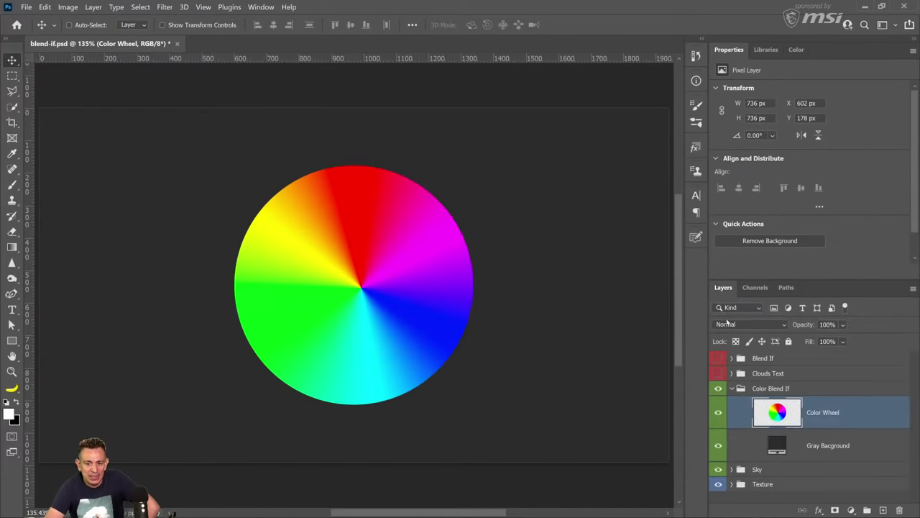
pyautogui.doubleClick(875, 421)
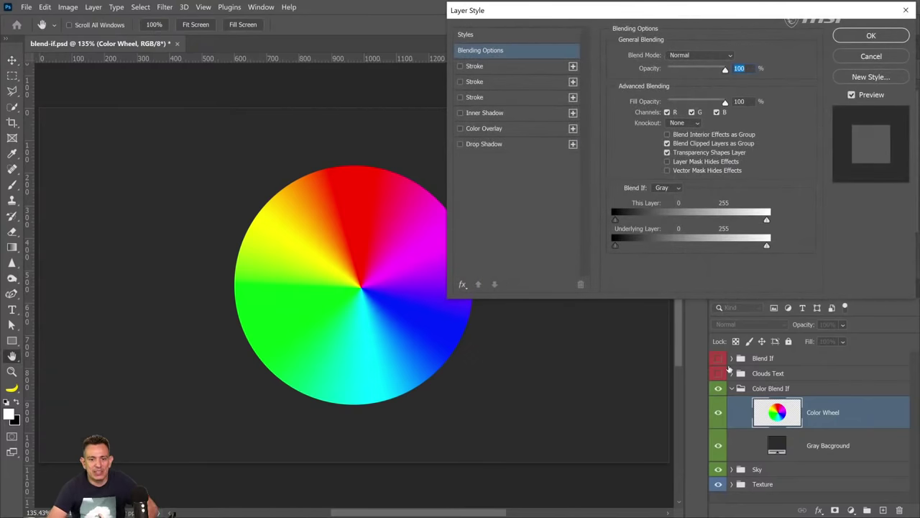
pyautogui.click(670, 187)
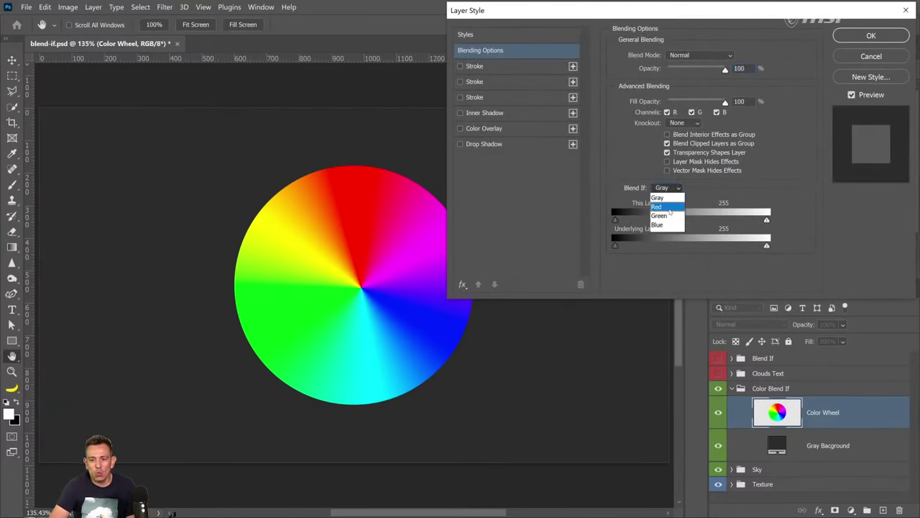
pyautogui.click(665, 208)
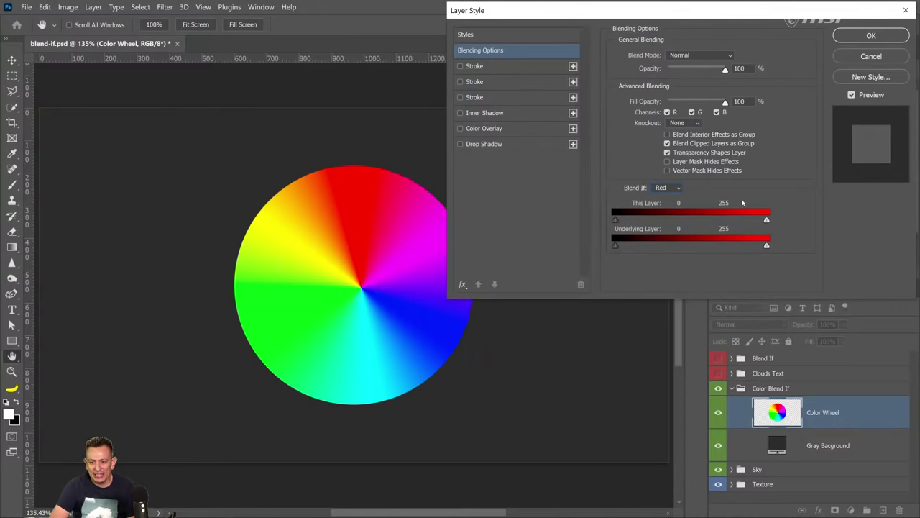
pyautogui.moveTo(553, 19); pyautogui.dragTo(609, 75)
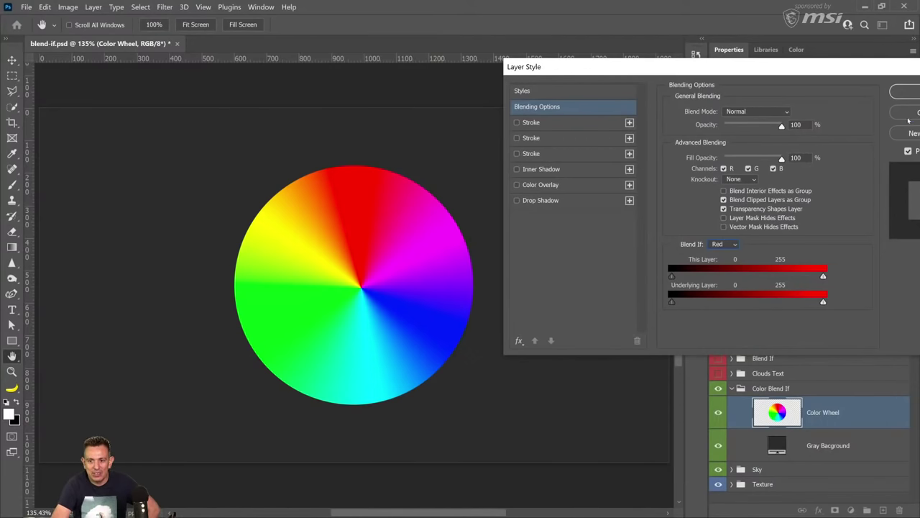
pyautogui.click(906, 113)
pyautogui.click(755, 287)
pyautogui.click(752, 322)
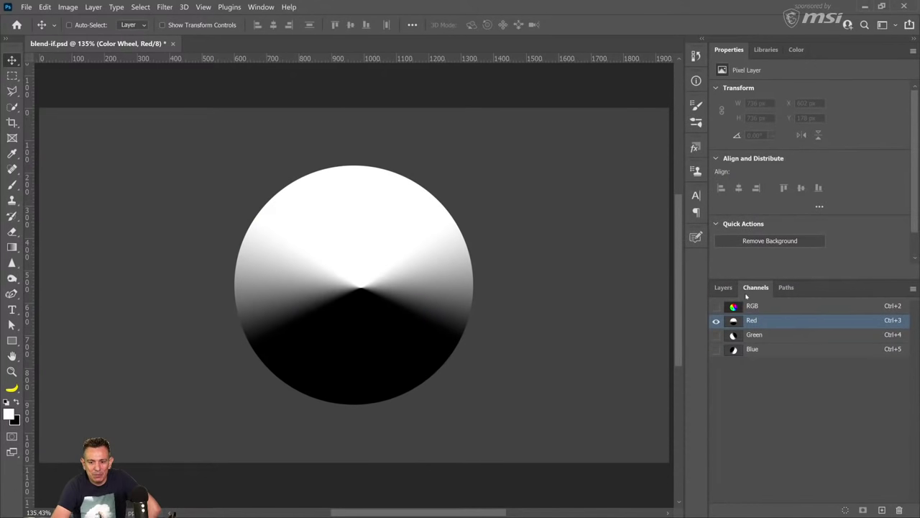
# Return to RGB, reopen the Color Wheel's blending options moved aside, and set Blend If to Red
pyautogui.click(733, 306)
pyautogui.click(724, 287)
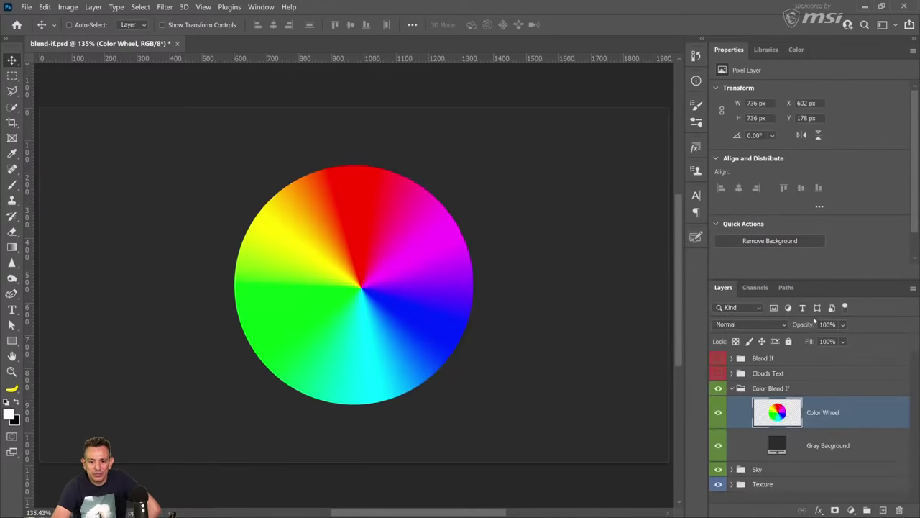
pyautogui.doubleClick(877, 421)
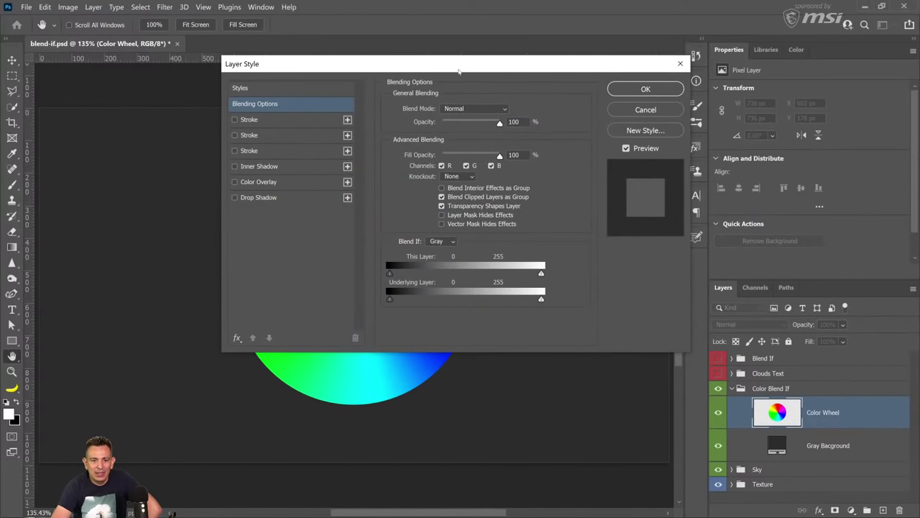
pyautogui.moveTo(452, 66); pyautogui.dragTo(728, 137)
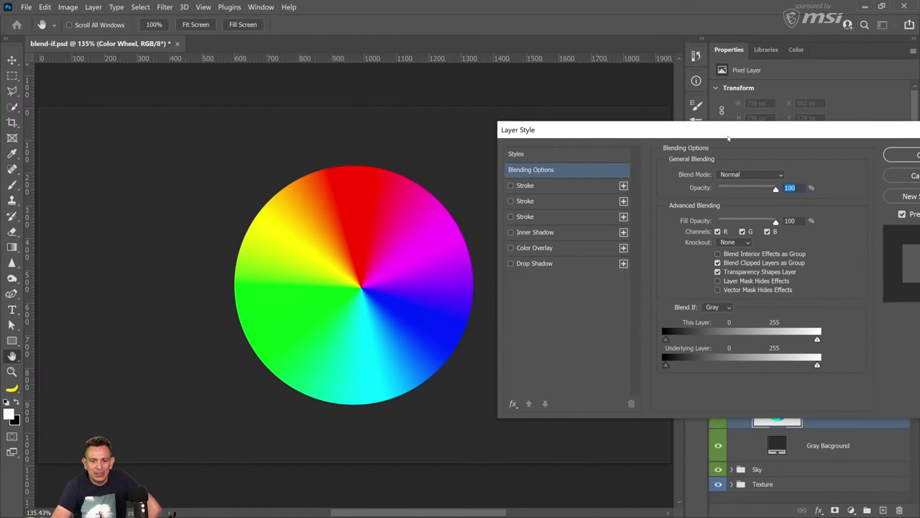
pyautogui.click(716, 307)
pyautogui.click(697, 324)
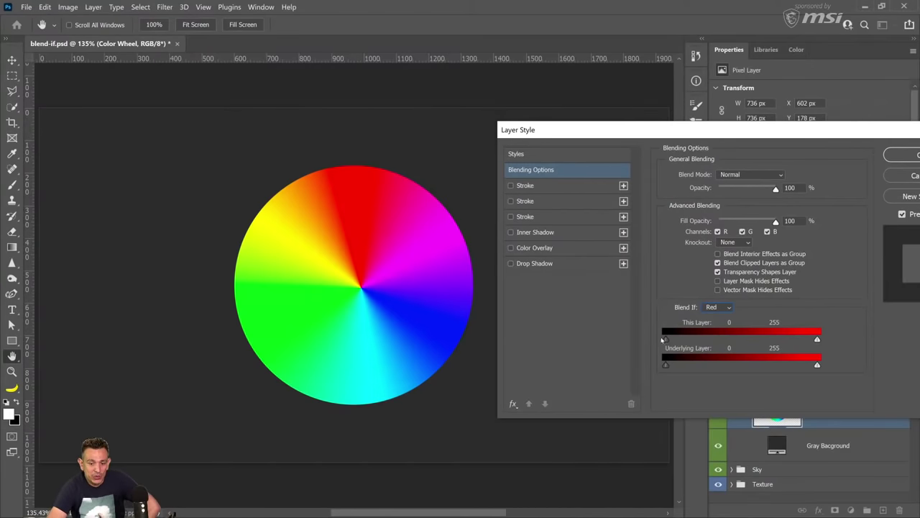
# Drag the Red This Layer sliders to hide low-red and strong-red areas, leaving a soft-faded bowtie
pyautogui.moveTo(666, 341); pyautogui.dragTo(833, 337)
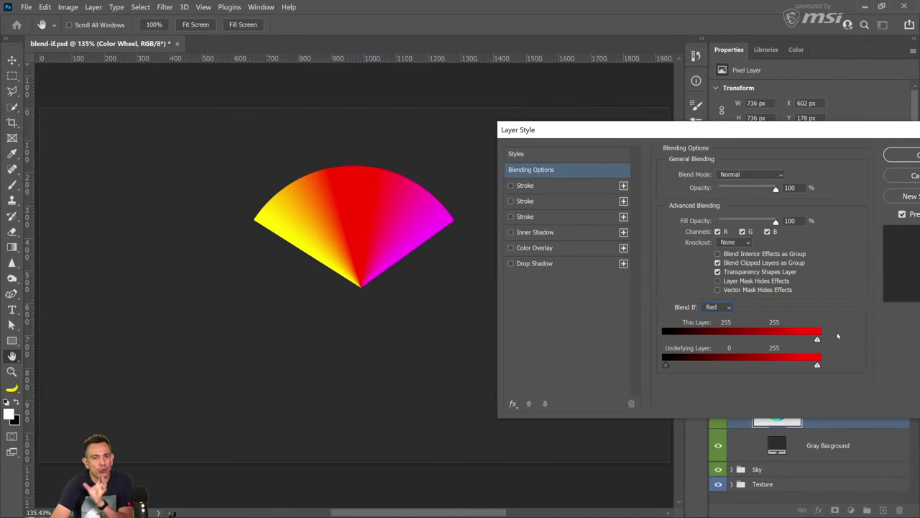
pyautogui.moveTo(837, 332); pyautogui.dragTo(657, 346)
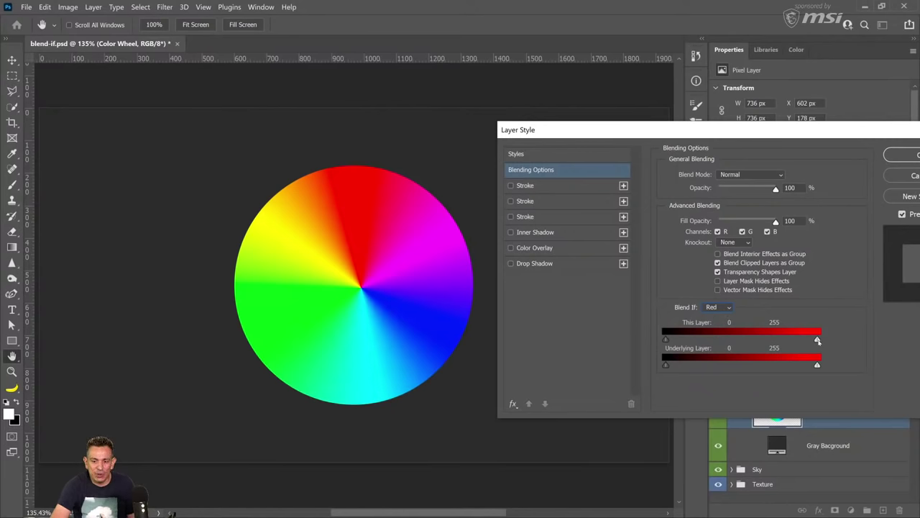
pyautogui.moveTo(819, 340); pyautogui.dragTo(796, 340)
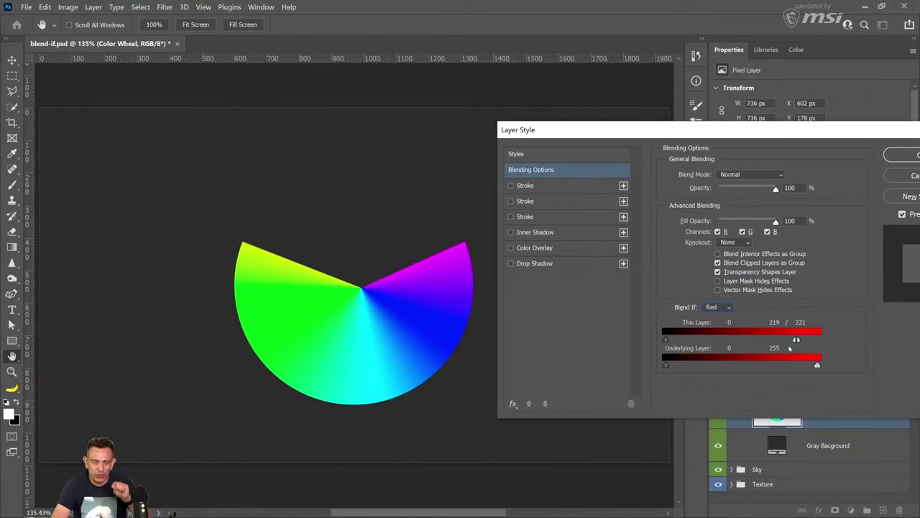
pyautogui.moveTo(796, 341)
pyautogui.mouseDown()
pyautogui.moveTo(724, 340)
pyautogui.moveTo(814, 339)
pyautogui.mouseUp()
pyautogui.moveTo(665, 339); pyautogui.dragTo(732, 341)
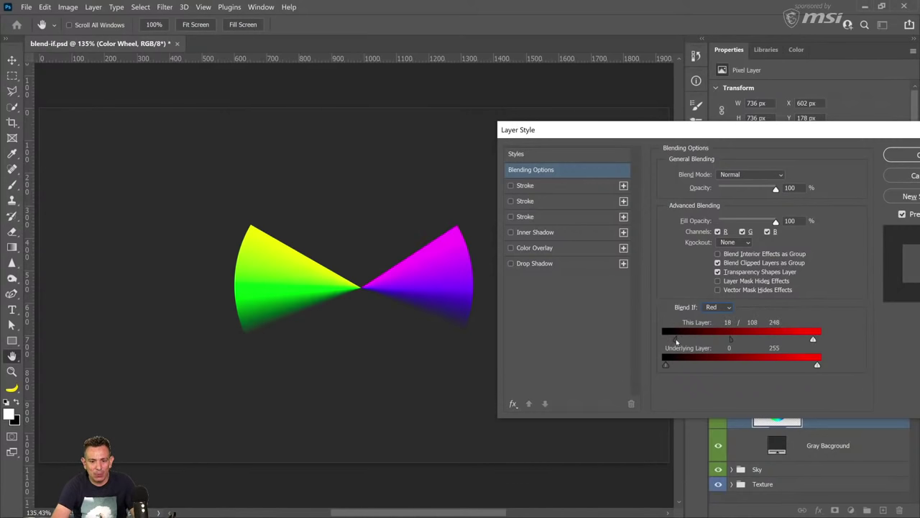
pyautogui.moveTo(676, 340); pyautogui.dragTo(655, 348)
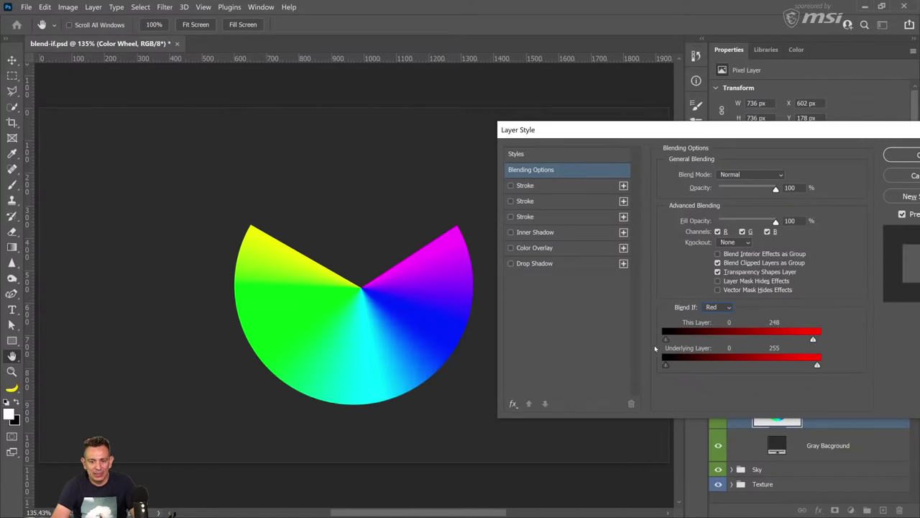
# Hide the wheel's upper half, shrink the rest to a wedge, then reset the sliders to 0 and 255
pyautogui.moveTo(811, 339); pyautogui.dragTo(729, 338)
pyautogui.moveTo(665, 339); pyautogui.dragTo(823, 340)
pyautogui.moveTo(723, 338); pyautogui.dragTo(636, 343)
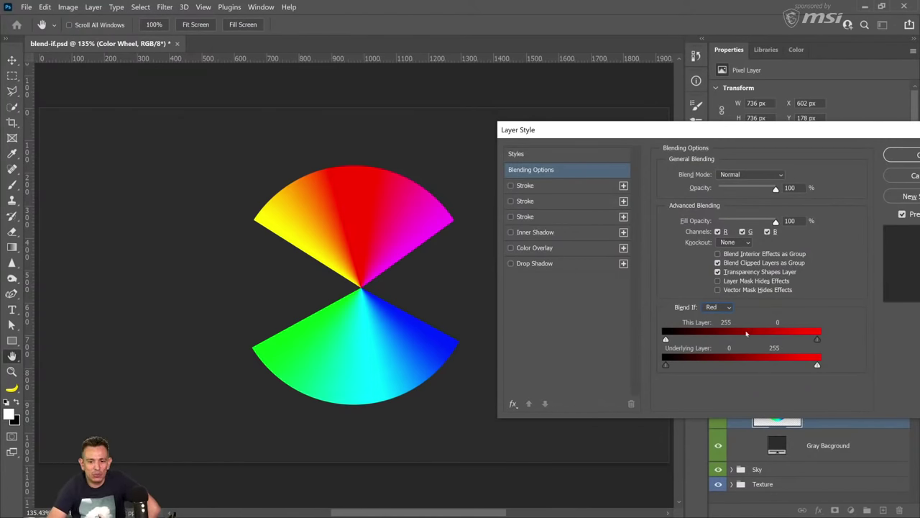
pyautogui.moveTo(665, 340)
pyautogui.mouseDown()
pyautogui.moveTo(760, 339)
pyautogui.moveTo(666, 339)
pyautogui.mouseUp()
pyautogui.moveTo(763, 338); pyautogui.dragTo(876, 343)
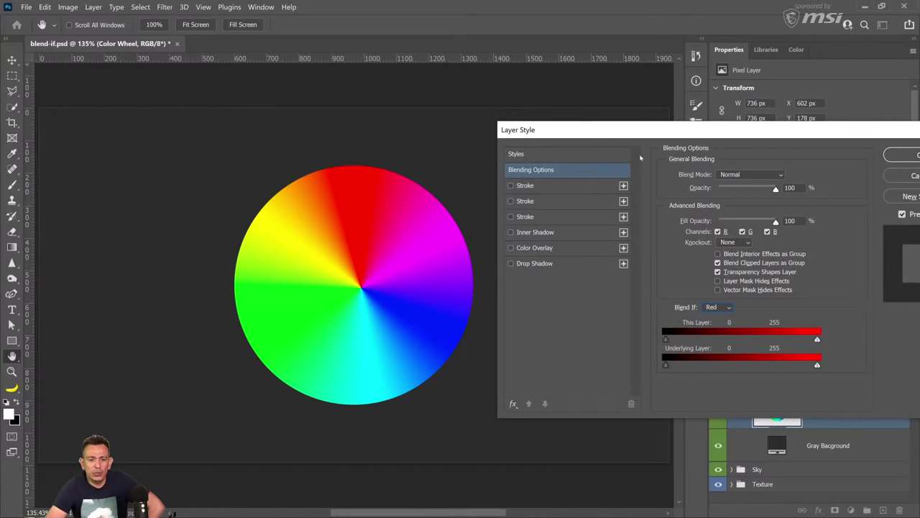
# Switch the Color Wheel's Blend If to Green, then cancel the Layer Style dialog
pyautogui.click(735, 243)
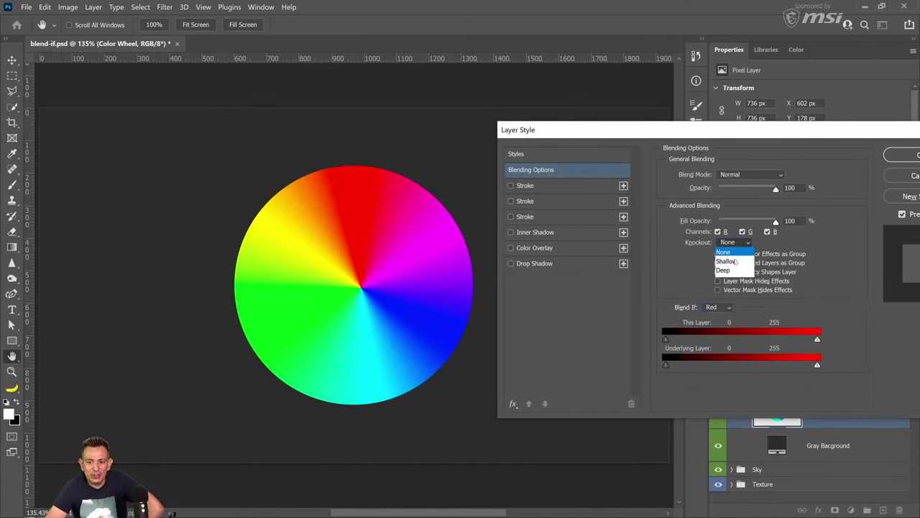
pyautogui.click(739, 213)
pyautogui.click(719, 307)
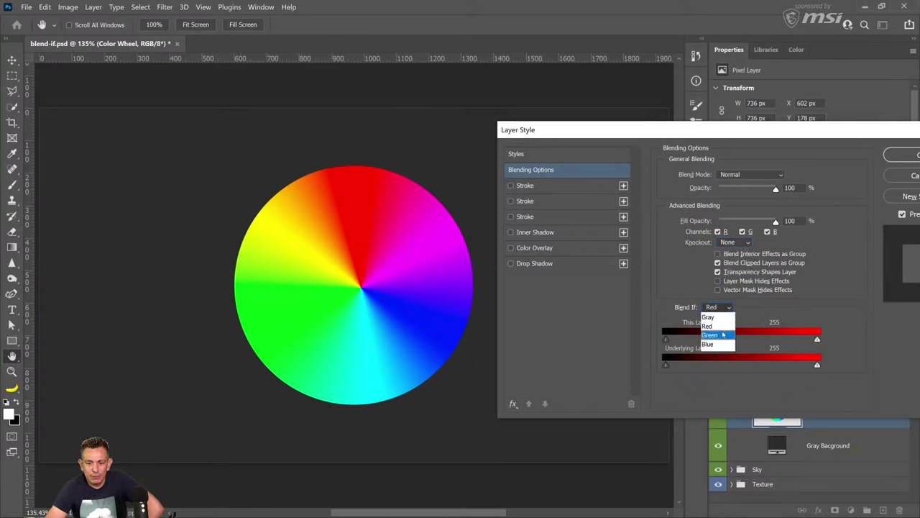
pyautogui.click(727, 330)
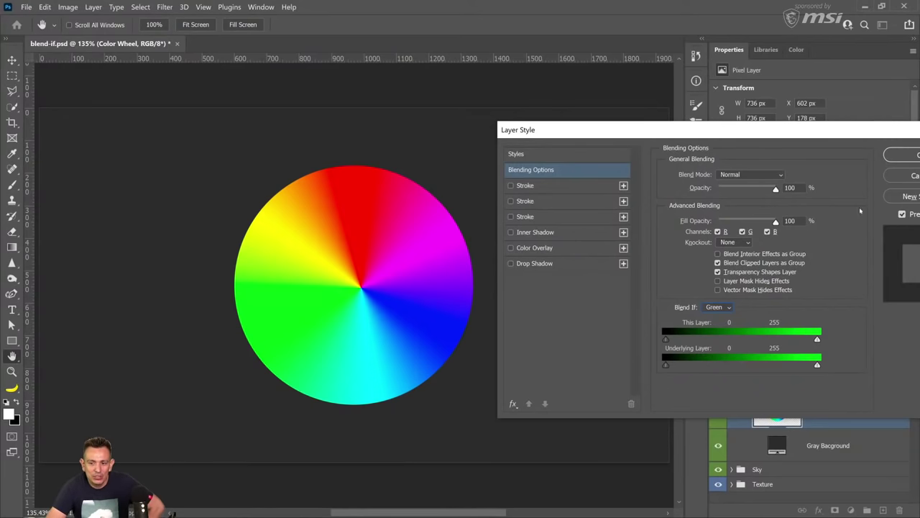
pyautogui.click(892, 175)
# View the Green channel in grayscale, return to RGB and Layers, and reopen Color Wheel's blending options
pyautogui.click(756, 287)
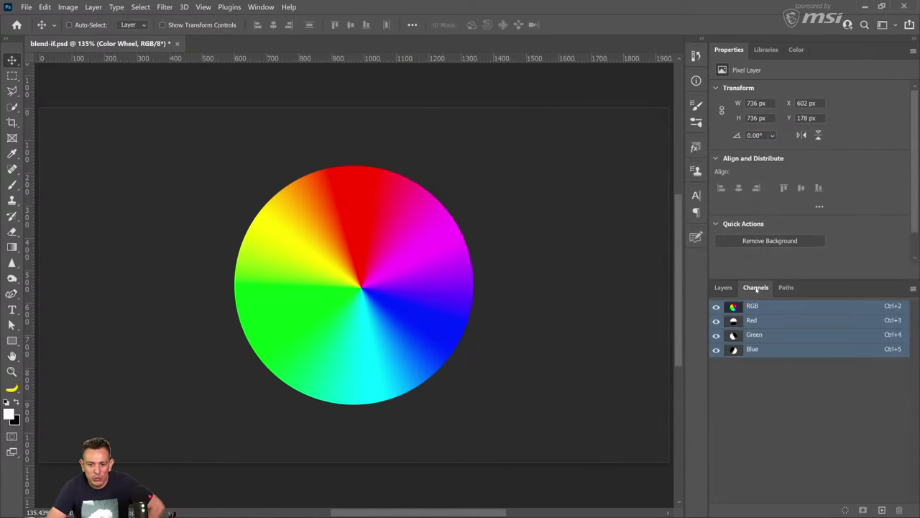
pyautogui.click(739, 342)
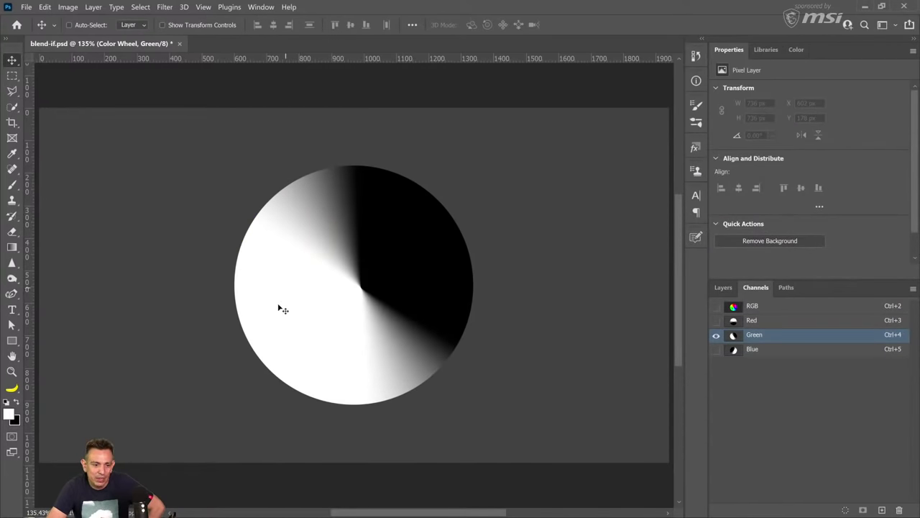
pyautogui.click(788, 308)
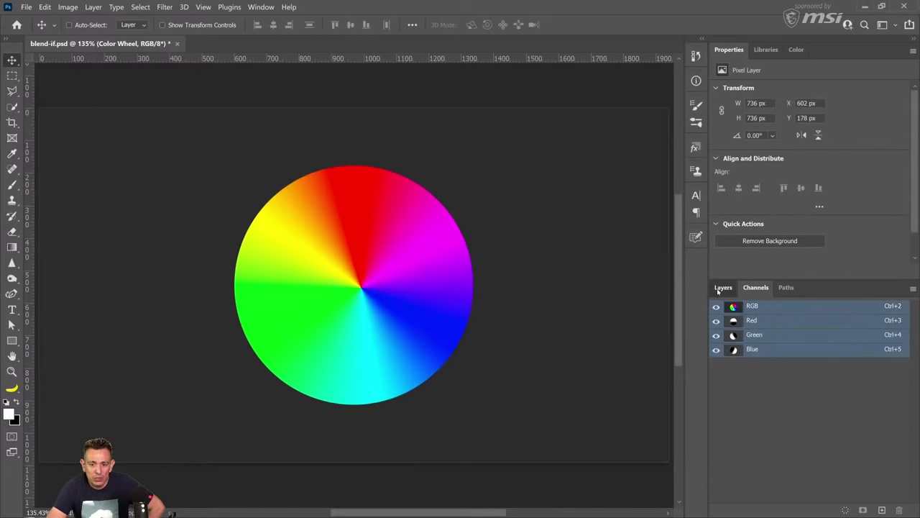
pyautogui.click(722, 288)
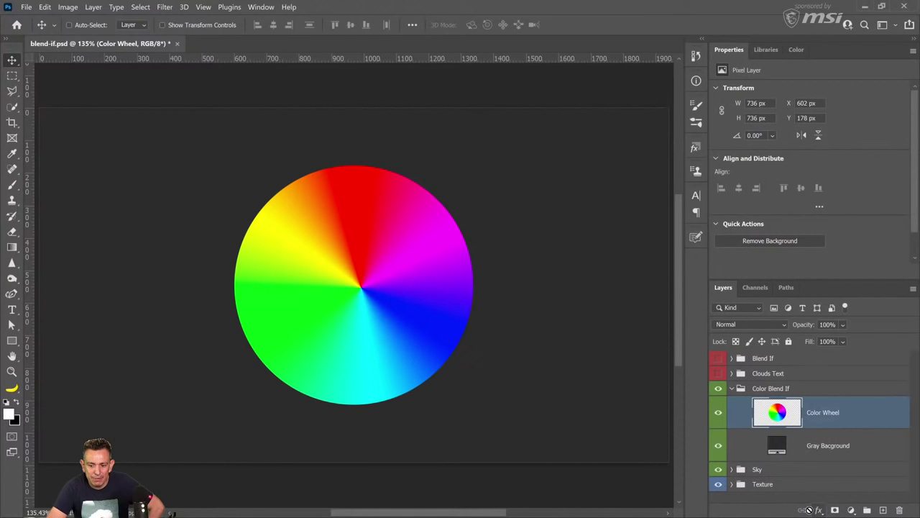
pyautogui.click(818, 510)
pyautogui.click(853, 386)
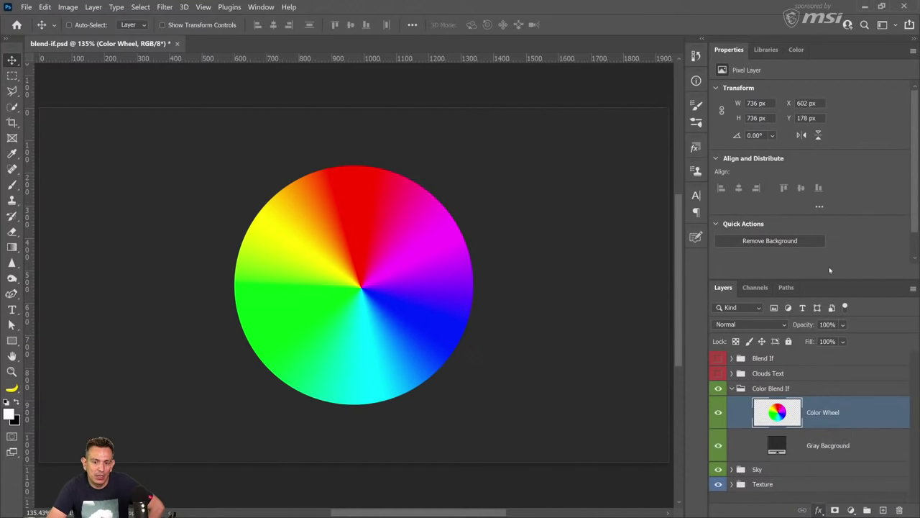
# Base Blend If on Green and drag the This Layer sliders to hide dark- and high-green areas
pyautogui.moveTo(384, 62); pyautogui.dragTo(663, 163)
pyautogui.click(723, 342)
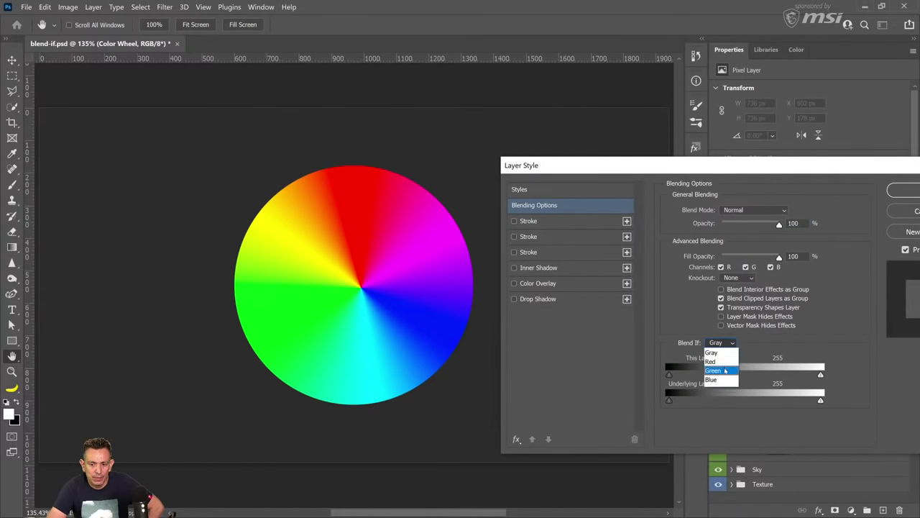
pyautogui.click(715, 370)
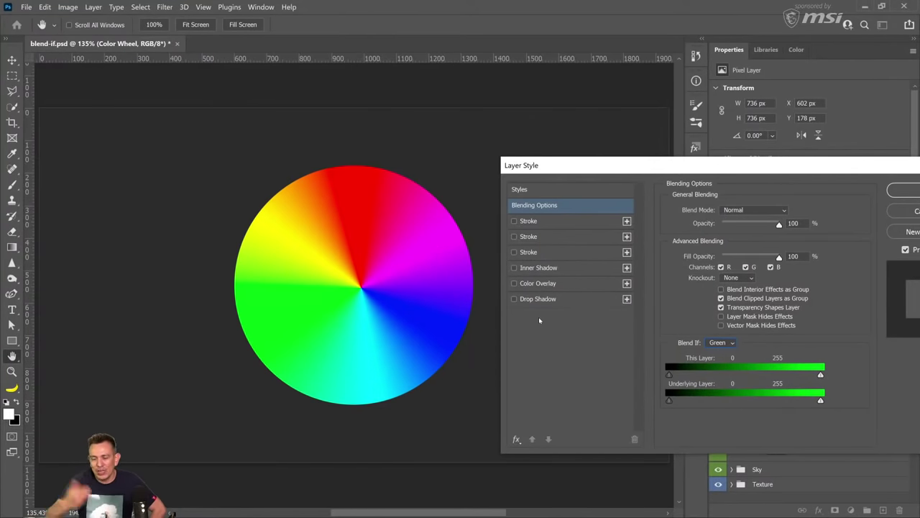
pyautogui.moveTo(669, 374); pyautogui.dragTo(650, 380)
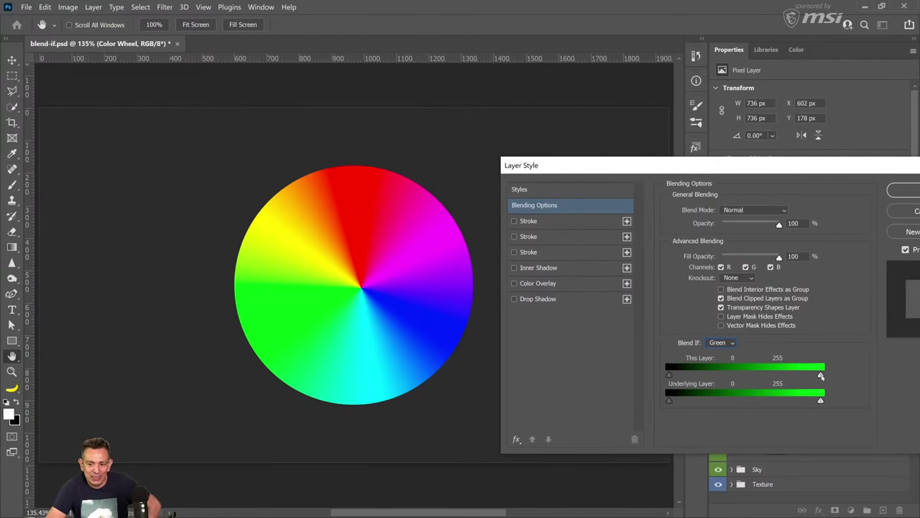
pyautogui.moveTo(822, 375); pyautogui.dragTo(712, 374)
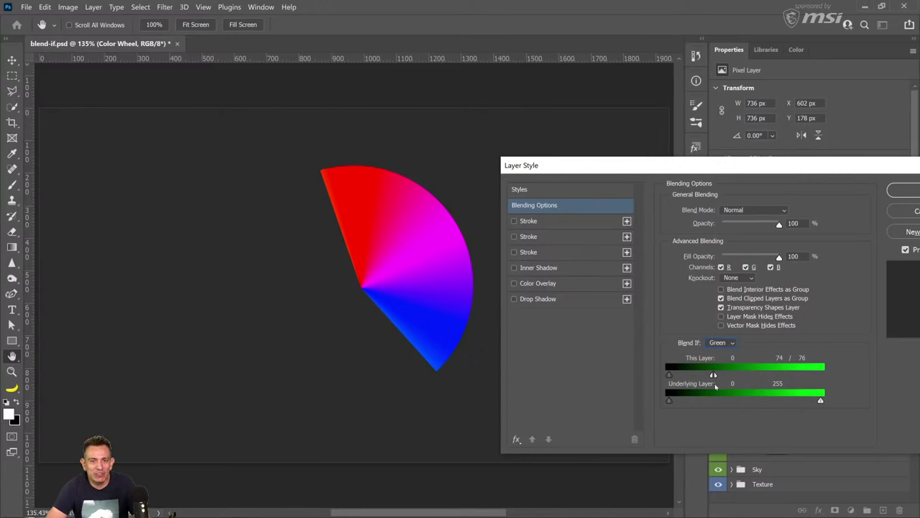
# Soften and widen the missing green wedge, then reset the This Layer sliders to 0 and 255
pyautogui.moveTo(712, 375); pyautogui.dragTo(745, 375)
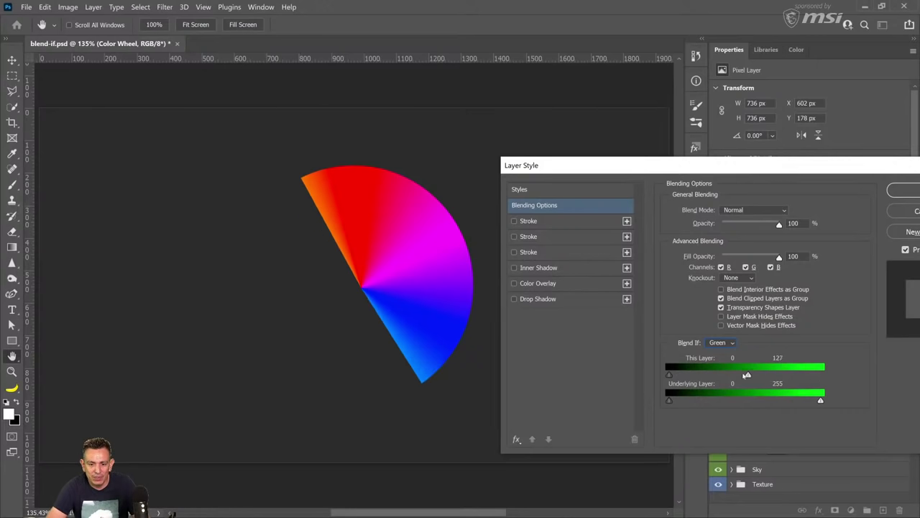
pyautogui.moveTo(670, 375)
pyautogui.mouseDown()
pyautogui.moveTo(786, 377)
pyautogui.moveTo(669, 375)
pyautogui.mouseUp()
pyautogui.moveTo(796, 379); pyautogui.dragTo(850, 380)
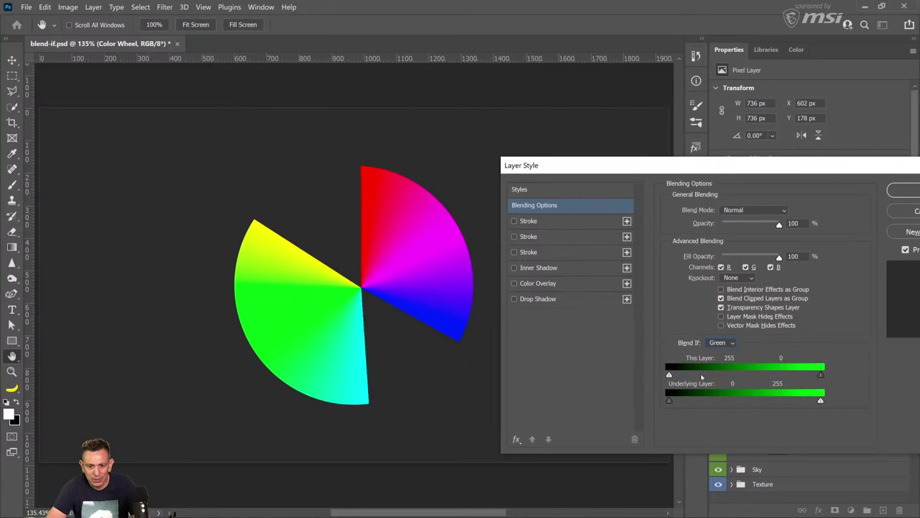
pyautogui.moveTo(669, 374); pyautogui.dragTo(626, 374)
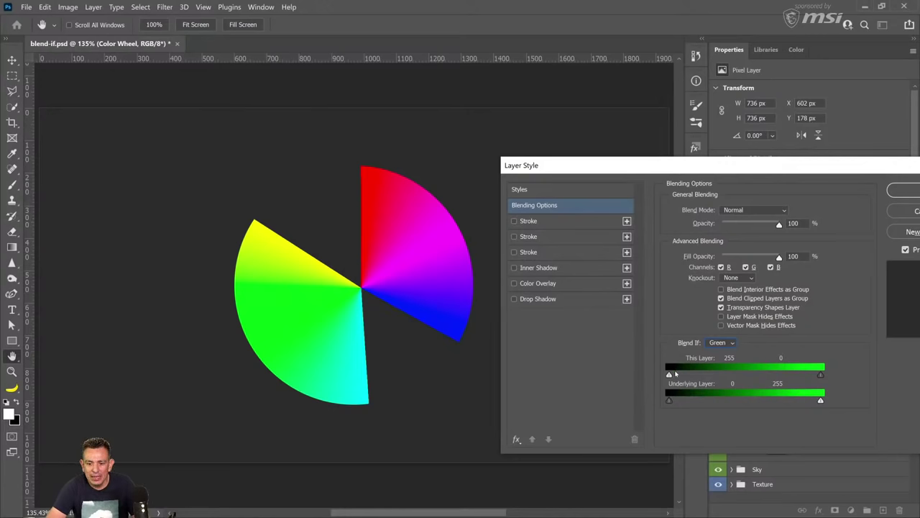
pyautogui.moveTo(671, 375)
pyautogui.mouseDown()
pyautogui.moveTo(766, 377)
pyautogui.moveTo(669, 375)
pyautogui.mouseUp()
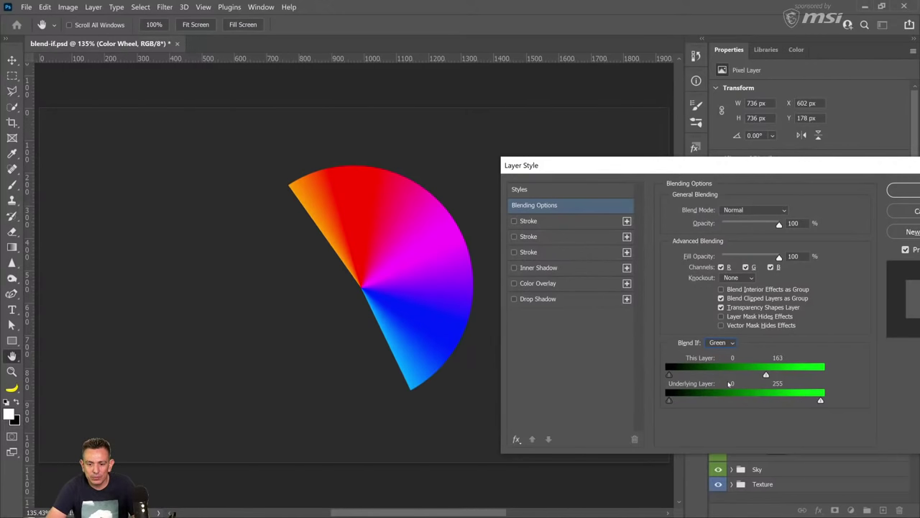
pyautogui.moveTo(766, 375); pyautogui.dragTo(820, 374)
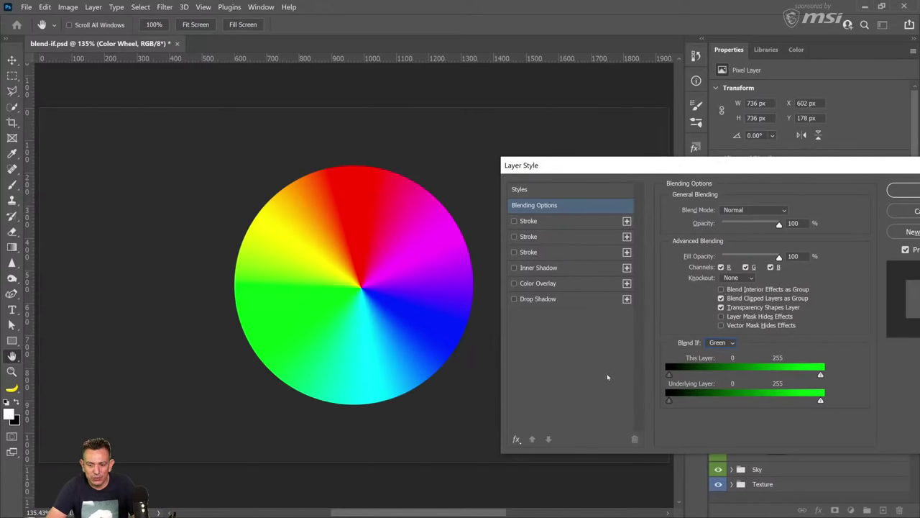
pyautogui.click(721, 343)
# Set Blend If to Blue and split the This Layer sliders to 165/255 and 0/69
pyautogui.click(712, 382)
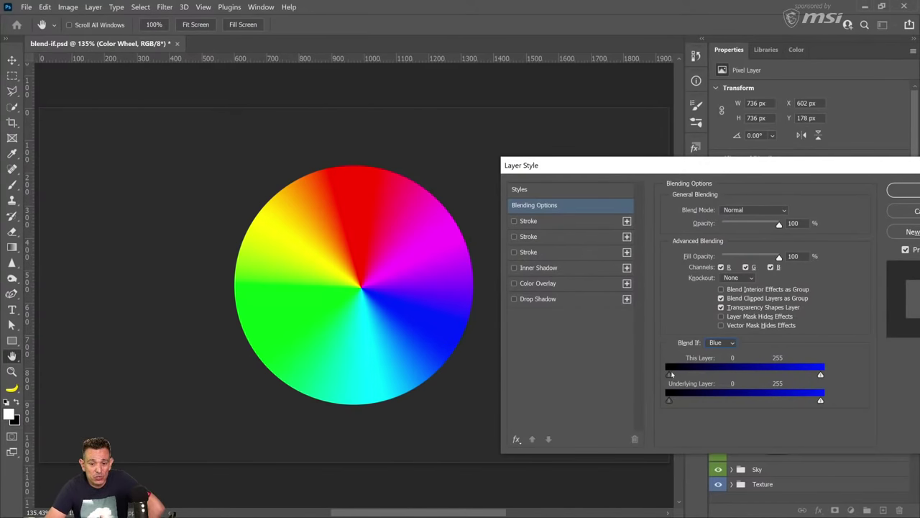
pyautogui.moveTo(669, 376); pyautogui.dragTo(626, 376)
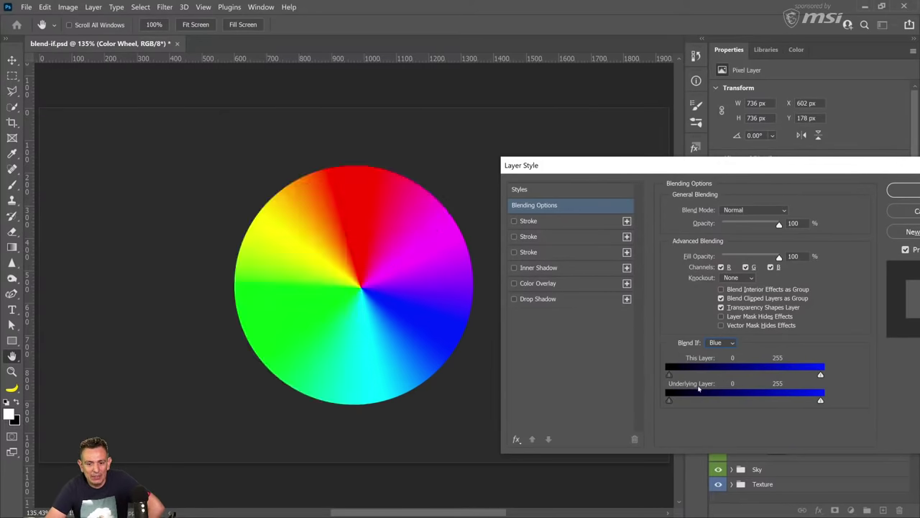
pyautogui.moveTo(821, 376); pyautogui.dragTo(847, 377)
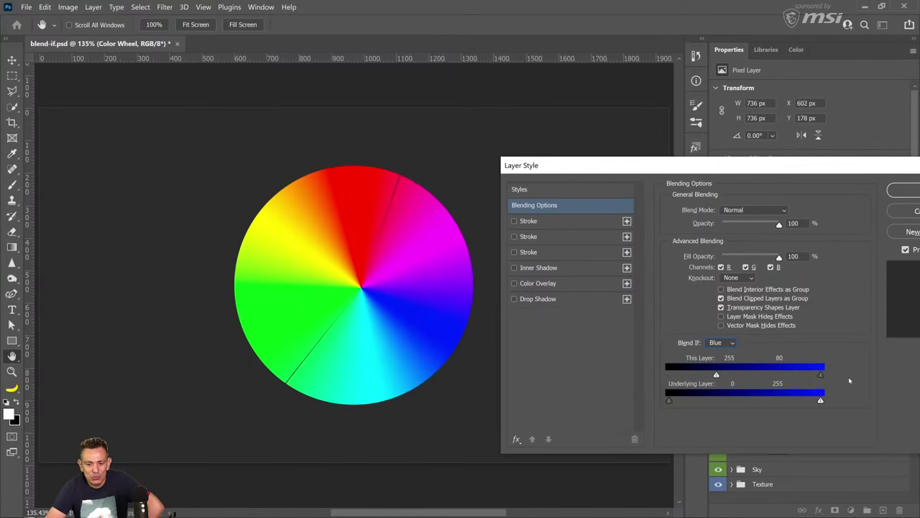
pyautogui.moveTo(716, 375); pyautogui.dragTo(668, 374)
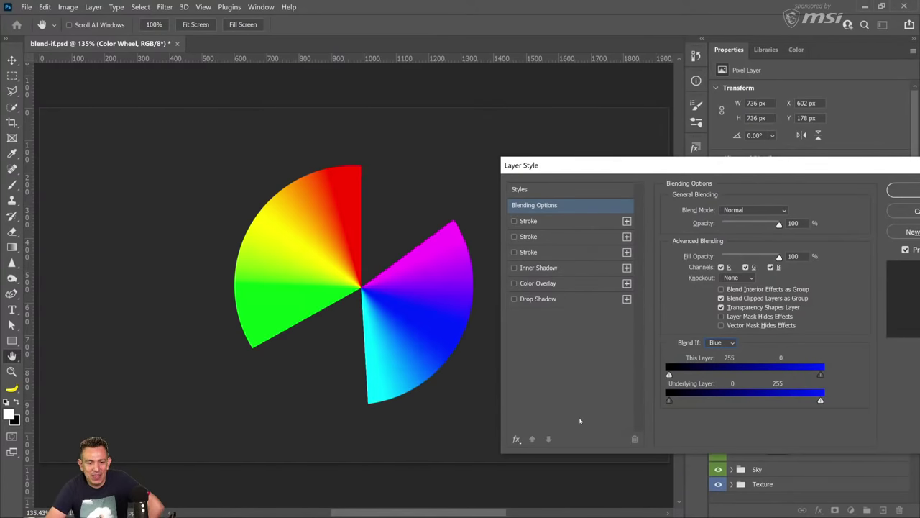
pyautogui.moveTo(821, 374); pyautogui.dragTo(842, 378)
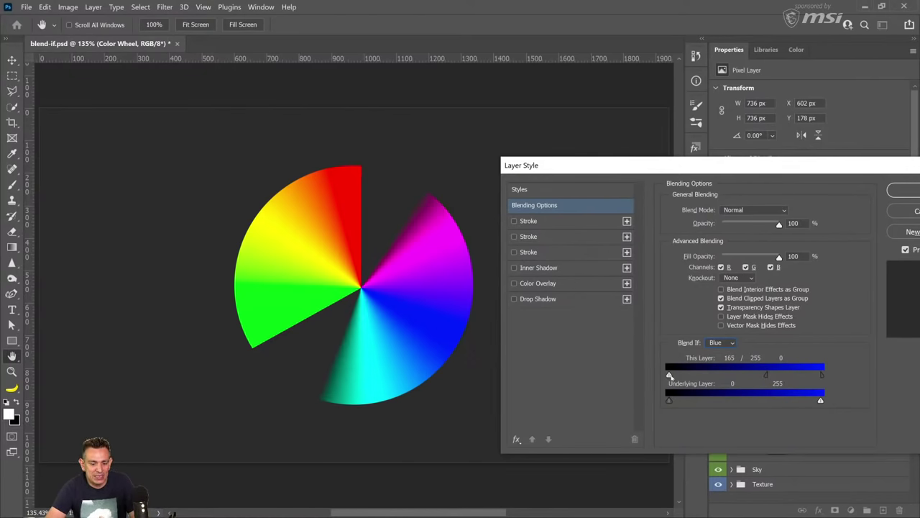
pyautogui.moveTo(669, 374); pyautogui.dragTo(712, 377)
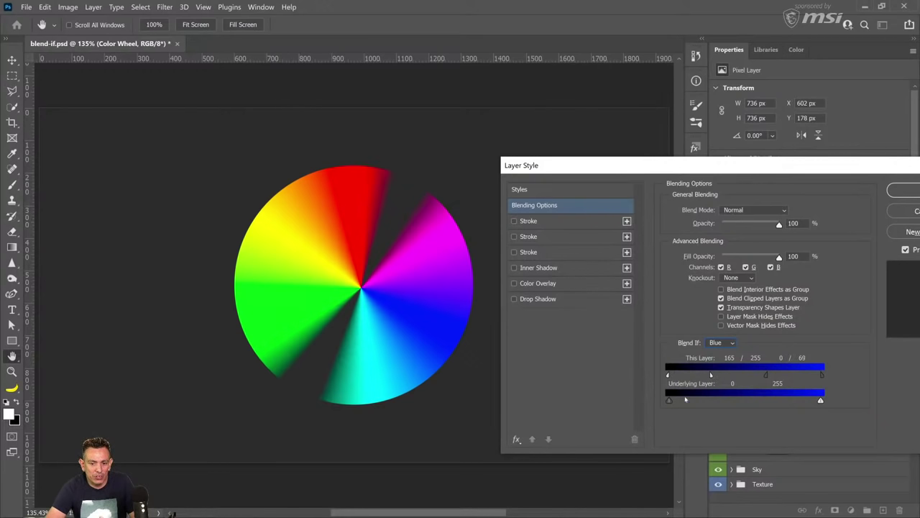
# Discard the Blue Blend If changes and view the Red, Green and Blue channels individually before restoring RGB
pyautogui.click(899, 214)
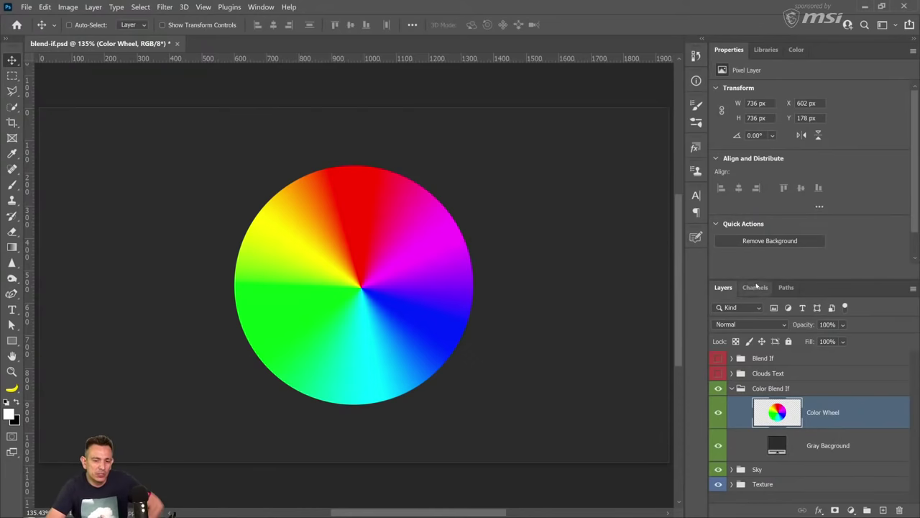
pyautogui.click(756, 287)
pyautogui.click(751, 322)
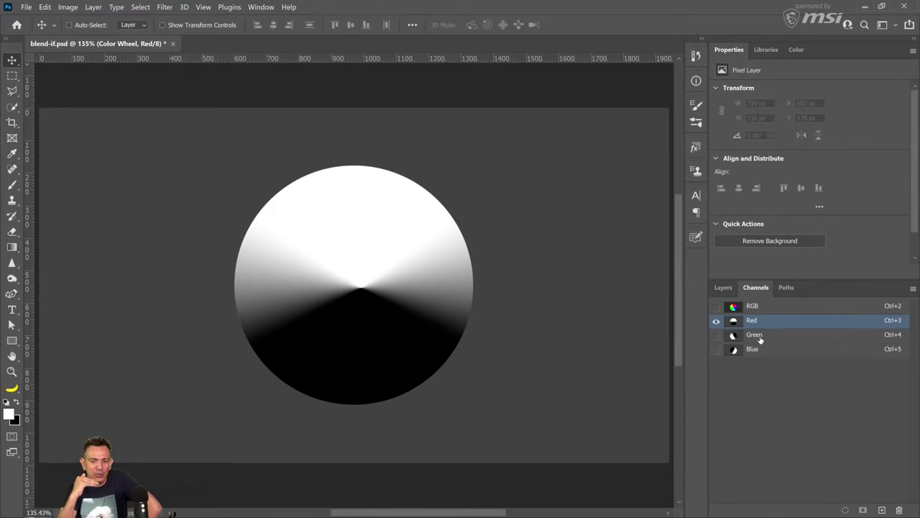
pyautogui.click(761, 336)
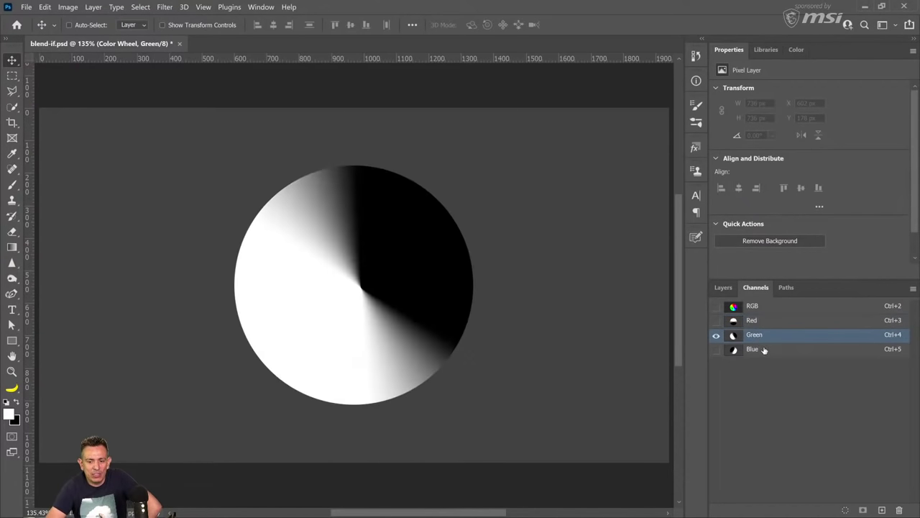
pyautogui.click(765, 350)
pyautogui.click(759, 336)
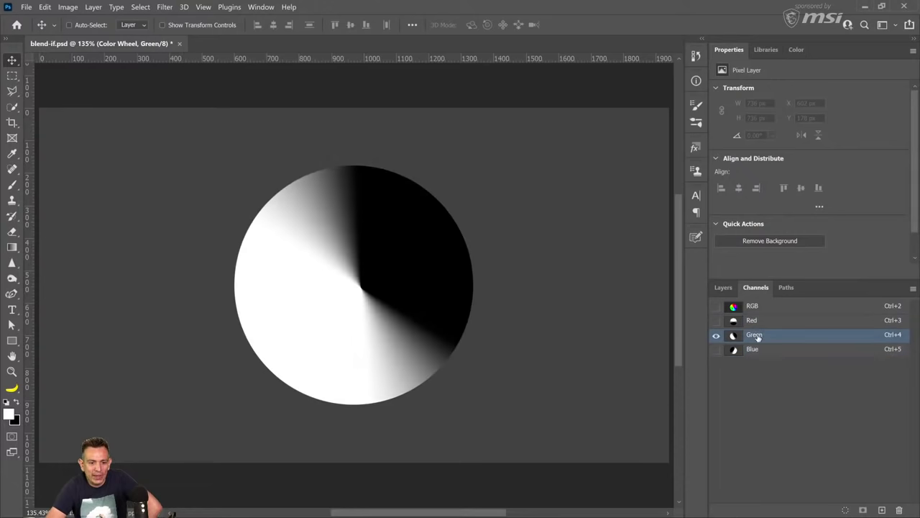
pyautogui.click(759, 323)
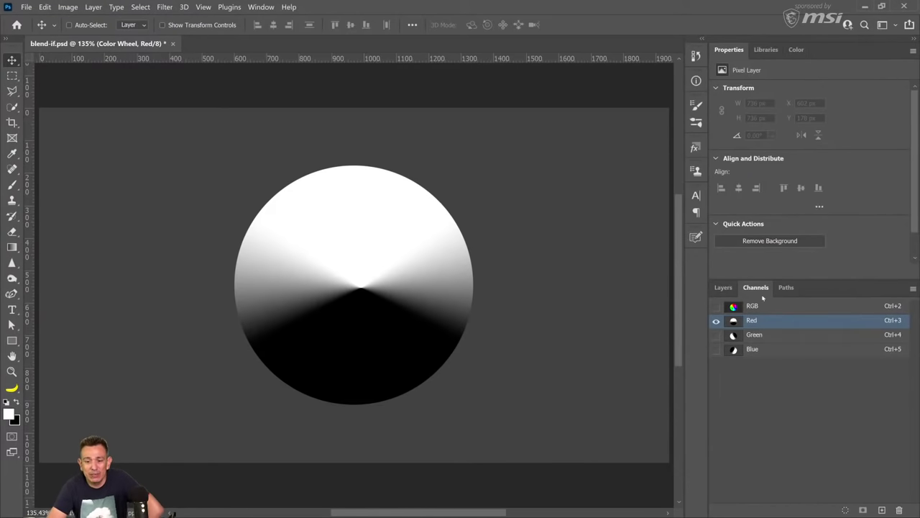
pyautogui.click(753, 306)
# Collapse the Color Blend If group in the Layers panel and hide it
pyautogui.click(724, 287)
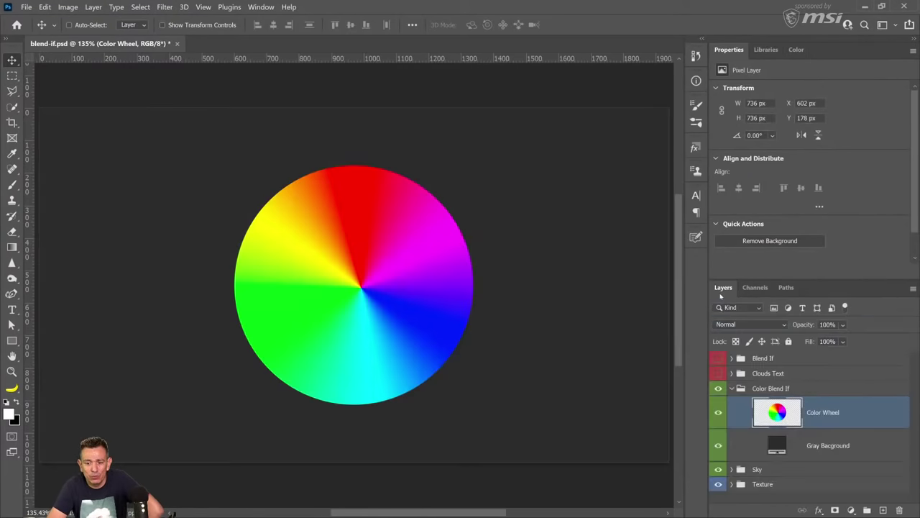
pyautogui.click(732, 388)
pyautogui.click(718, 388)
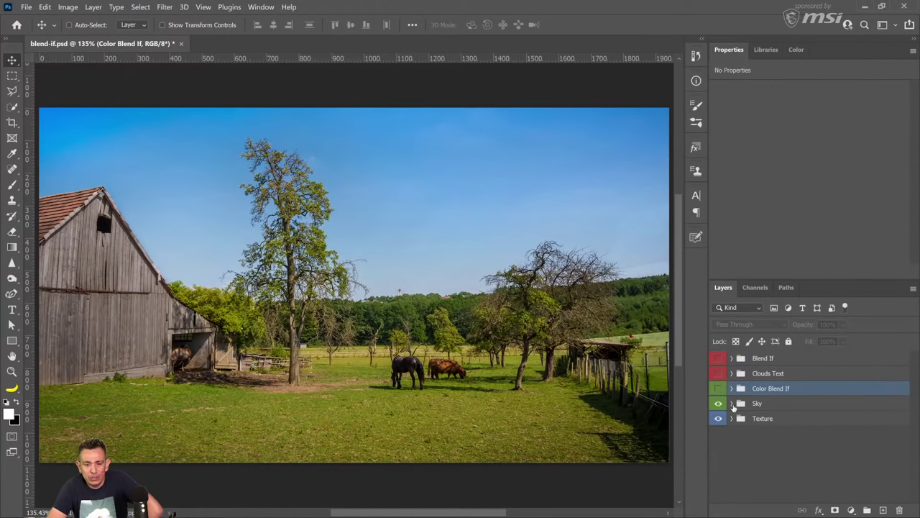
# Expand the Sky group, preview the clouds by hiding Photo, then show and select the Photo layer
pyautogui.click(732, 403)
pyautogui.click(718, 427)
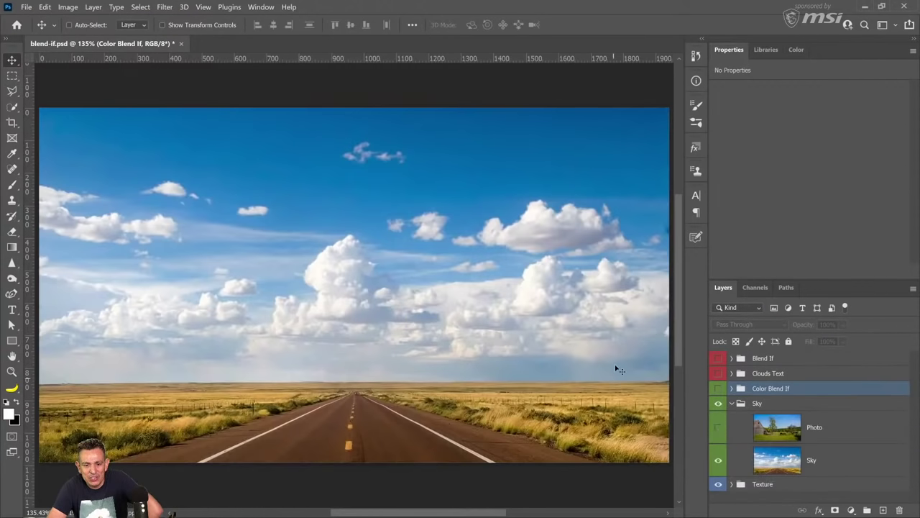
pyautogui.click(718, 429)
pyautogui.click(876, 437)
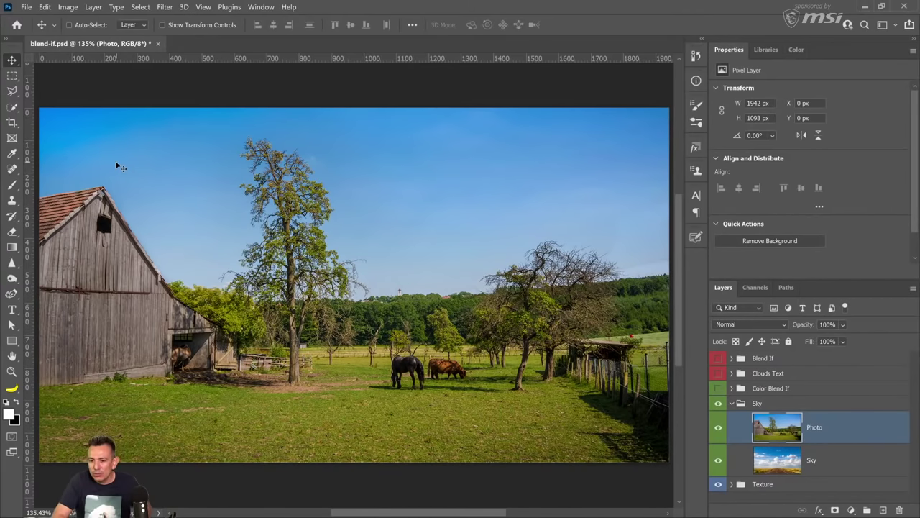
pyautogui.click(756, 287)
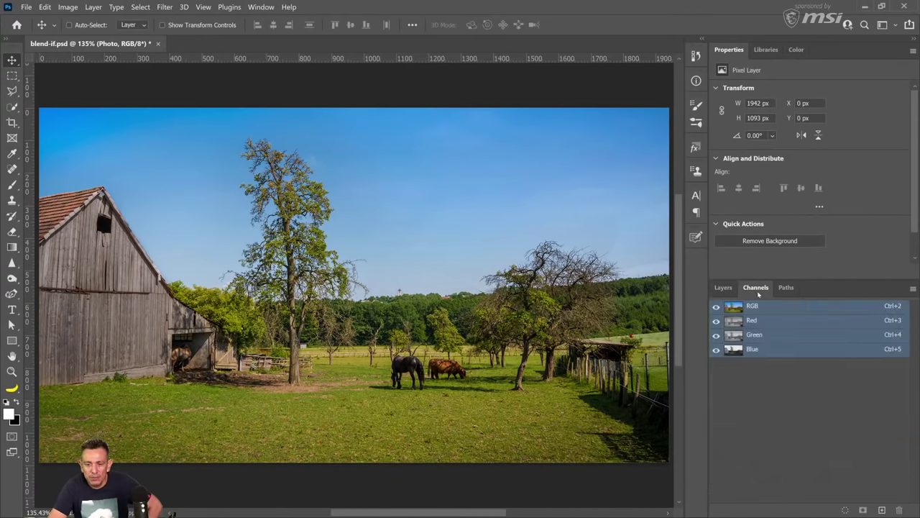
pyautogui.click(738, 323)
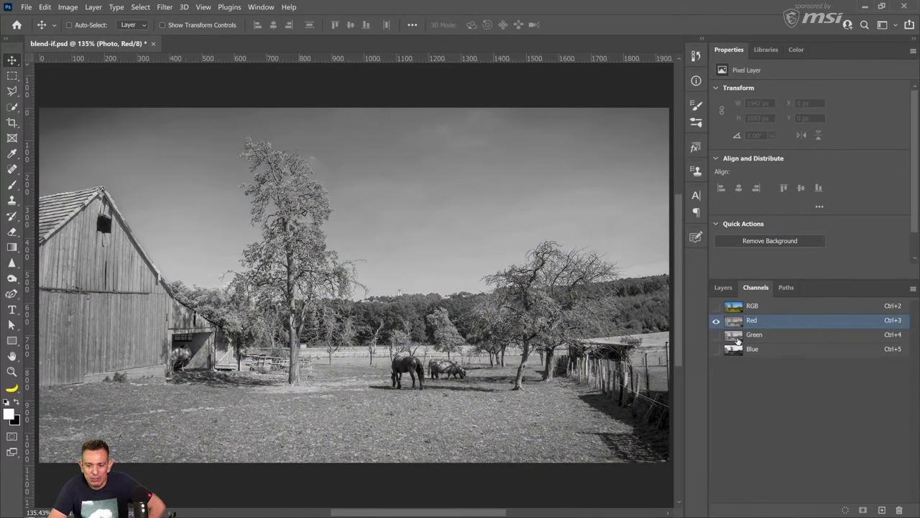
pyautogui.click(739, 335)
pyautogui.click(735, 351)
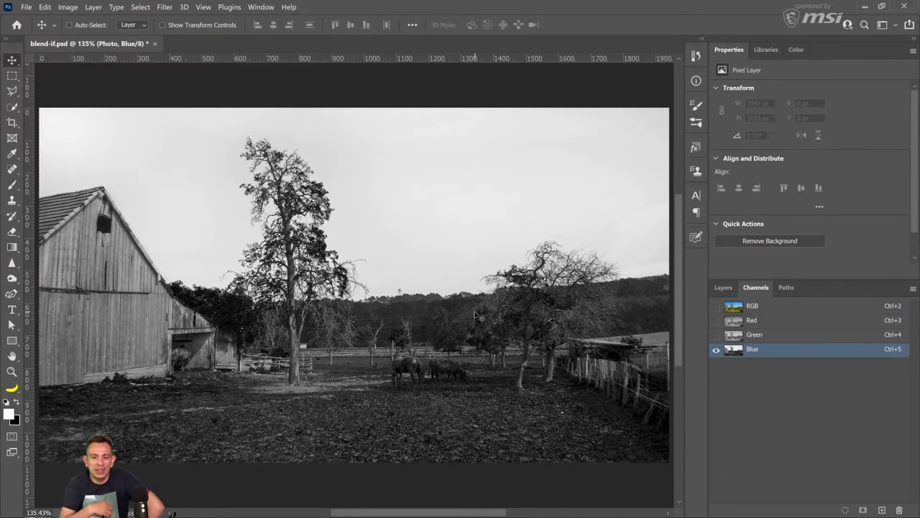
pyautogui.click(748, 306)
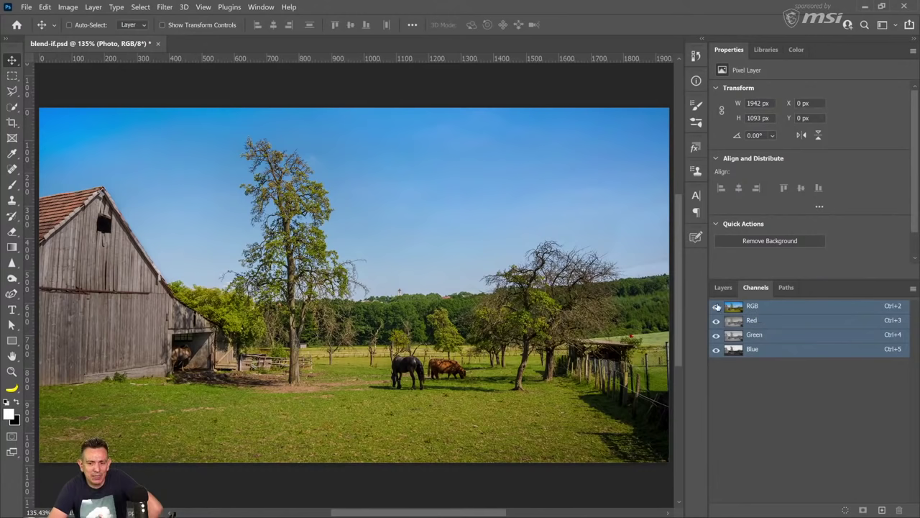
pyautogui.click(723, 287)
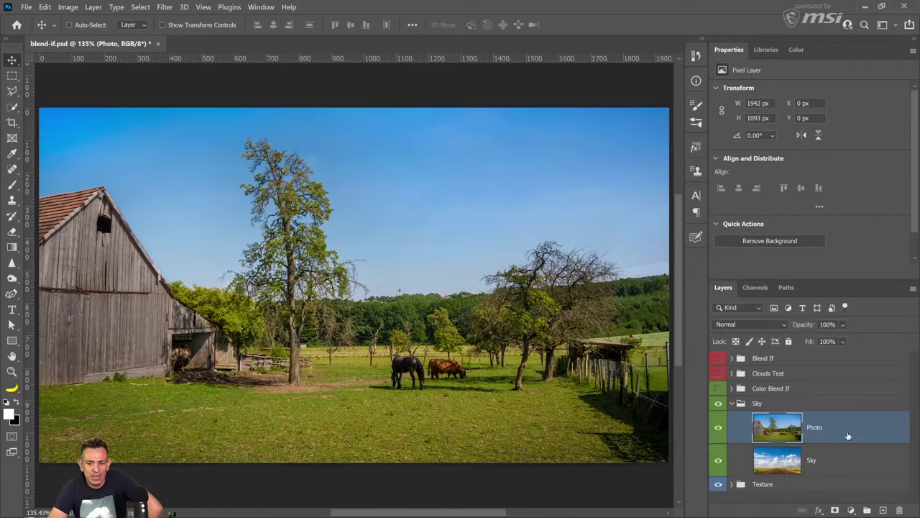
# Open the Photo layer's Blending Options and set Blend If to Blue
pyautogui.click(818, 511)
pyautogui.click(833, 395)
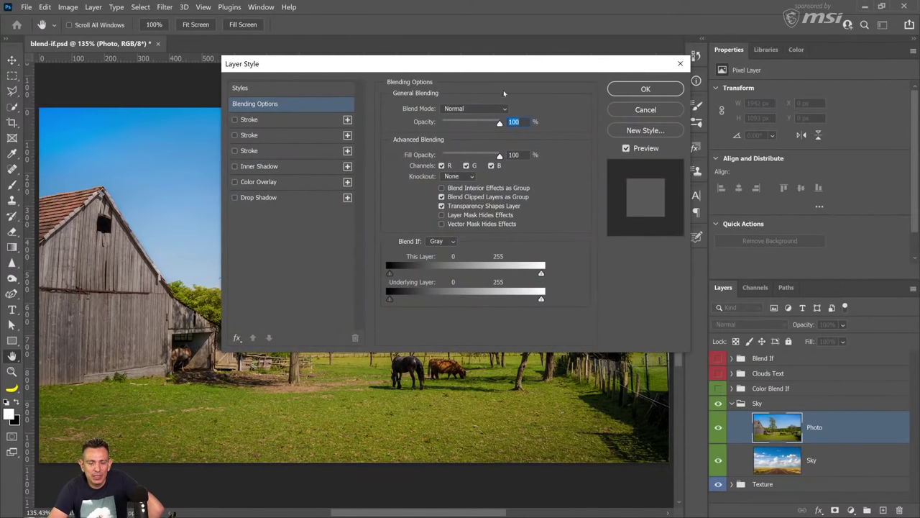
pyautogui.moveTo(467, 70); pyautogui.dragTo(794, 103)
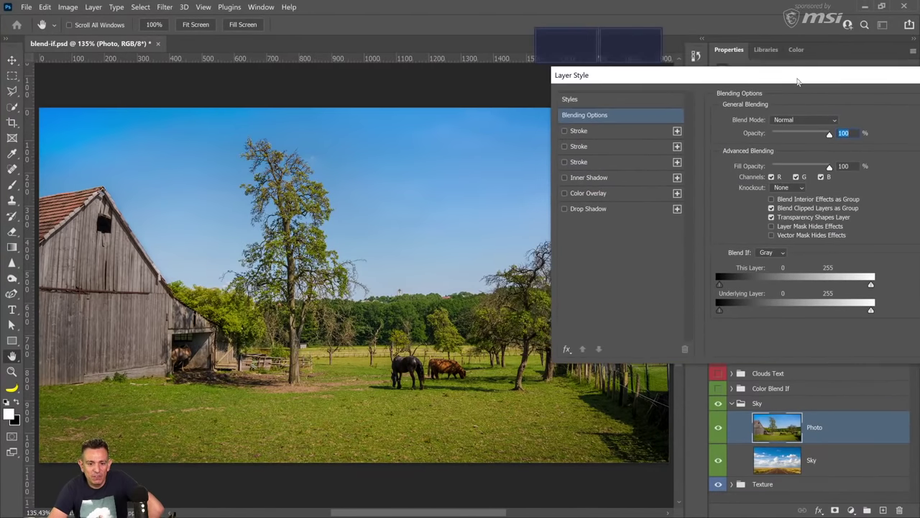
pyautogui.click(769, 274)
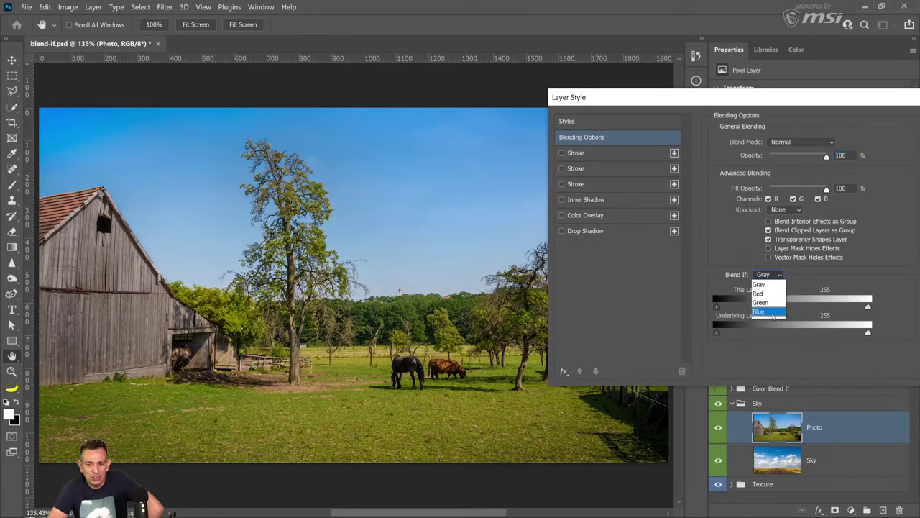
pyautogui.click(773, 313)
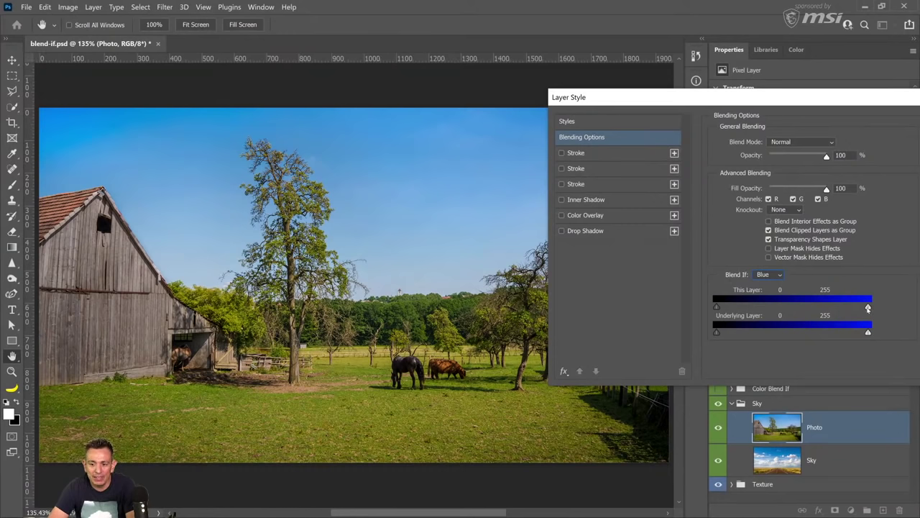
# Split This Layer's white slider to 163/182 to reveal the clouds, and apply
pyautogui.moveTo(868, 307); pyautogui.dragTo(822, 308)
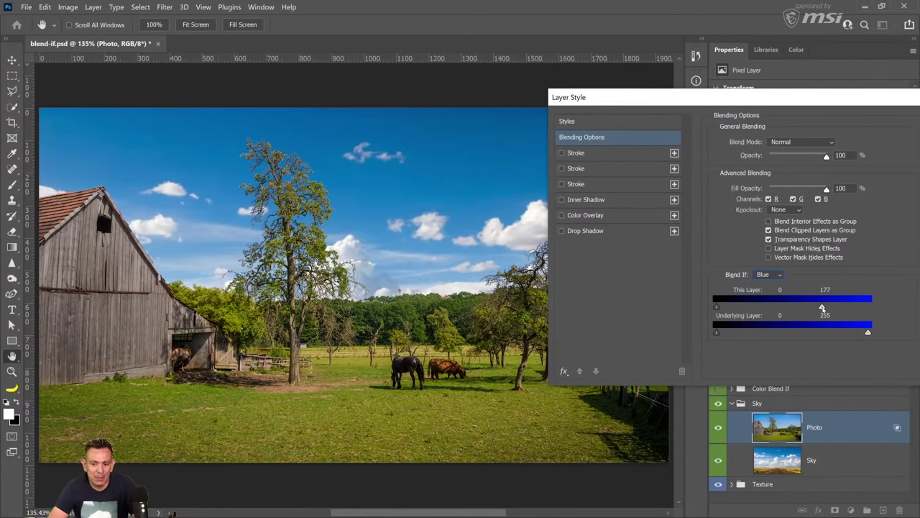
pyautogui.moveTo(822, 308)
pyautogui.mouseDown()
pyautogui.moveTo(792, 308)
pyautogui.moveTo(824, 308)
pyautogui.mouseUp()
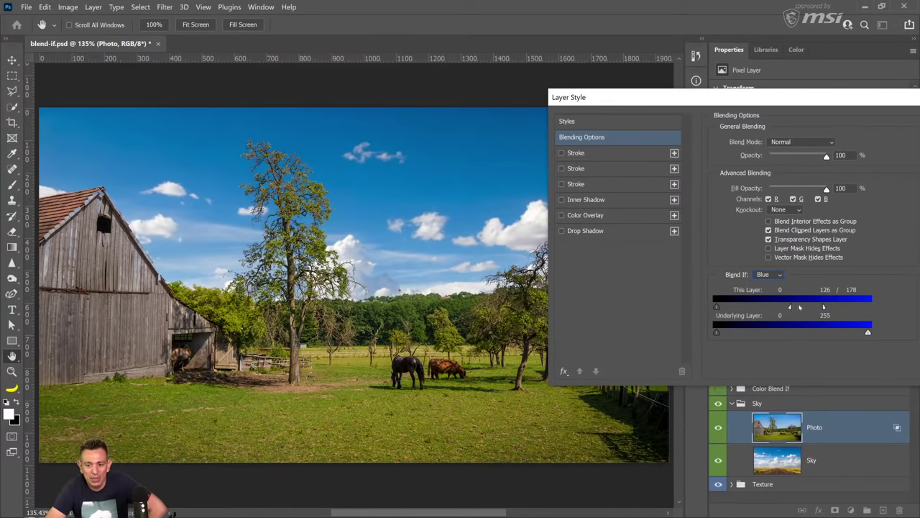
pyautogui.moveTo(791, 308); pyautogui.dragTo(827, 309)
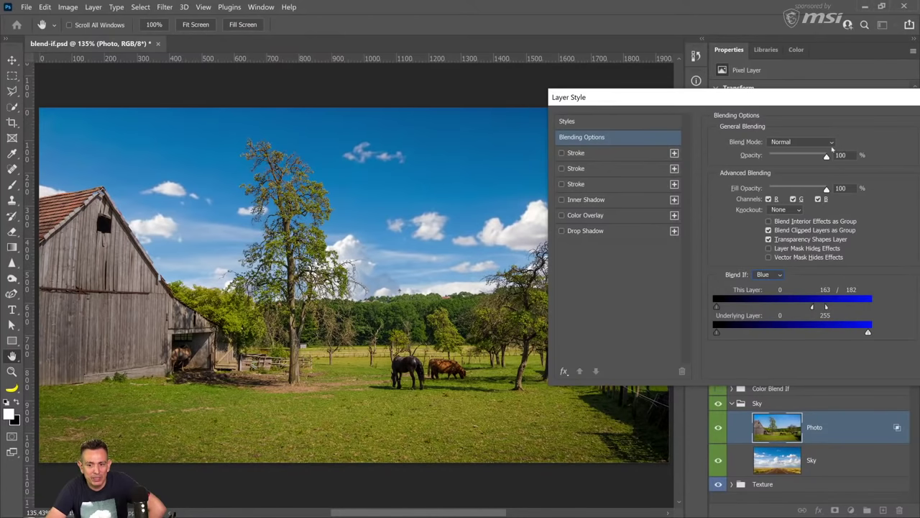
pyautogui.moveTo(827, 101); pyautogui.dragTo(568, 164)
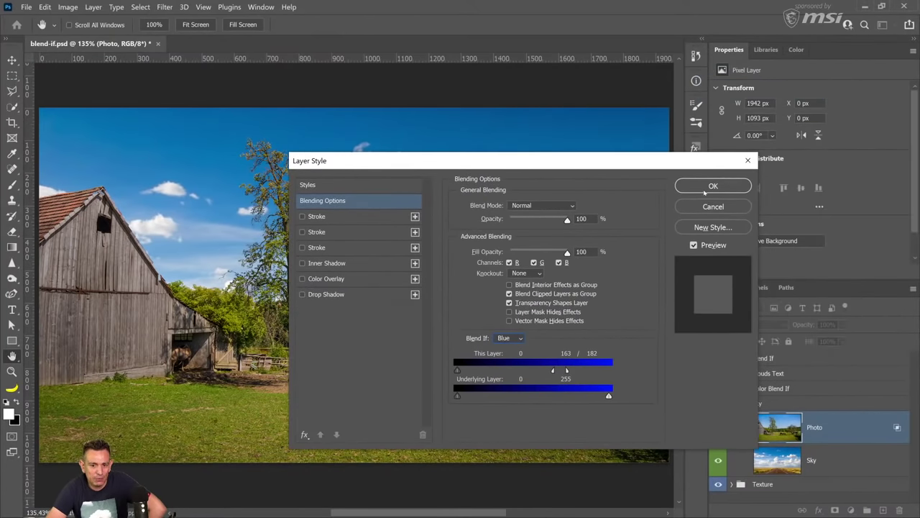
pyautogui.click(707, 189)
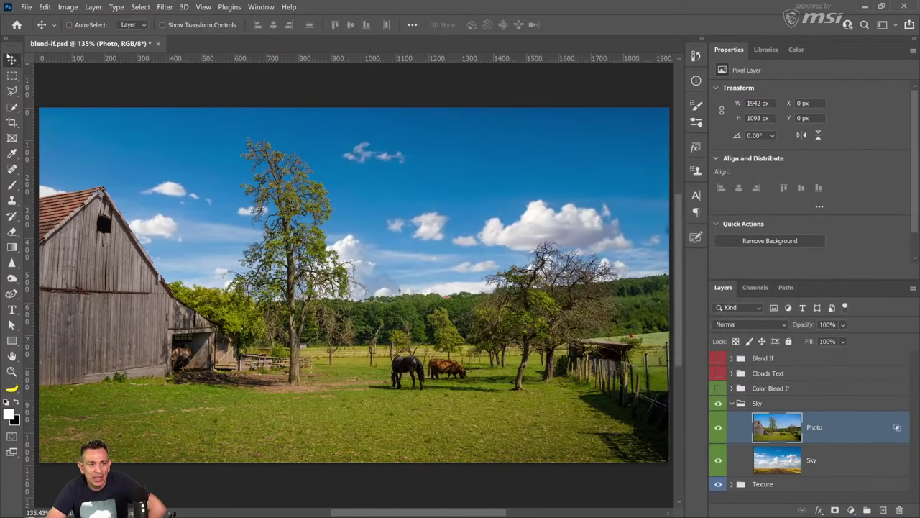
# Move the Sky layer about 230 px higher and zoom in on the tree and clouds
pyautogui.click(786, 462)
pyautogui.click(717, 430)
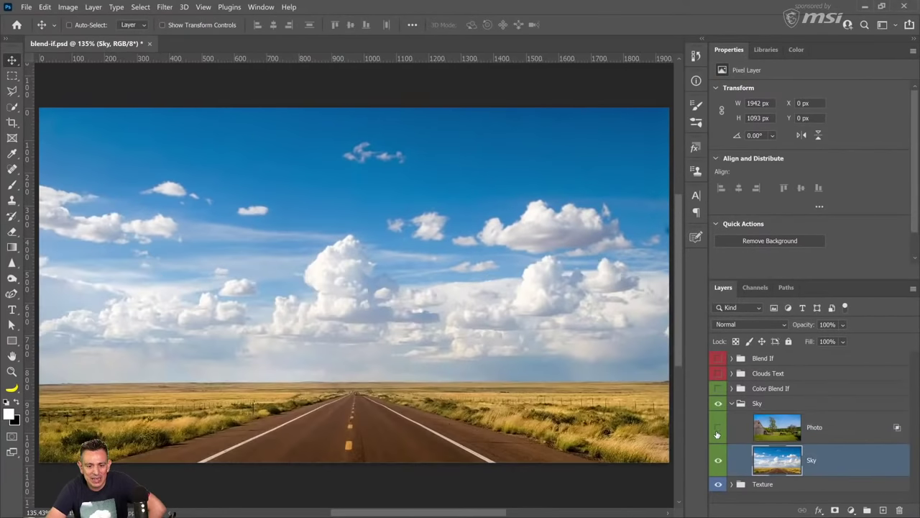
pyautogui.click(718, 428)
pyautogui.moveTo(451, 371); pyautogui.dragTo(445, 296)
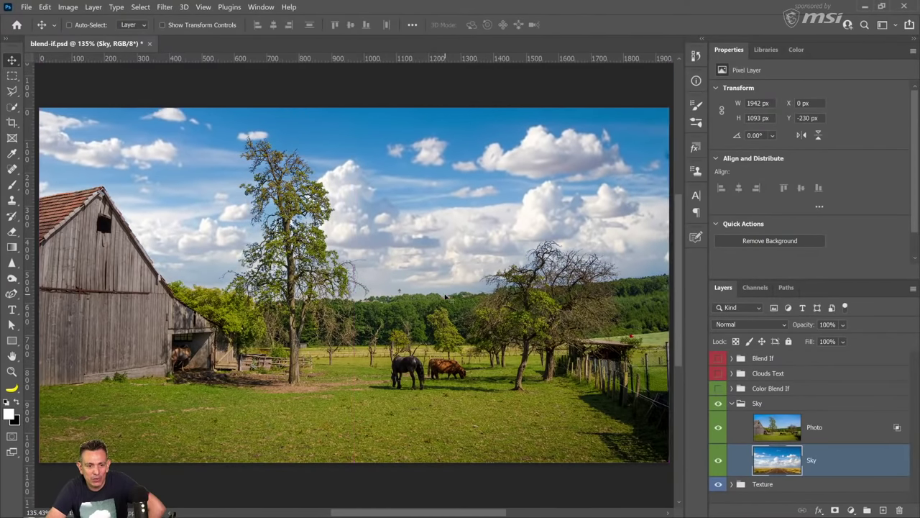
pyautogui.click(12, 372)
pyautogui.moveTo(332, 212); pyautogui.dragTo(356, 214)
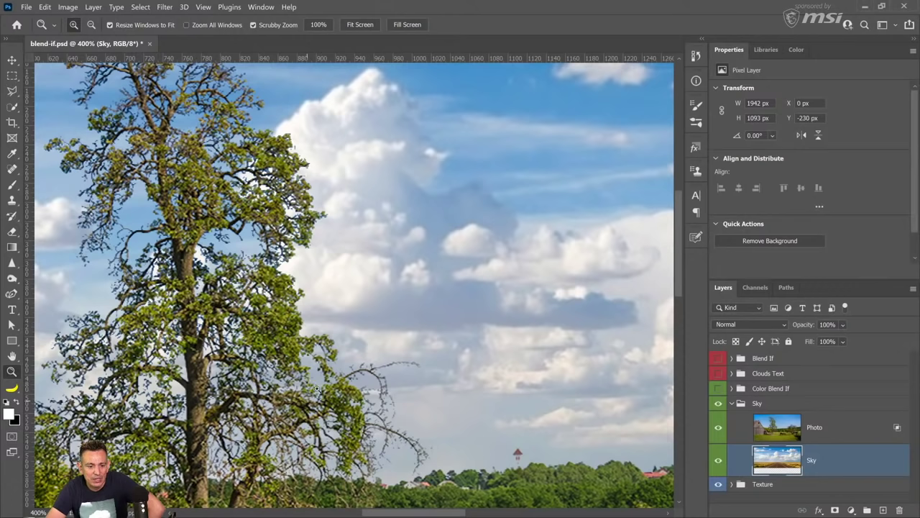
# Refine the Photo layer's split Blue Blend If highlight slider to 167/195
pyautogui.doubleClick(897, 428)
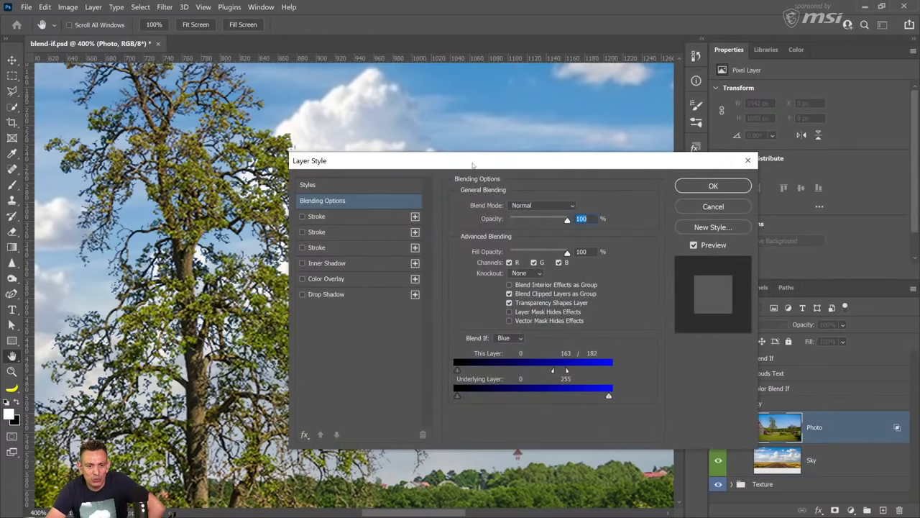
pyautogui.moveTo(473, 166); pyautogui.dragTo(625, 185)
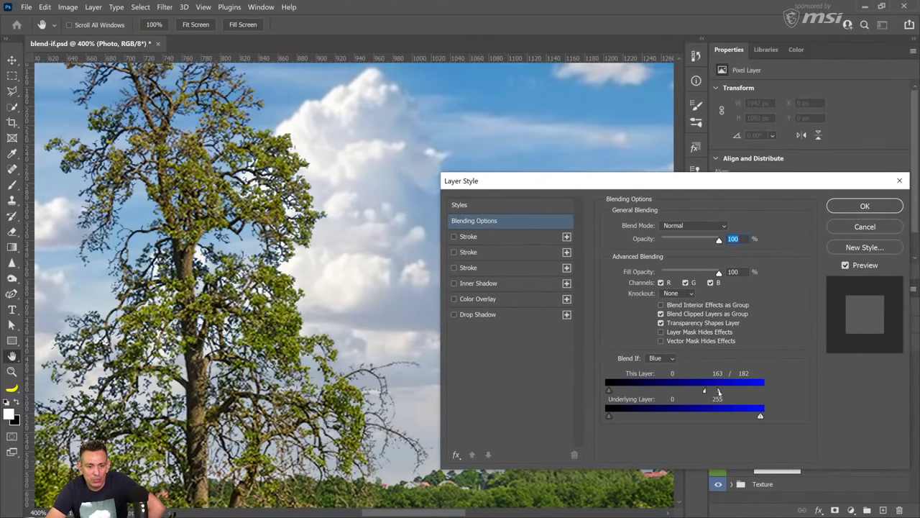
pyautogui.moveTo(719, 392)
pyautogui.mouseDown()
pyautogui.moveTo(740, 395)
pyautogui.moveTo(697, 393)
pyautogui.moveTo(709, 399)
pyautogui.mouseUp()
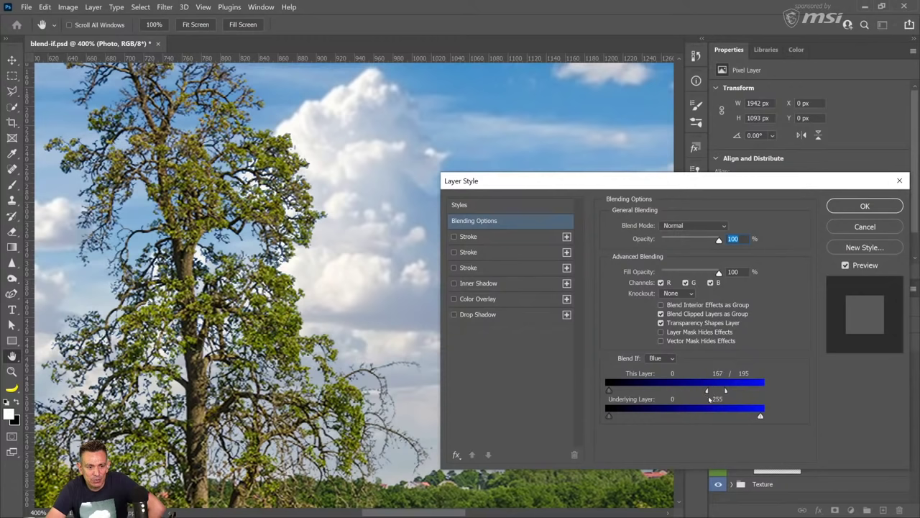
pyautogui.click(865, 206)
# Fit the image on screen and nudge the Sky layer to X 11 px, Y −214 px
pyautogui.press('z')
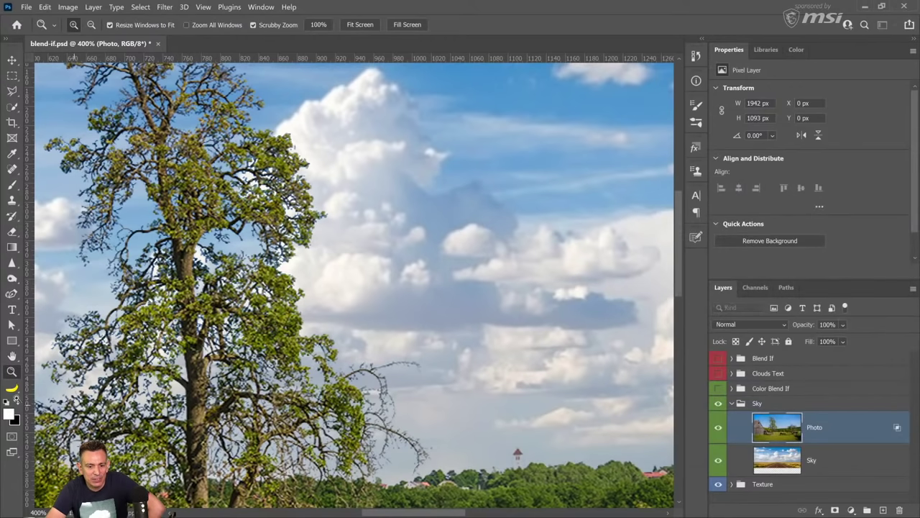
pyautogui.press('h')
pyautogui.hotkey('ctrl', '0')
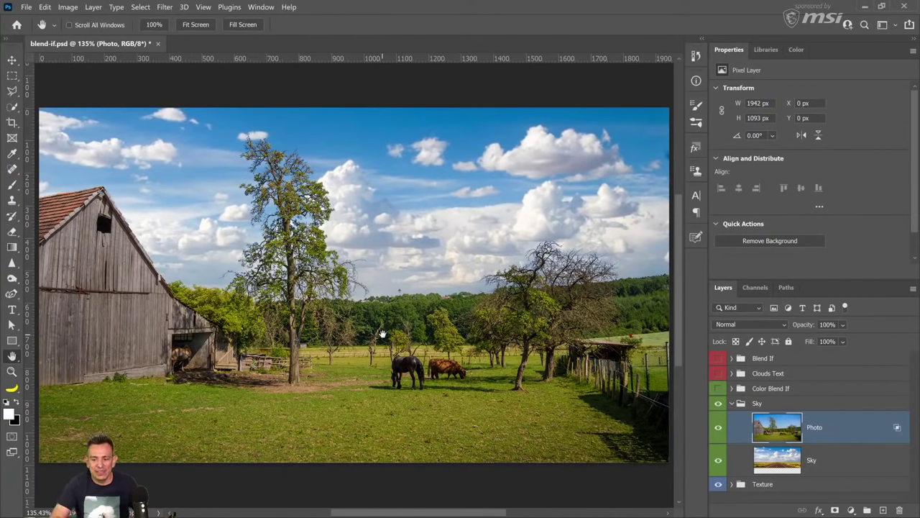
pyautogui.click(759, 449)
pyautogui.press('v')
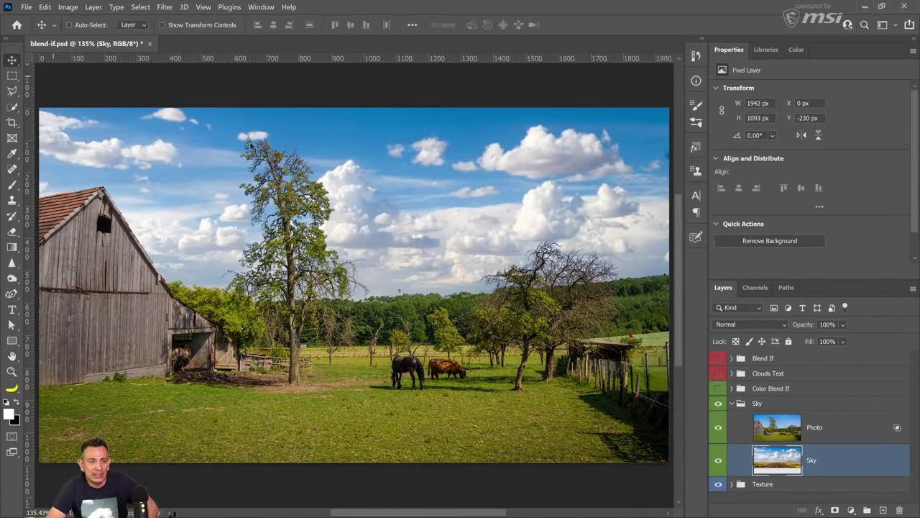
pyautogui.moveTo(443, 216)
pyautogui.mouseDown()
pyautogui.moveTo(434, 187)
pyautogui.moveTo(407, 206)
pyautogui.moveTo(463, 222)
pyautogui.moveTo(430, 213)
pyautogui.moveTo(446, 211)
pyautogui.moveTo(446, 200)
pyautogui.moveTo(449, 225)
pyautogui.mouseUp()
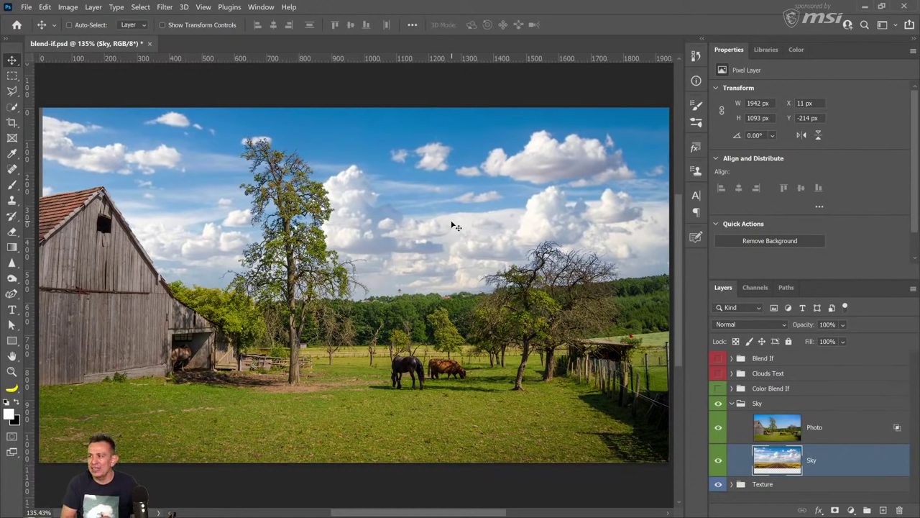
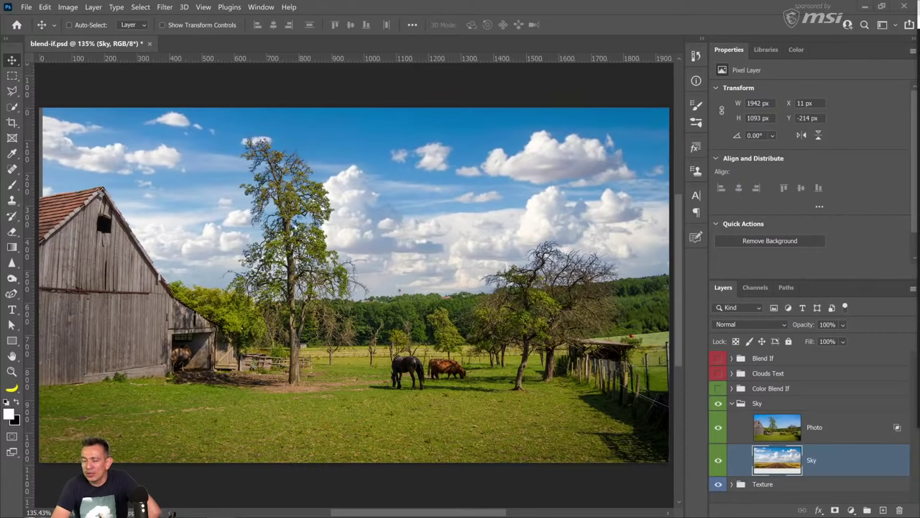
# Add a Color Lookup layer above Photo using EdgyAmber.3DL, and delete its layer mask
pyautogui.click(809, 426)
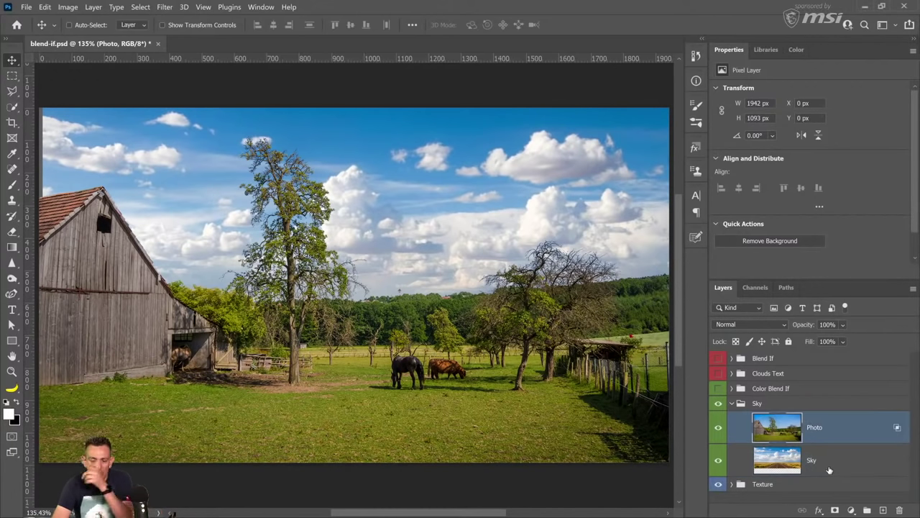
pyautogui.click(853, 510)
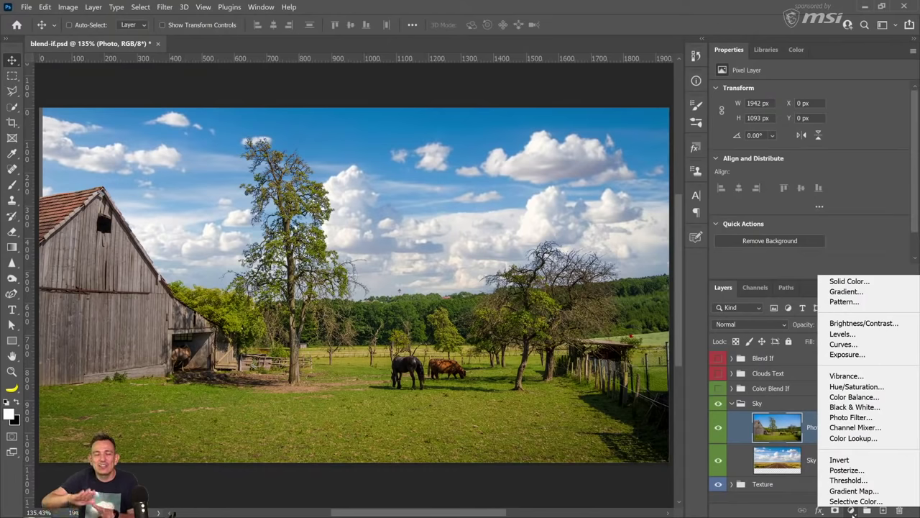
pyautogui.click(873, 438)
pyautogui.click(804, 91)
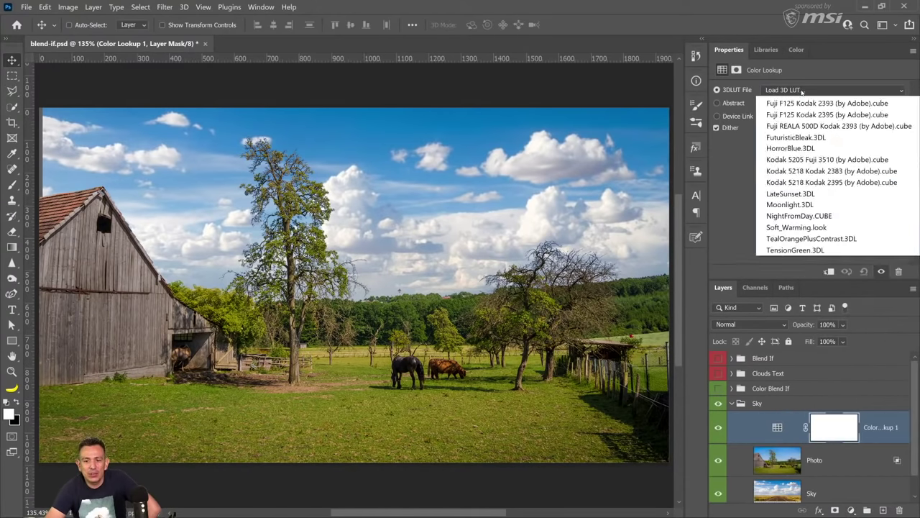
pyautogui.click(809, 210)
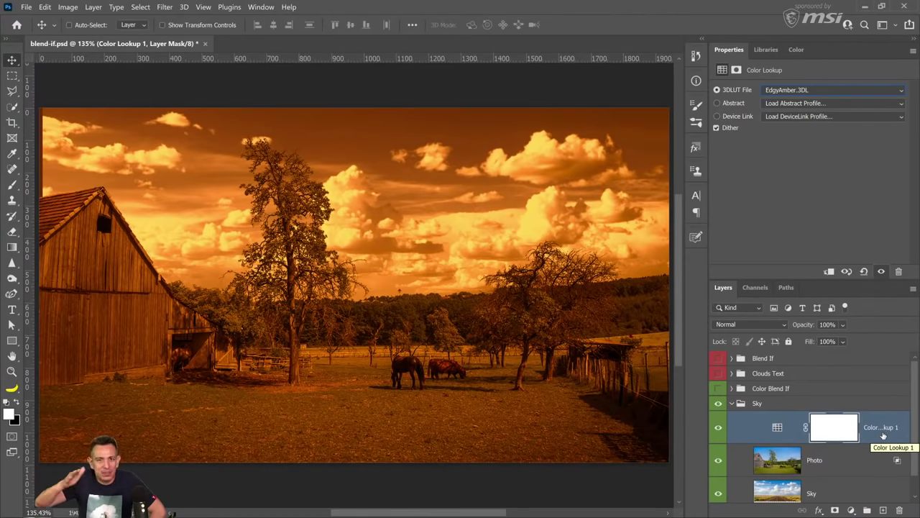
pyautogui.rightClick(845, 434)
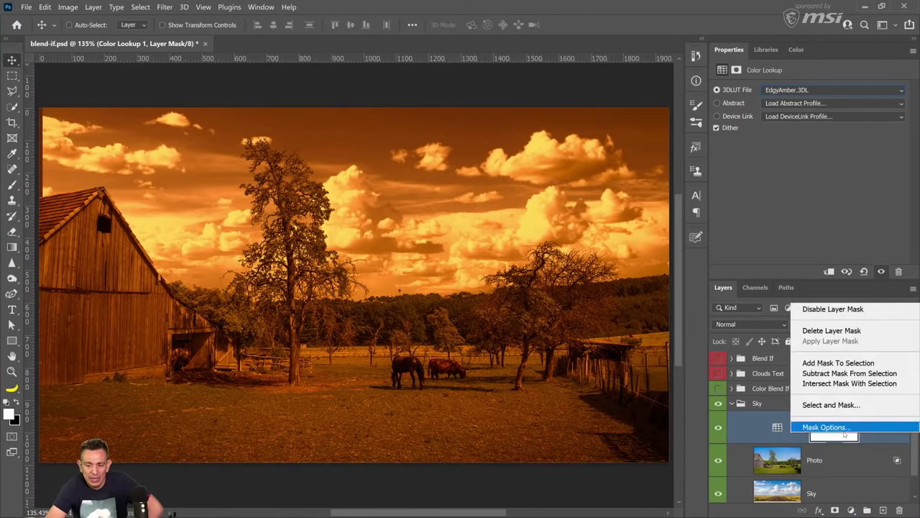
pyautogui.click(832, 330)
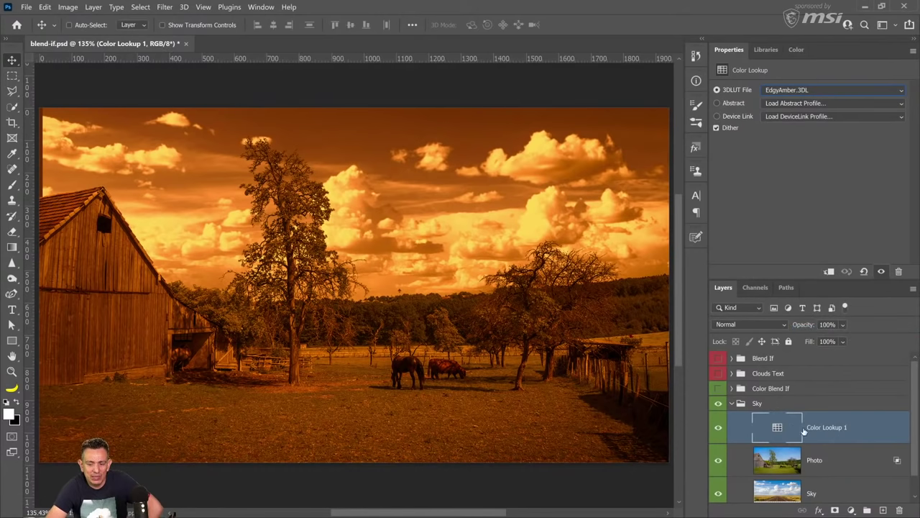
pyautogui.doubleClick(887, 432)
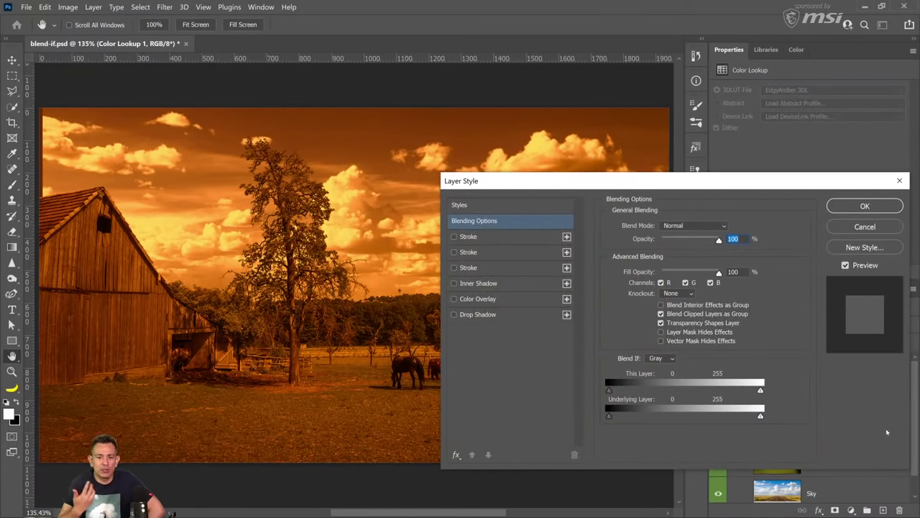
pyautogui.moveTo(621, 188); pyautogui.dragTo(707, 215)
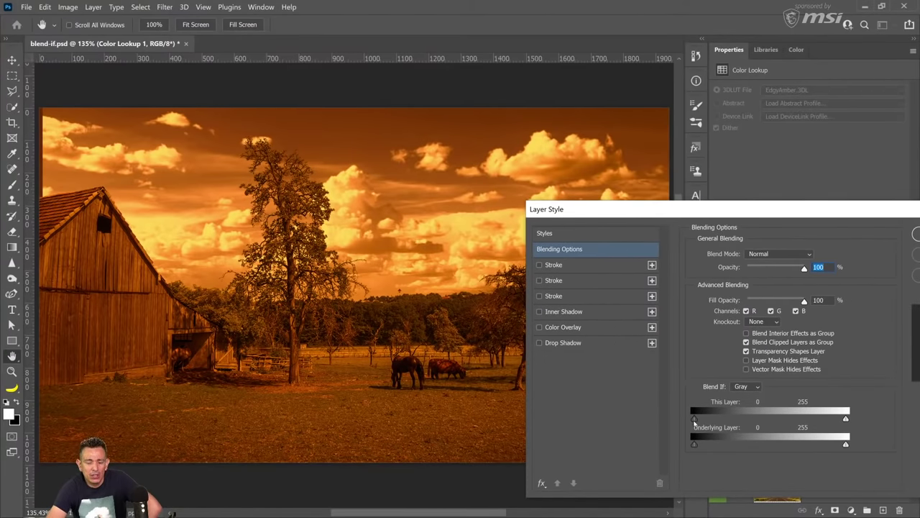
pyautogui.moveTo(695, 444)
pyautogui.mouseDown()
pyautogui.moveTo(802, 446)
pyautogui.moveTo(694, 443)
pyautogui.mouseUp()
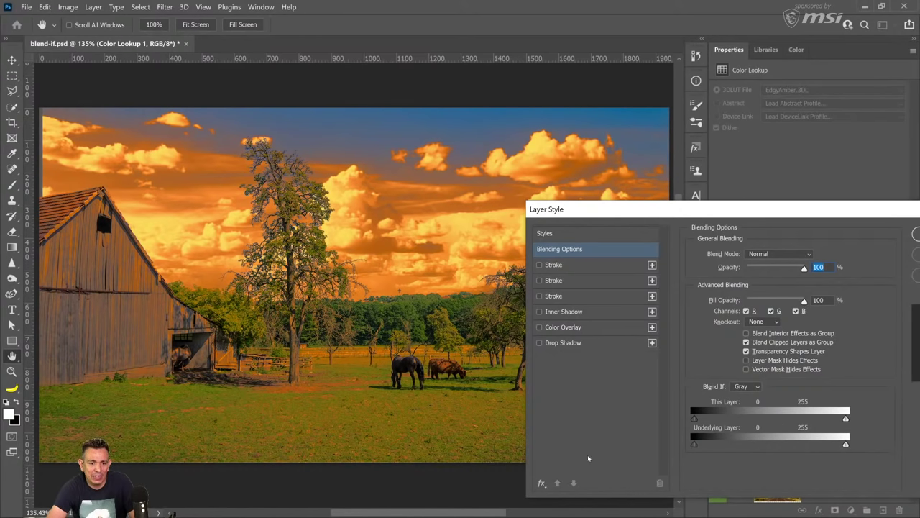
pyautogui.moveTo(846, 444); pyautogui.dragTo(754, 445)
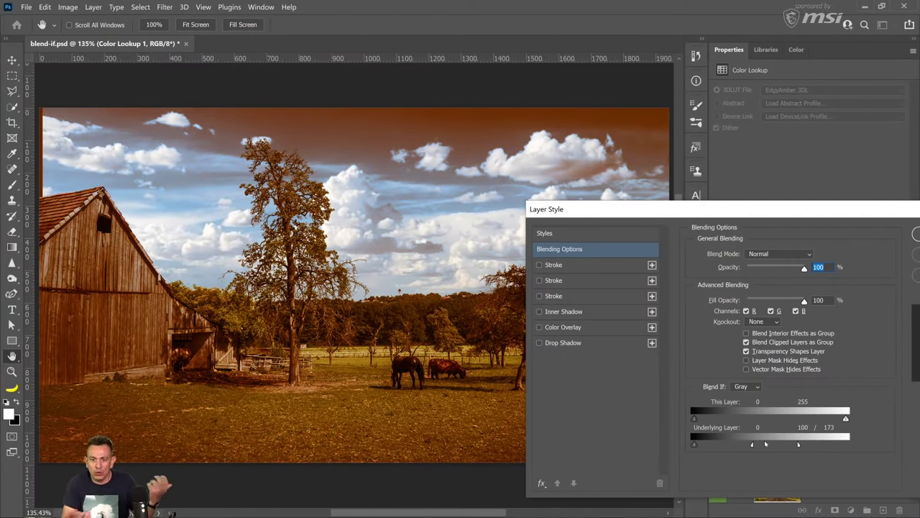
pyautogui.moveTo(753, 444); pyautogui.dragTo(829, 448)
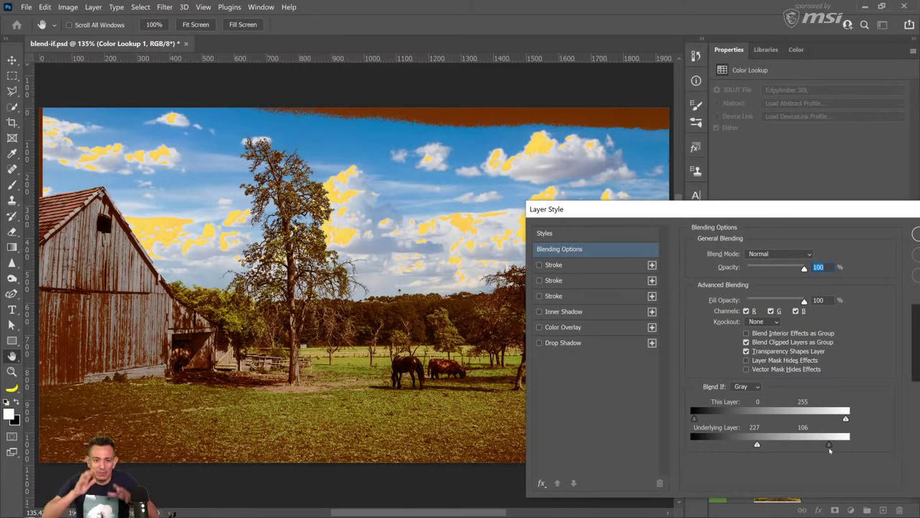
pyautogui.moveTo(757, 445)
pyautogui.mouseDown()
pyautogui.moveTo(733, 450)
pyautogui.moveTo(754, 445)
pyautogui.mouseUp()
pyautogui.moveTo(829, 445)
pyautogui.mouseDown()
pyautogui.moveTo(805, 446)
pyautogui.moveTo(813, 445)
pyautogui.mouseUp()
pyautogui.moveTo(754, 445); pyautogui.dragTo(766, 447)
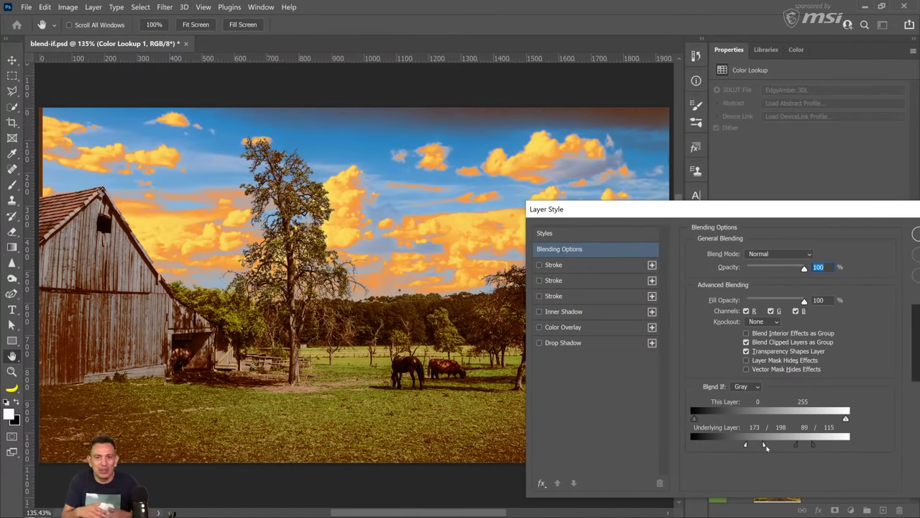
pyautogui.moveTo(720, 208); pyautogui.dragTo(504, 200)
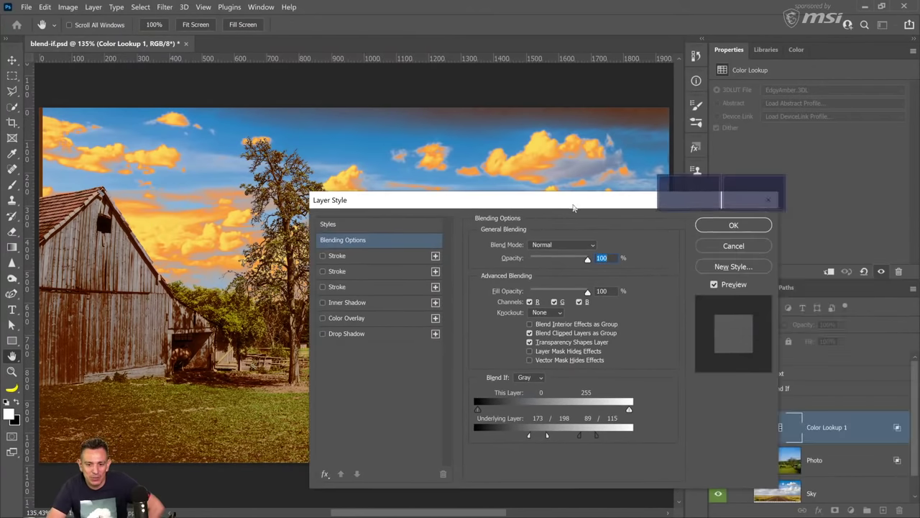
pyautogui.click(733, 246)
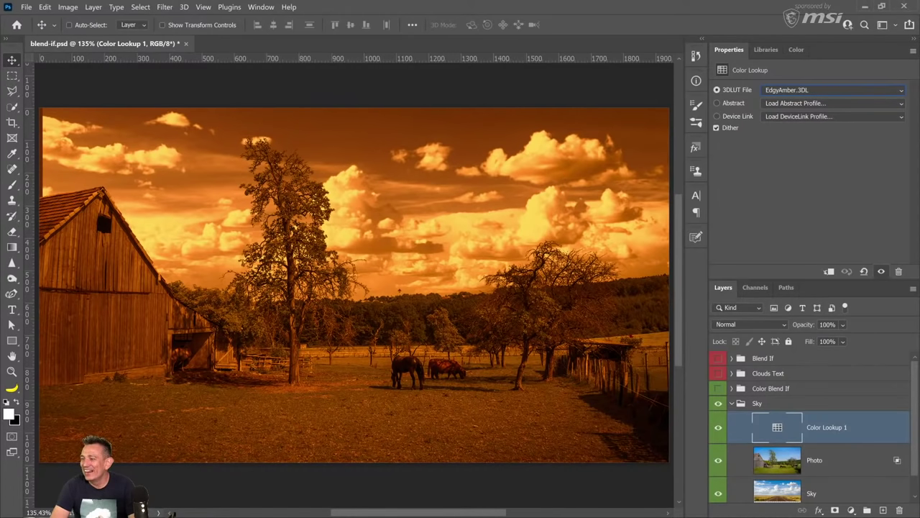
# Open the Customize Toolbar dialog from Edit Toolbar and close it without changes
pyautogui.click(12, 387)
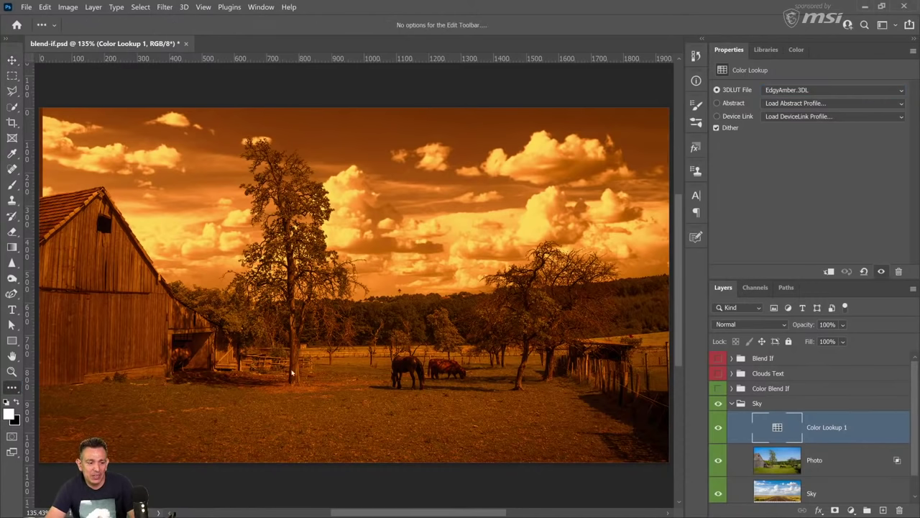
pyautogui.click(61, 386)
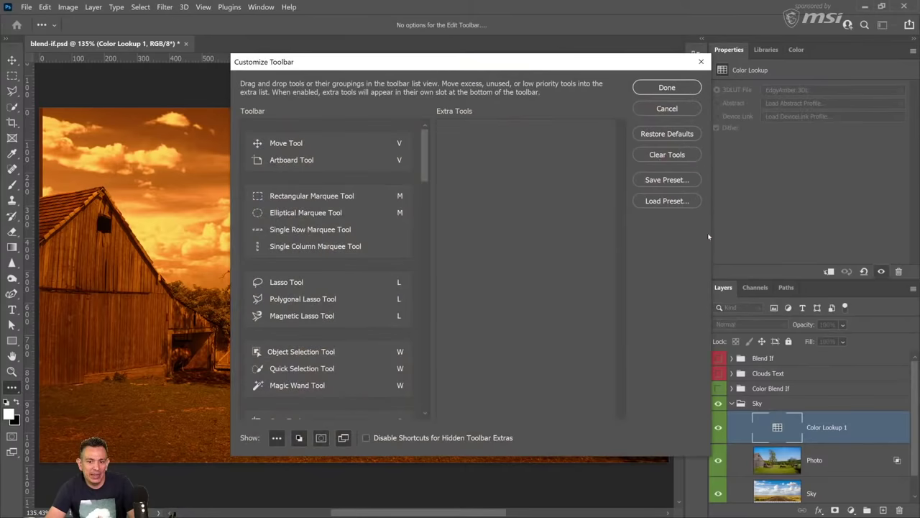
pyautogui.click(668, 88)
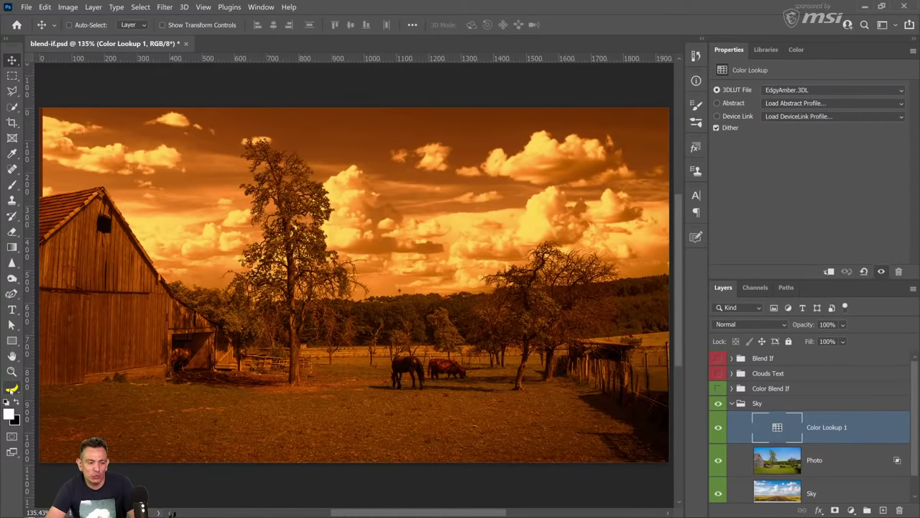
# Drag the Color Lookup 1 layer to the trash to remove the amber tint
pyautogui.click(11, 389)
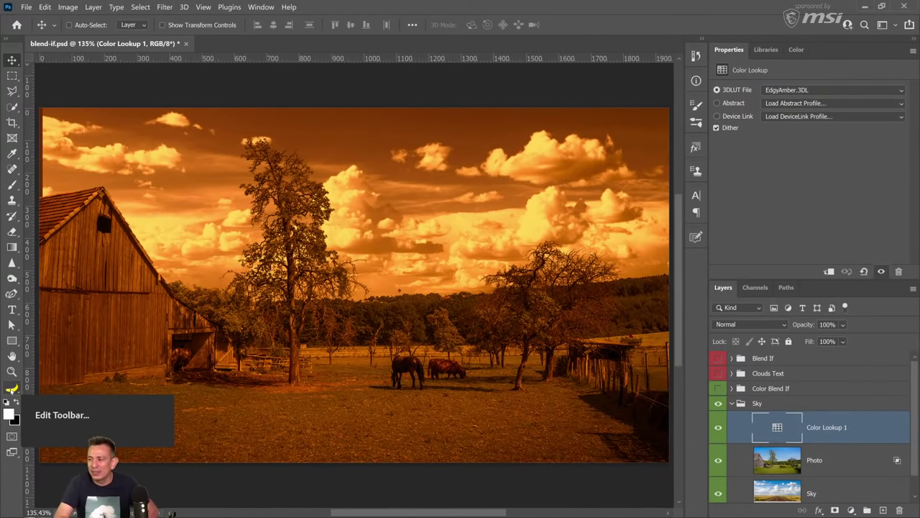
pyautogui.press('Escape')
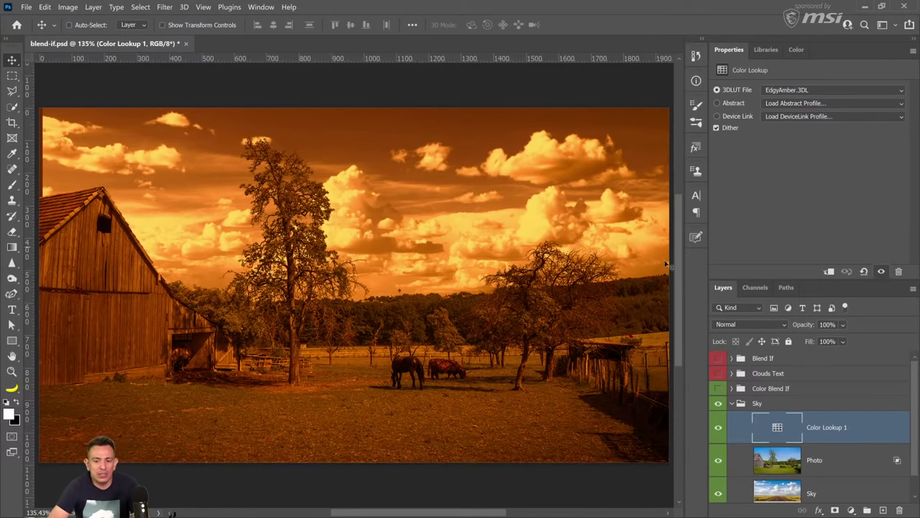
pyautogui.moveTo(791, 425); pyautogui.dragTo(899, 510)
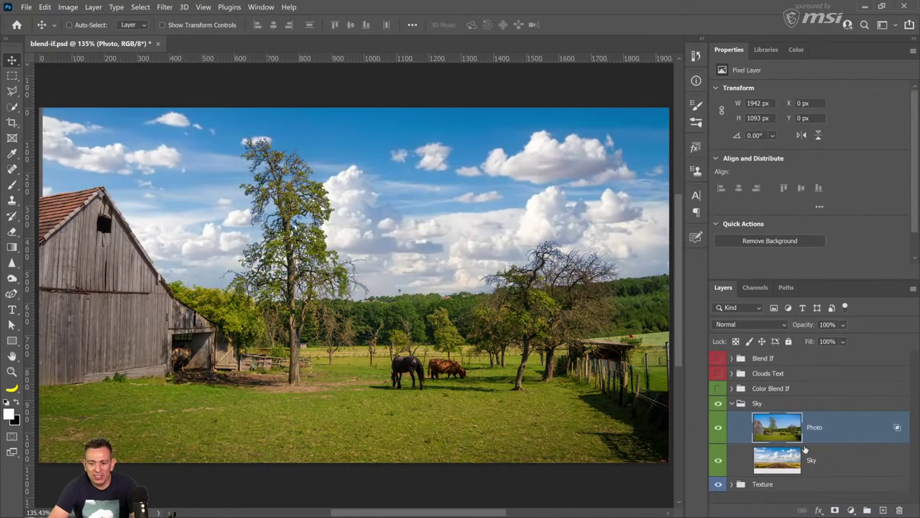
# Clip a Levels 1 layer to Photo and raise its black input to 162 for a silhouette
pyautogui.click(718, 428)
pyautogui.click(718, 428)
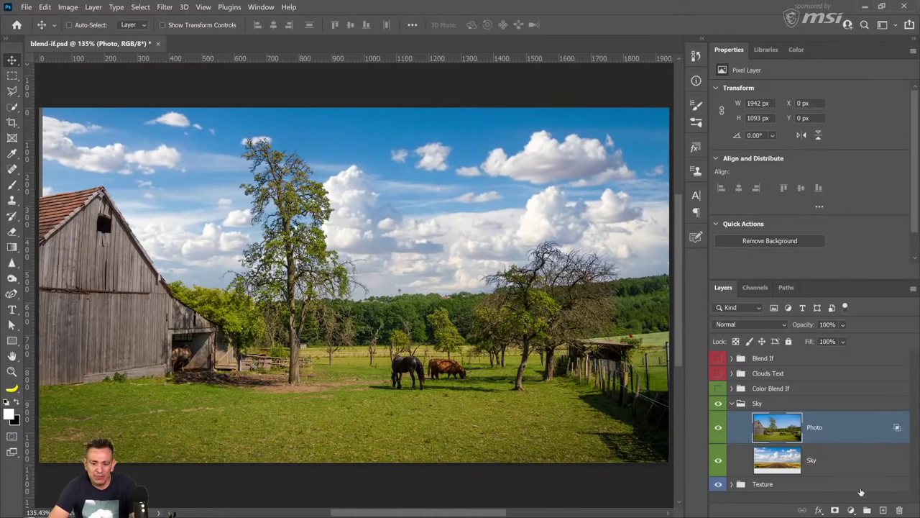
pyautogui.click(852, 510)
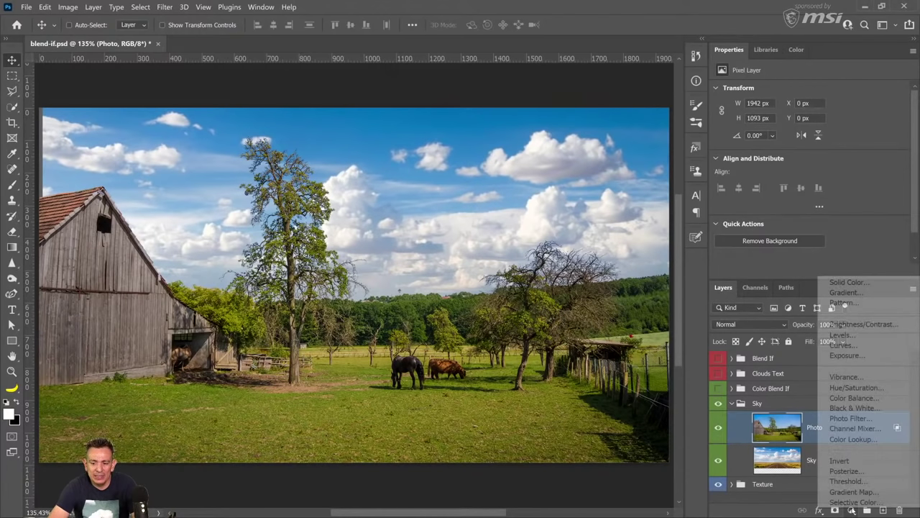
pyautogui.click(841, 334)
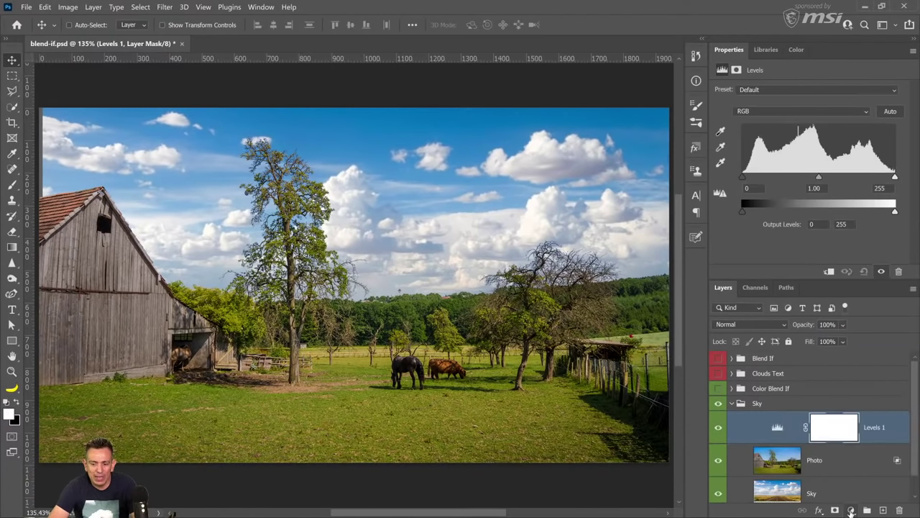
pyautogui.click(827, 273)
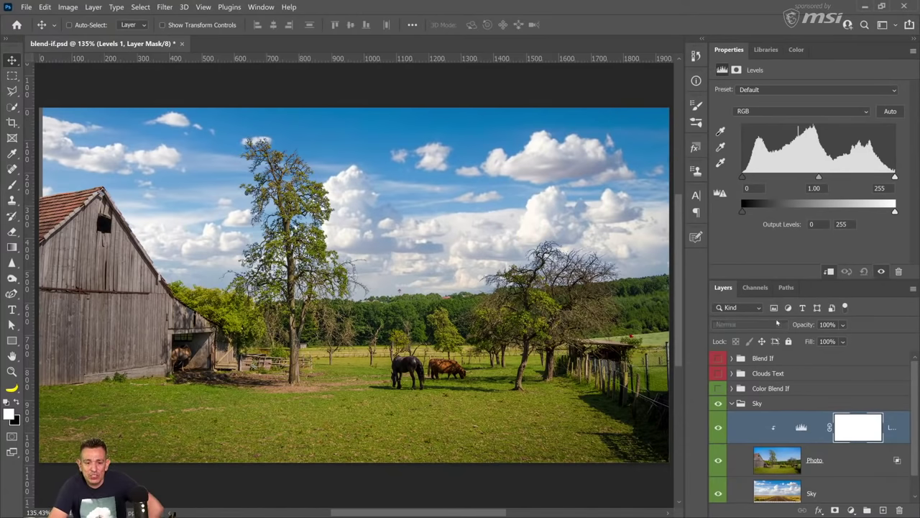
pyautogui.moveTo(744, 177)
pyautogui.mouseDown()
pyautogui.moveTo(777, 178)
pyautogui.moveTo(741, 186)
pyautogui.mouseUp()
pyautogui.moveTo(895, 177); pyautogui.dragTo(840, 177)
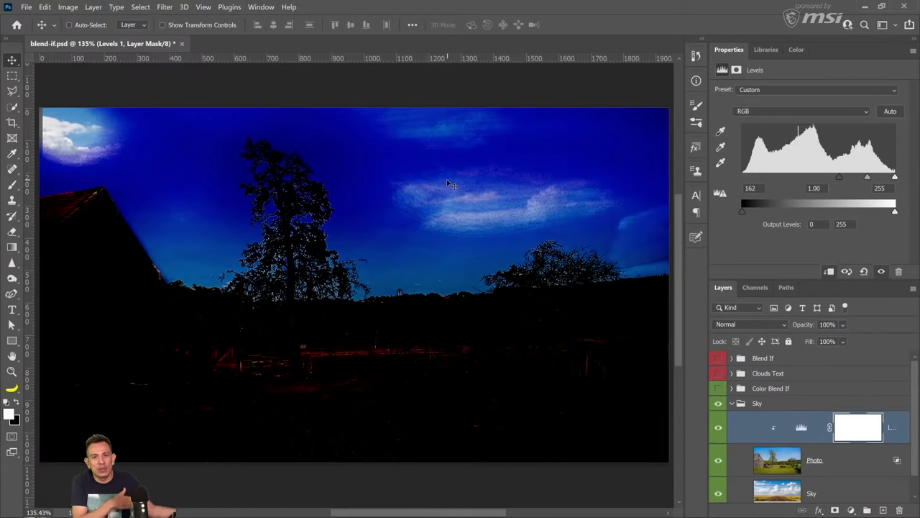
# Inspect the image's Blue and Red channels, then return to the RGB composite
pyautogui.click(756, 287)
pyautogui.click(751, 349)
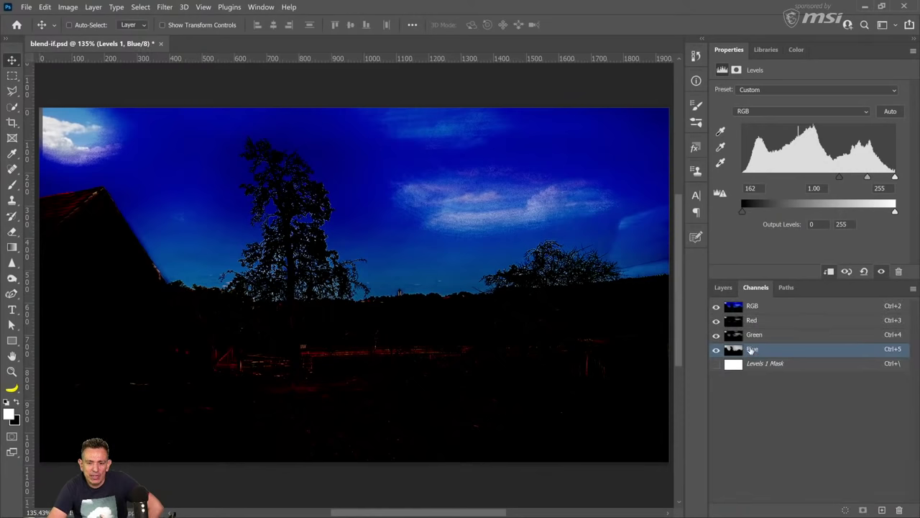
pyautogui.click(748, 322)
pyautogui.click(746, 309)
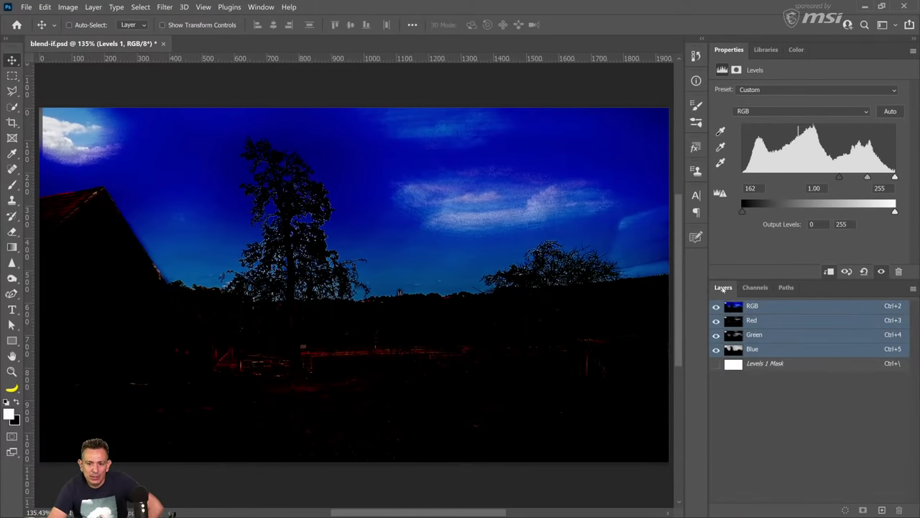
pyautogui.click(723, 288)
# Compare the Photo's Green and Blue channels, then delete the Levels 1 adjustment layer
pyautogui.click(782, 469)
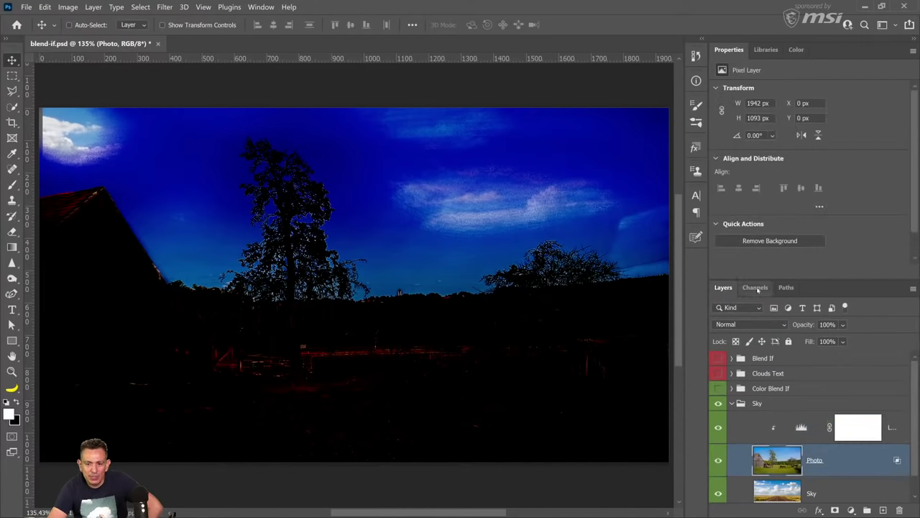
pyautogui.click(756, 287)
pyautogui.click(741, 335)
pyautogui.click(741, 350)
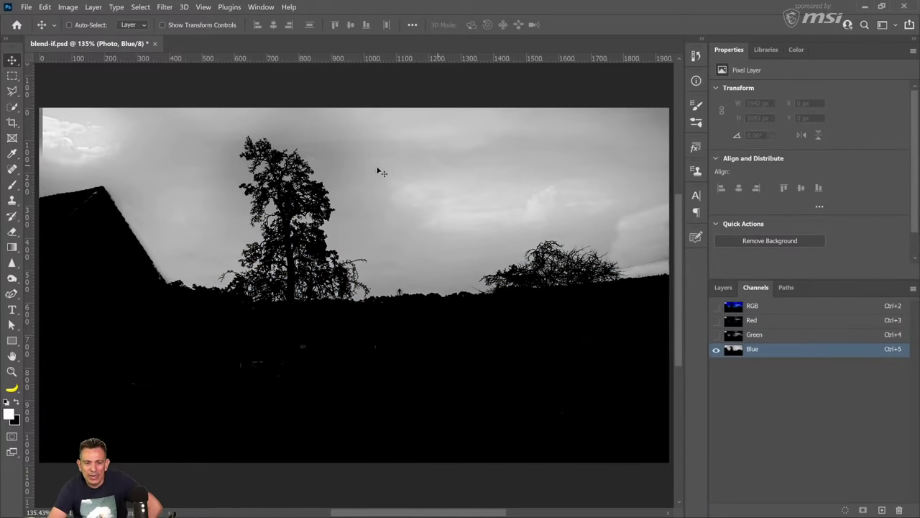
pyautogui.click(741, 335)
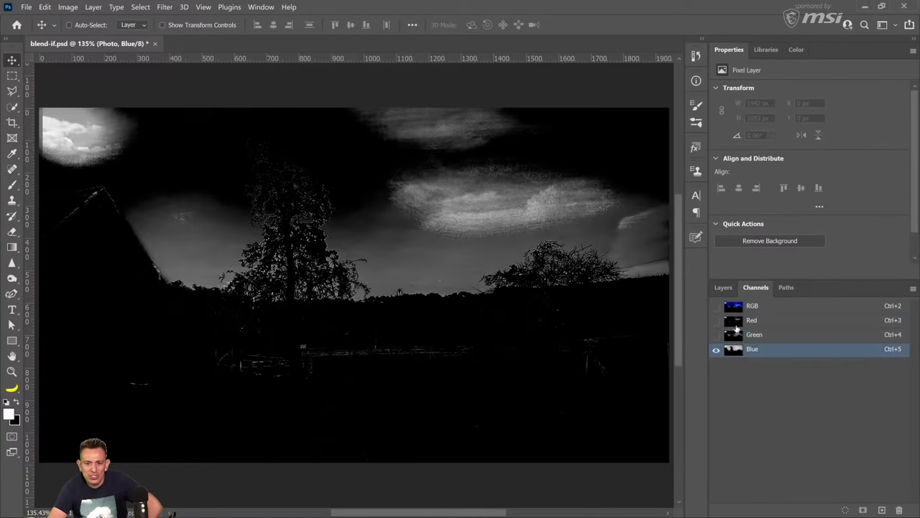
pyautogui.click(733, 306)
pyautogui.click(724, 288)
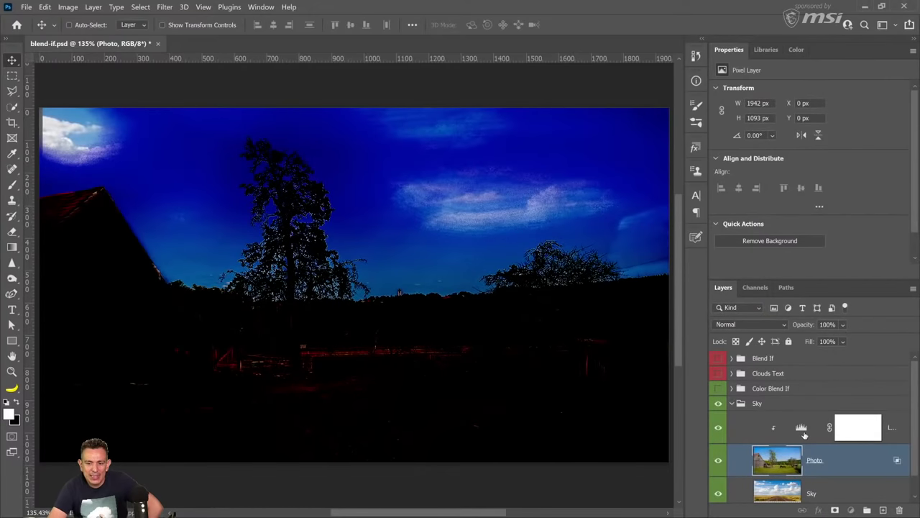
pyautogui.click(803, 430)
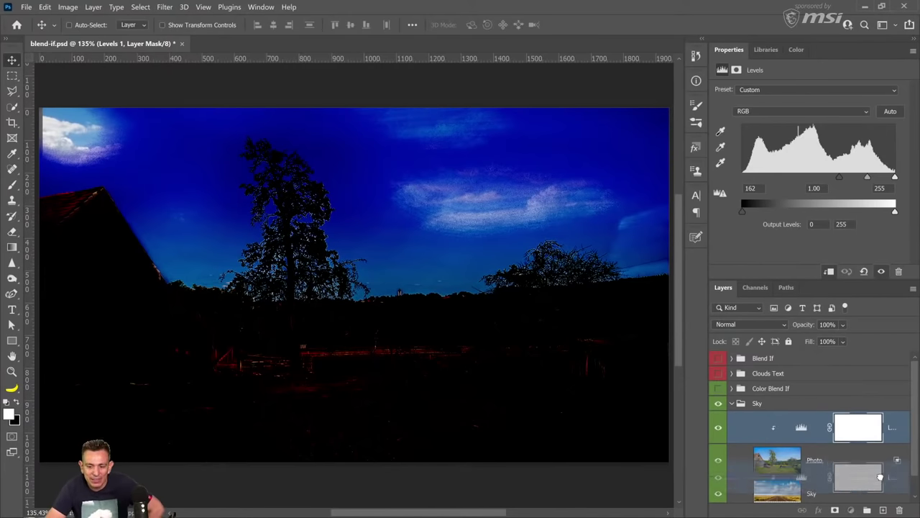
pyautogui.moveTo(791, 464); pyautogui.dragTo(798, 433)
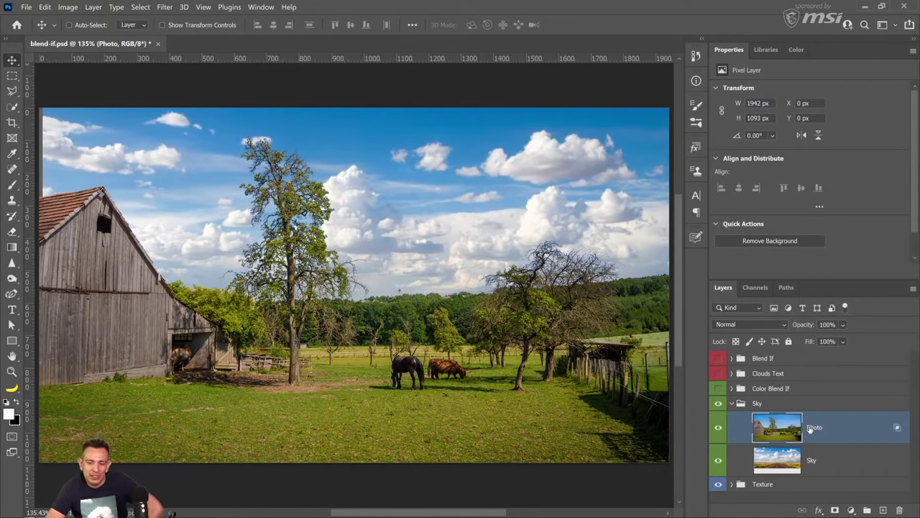
# Convert Photo to an embedded smart object, toggle group visibility, and reselect Photo
pyautogui.rightClick(861, 434)
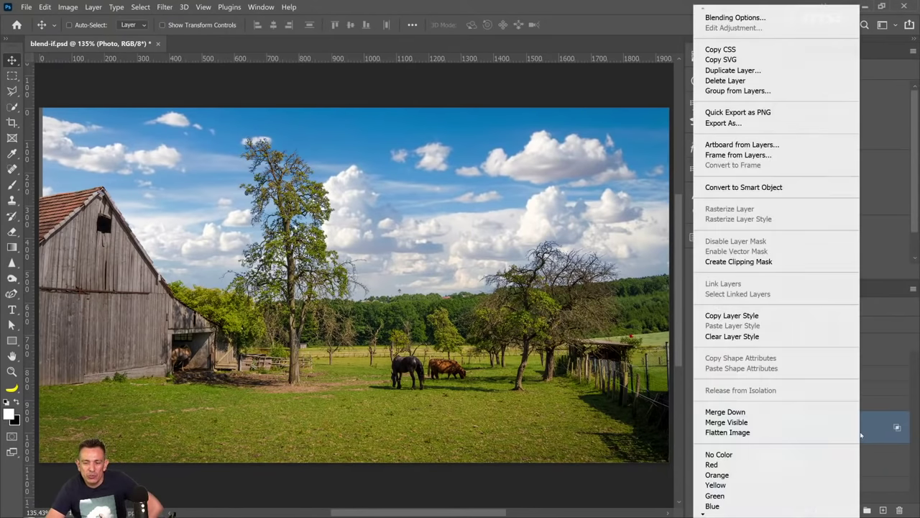
pyautogui.click(744, 187)
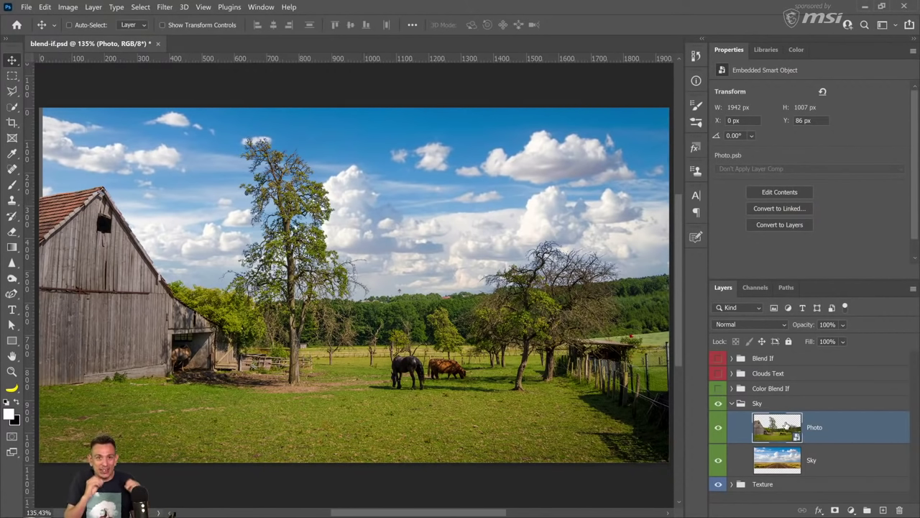
pyautogui.click(732, 403)
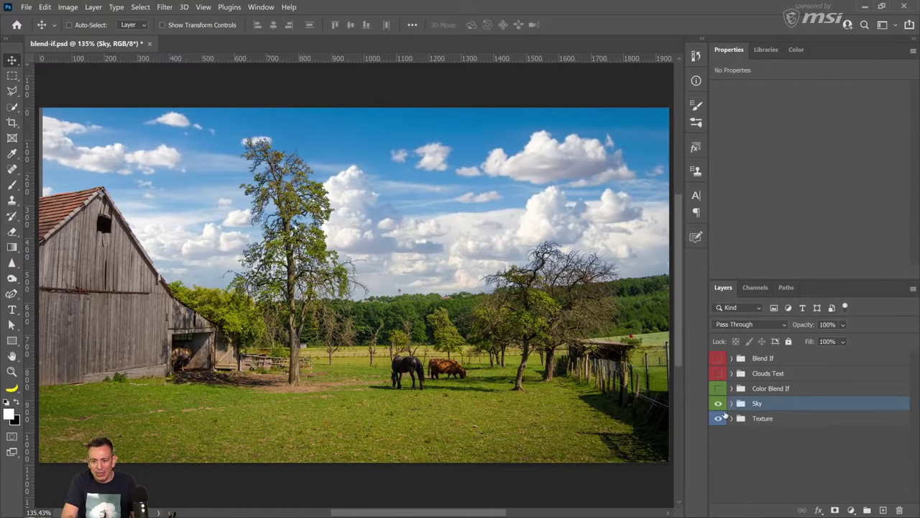
pyautogui.click(717, 420)
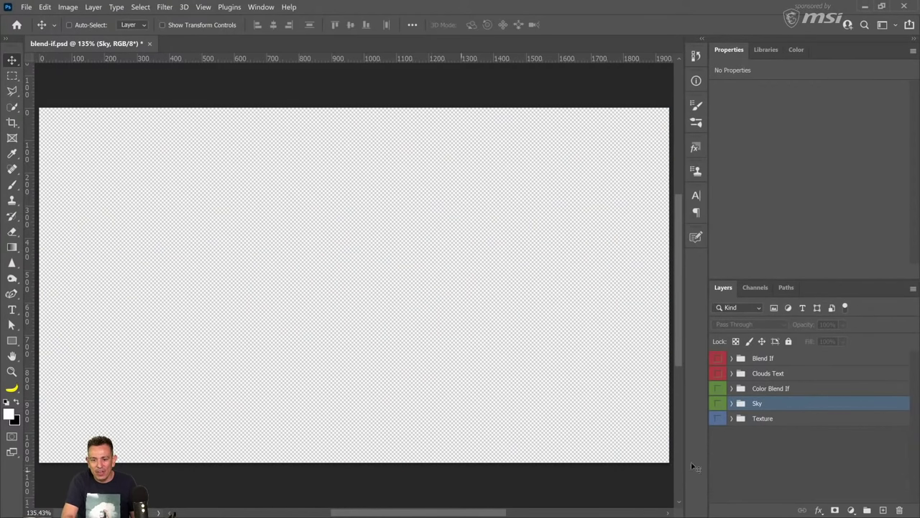
pyautogui.click(717, 419)
pyautogui.click(718, 403)
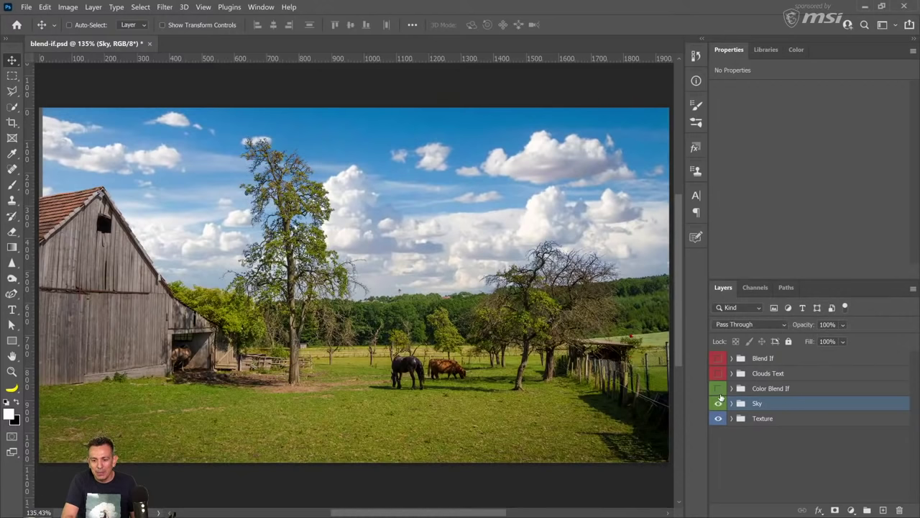
pyautogui.click(732, 403)
pyautogui.click(891, 434)
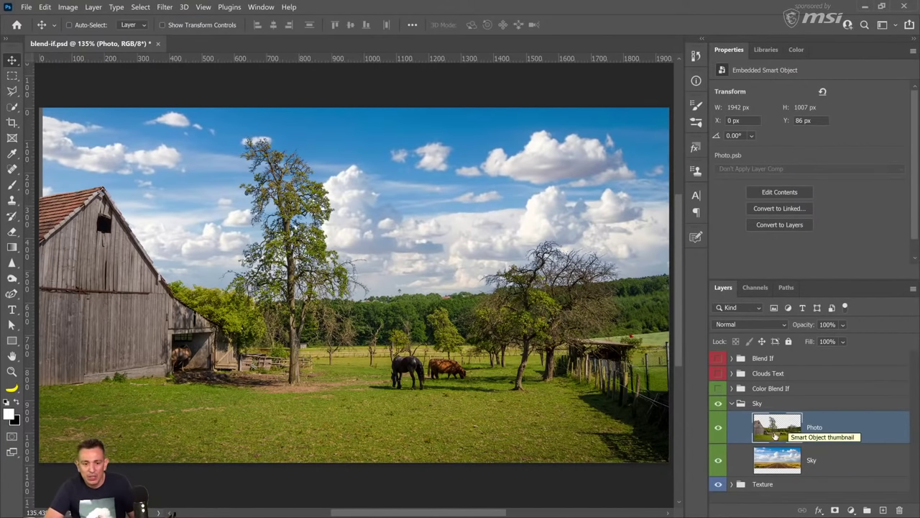
# Clip a Levels layer to the Photo smart object and push its black input to 253
pyautogui.click(852, 510)
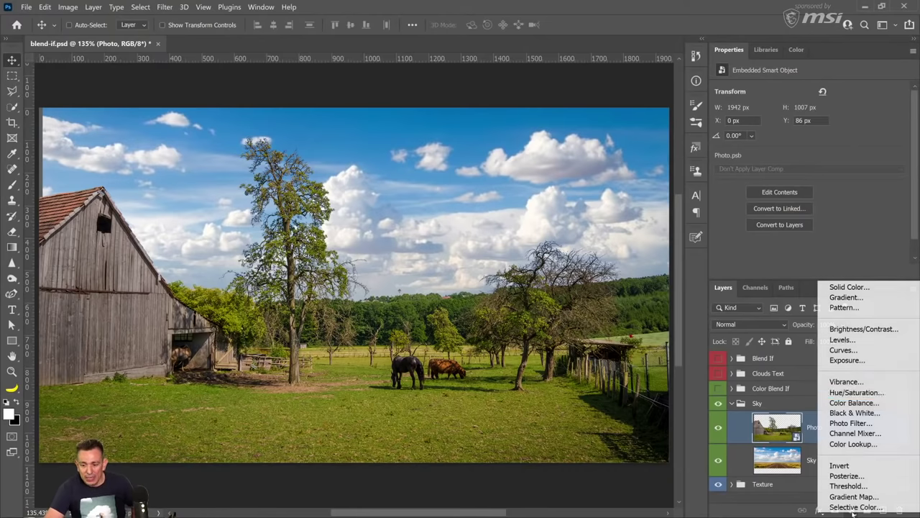
pyautogui.click(843, 339)
pyautogui.click(829, 271)
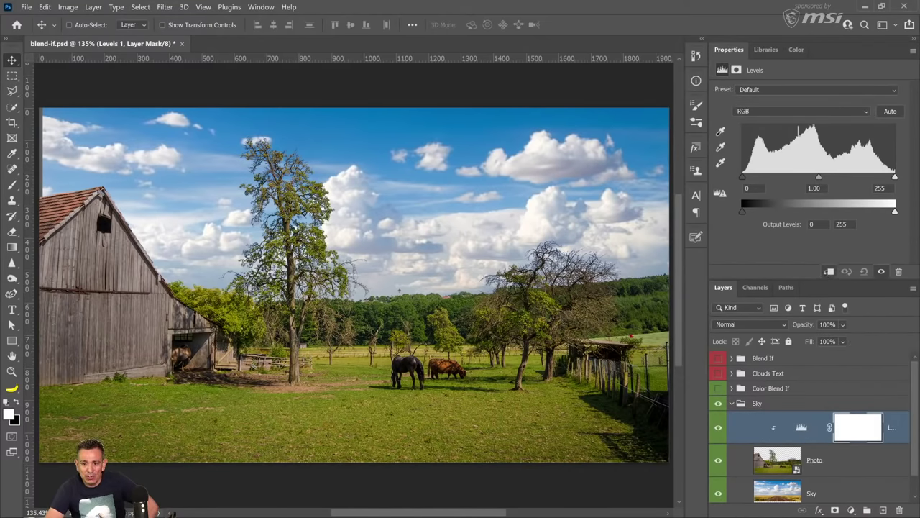
pyautogui.moveTo(743, 177); pyautogui.dragTo(898, 180)
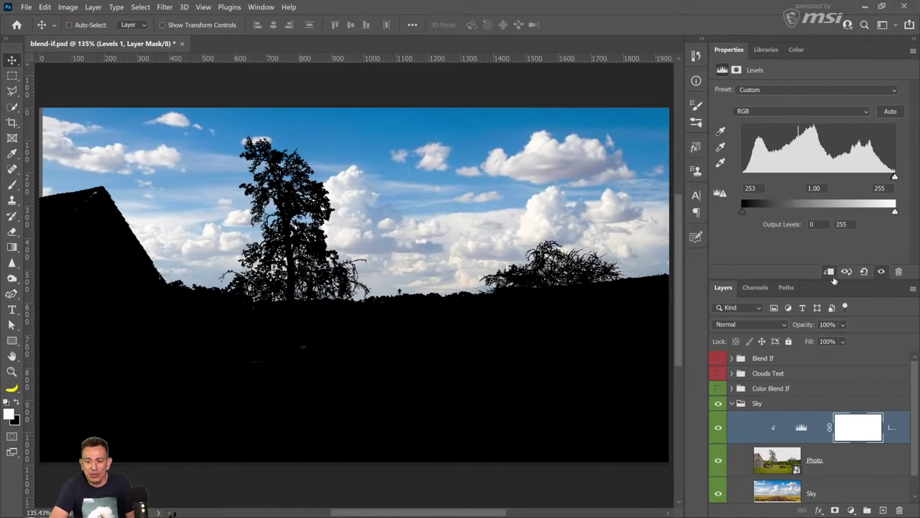
pyautogui.click(775, 464)
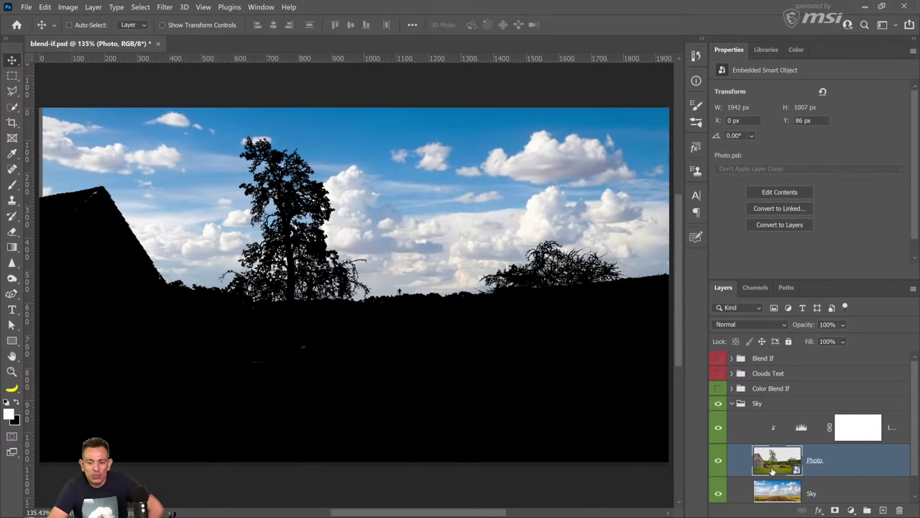
# Adjust the Blue Blend If split inside the Photo smart object, then close and save Photo.psb
pyautogui.doubleClick(784, 465)
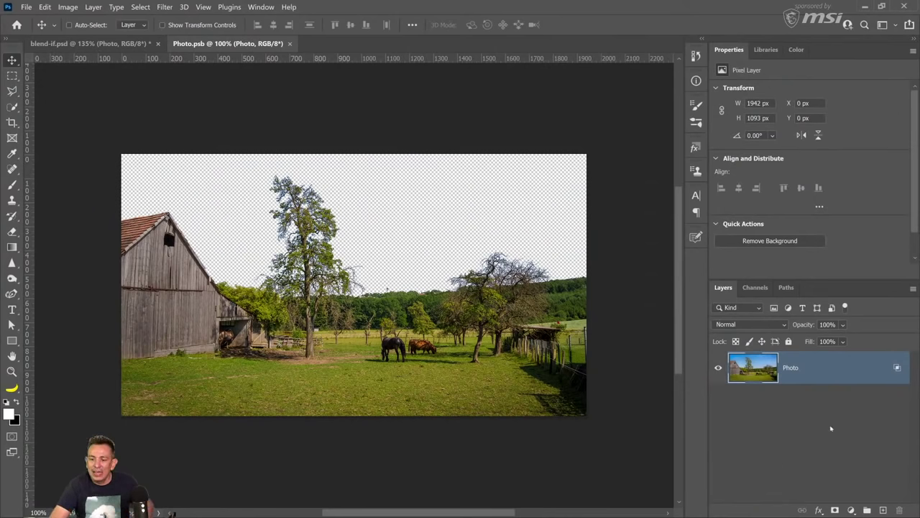
pyautogui.doubleClick(897, 369)
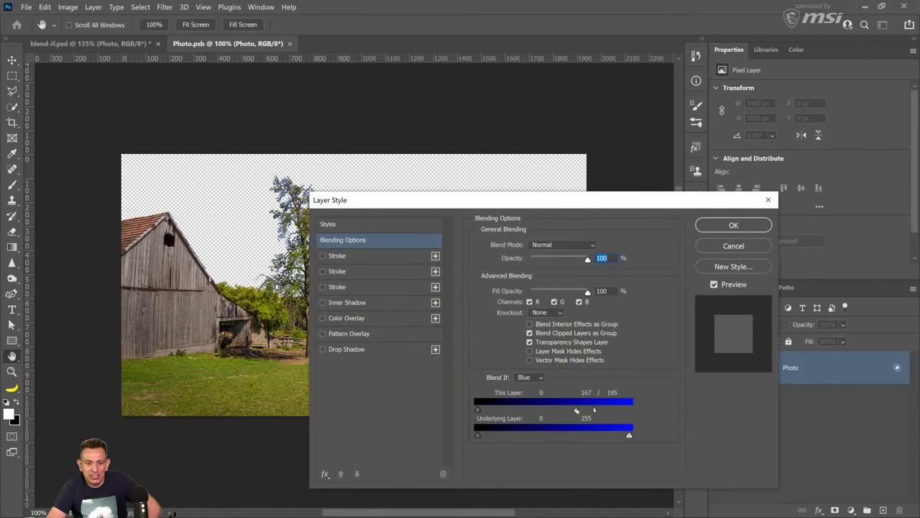
pyautogui.moveTo(577, 411)
pyautogui.mouseDown()
pyautogui.moveTo(554, 410)
pyautogui.moveTo(583, 411)
pyautogui.mouseUp()
pyautogui.click(733, 225)
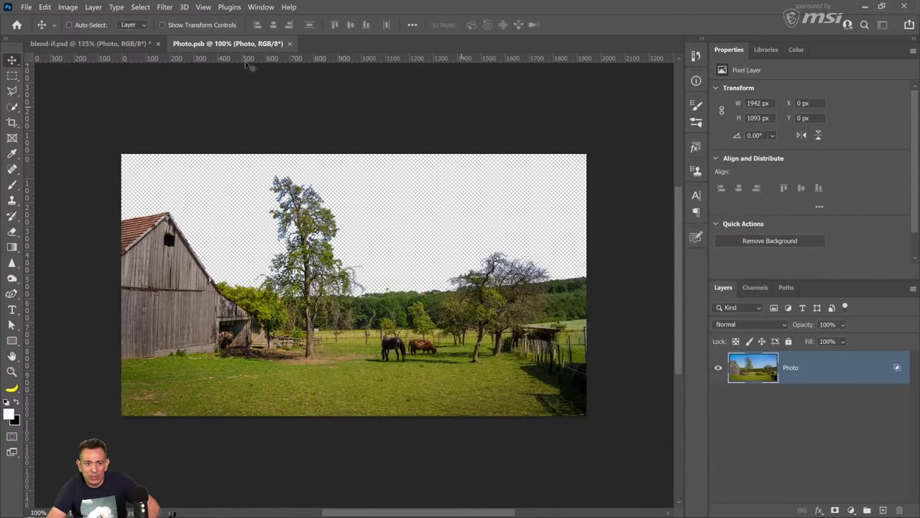
pyautogui.click(295, 43)
pyautogui.click(453, 216)
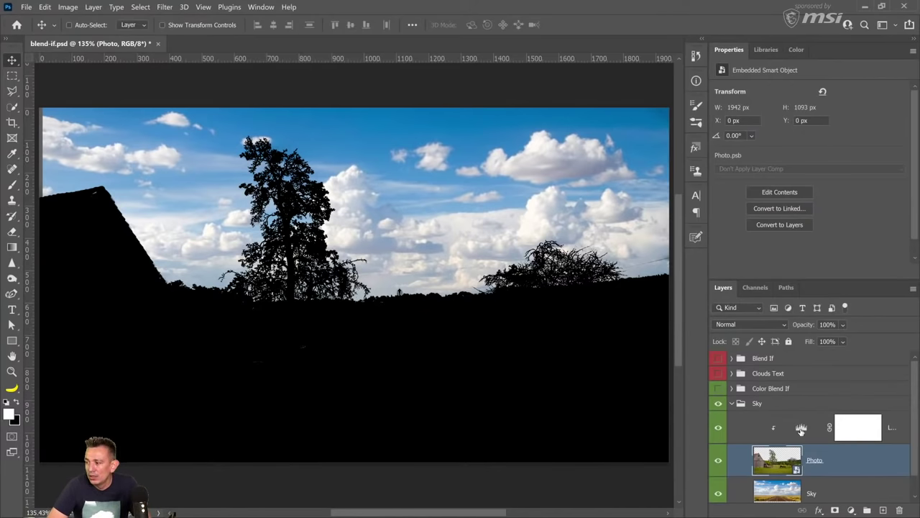
# Hide the Sky group and show the Texture copy layer inside the Texture group
pyautogui.click(733, 405)
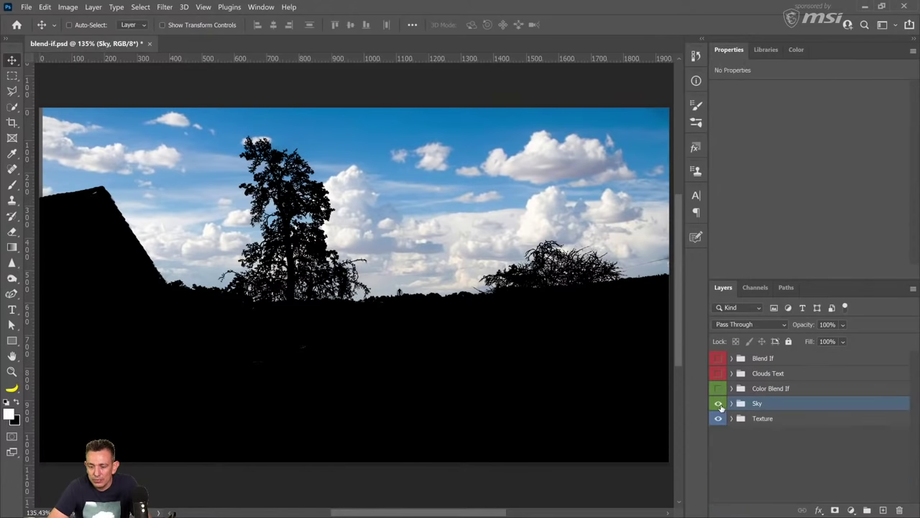
pyautogui.click(719, 404)
pyautogui.click(734, 419)
pyautogui.click(718, 442)
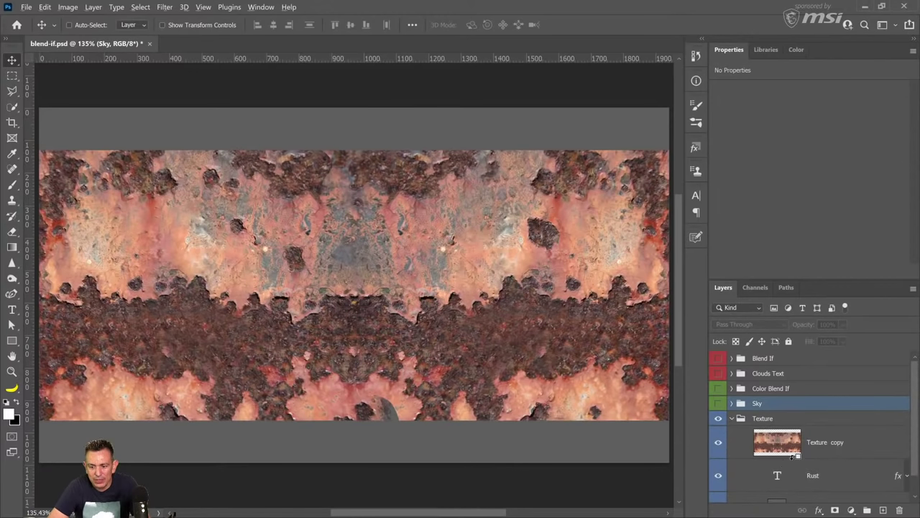
# Clip Texture copy to the RUST text with Alt+Ctrl+G and nudge the texture into place
pyautogui.click(763, 447)
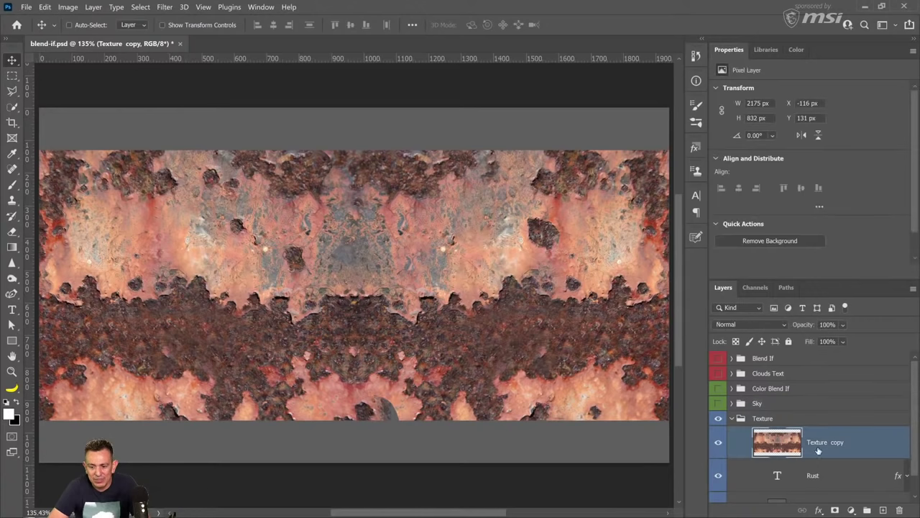
pyautogui.hotkey('ctrl', 'alt', 'g')
pyautogui.rightClick(766, 447)
pyautogui.press('Escape')
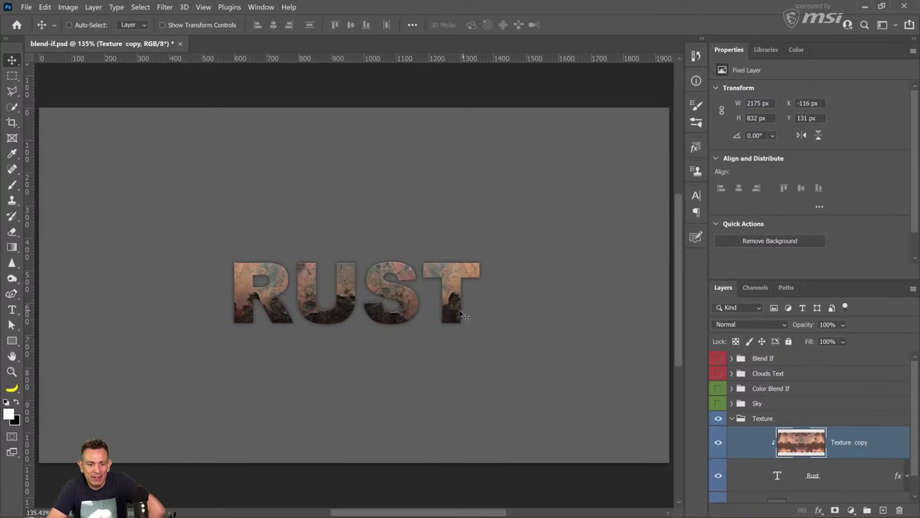
pyautogui.moveTo(460, 313)
pyautogui.mouseDown()
pyautogui.moveTo(473, 263)
pyautogui.moveTo(456, 301)
pyautogui.moveTo(474, 302)
pyautogui.mouseUp()
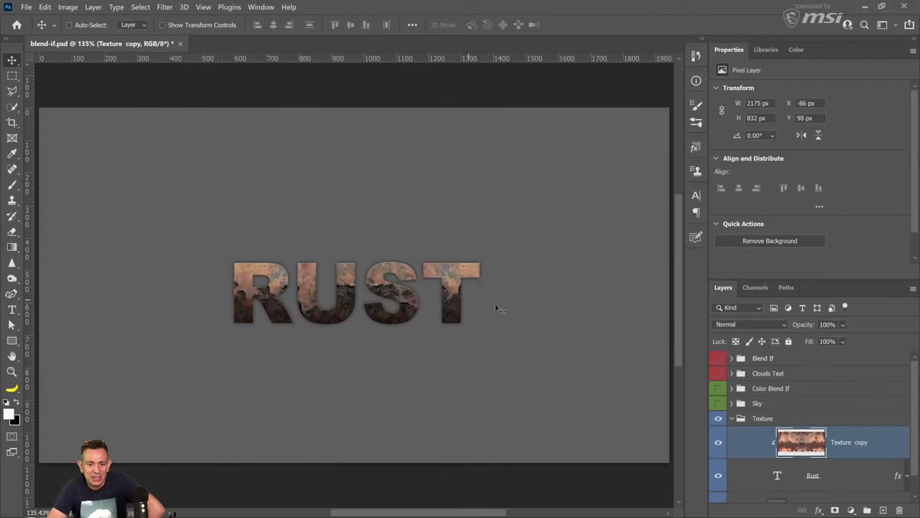
pyautogui.doubleClick(878, 448)
pyautogui.moveTo(532, 199); pyautogui.dragTo(689, 45)
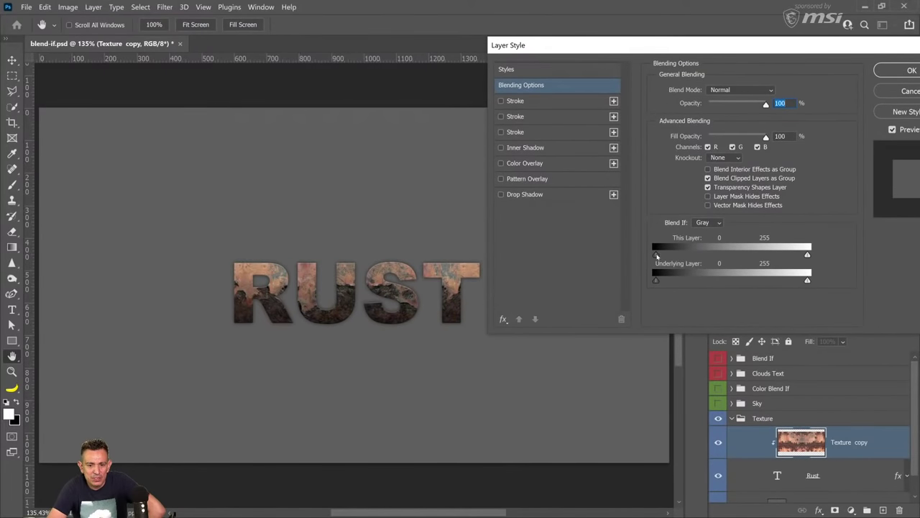
pyautogui.moveTo(655, 253); pyautogui.dragTo(736, 256)
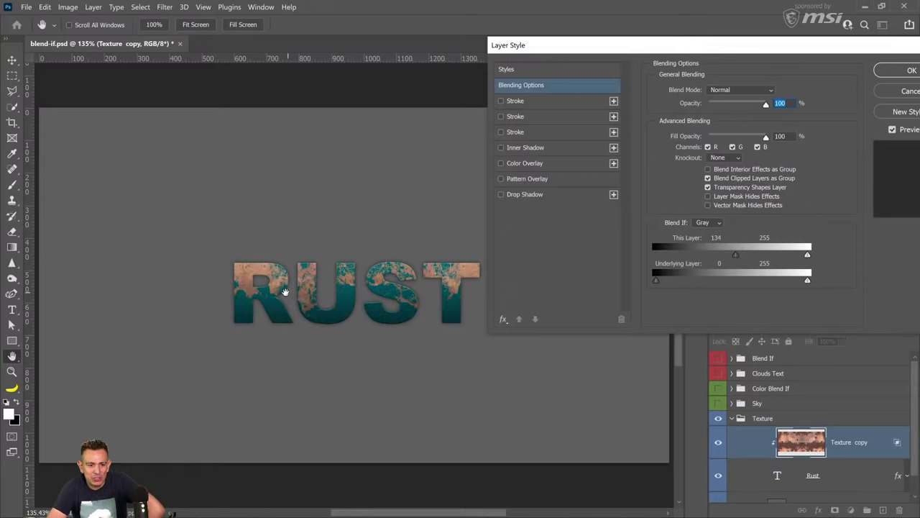
pyautogui.moveTo(736, 255); pyautogui.dragTo(656, 255)
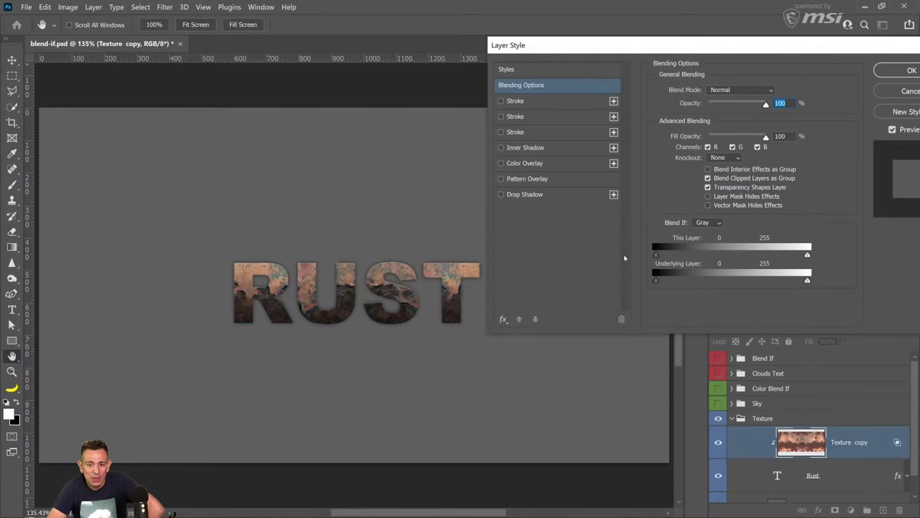
pyautogui.moveTo(808, 256); pyautogui.dragTo(752, 265)
pyautogui.moveTo(696, 257); pyautogui.dragTo(712, 265)
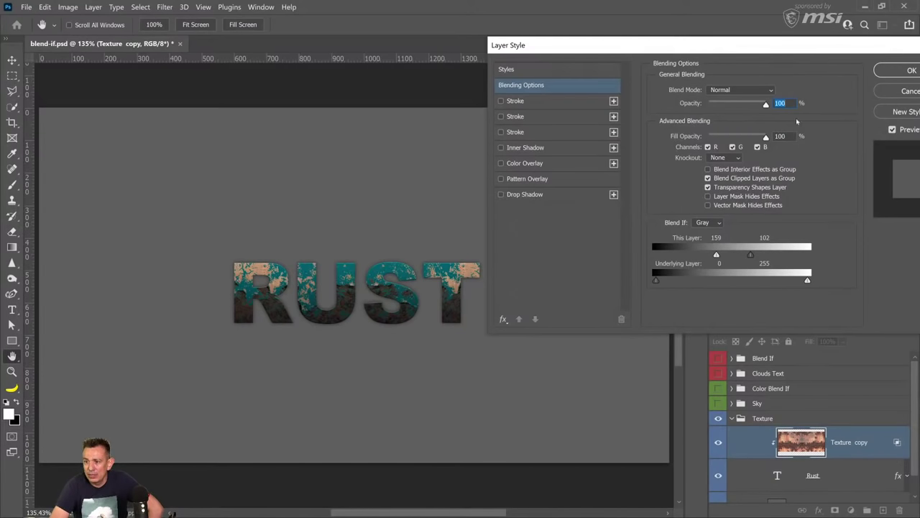
pyautogui.click(899, 91)
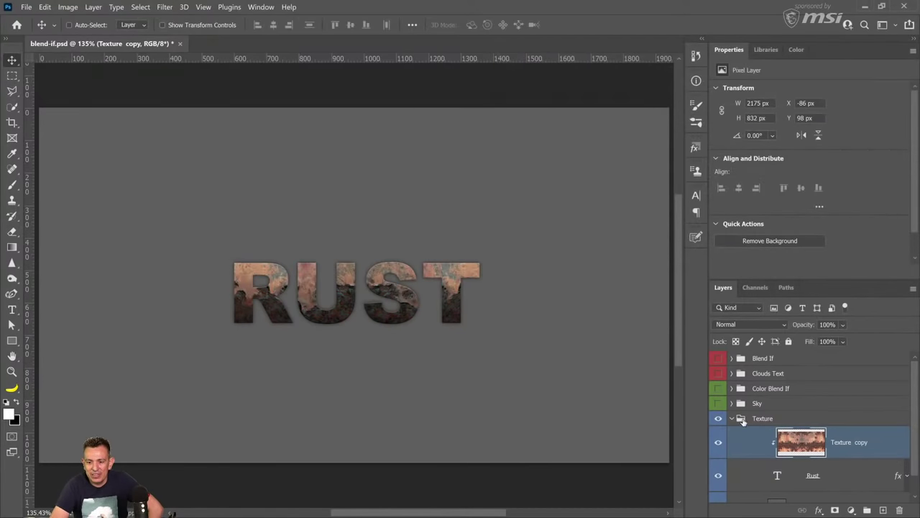
# Collapse the Texture group, deselect all layers, and create the new blank document Untitled-1
pyautogui.click(733, 419)
pyautogui.click(783, 443)
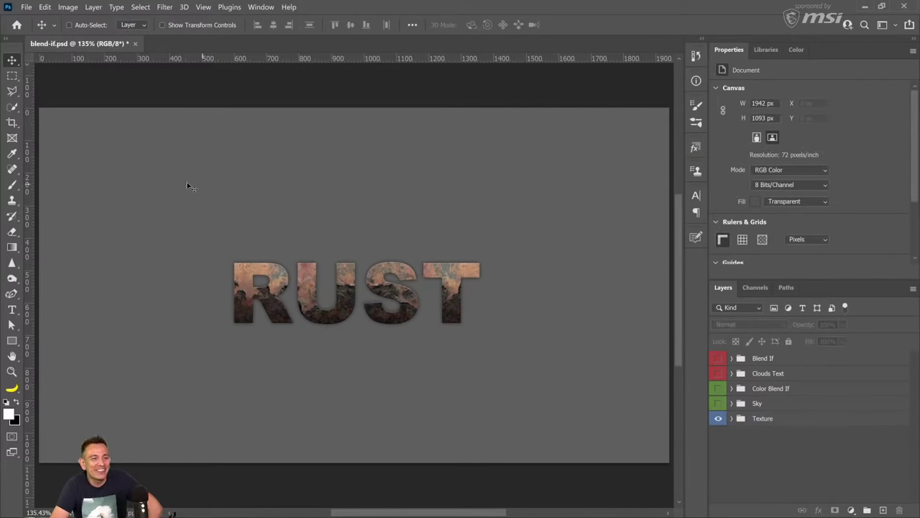
pyautogui.click(26, 7)
pyautogui.click(29, 18)
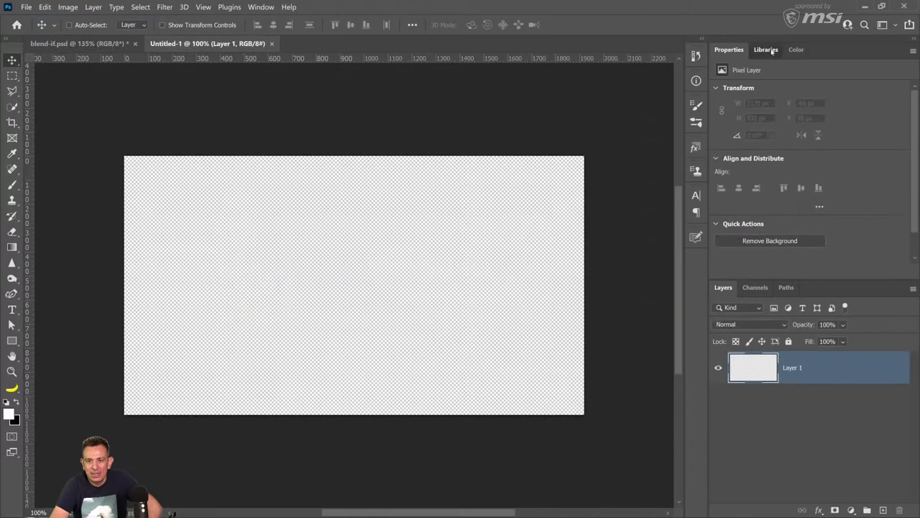
# Place the Eiffel Tower photo from the Libraries panel into Untitled-1 as a new layer
pyautogui.click(772, 50)
pyautogui.scroll(-3, 813, 230)
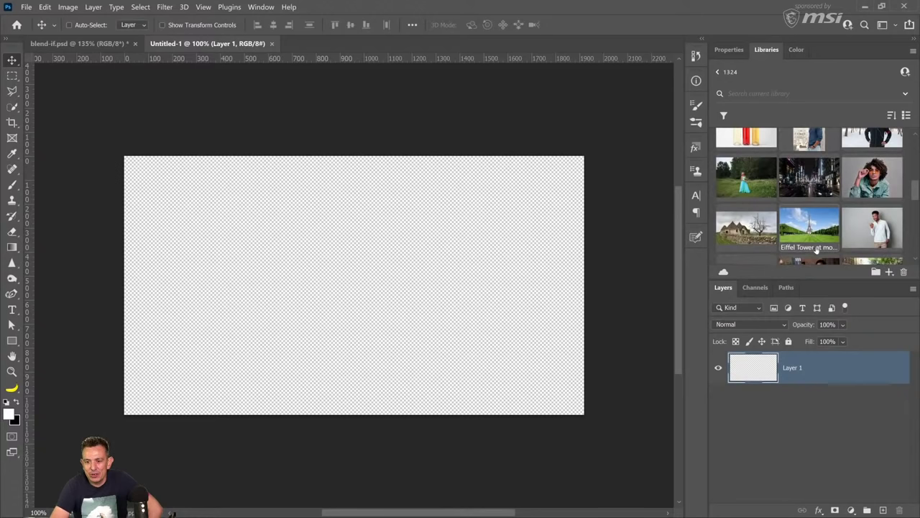
pyautogui.moveTo(818, 227); pyautogui.dragTo(827, 356)
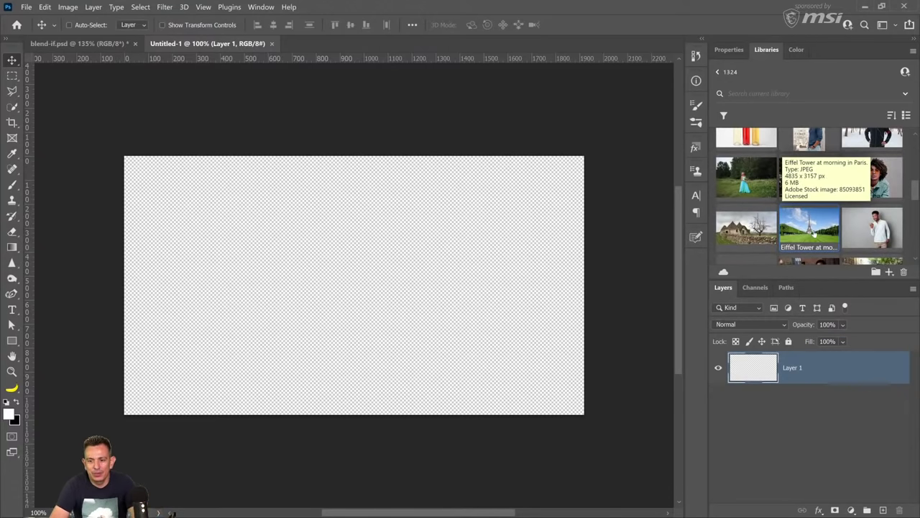
pyautogui.moveTo(814, 234); pyautogui.dragTo(810, 392)
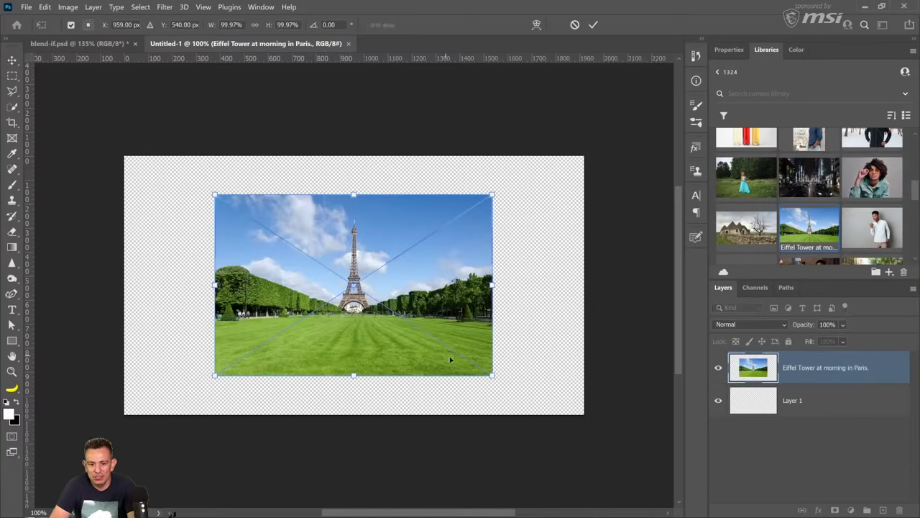
# Scale the Eiffel Tower photo to about 165% so it covers the whole canvas
pyautogui.moveTo(492, 375); pyautogui.dragTo(586, 436)
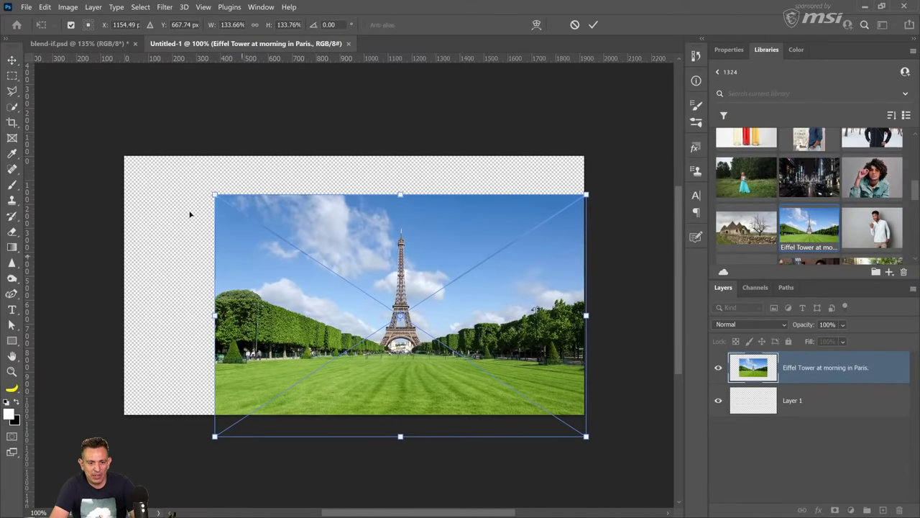
pyautogui.moveTo(214, 195); pyautogui.dragTo(124, 134)
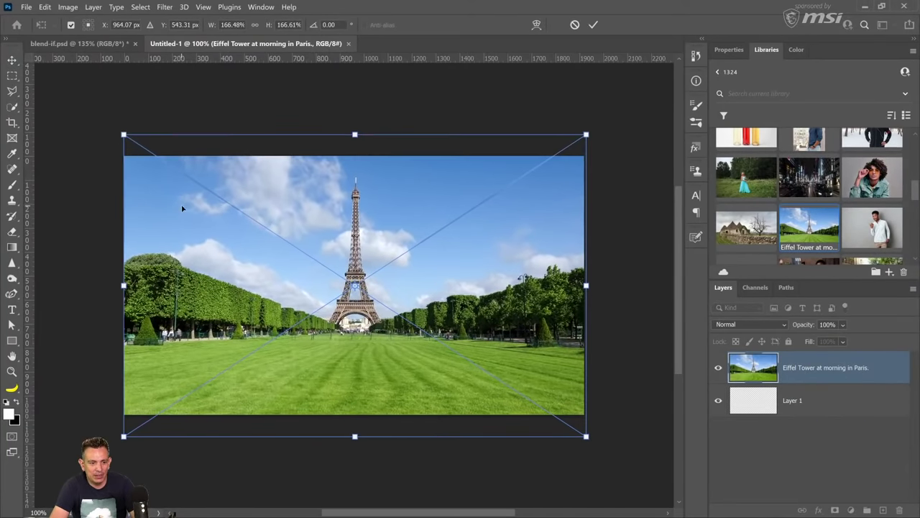
pyautogui.moveTo(182, 209); pyautogui.dragTo(179, 229)
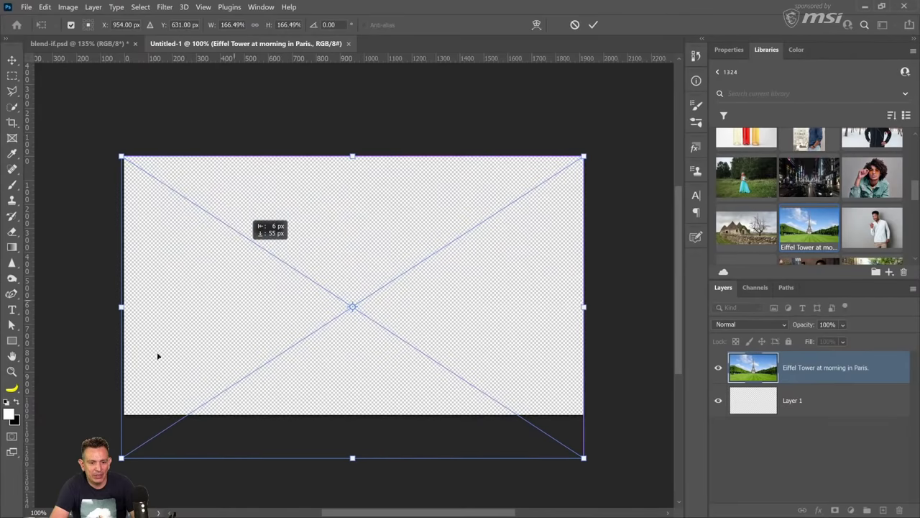
pyautogui.moveTo(121, 457); pyautogui.dragTo(123, 455)
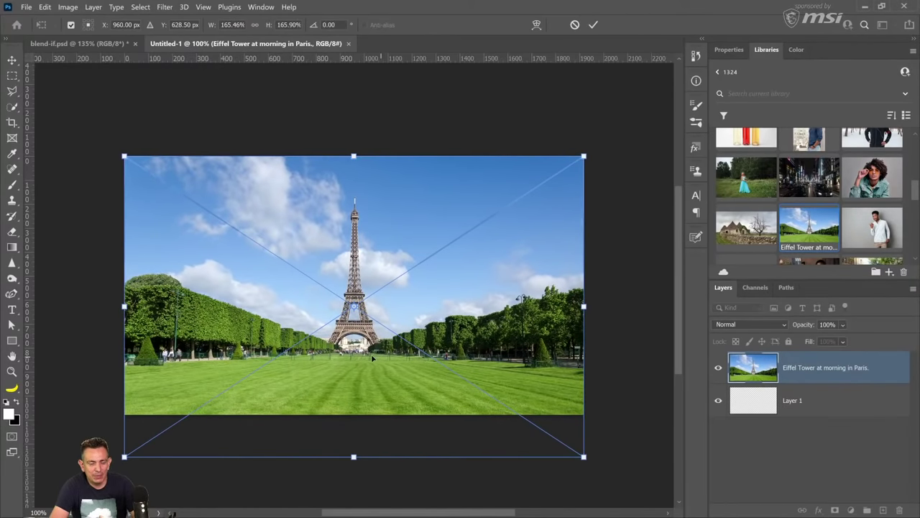
pyautogui.moveTo(372, 358); pyautogui.dragTo(370, 336)
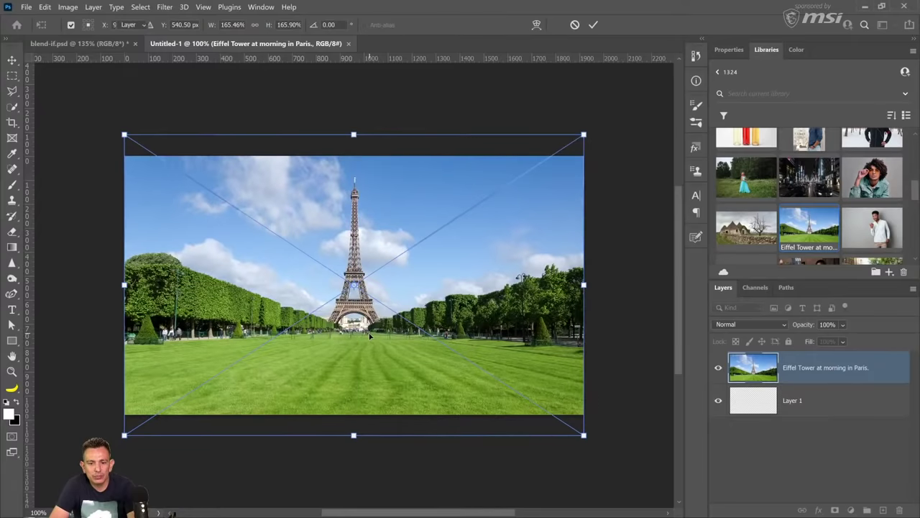
pyautogui.press('Return')
pyautogui.click(851, 510)
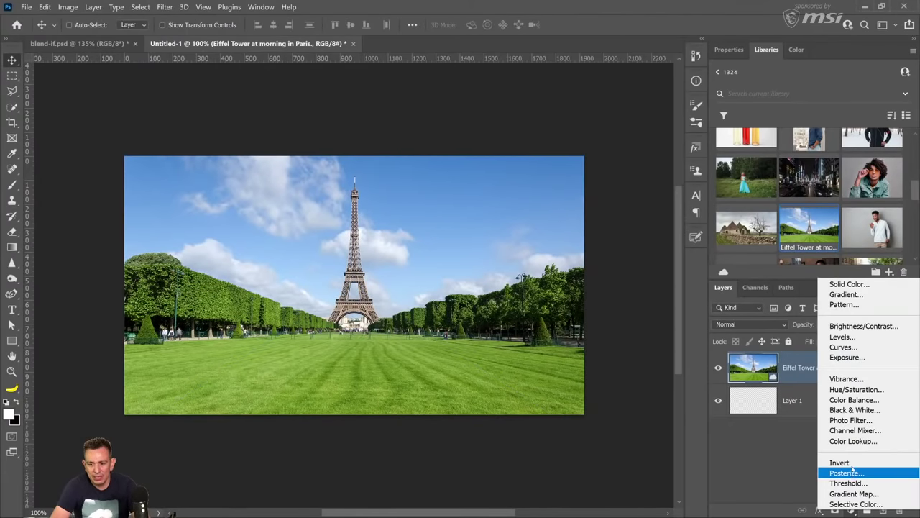
# Add a Gradient Map adjustment using the purple-to-orange preset from the Gradients from 7700k folder
pyautogui.click(855, 494)
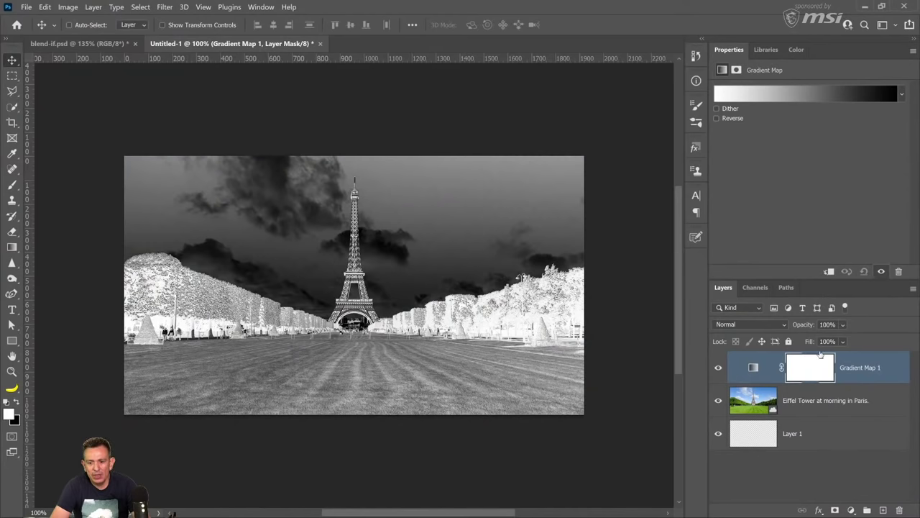
pyautogui.click(903, 94)
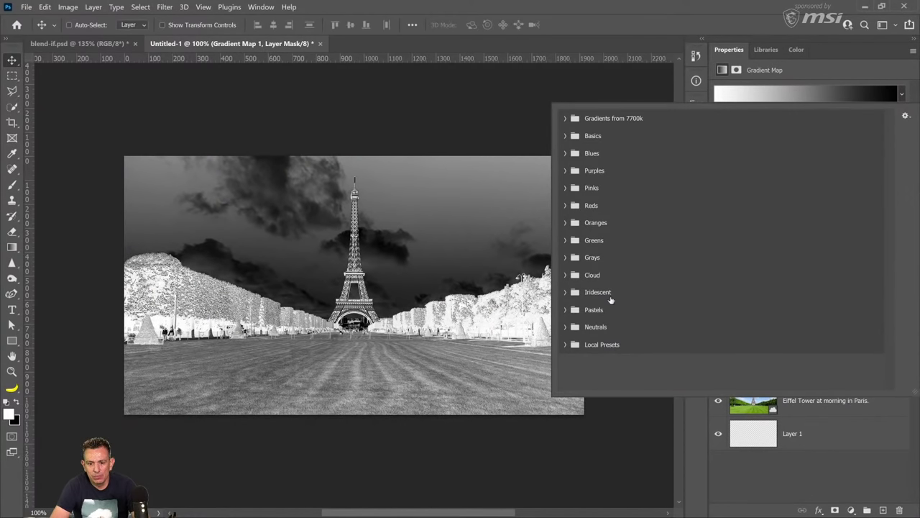
pyautogui.click(566, 135)
pyautogui.click(567, 135)
pyautogui.click(566, 119)
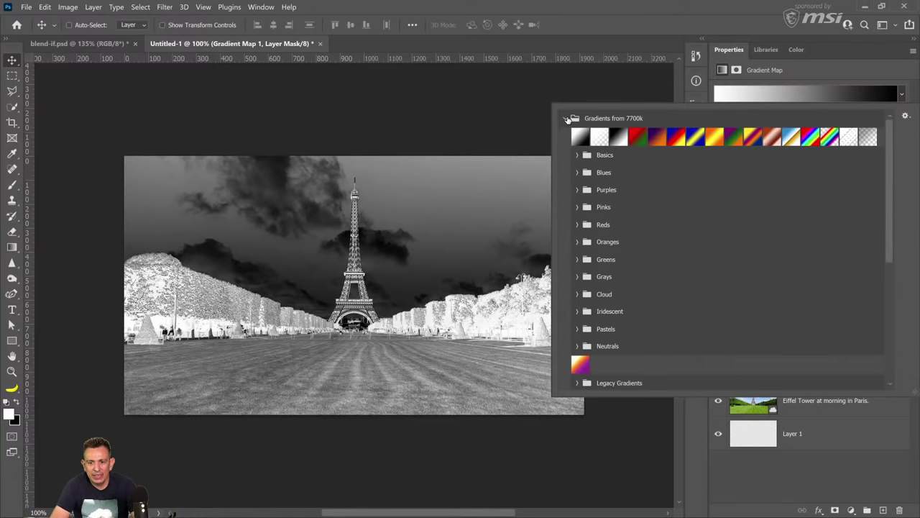
pyautogui.click(658, 138)
# Deselect the Gradient Map layer and delete the empty Layer 1
pyautogui.click(791, 482)
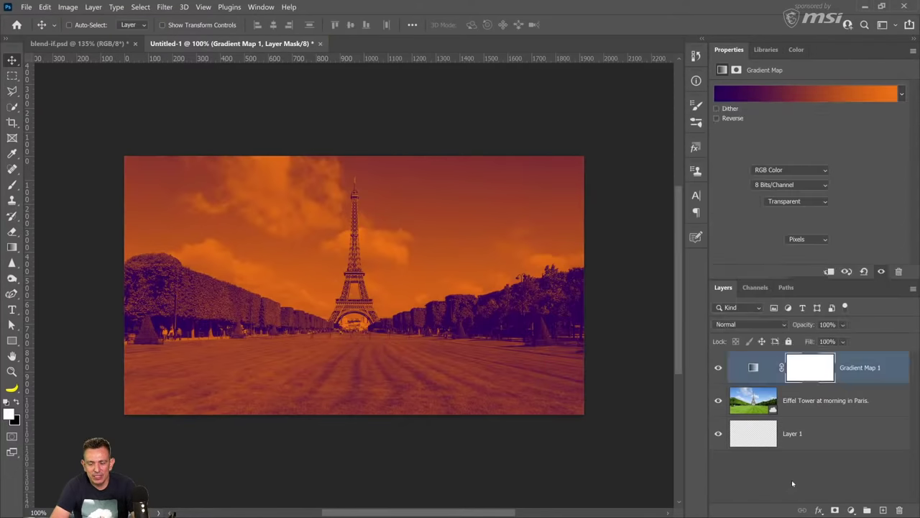
pyautogui.click(792, 480)
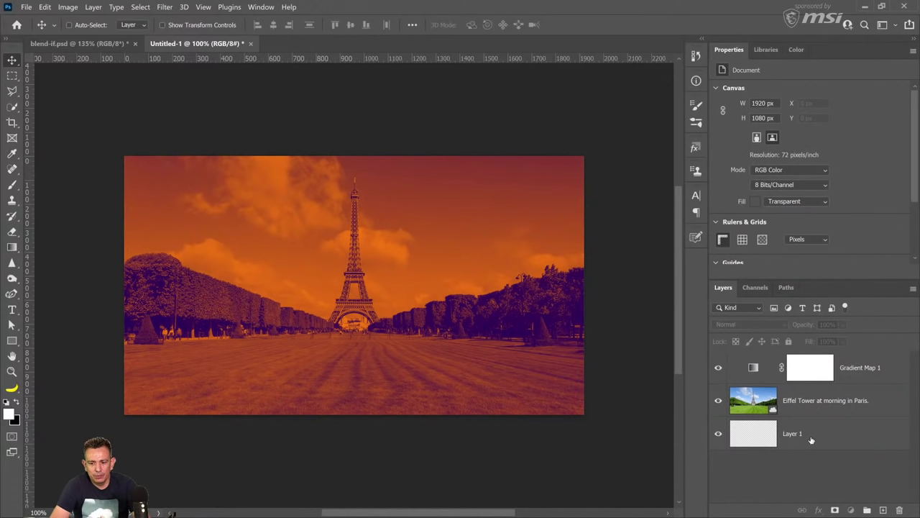
pyautogui.moveTo(814, 440); pyautogui.dragTo(898, 506)
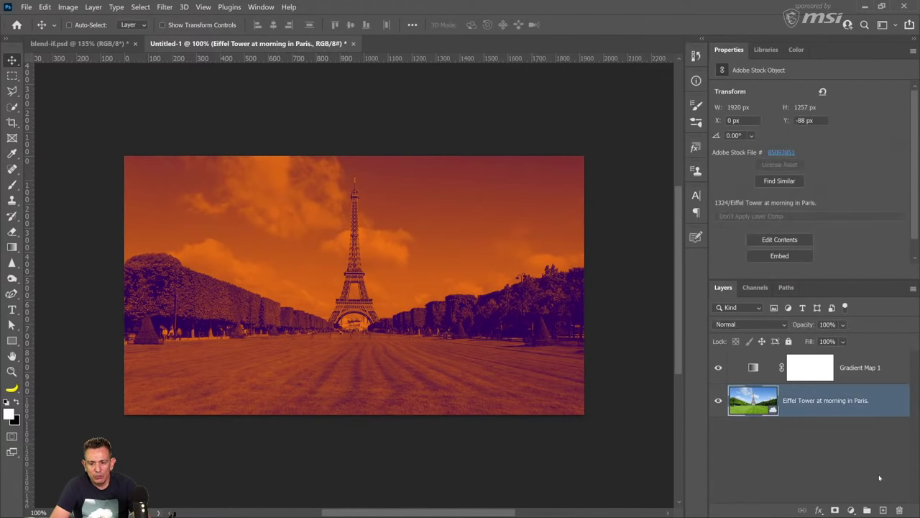
# Add a text layer reading PARIS in the middle of the image
pyautogui.click(12, 309)
pyautogui.click(338, 305)
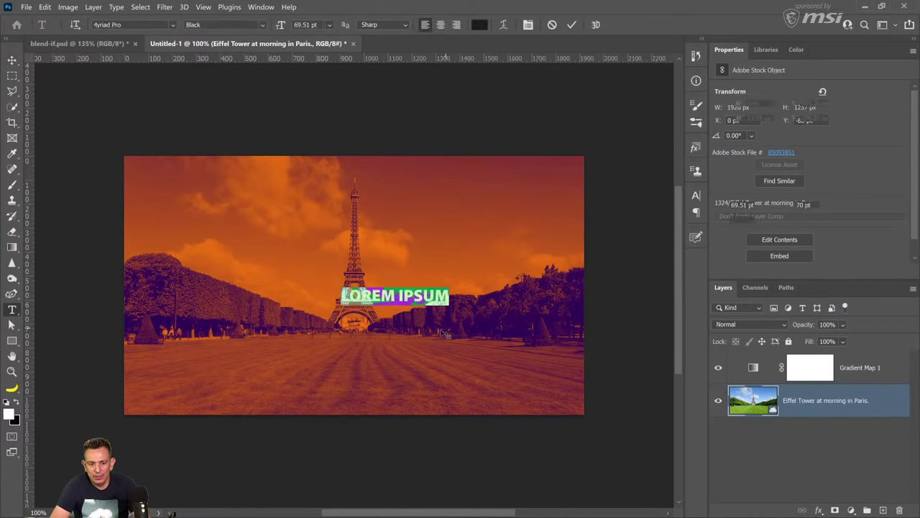
pyautogui.write('PARIS')
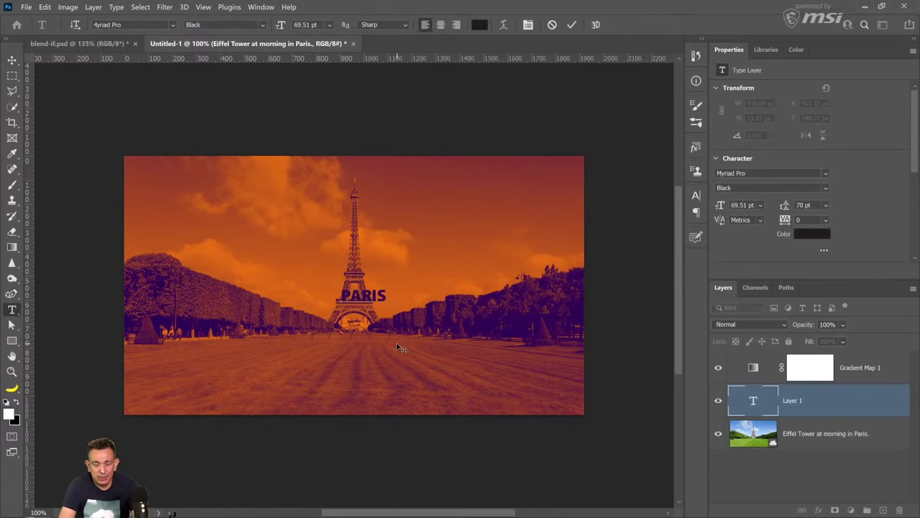
pyautogui.hotkey('ctrl', 'Return')
# Move the PARIS layer above Gradient Map 1 and scale the text up across the image
pyautogui.press('v')
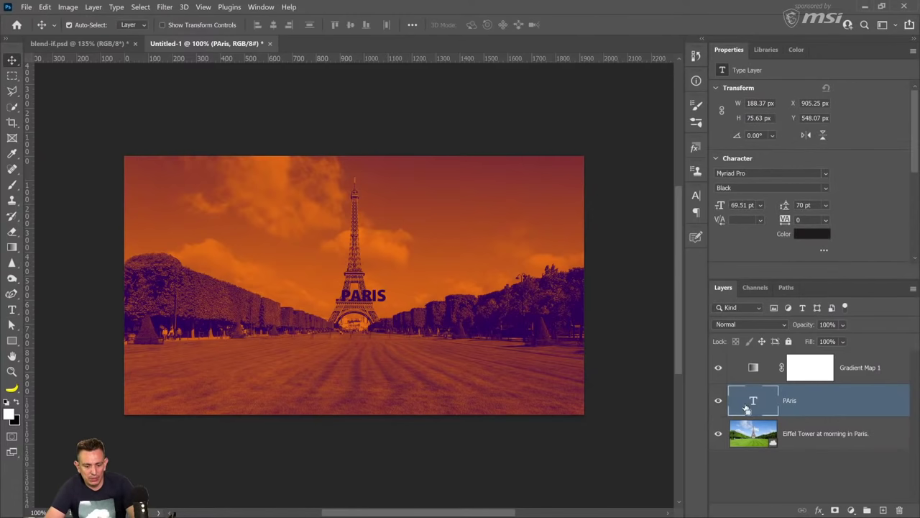
pyautogui.moveTo(768, 403); pyautogui.dragTo(763, 358)
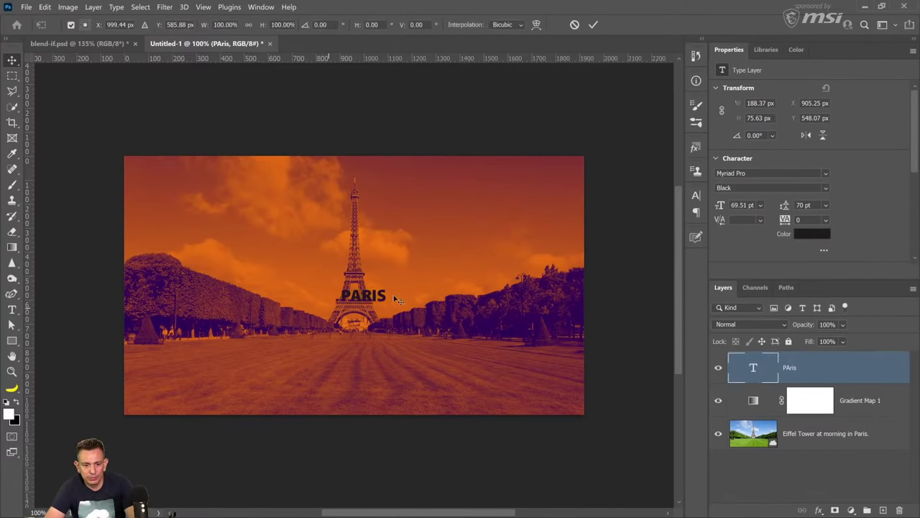
pyautogui.hotkey('ctrl', 't')
pyautogui.moveTo(389, 308); pyautogui.dragTo(507, 372)
pyautogui.press('Return')
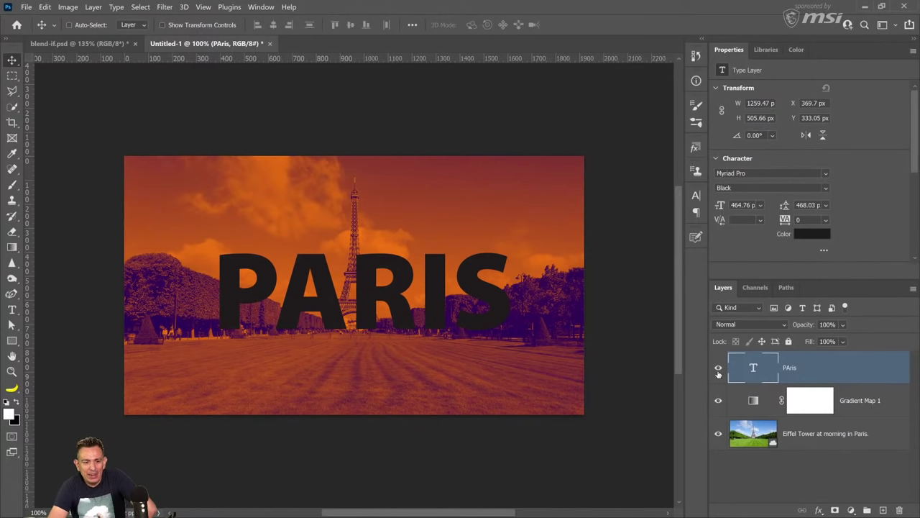
# Load the PARIS letters as a selection and fit the image to the window
pyautogui.keyDown('ctrl'); pyautogui.click(760, 375); pyautogui.keyUp('ctrl')
pyautogui.click(719, 368)
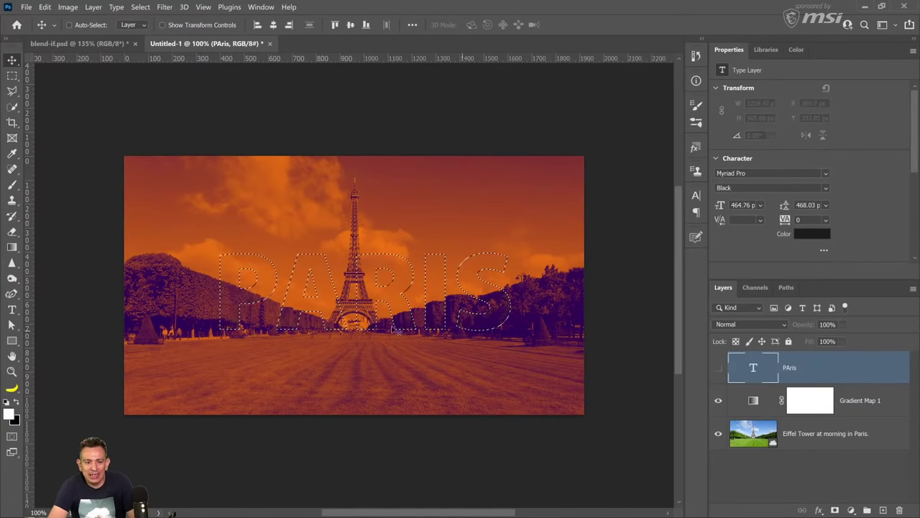
pyautogui.click(807, 401)
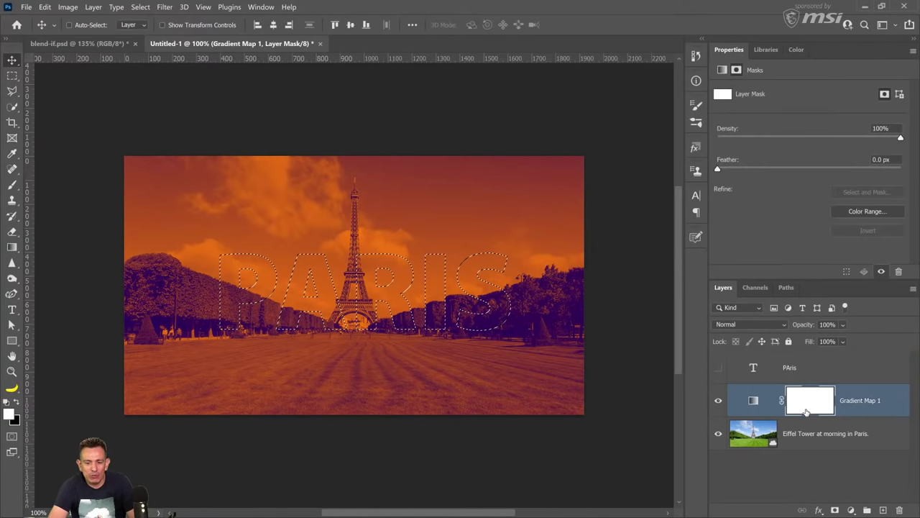
pyautogui.click(718, 368)
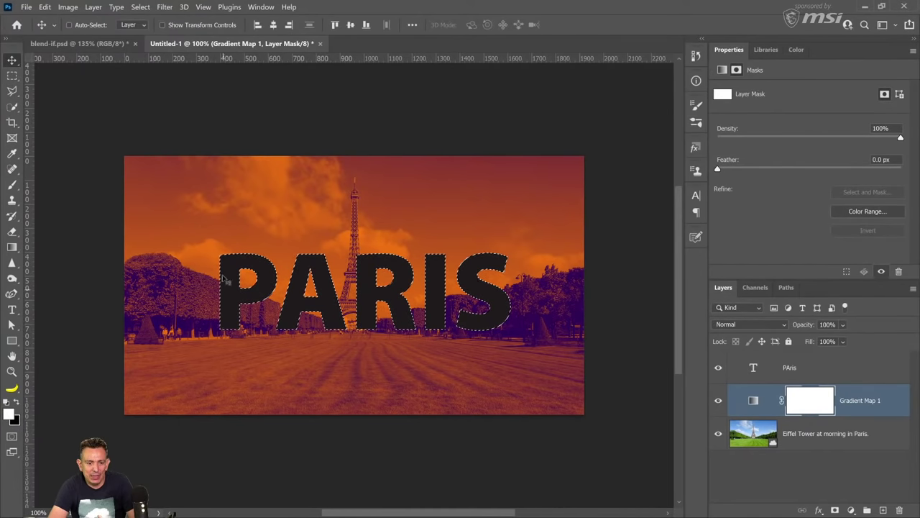
pyautogui.click(11, 356)
pyautogui.doubleClick(11, 356)
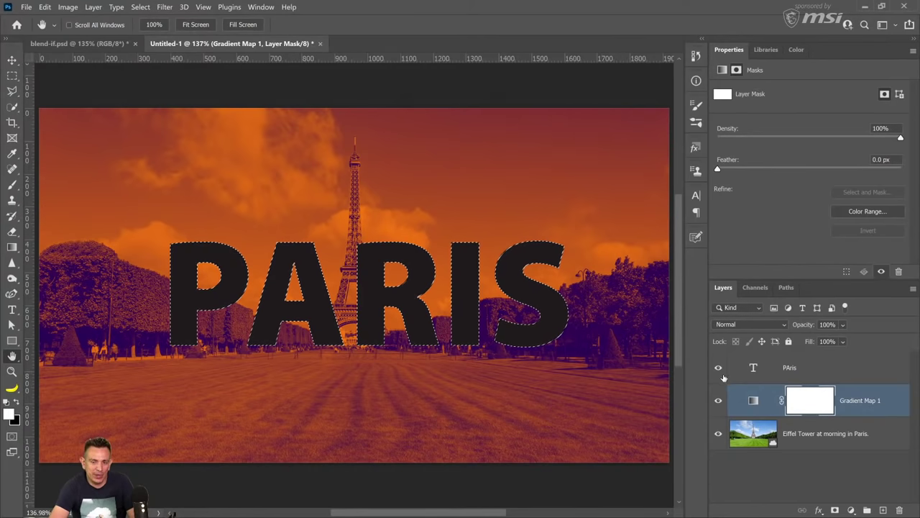
pyautogui.click(753, 400)
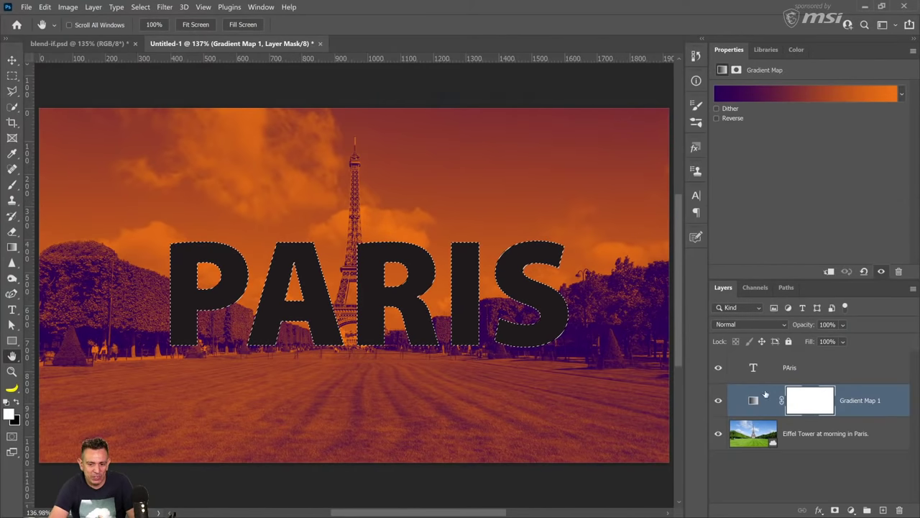
# Replace Gradient Map 1's mask with one from the PARIS selection and hide the text
pyautogui.rightClick(811, 403)
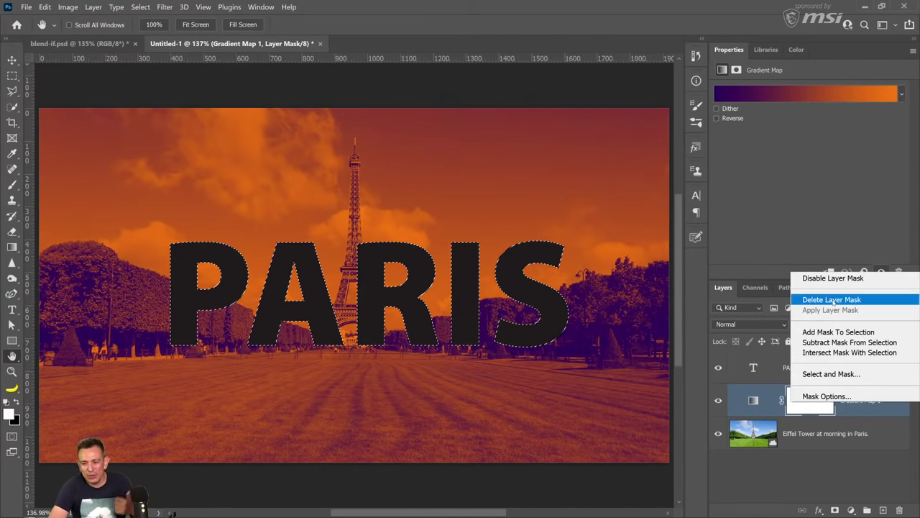
pyautogui.click(831, 299)
pyautogui.click(835, 510)
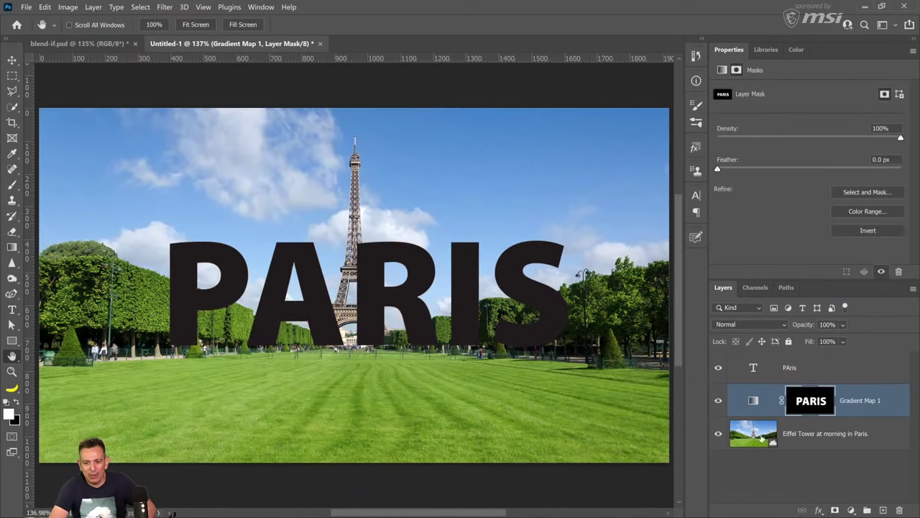
pyautogui.click(717, 369)
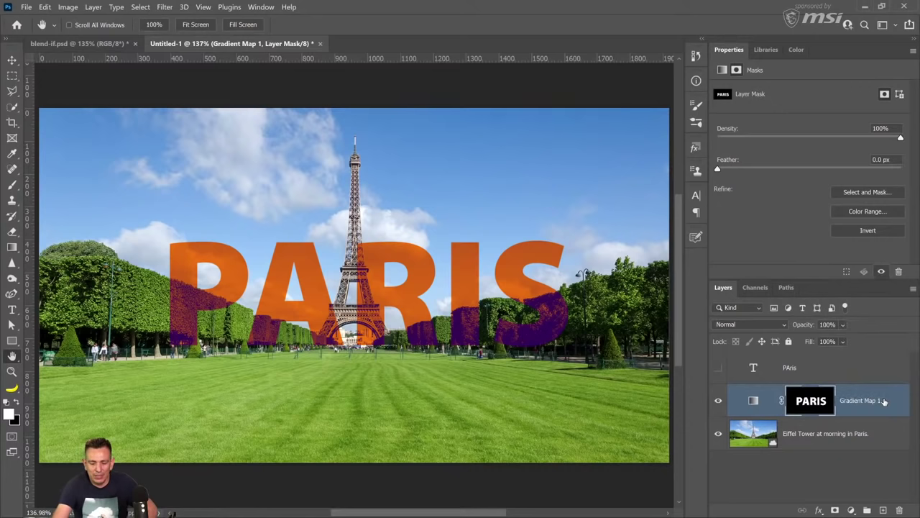
# Invert the Gradient Map 1 mask and zoom the view back to 100%
pyautogui.hotkey('ctrl', 'i')
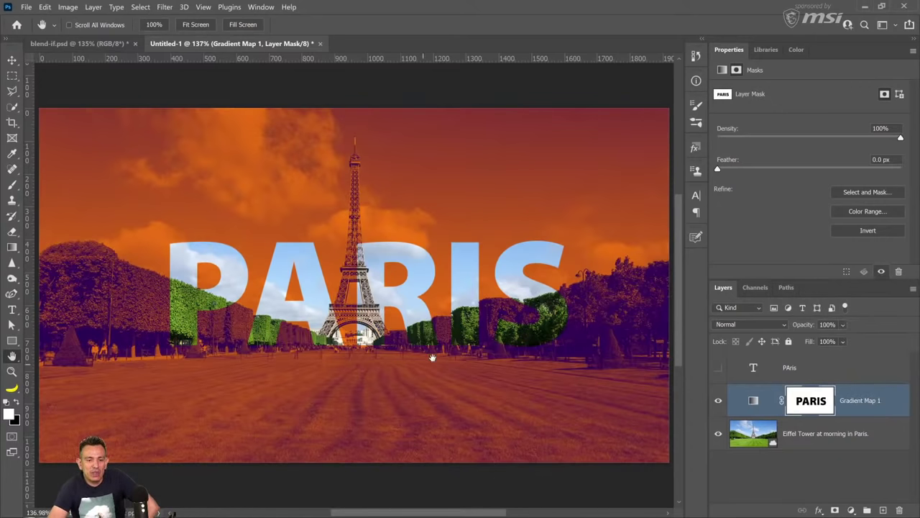
pyautogui.click(11, 371)
pyautogui.keyDown('alt'); pyautogui.click(225, 348); pyautogui.keyUp('alt')
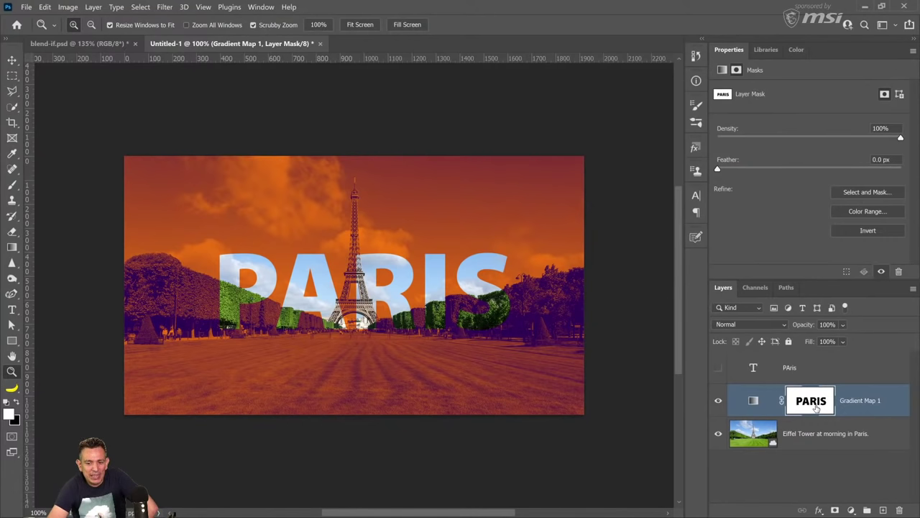
# Show the Paris text again and replace its I with a lowercase i, reading PARiS
pyautogui.click(718, 368)
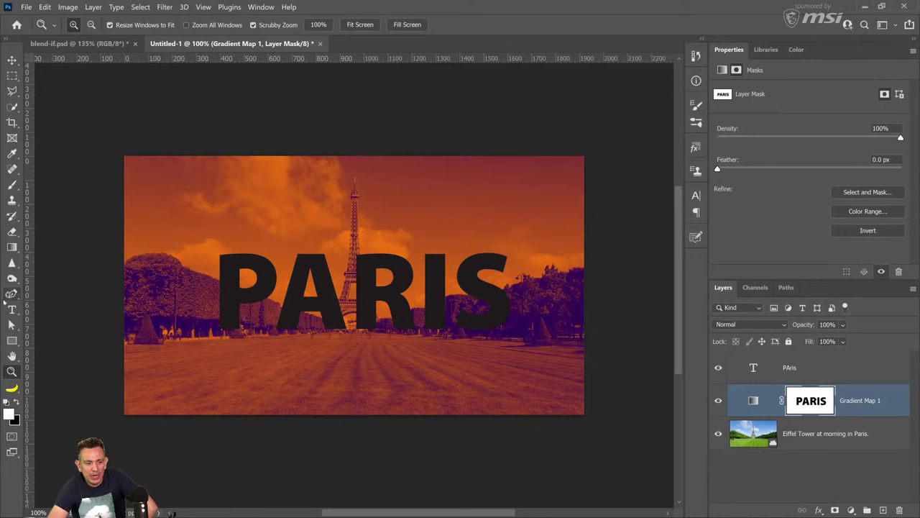
pyautogui.click(12, 310)
pyautogui.doubleClick(437, 309)
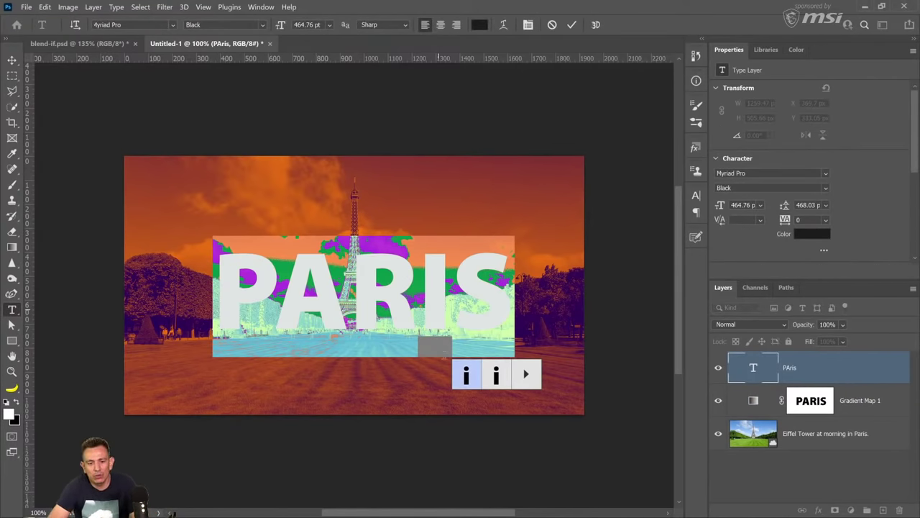
pyautogui.write('i')
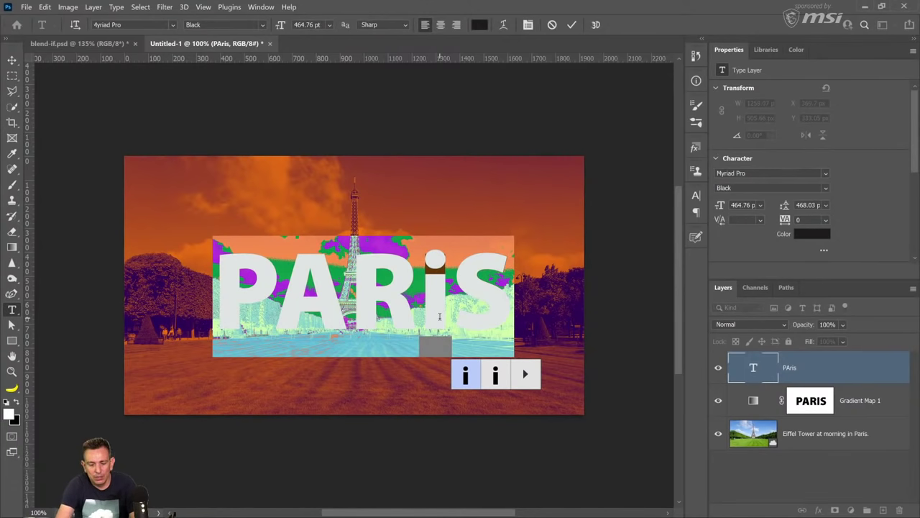
# Replace the PARiS text with FRANCE
pyautogui.click(836, 368)
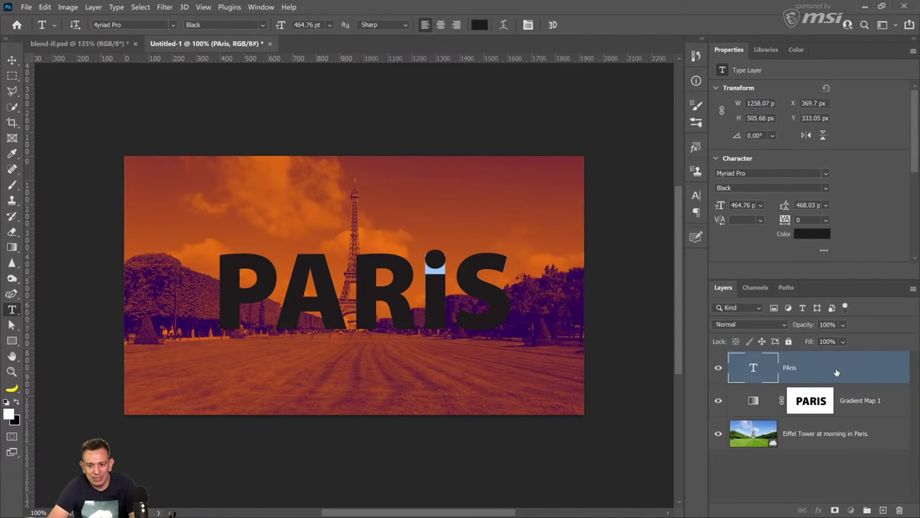
pyautogui.doubleClick(833, 373)
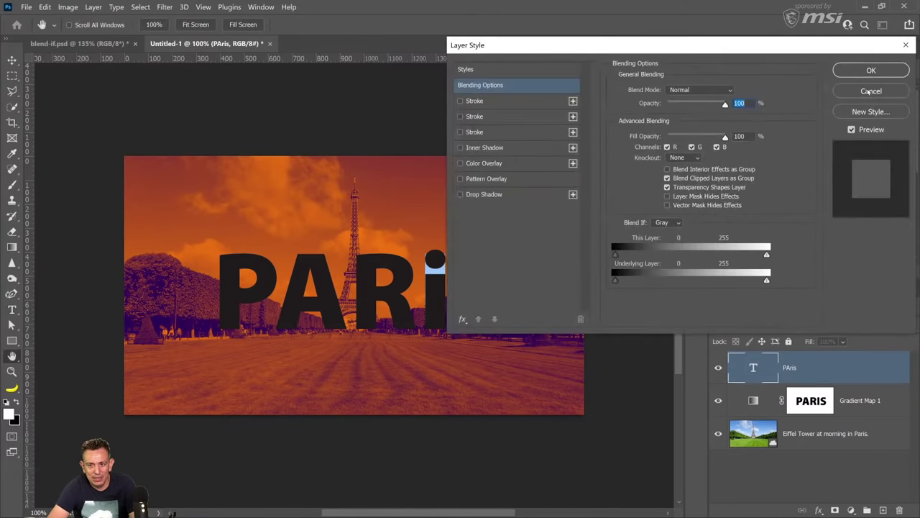
pyautogui.press('Escape')
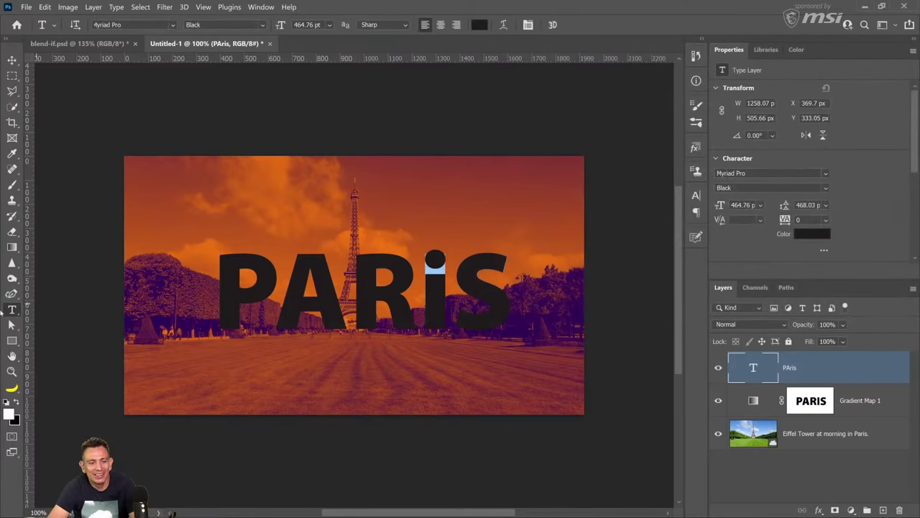
pyautogui.moveTo(217, 297); pyautogui.dragTo(533, 313)
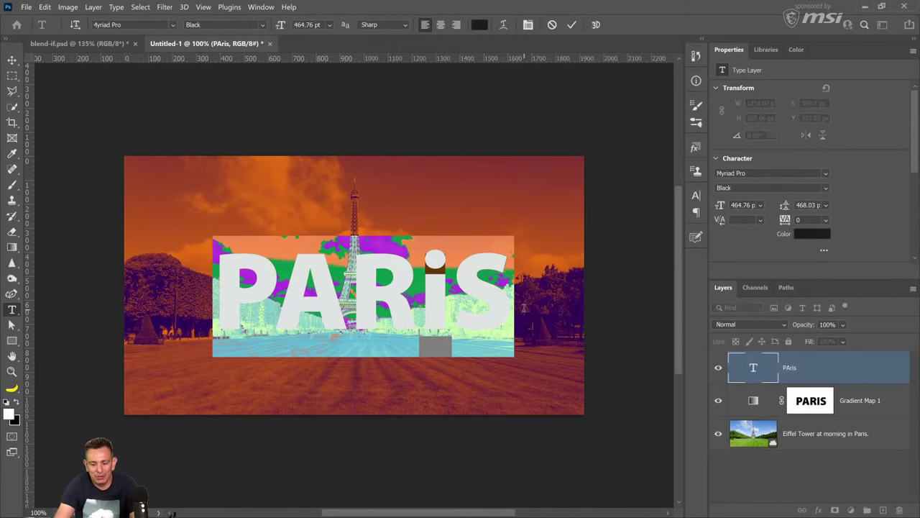
pyautogui.hotkey('shift', 'Right')
pyautogui.hotkey('shift', 'Right')
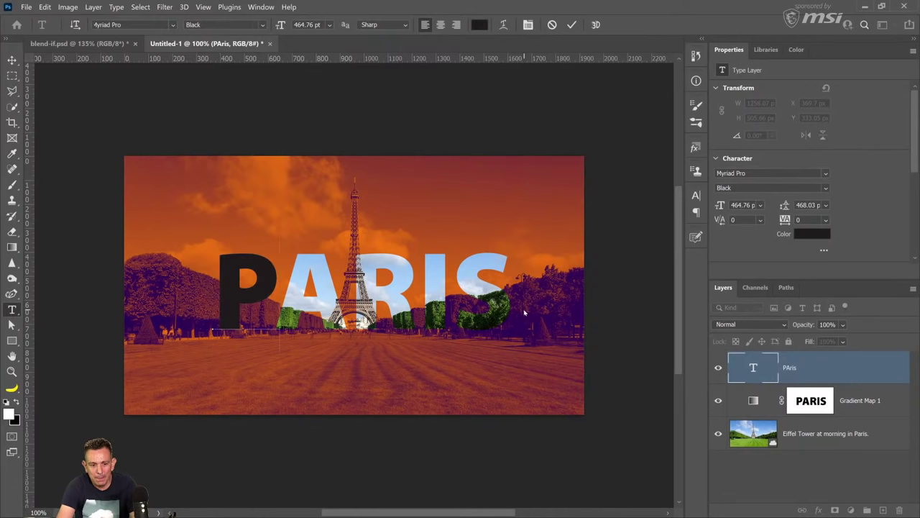
pyautogui.hotkey('shift', 'Left')
pyautogui.hotkey('shift', 'Left')
pyautogui.write('FRANCE')
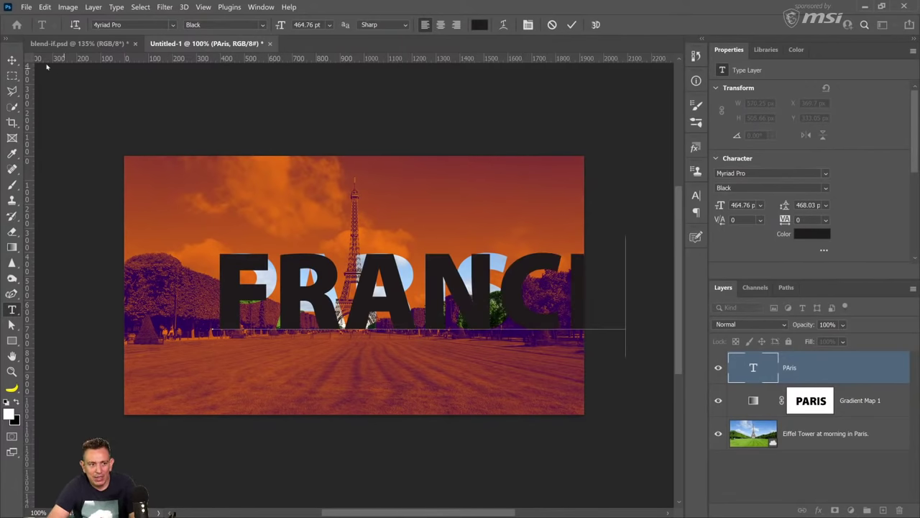
pyautogui.hotkey('ctrl', 'Return')
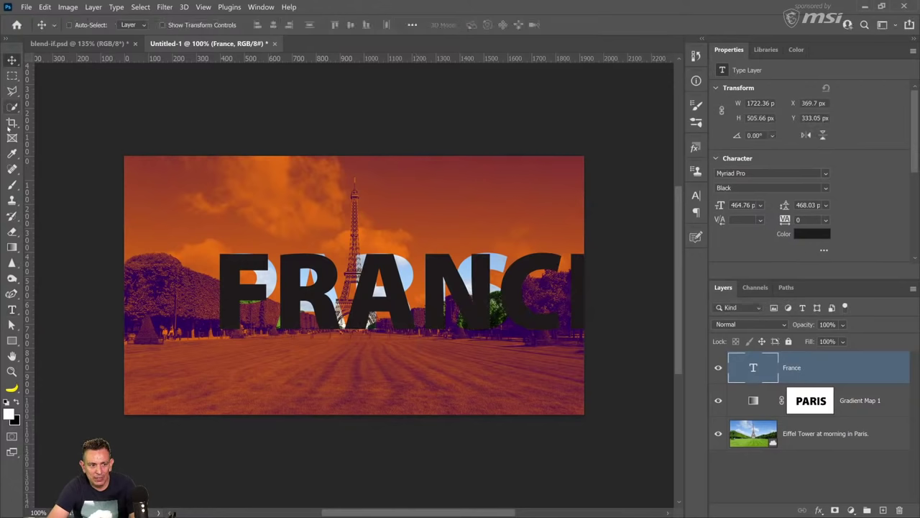
# Centre-align the FRANCE text and centre it horizontally on the canvas
pyautogui.hotkey('ctrl', 'shift', 'c')
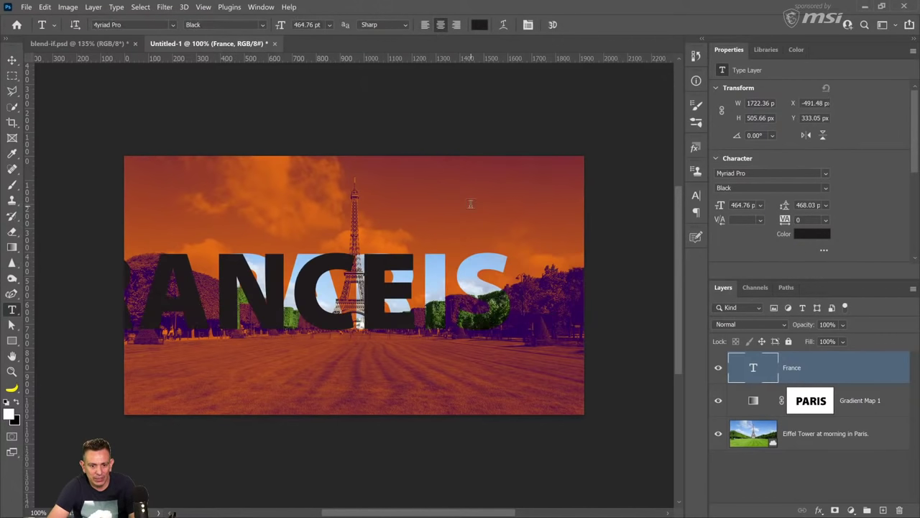
pyautogui.click(11, 60)
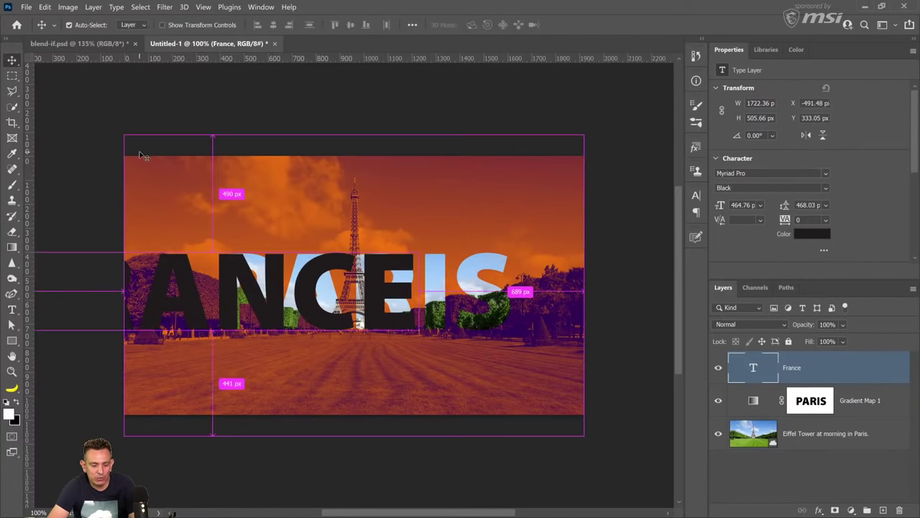
pyautogui.hotkey('ctrl', 'a')
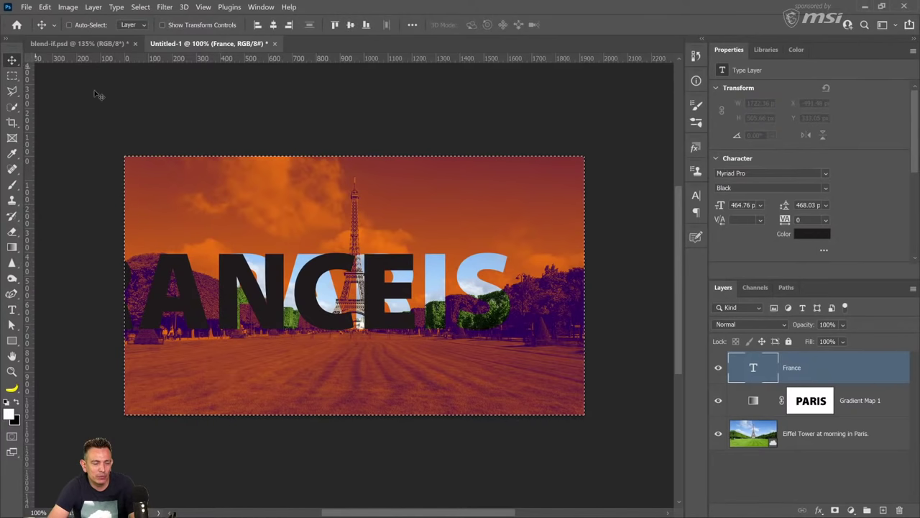
pyautogui.click(274, 24)
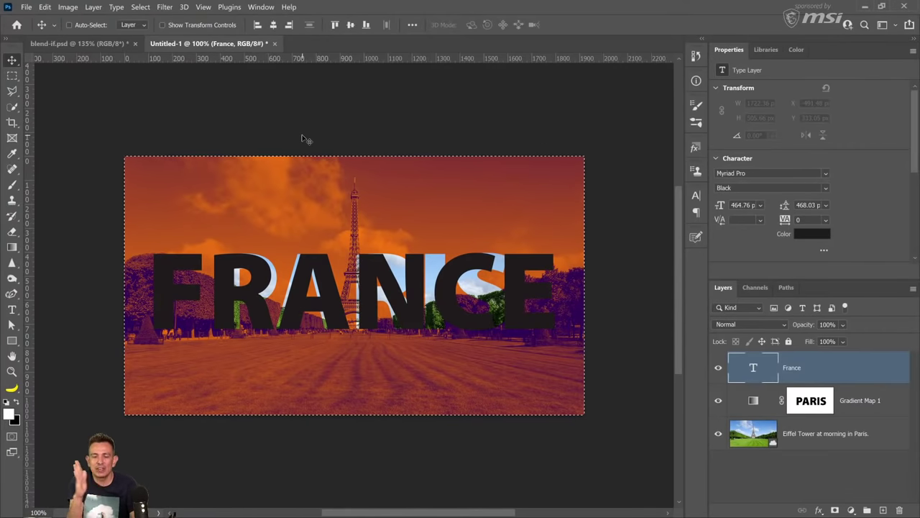
pyautogui.hotkey('ctrl', 'd')
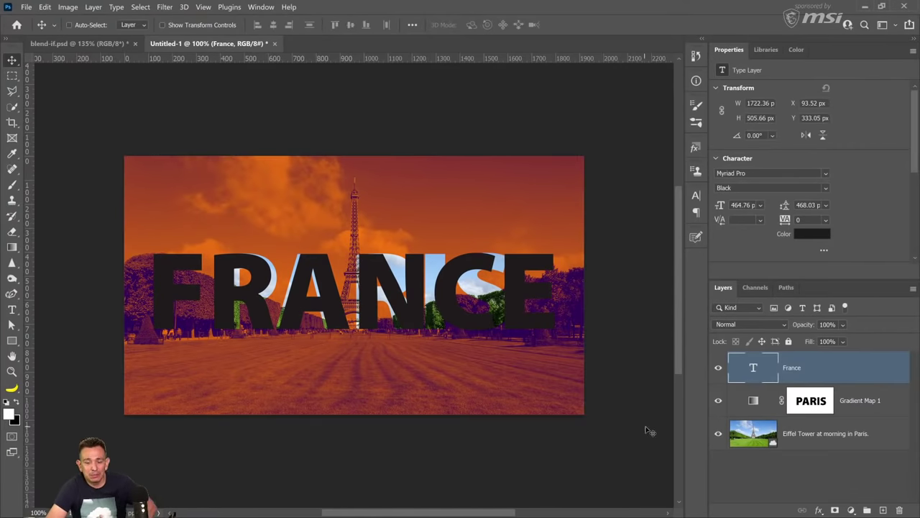
# Mask Gradient Map 1 to the FRANCE letters, invert it, then delete the mask entirely with France hidden
pyautogui.keyDown('ctrl'); pyautogui.click(753, 370); pyautogui.keyUp('ctrl')
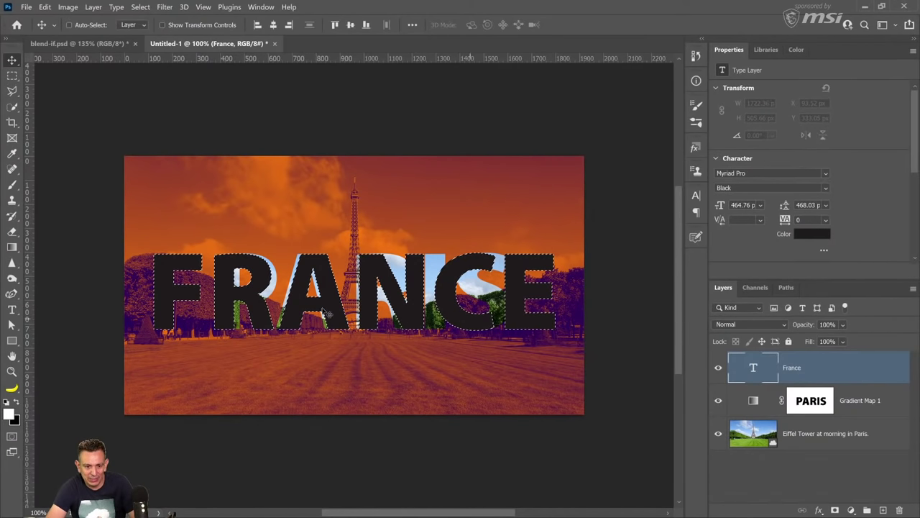
pyautogui.rightClick(818, 400)
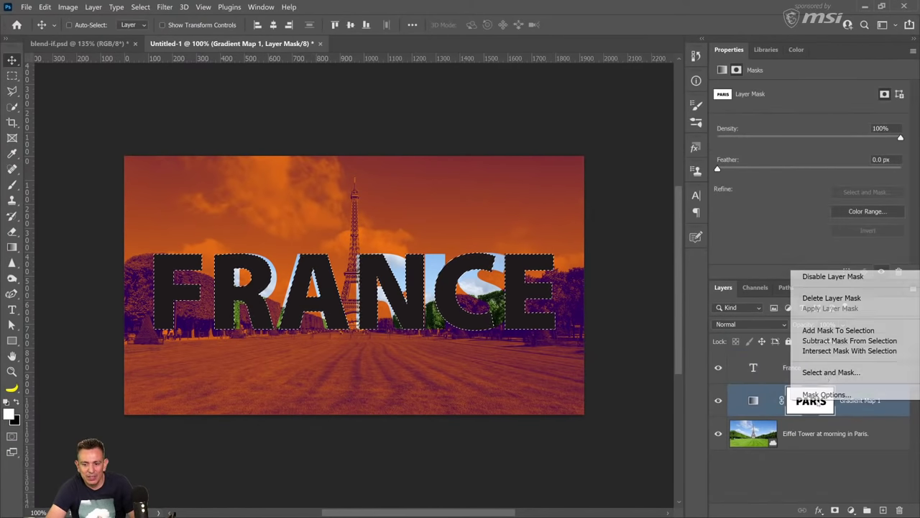
pyautogui.click(817, 295)
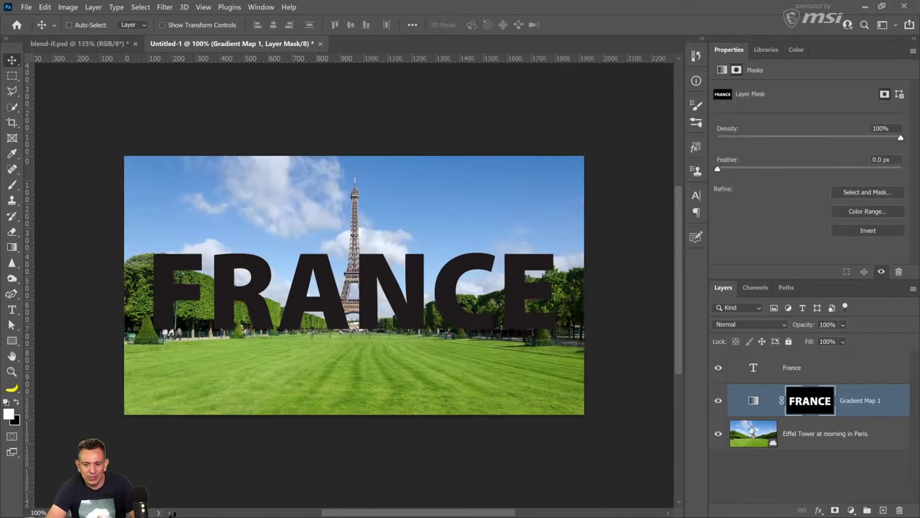
pyautogui.click(835, 510)
pyautogui.click(718, 367)
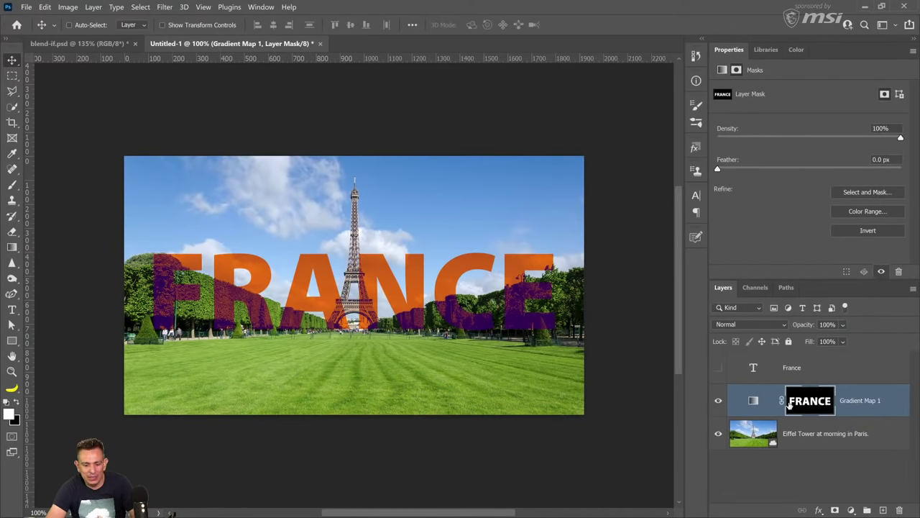
pyautogui.hotkey('ctrl', 'i')
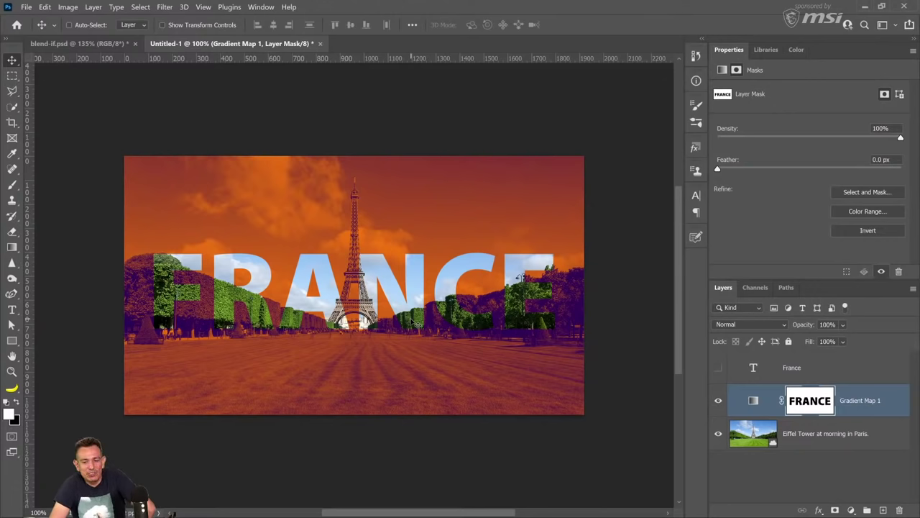
pyautogui.rightClick(809, 403)
pyautogui.click(827, 299)
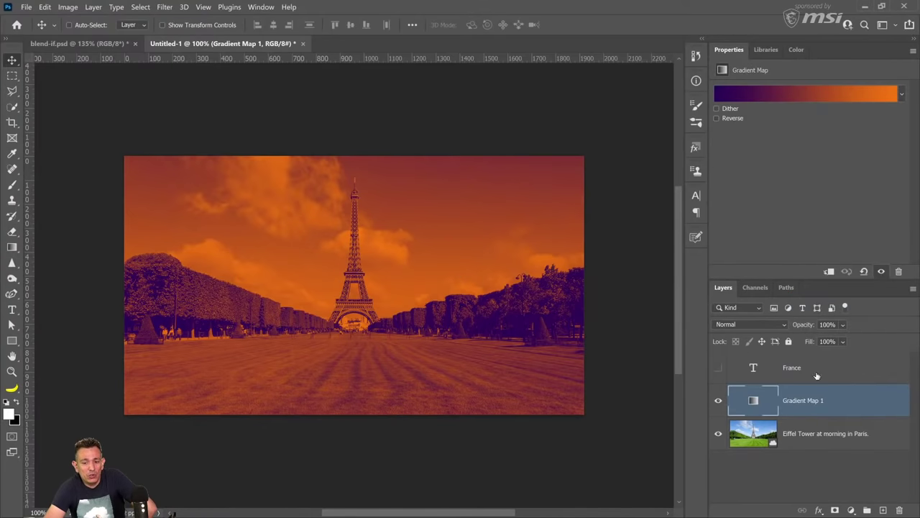
# Show the France text, group it with Gradient Map 1 as Group 1, and select France
pyautogui.click(717, 368)
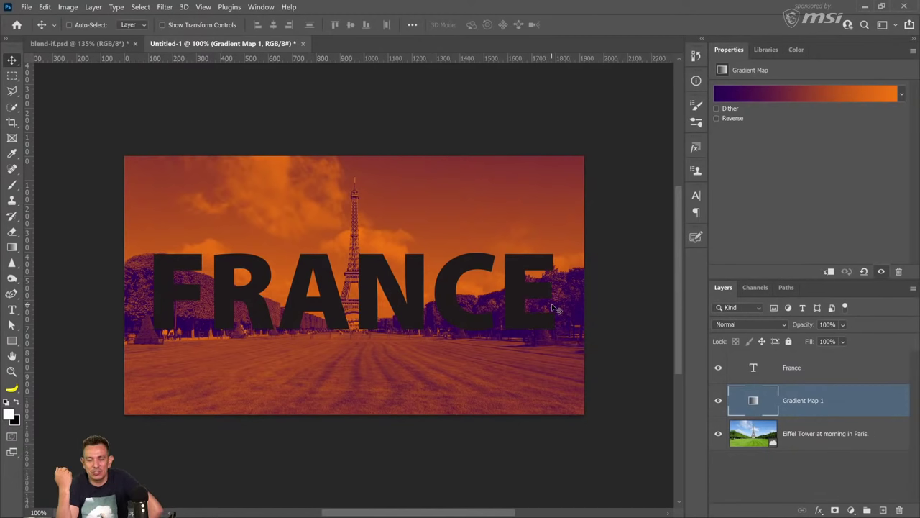
pyautogui.keyDown('shift'); pyautogui.click(843, 379); pyautogui.keyUp('shift')
pyautogui.hotkey('ctrl', 'g')
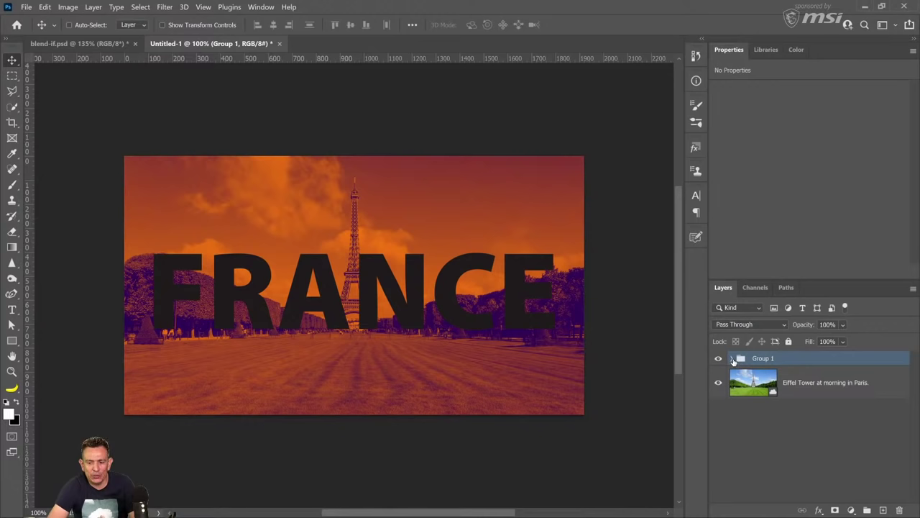
pyautogui.click(732, 359)
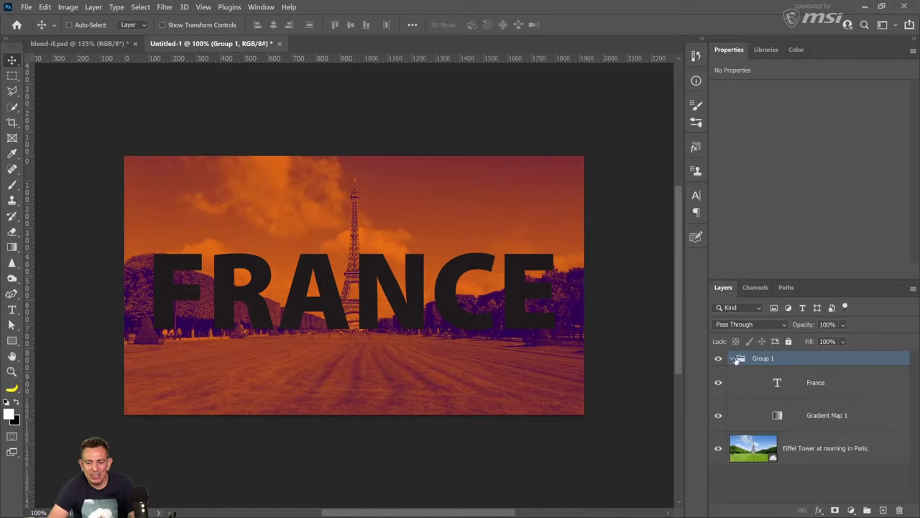
pyautogui.click(872, 389)
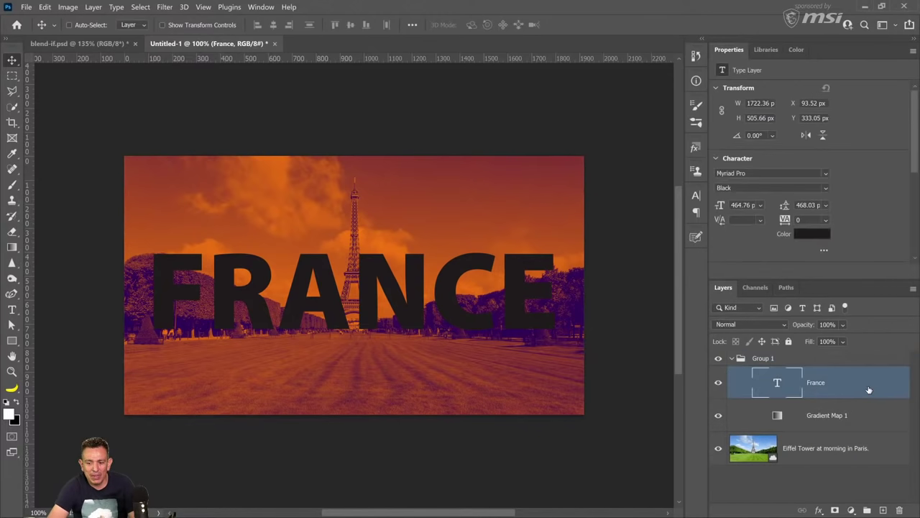
# Give the France layer Shallow knockout and 0% fill opacity in Blending Options
pyautogui.doubleClick(869, 389)
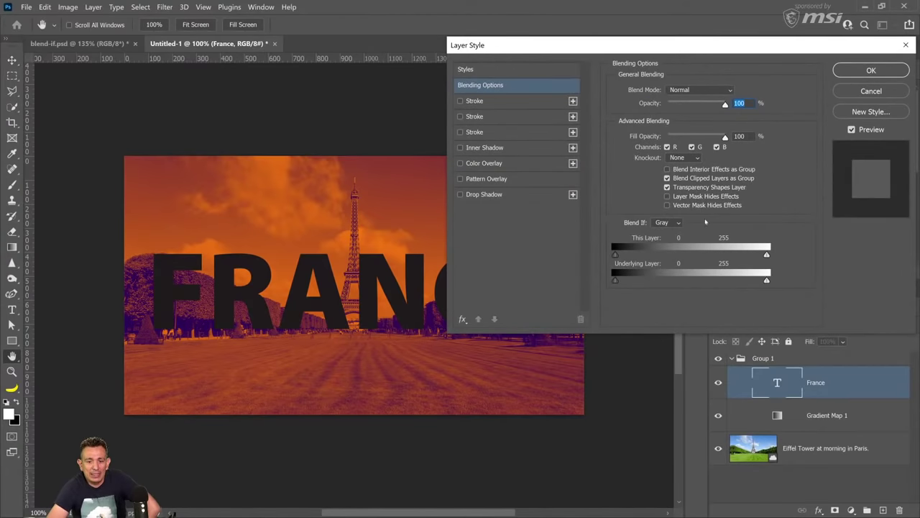
pyautogui.click(680, 159)
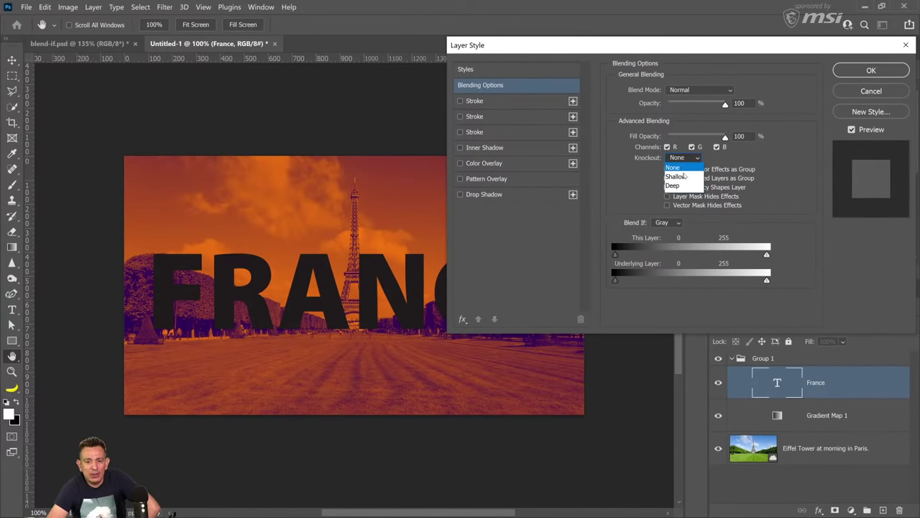
pyautogui.click(686, 178)
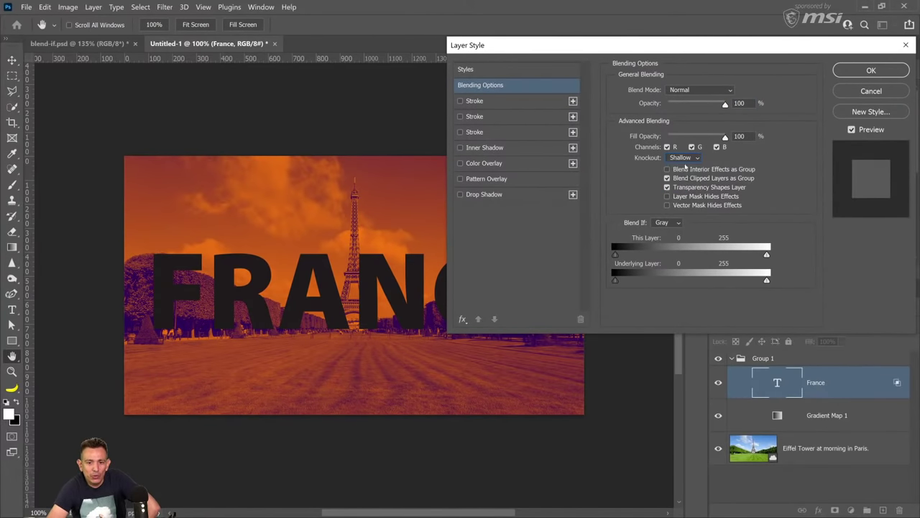
pyautogui.moveTo(725, 137); pyautogui.dragTo(666, 142)
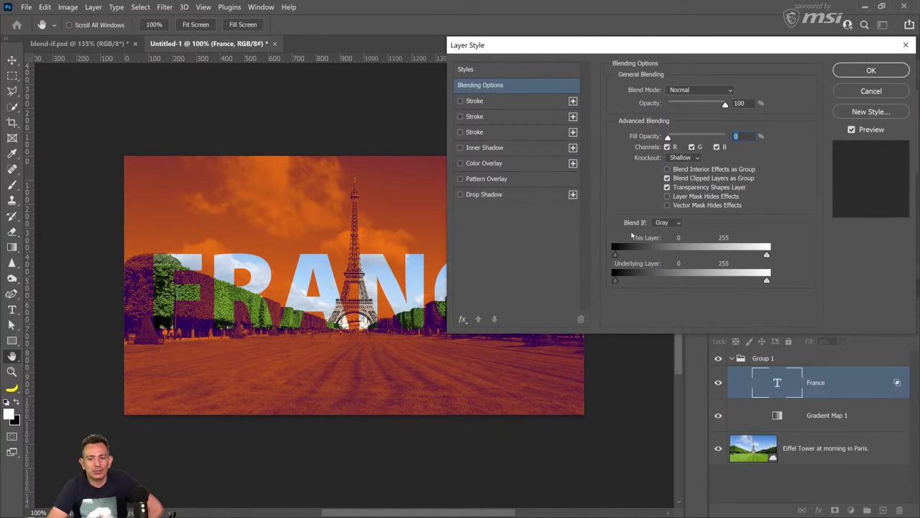
pyautogui.press('Return')
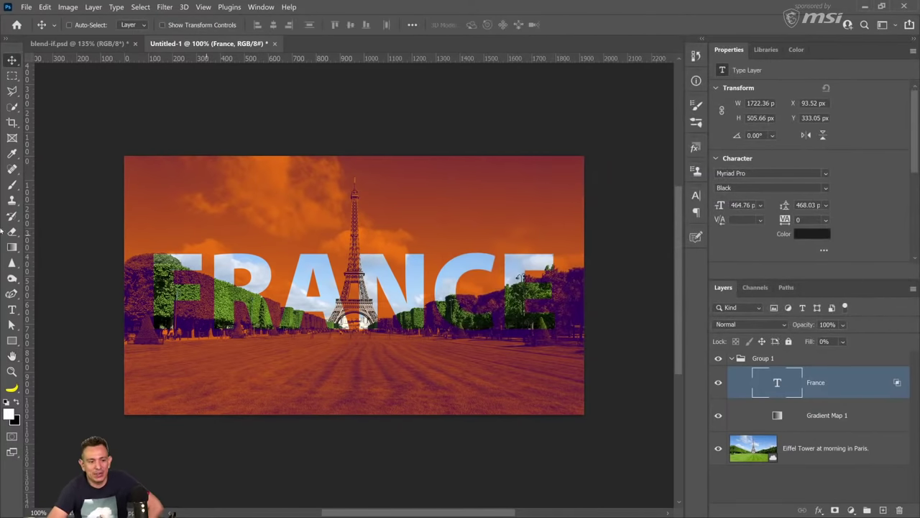
# Change the knockout text from FRANCE to PARIS
pyautogui.click(12, 309)
pyautogui.doubleClick(352, 343)
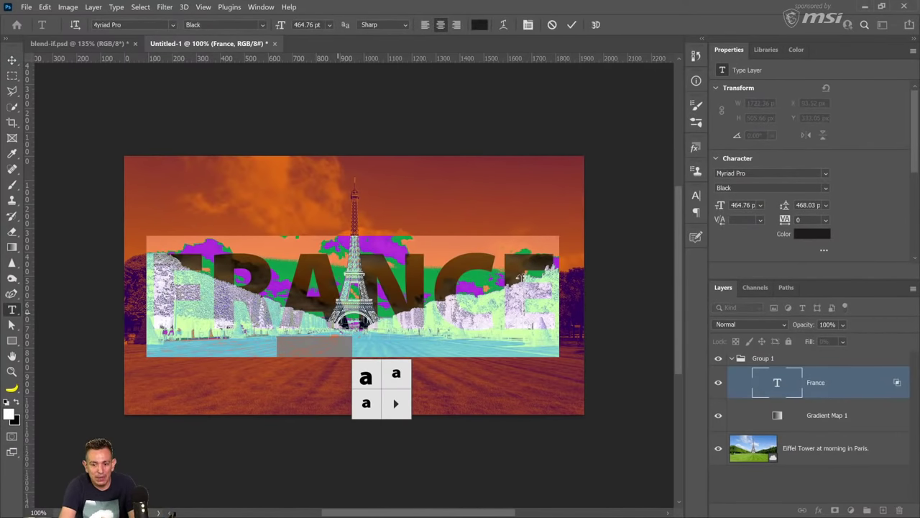
pyautogui.click(521, 277)
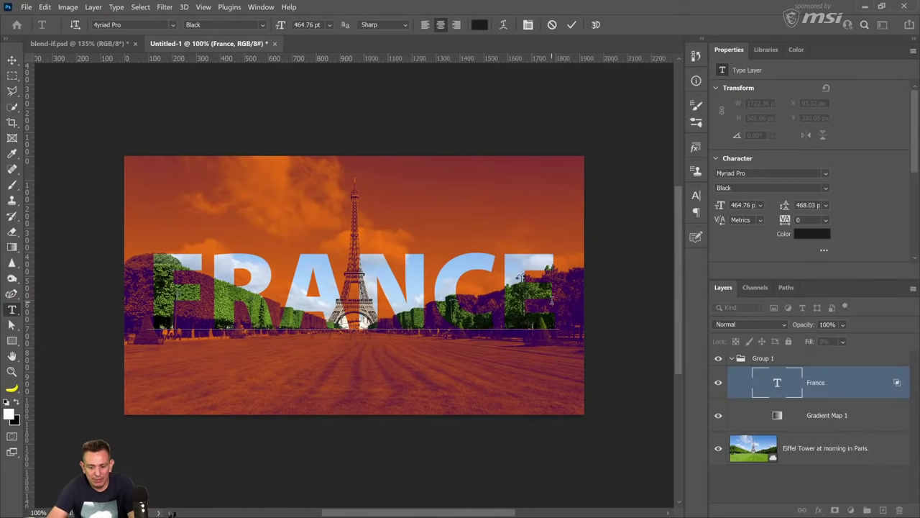
pyautogui.press('BackSpace')
pyautogui.press('BackSpace')
pyautogui.press('BackSpace')
pyautogui.press('BackSpace')
pyautogui.press('BackSpace')
pyautogui.press('BackSpace')
pyautogui.write('PARIS')
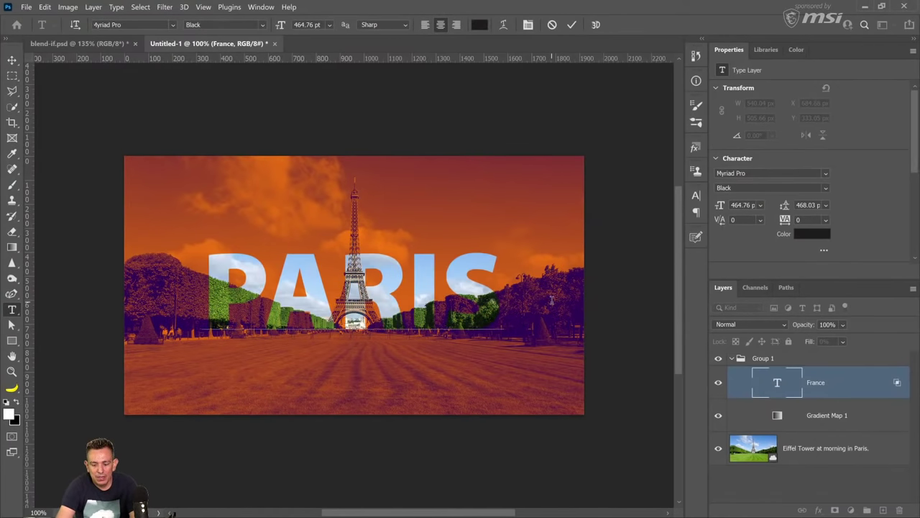
pyautogui.hotkey('ctrl', 'Return')
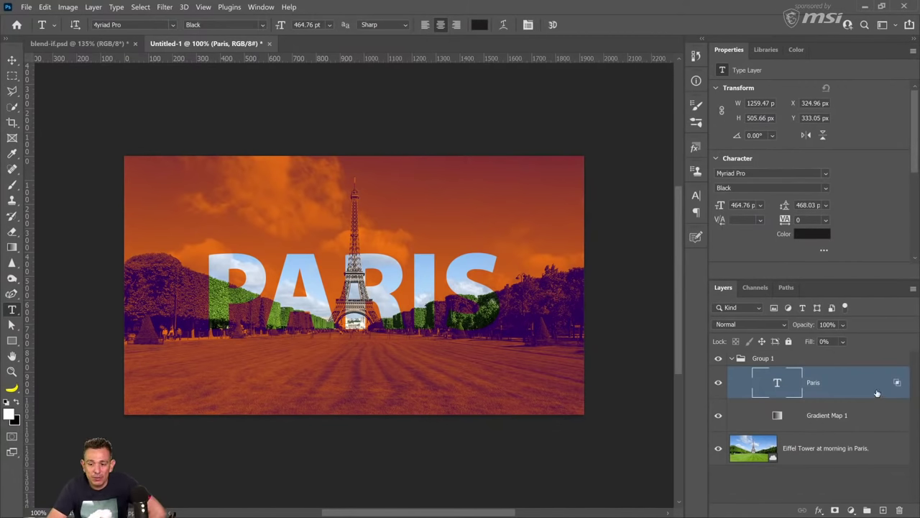
# Switch the Paris layer's knockout from Shallow to Deep
pyautogui.doubleClick(898, 384)
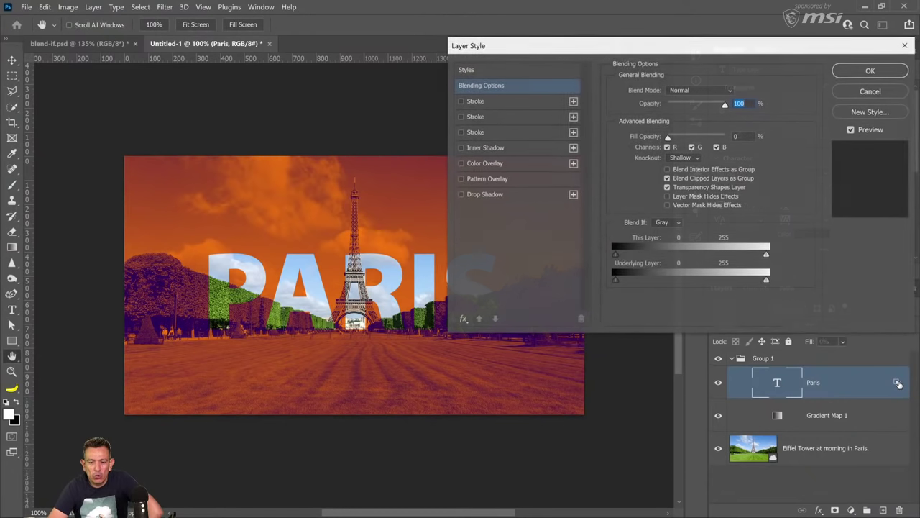
pyautogui.click(683, 157)
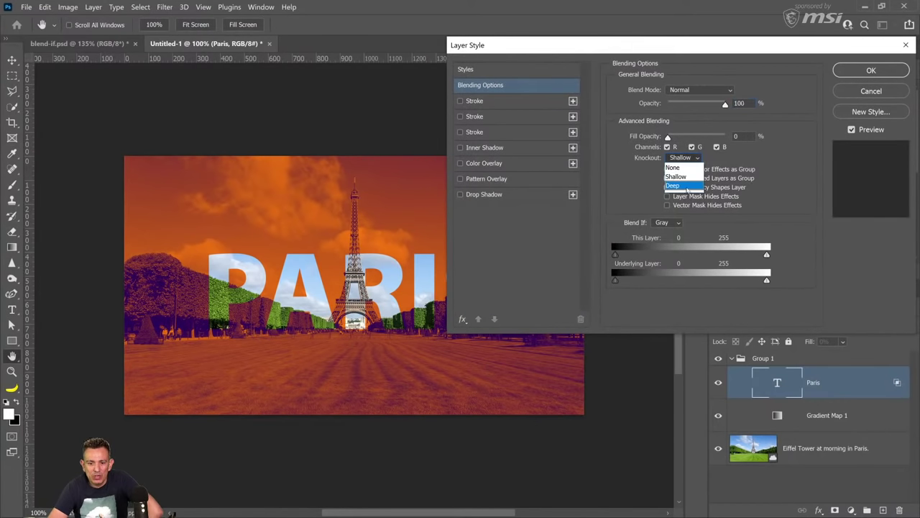
pyautogui.click(688, 189)
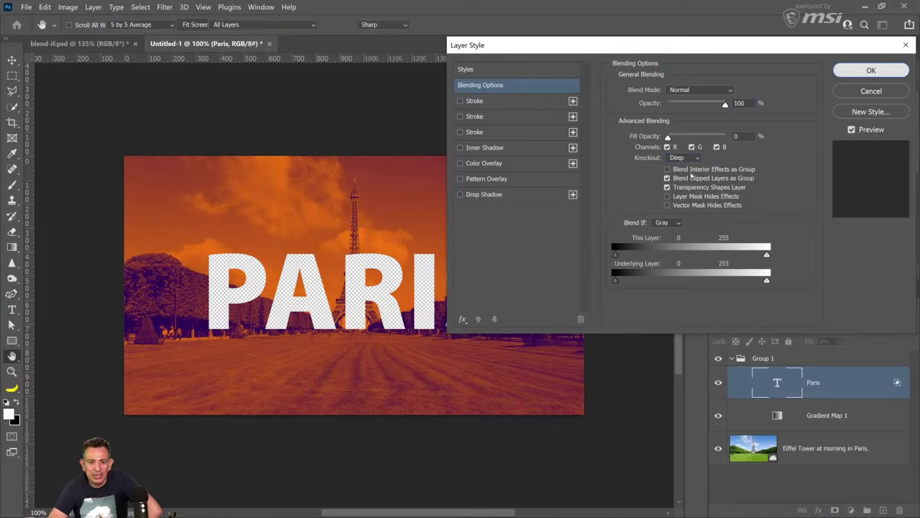
pyautogui.click(871, 70)
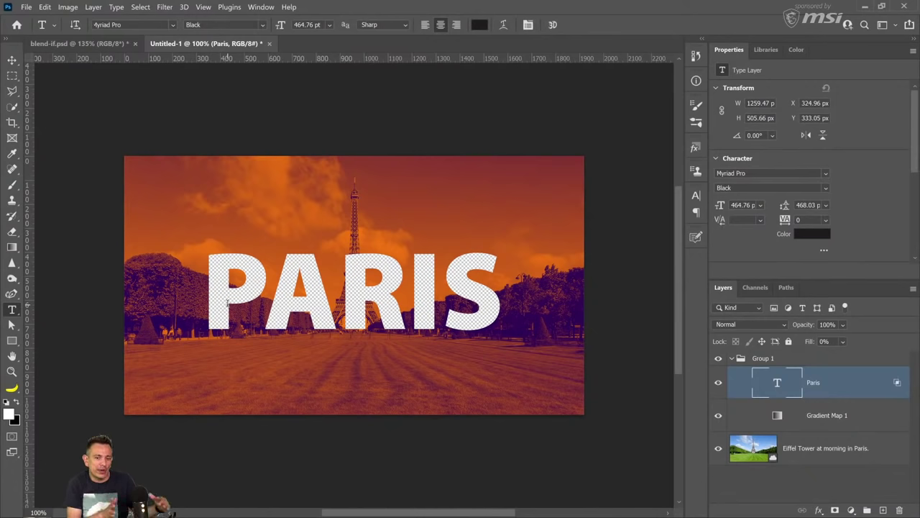
# Convert the Eiffel Tower photo layer with Layer > New > Background from Layer
pyautogui.click(843, 458)
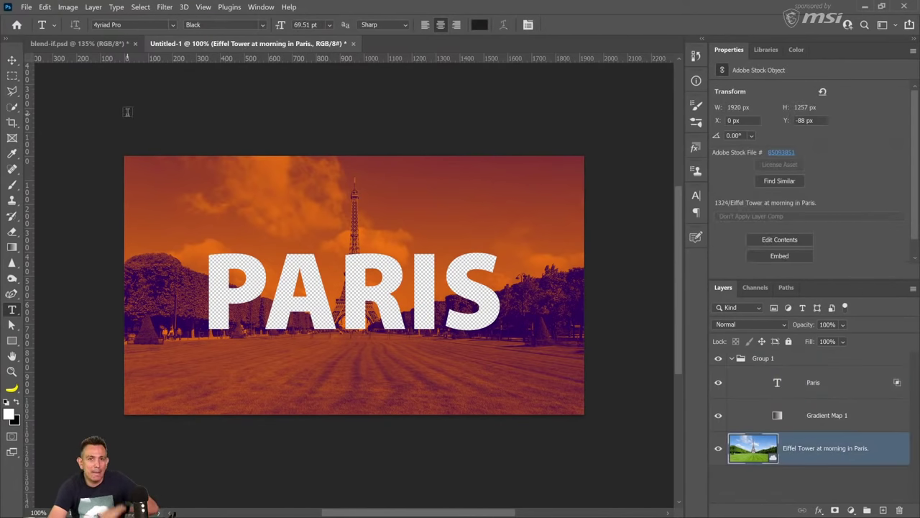
pyautogui.click(93, 7)
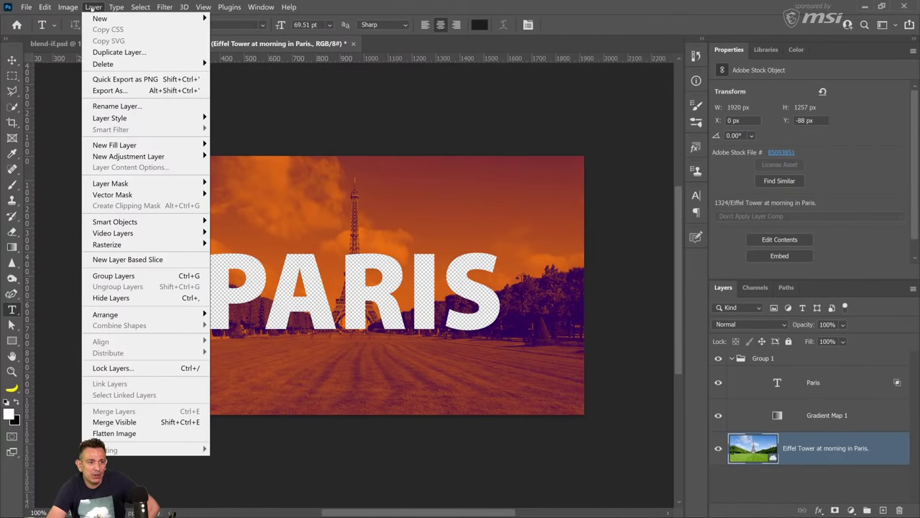
pyautogui.moveTo(104, 18)
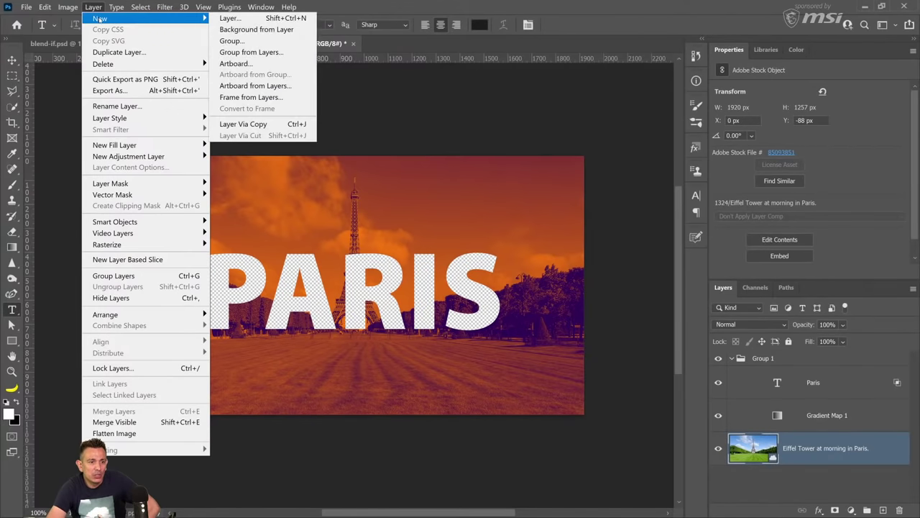
pyautogui.click(294, 31)
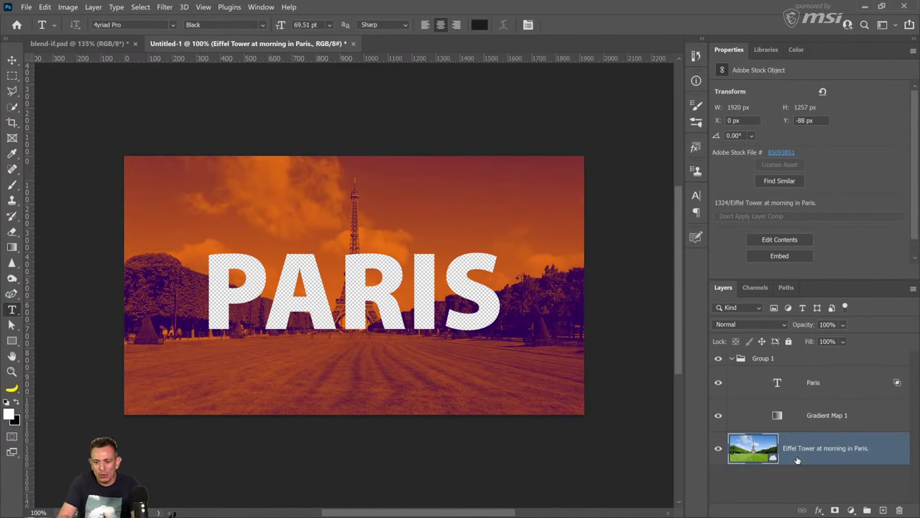
# Set the Paris text layer style's Knockout back to Shallow
pyautogui.doubleClick(898, 384)
pyautogui.click(690, 158)
pyautogui.click(680, 176)
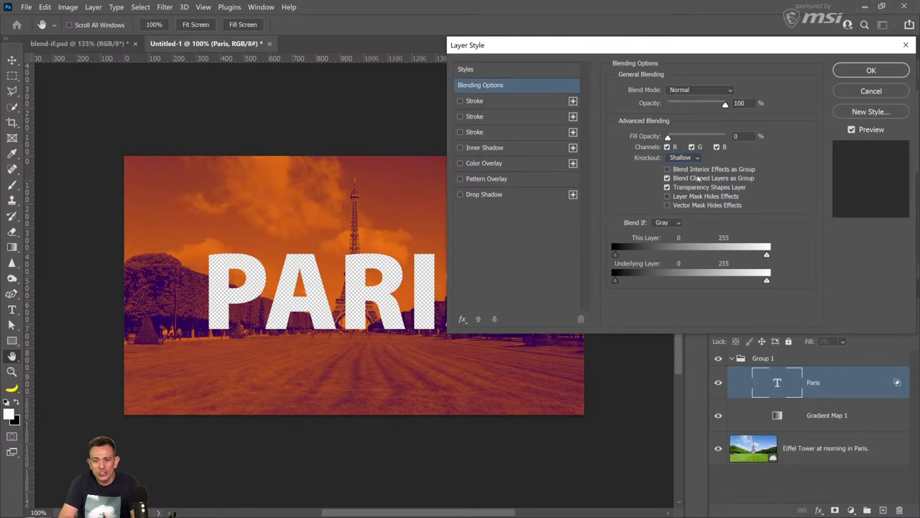
pyautogui.click(871, 70)
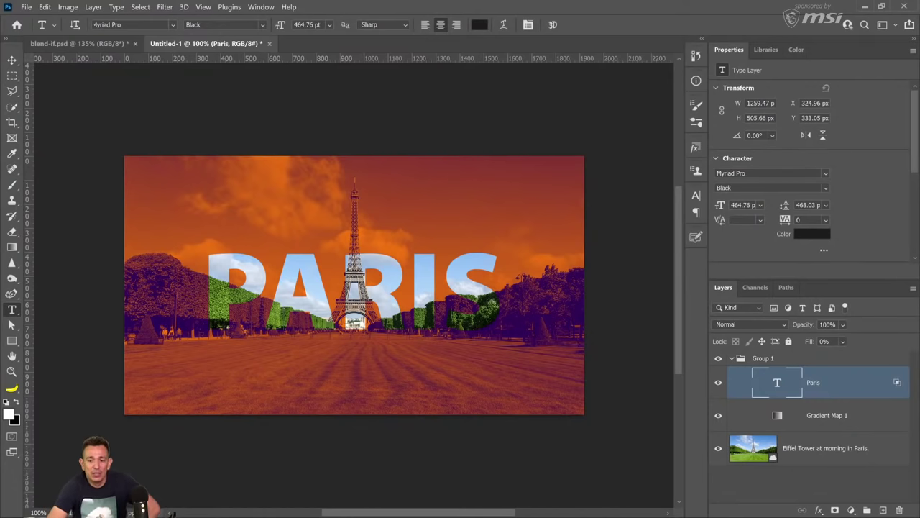
# Add a new layer above the Eiffel Tower photo, brush a trial stroke across PARIS, then undo it
pyautogui.click(843, 449)
pyautogui.click(884, 509)
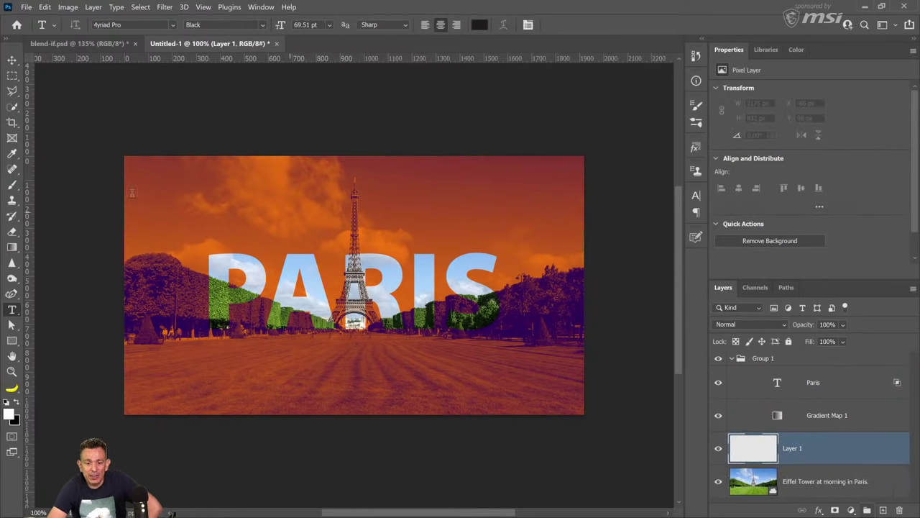
pyautogui.click(11, 184)
pyautogui.click(18, 404)
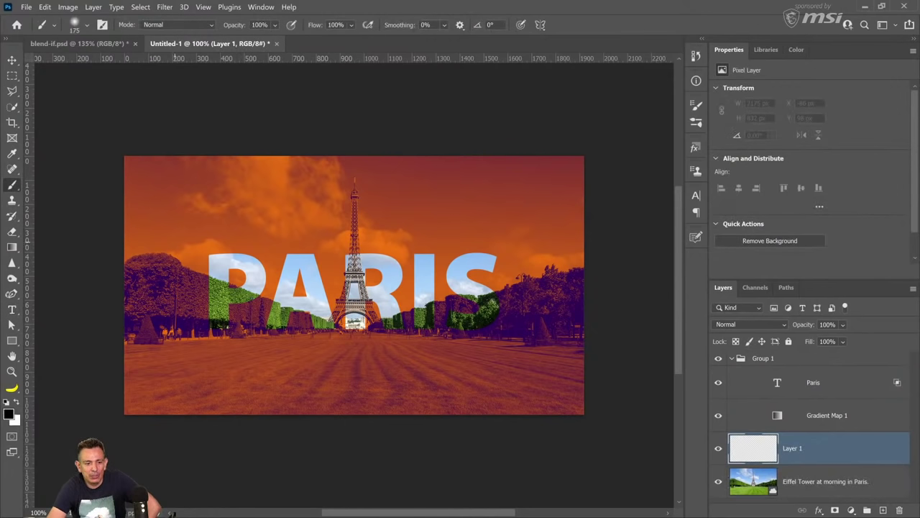
pyautogui.moveTo(160, 239)
pyautogui.mouseDown()
pyautogui.moveTo(252, 282)
pyautogui.moveTo(332, 262)
pyautogui.moveTo(495, 282)
pyautogui.moveTo(543, 360)
pyautogui.mouseUp()
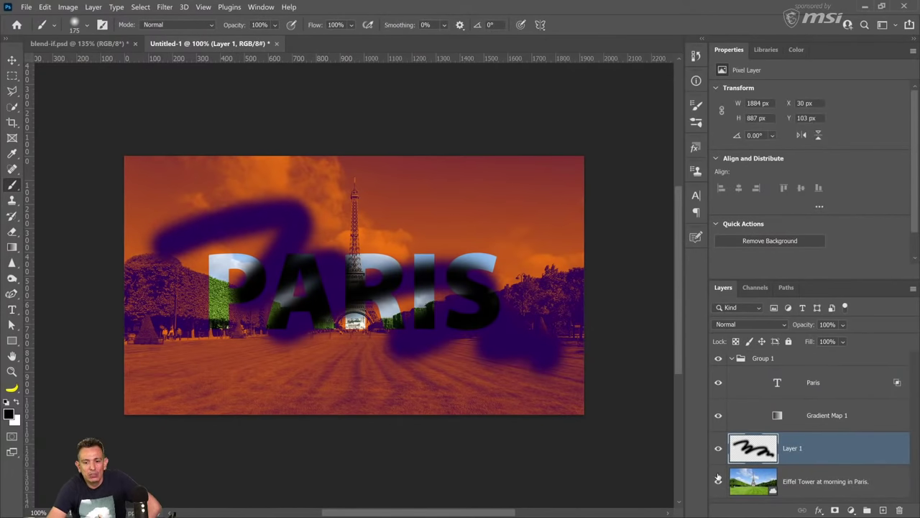
pyautogui.click(732, 359)
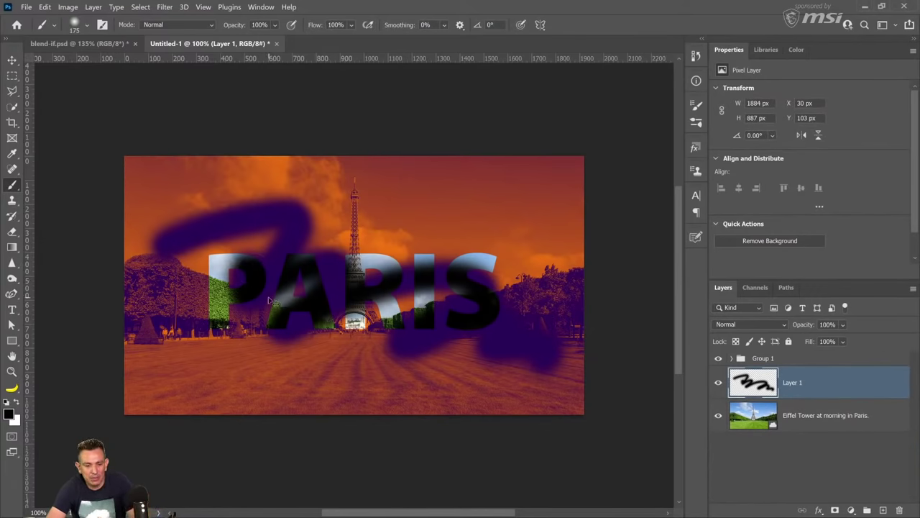
pyautogui.hotkey('ctrl', 'z')
# Set the foreground colour to ff0000 and paint a red stroke around the tower and across PARIS
pyautogui.click(8, 413)
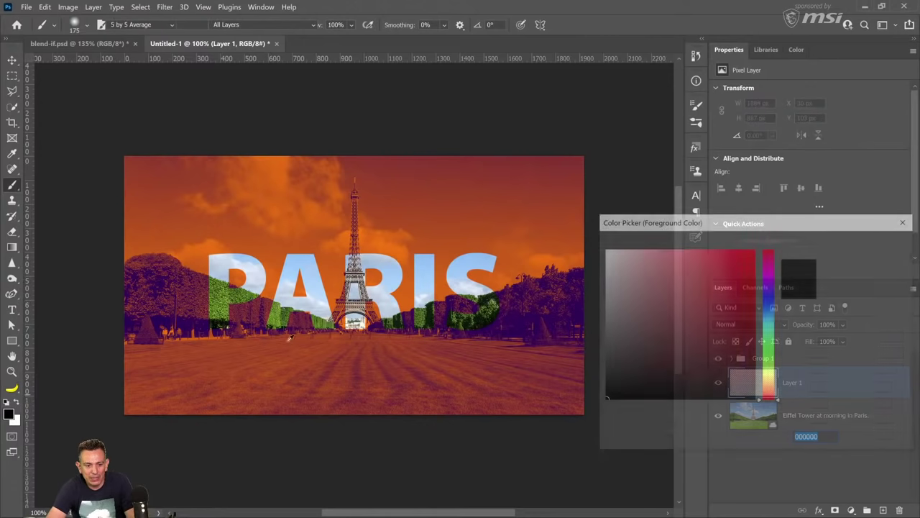
pyautogui.write('ff0000')
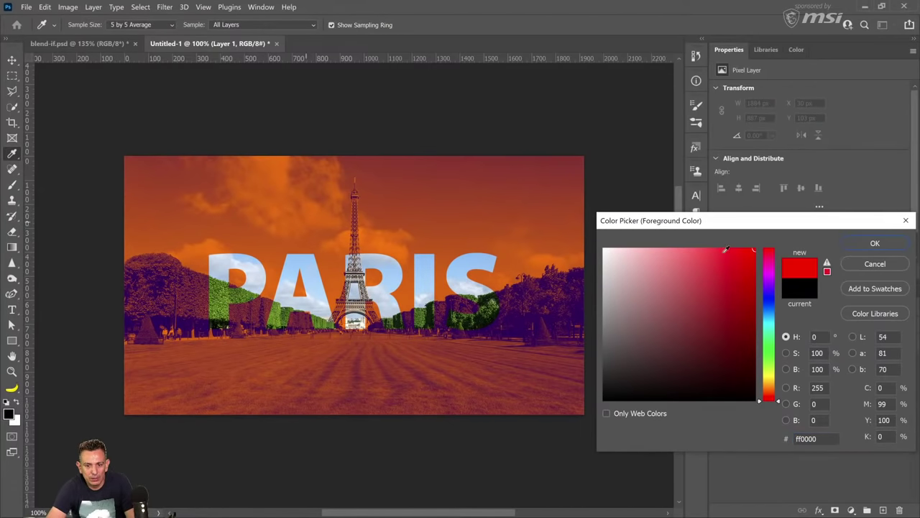
pyautogui.click(875, 243)
pyautogui.moveTo(173, 205)
pyautogui.mouseDown()
pyautogui.moveTo(237, 198)
pyautogui.moveTo(251, 237)
pyautogui.moveTo(309, 209)
pyautogui.moveTo(350, 208)
pyautogui.moveTo(403, 276)
pyautogui.moveTo(402, 345)
pyautogui.moveTo(288, 309)
pyautogui.moveTo(172, 324)
pyautogui.moveTo(162, 370)
pyautogui.mouseUp()
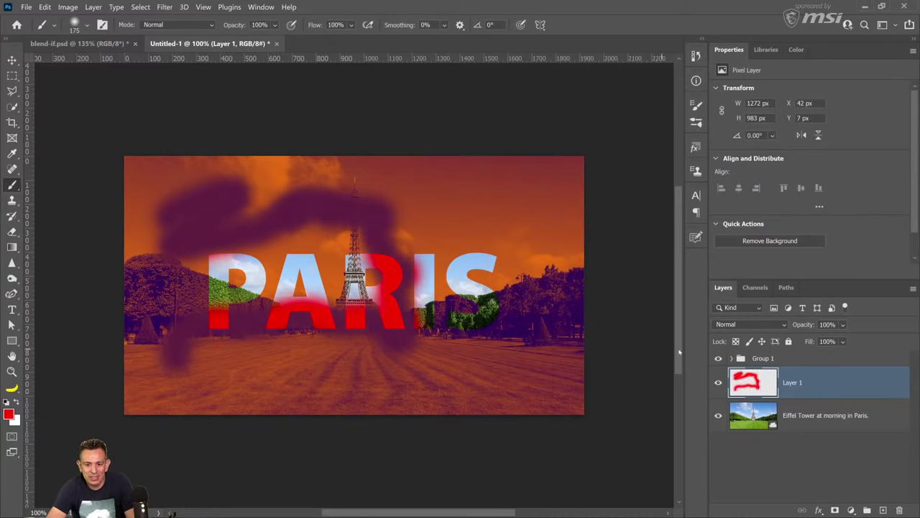
# Move Layer 1 into Group 1 below Gradient Map 1, then back out again
pyautogui.click(738, 361)
pyautogui.click(731, 358)
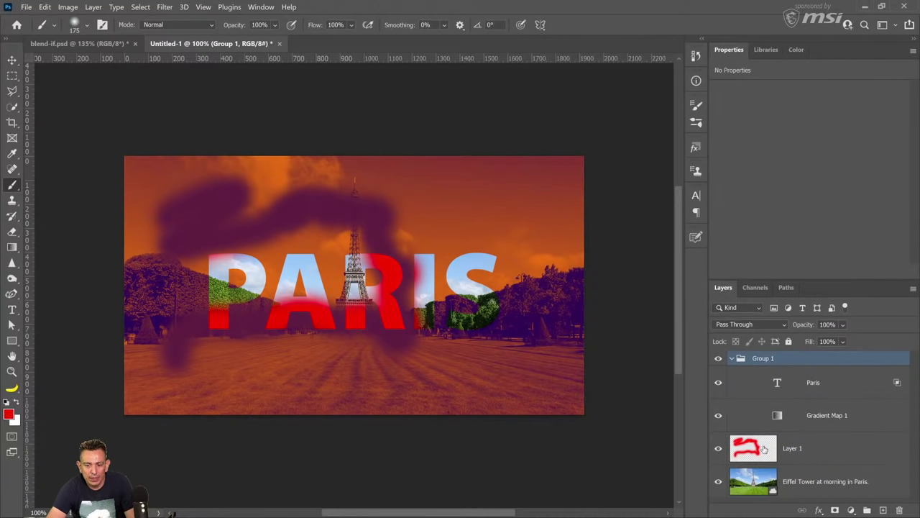
pyautogui.moveTo(765, 450); pyautogui.dragTo(767, 427)
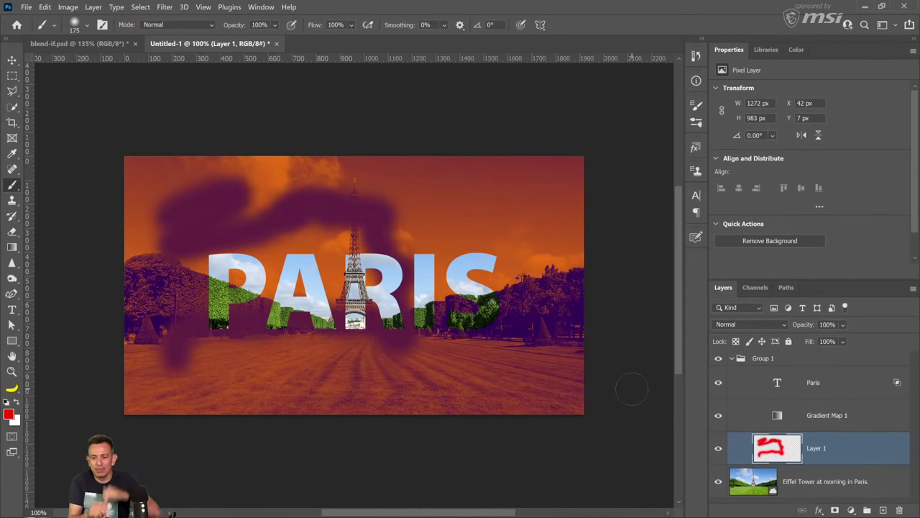
pyautogui.moveTo(773, 458); pyautogui.dragTo(781, 467)
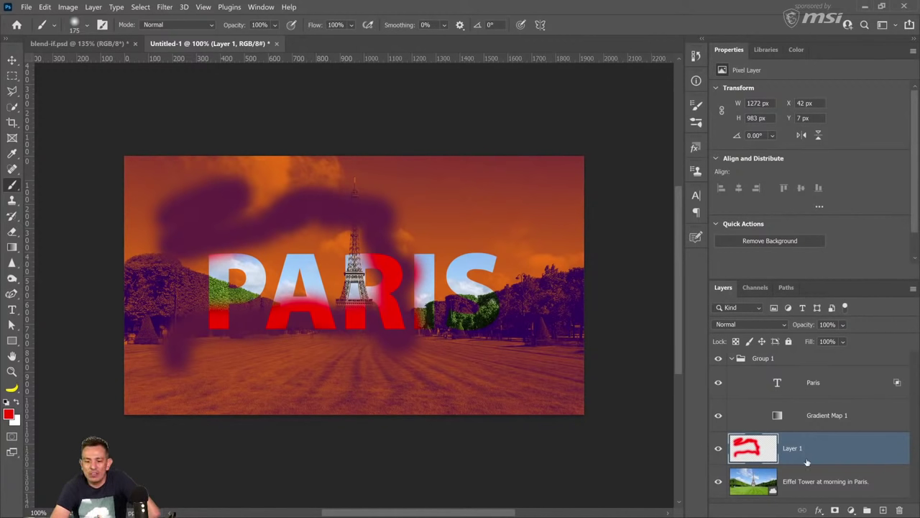
# Delete Group 1 with the PARIS text and Layer 1 with the red strokes
pyautogui.click(732, 358)
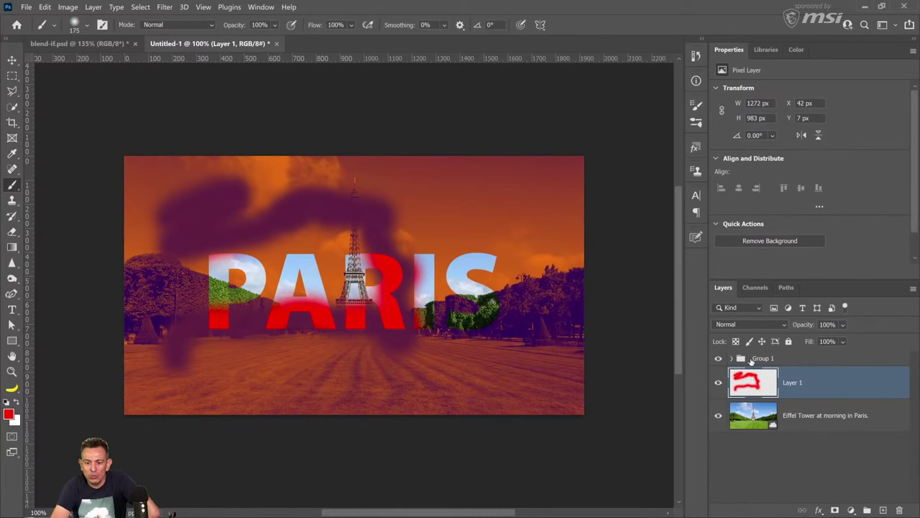
pyautogui.moveTo(751, 359); pyautogui.dragTo(899, 510)
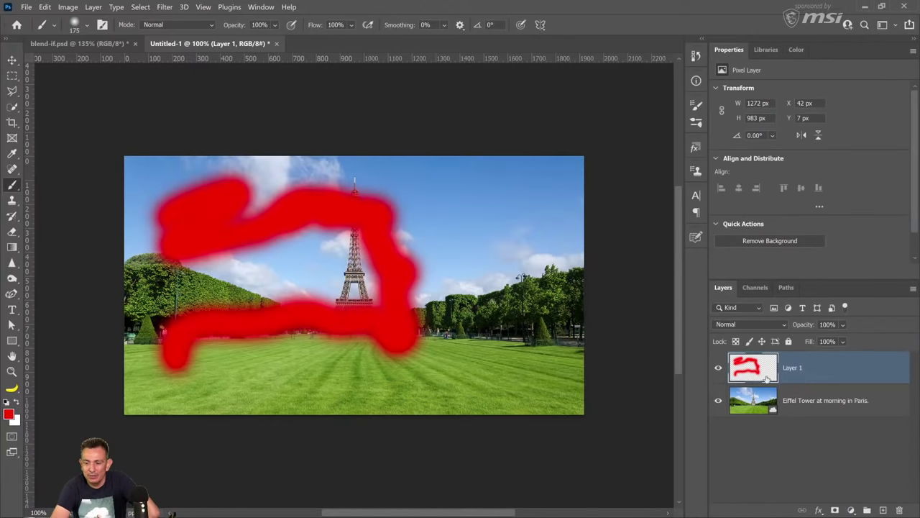
pyautogui.moveTo(766, 379); pyautogui.dragTo(899, 510)
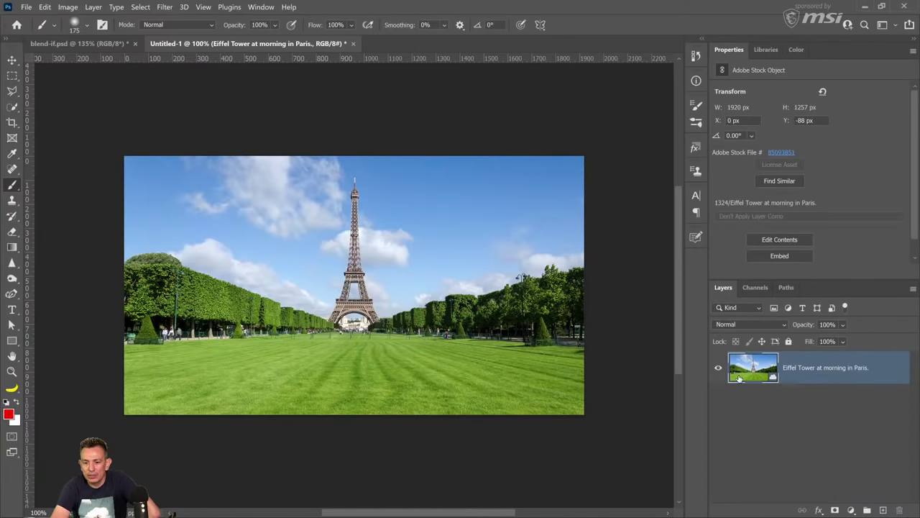
pyautogui.moveTo(738, 379); pyautogui.dragTo(845, 466)
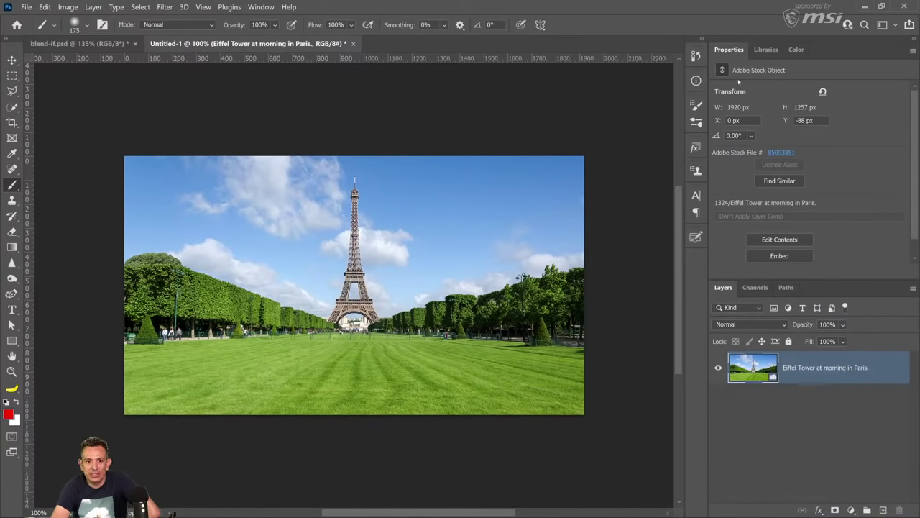
# Search the Creative Cloud library for 'portrait' and open the street portrait asset
pyautogui.click(765, 50)
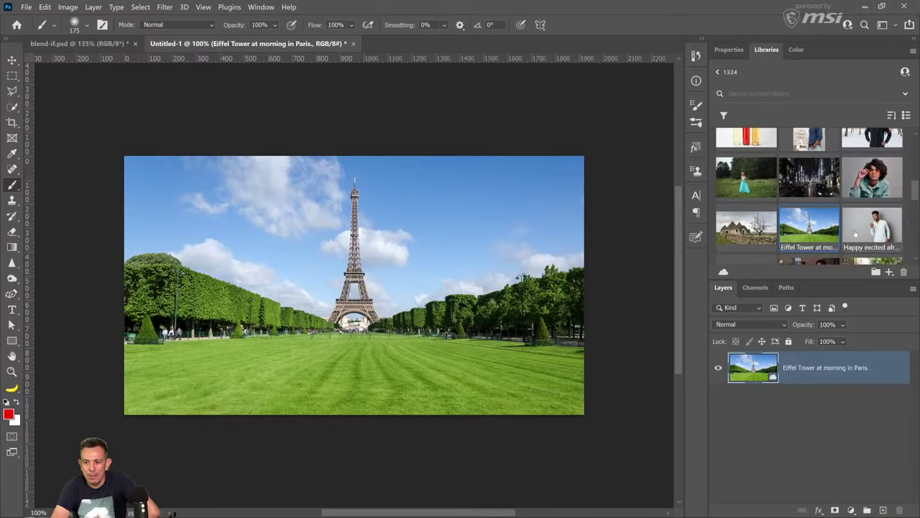
pyautogui.scroll(-10, 834, 232)
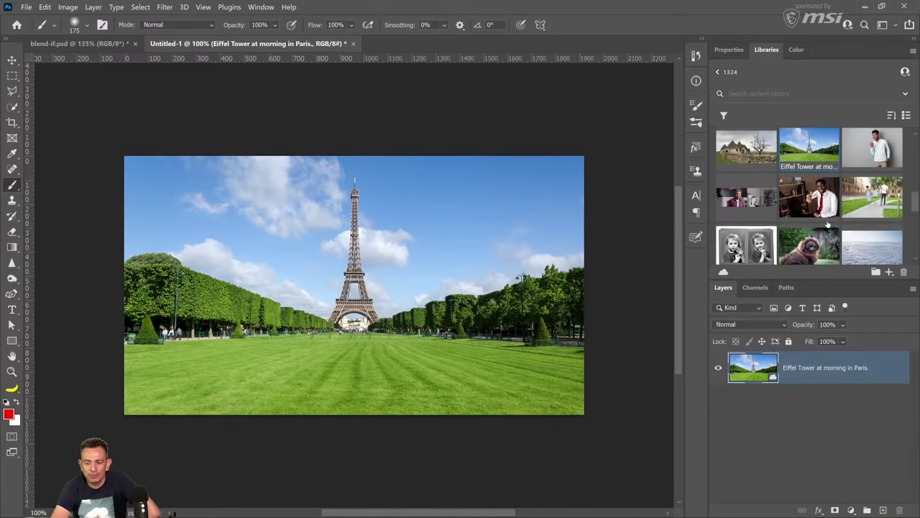
pyautogui.scroll(6, 827, 226)
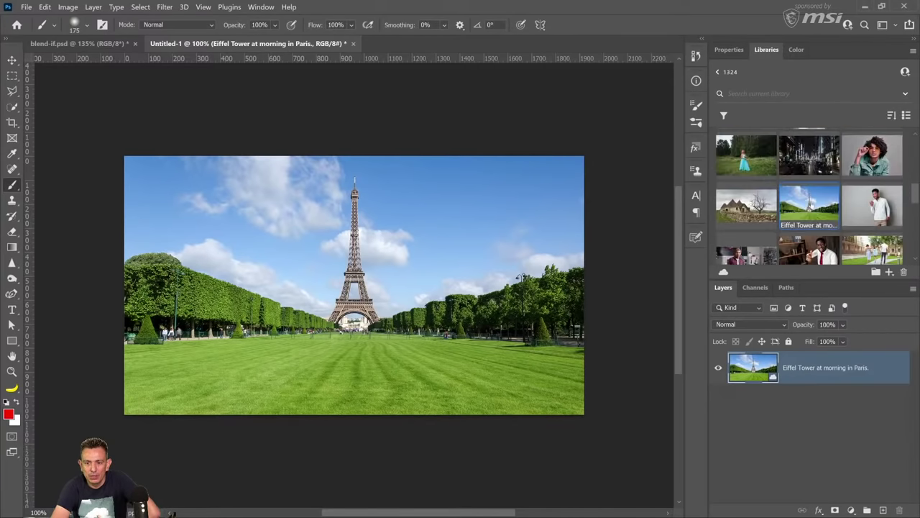
pyautogui.click(759, 93)
pyautogui.write('porta')
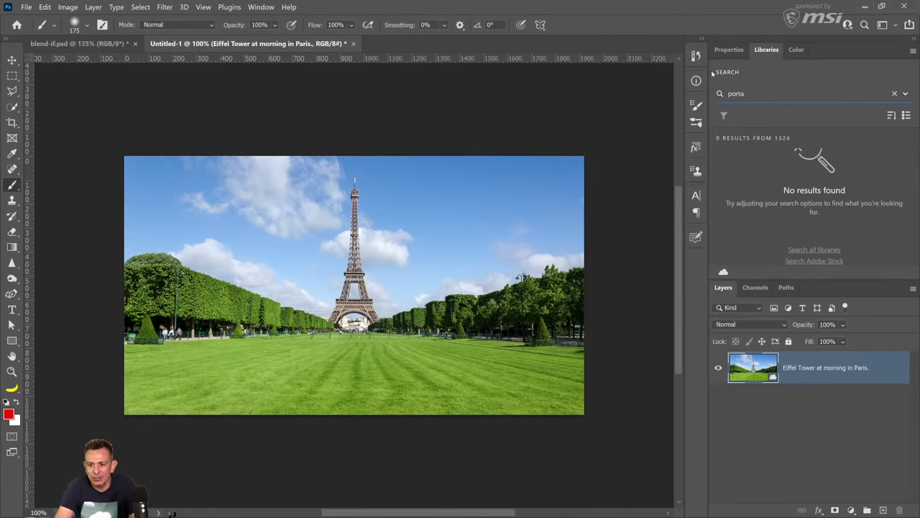
pyautogui.press('BackSpace')
pyautogui.write('r')
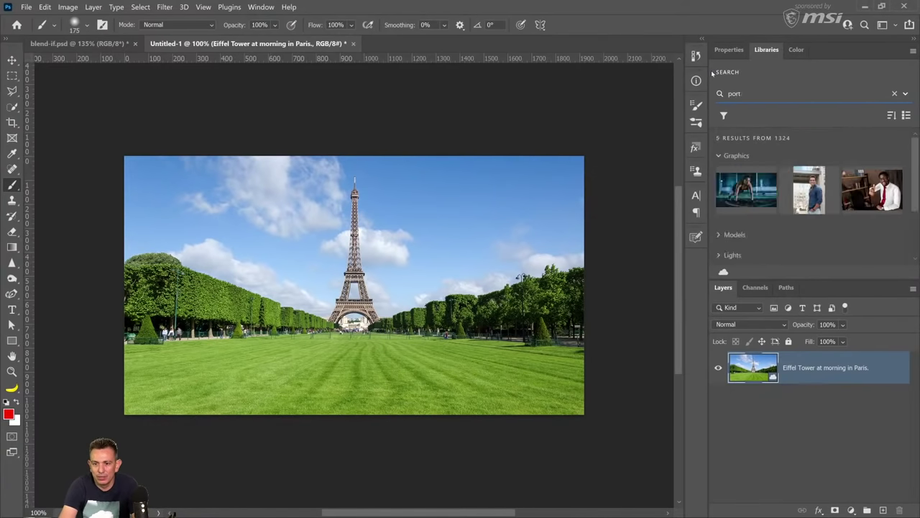
pyautogui.write('ait')
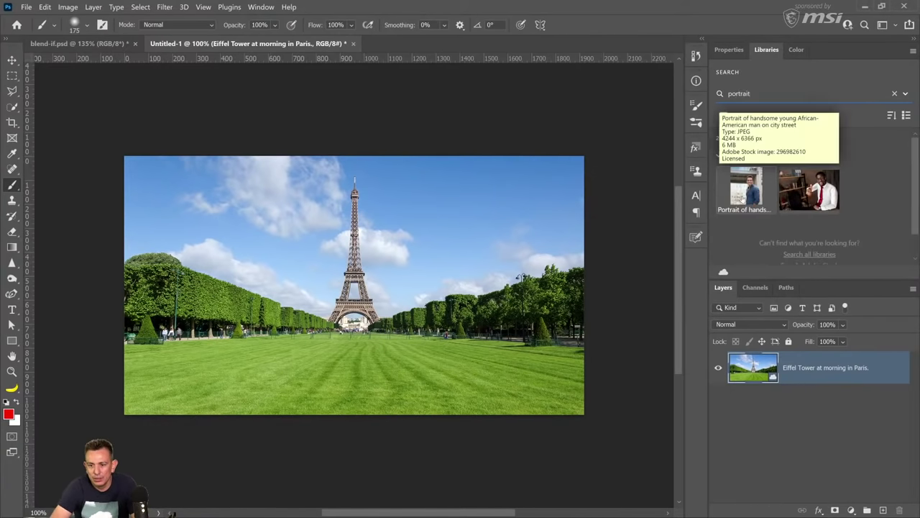
pyautogui.doubleClick(747, 193)
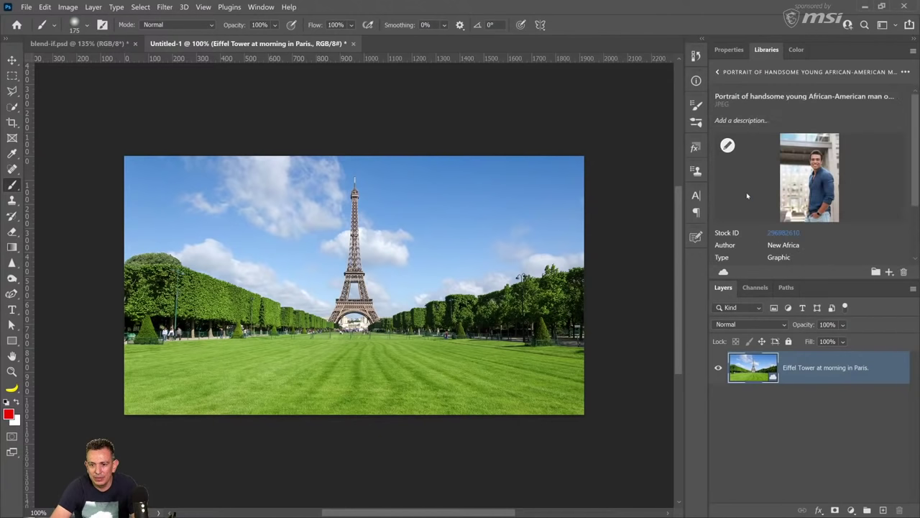
pyautogui.click(727, 145)
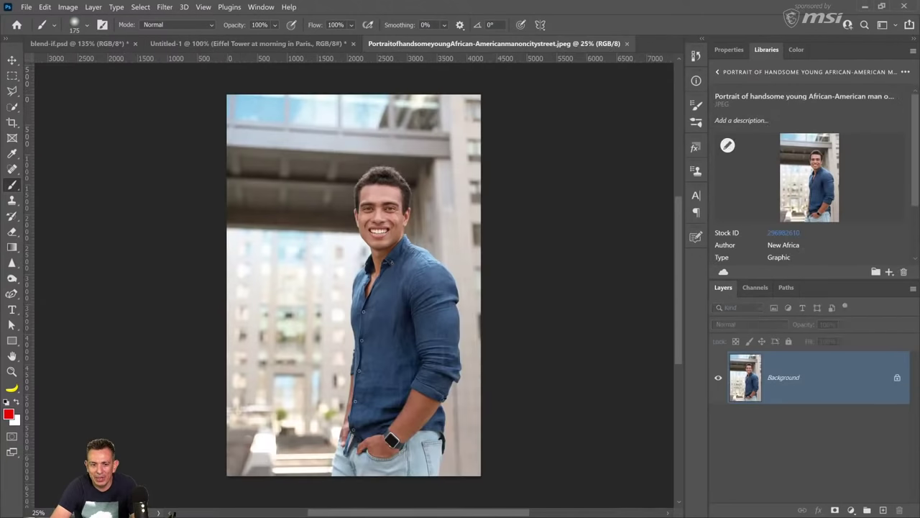
# Zoom in on the man's face and add a Curves layer with darker shadows and lifted highlights
pyautogui.click(11, 371)
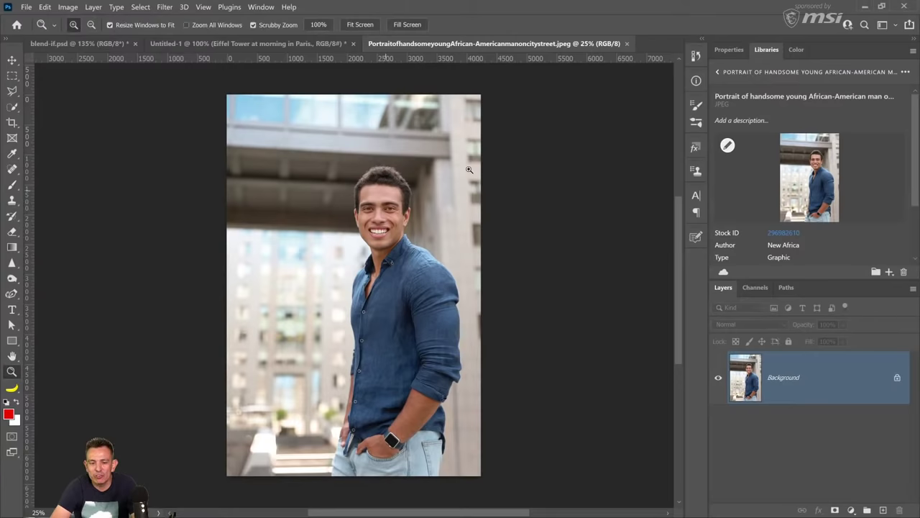
pyautogui.moveTo(468, 170); pyautogui.dragTo(339, 270)
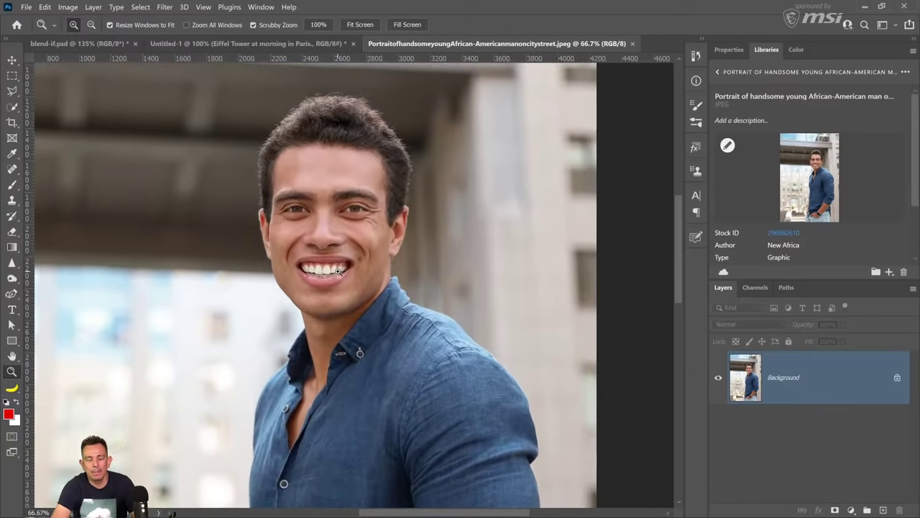
pyautogui.scroll(-2, 336, 270)
pyautogui.scroll(2, 336, 270)
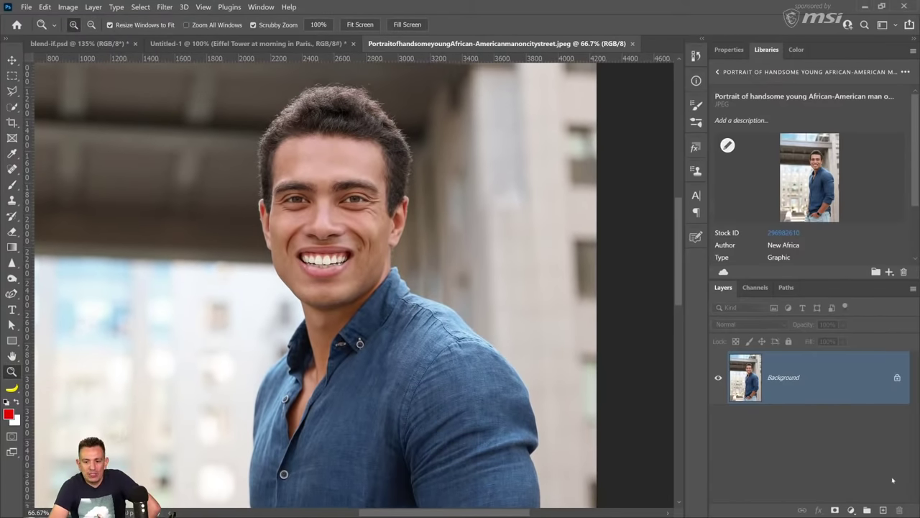
pyautogui.click(851, 510)
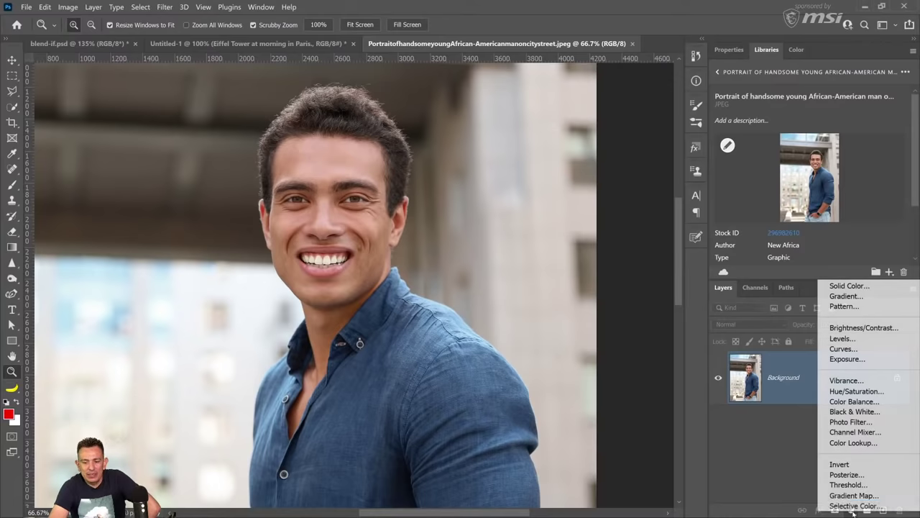
pyautogui.click(861, 350)
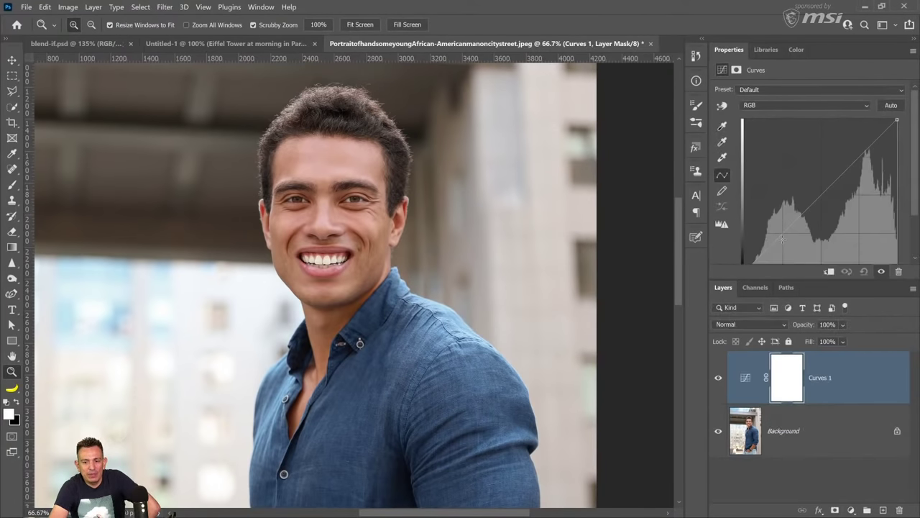
pyautogui.moveTo(786, 223); pyautogui.dragTo(786, 247)
pyautogui.moveTo(849, 180)
pyautogui.mouseDown()
pyautogui.moveTo(840, 174)
pyautogui.moveTo(844, 181)
pyautogui.mouseUp()
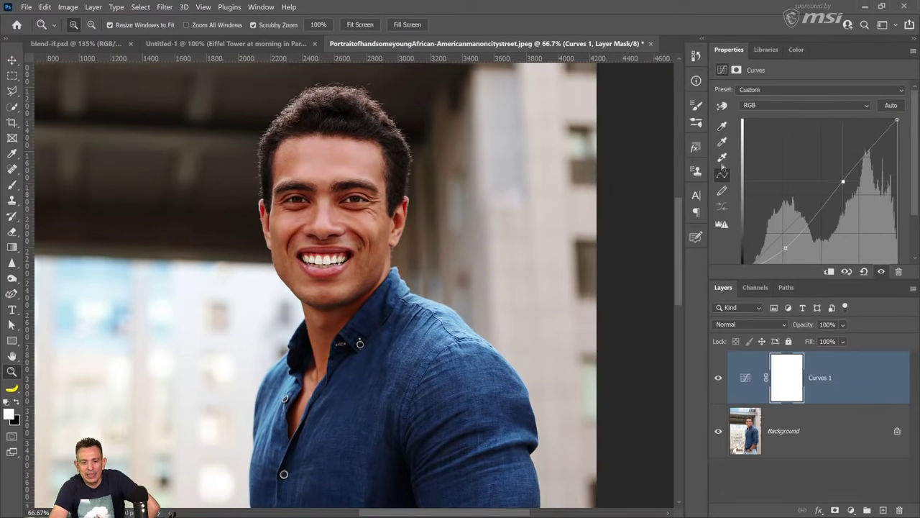
# Fade Curves 1 out of the bright tones with a split This Layer white Blend If slider
pyautogui.doubleClick(869, 394)
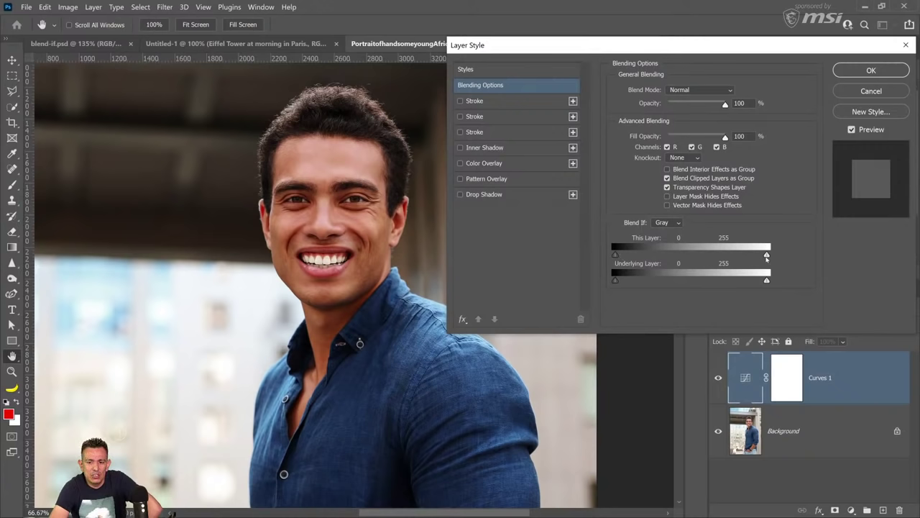
pyautogui.moveTo(767, 256); pyautogui.dragTo(743, 256)
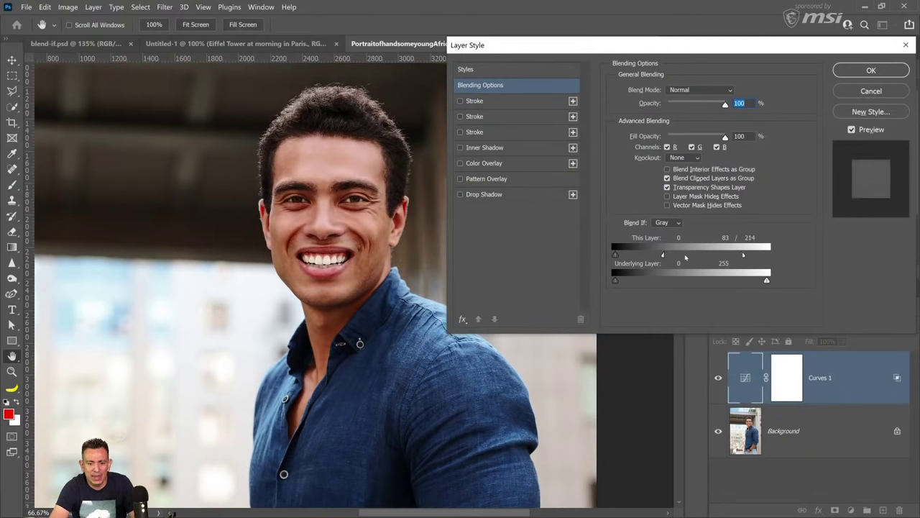
pyautogui.moveTo(663, 256); pyautogui.dragTo(675, 259)
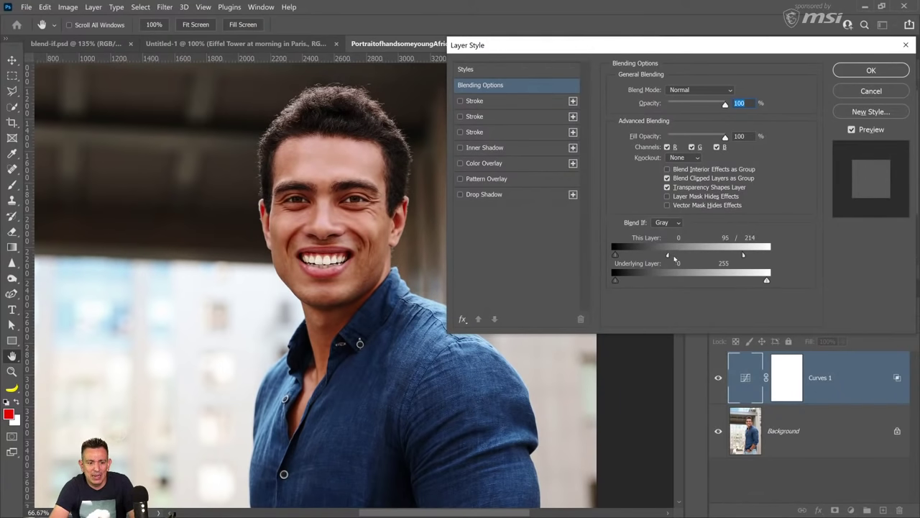
pyautogui.click(886, 72)
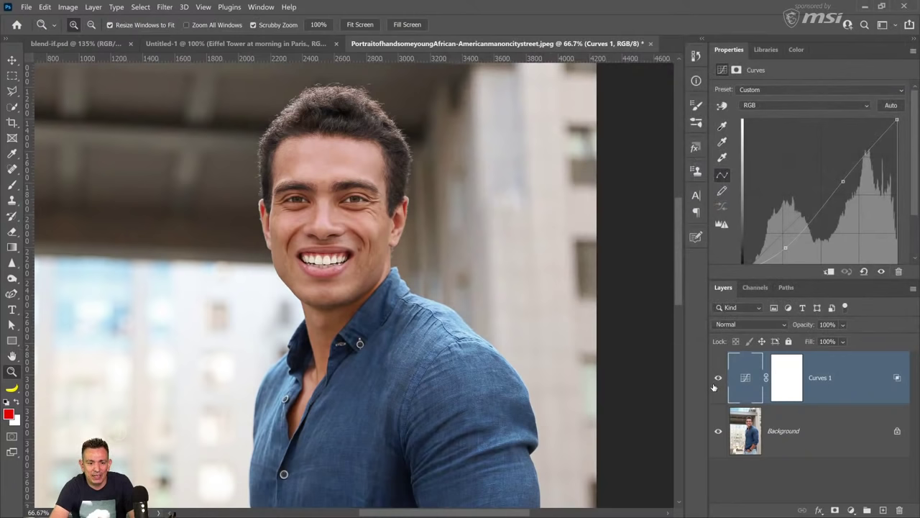
# Bend the Blue channel curve of Curves 1 to warm the image
pyautogui.click(806, 106)
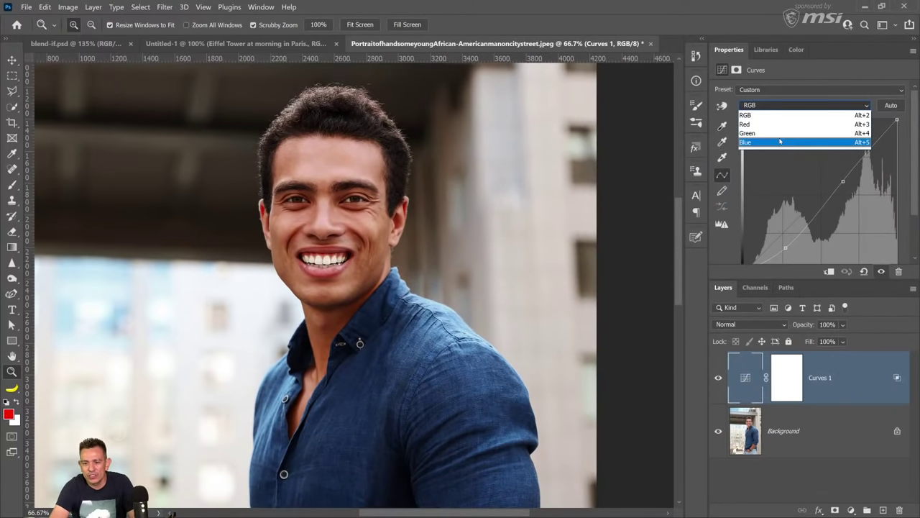
pyautogui.click(780, 142)
pyautogui.click(824, 213)
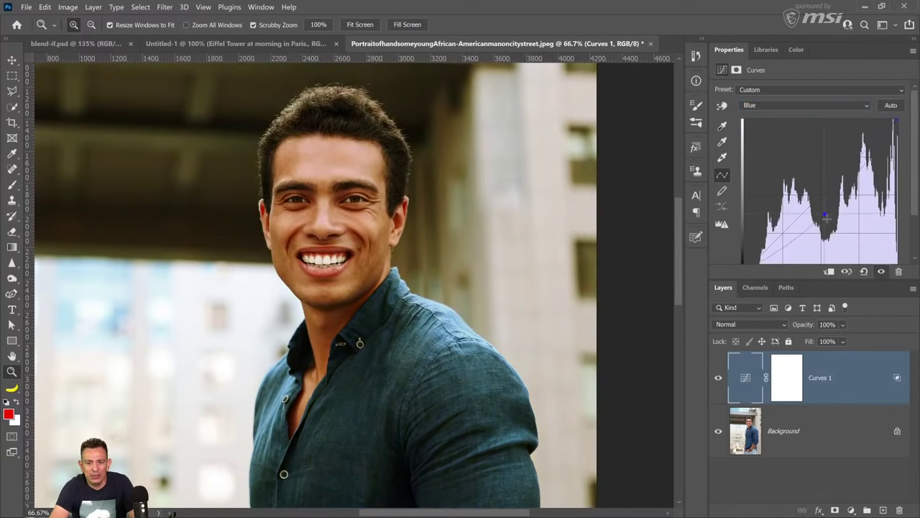
pyautogui.moveTo(825, 216); pyautogui.dragTo(801, 224)
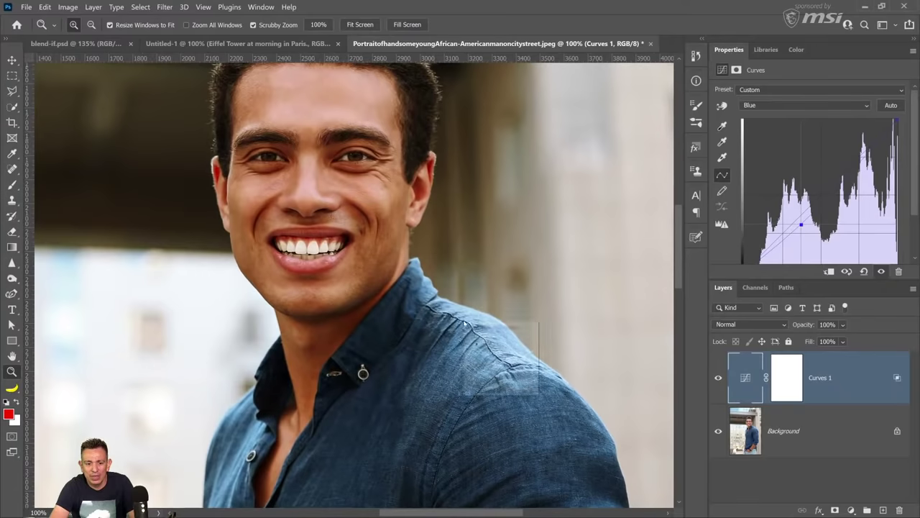
# Fit the photo on screen, compare with Curves 1 hidden, then delete Curves 1
pyautogui.hotkey('ctrl', '0')
pyautogui.click(718, 378)
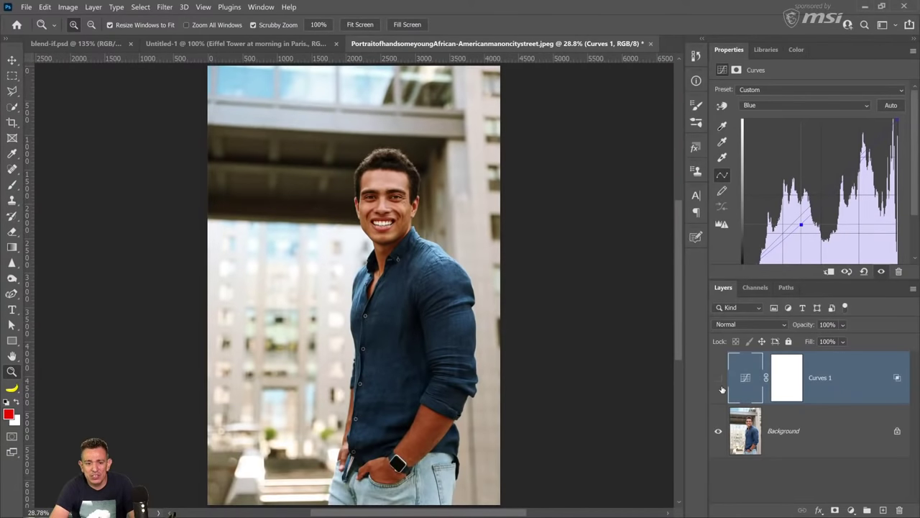
pyautogui.click(721, 389)
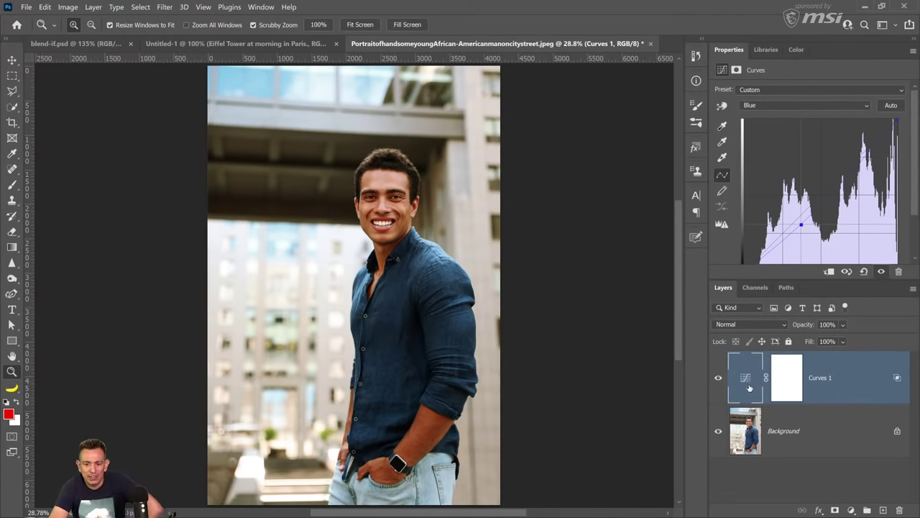
pyautogui.moveTo(750, 388); pyautogui.dragTo(899, 510)
# Zoom in on the chin, sample its skin tone, and paint a short stroke on a new Layer 1
pyautogui.click(395, 227)
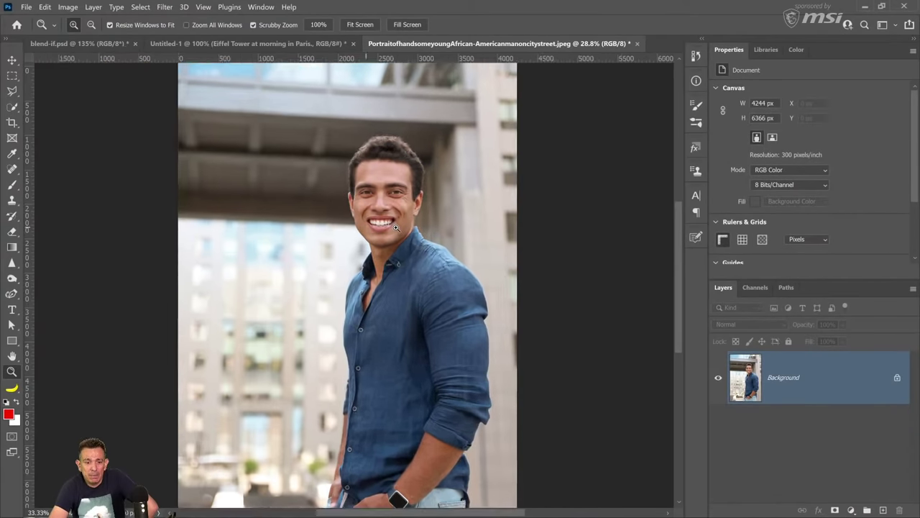
pyautogui.moveTo(395, 227); pyautogui.dragTo(400, 216)
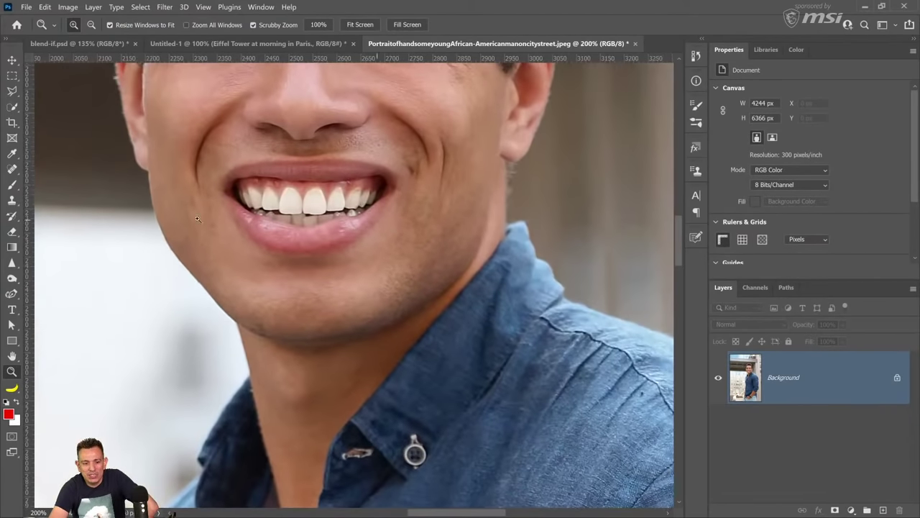
pyautogui.press('i')
pyautogui.click(307, 296)
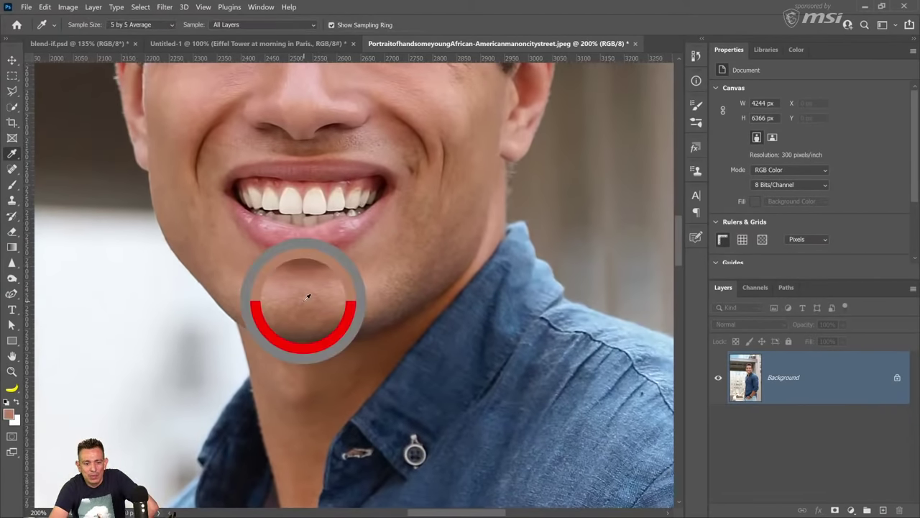
pyautogui.press('b')
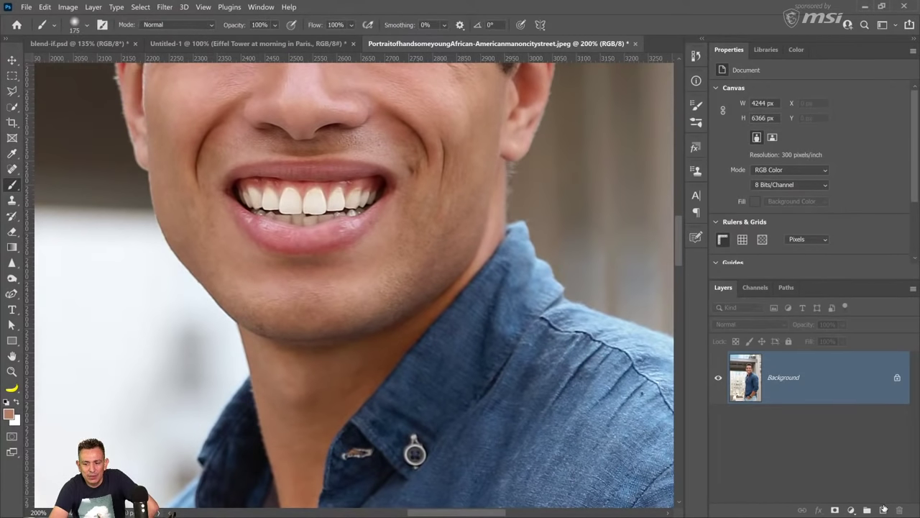
pyautogui.click(884, 510)
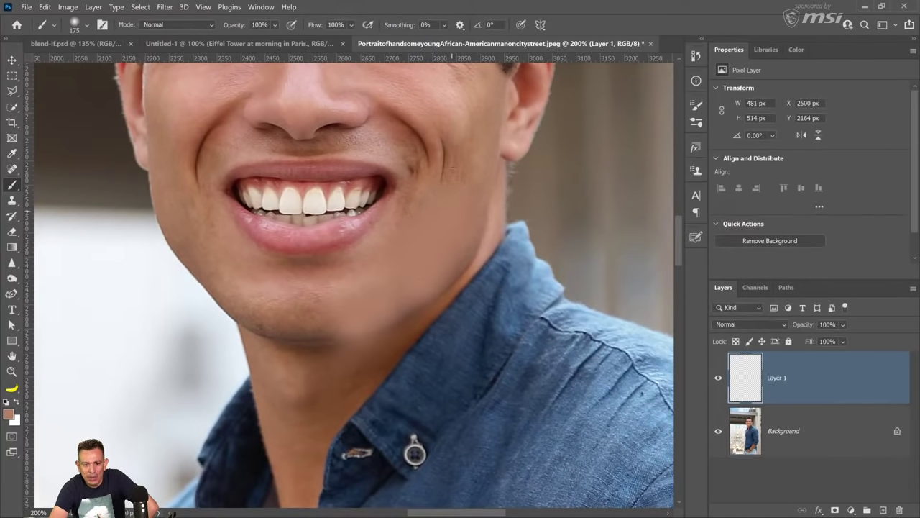
pyautogui.moveTo(448, 181); pyautogui.dragTo(448, 157)
# Set Layer 1 to Color blend mode and compare it on and off, zoomed in on the chin
pyautogui.click(760, 325)
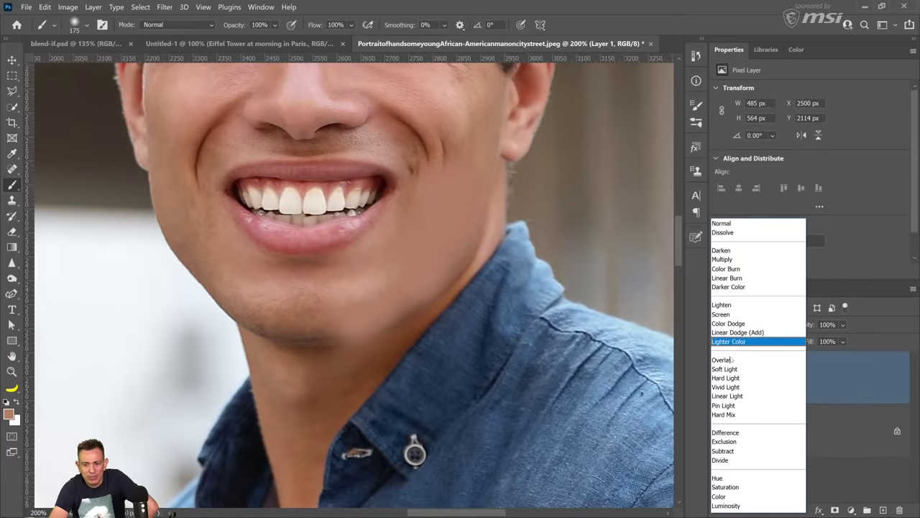
pyautogui.click(720, 496)
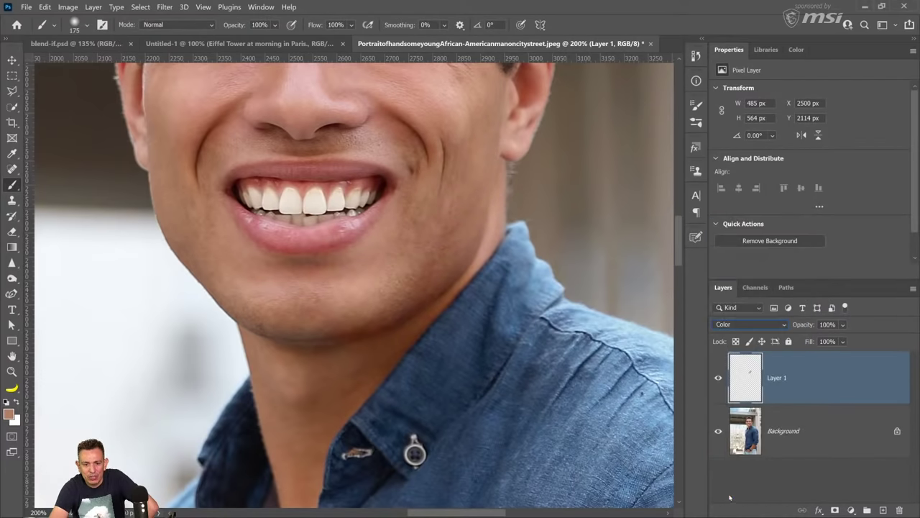
pyautogui.click(718, 378)
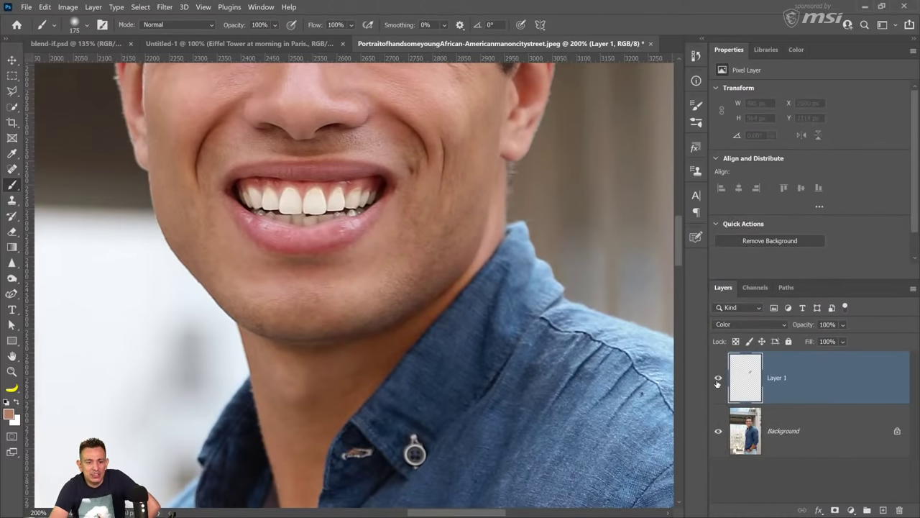
pyautogui.click(718, 378)
pyautogui.click(717, 379)
pyautogui.click(717, 378)
pyautogui.click(11, 370)
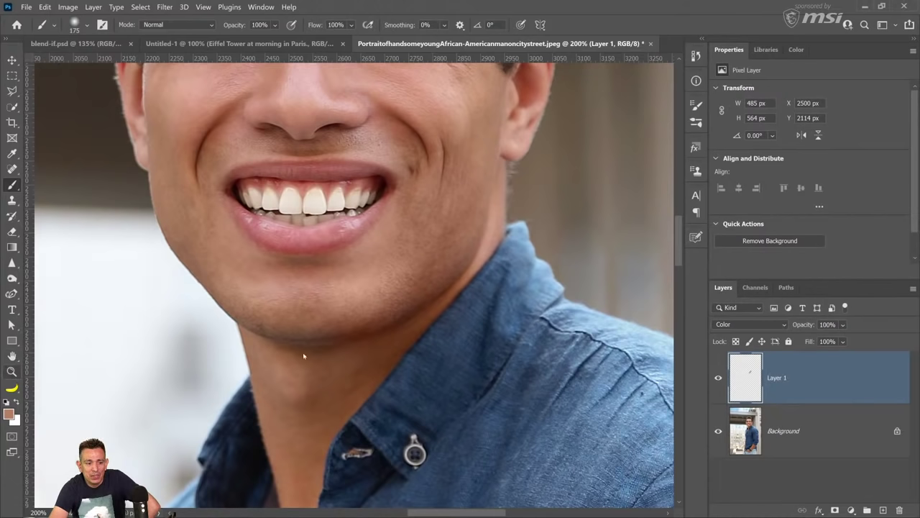
pyautogui.moveTo(303, 352); pyautogui.dragTo(392, 341)
pyautogui.click(718, 378)
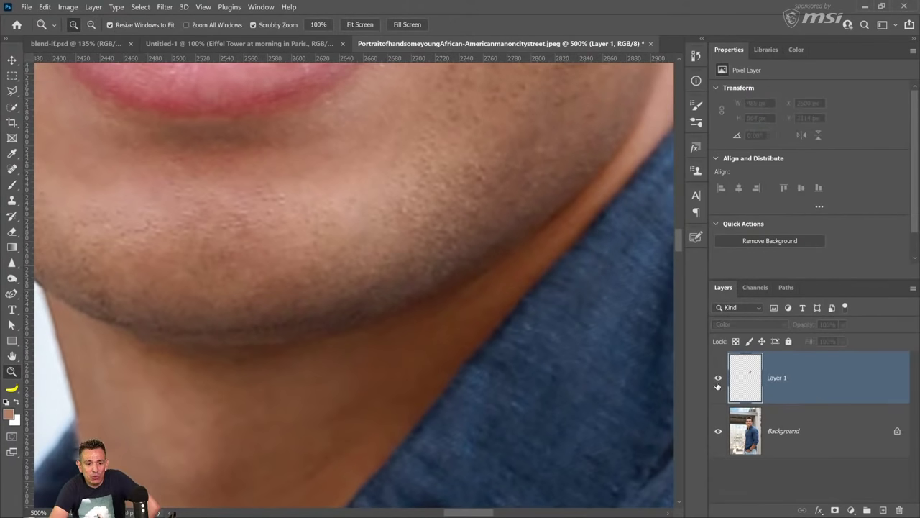
pyautogui.click(718, 378)
pyautogui.click(718, 378)
pyautogui.click(718, 378)
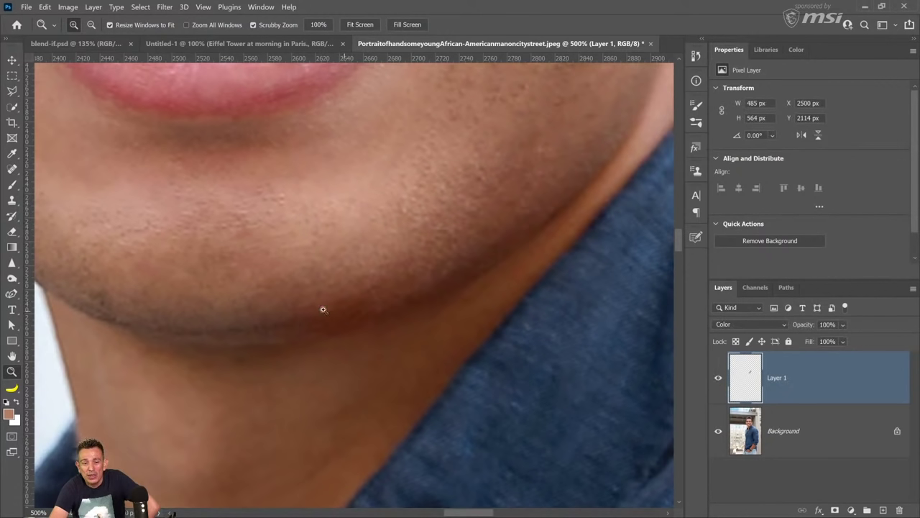
# Paint skin tone over the jawline and move Layer 1's Blend If This Layer black slider to 190
pyautogui.click(11, 185)
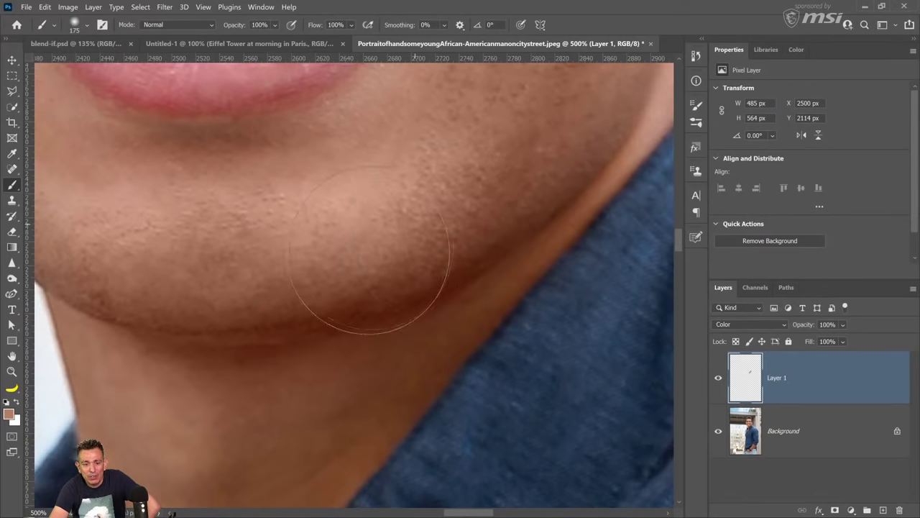
pyautogui.moveTo(532, 147)
pyautogui.mouseDown()
pyautogui.moveTo(501, 139)
pyautogui.moveTo(449, 244)
pyautogui.mouseUp()
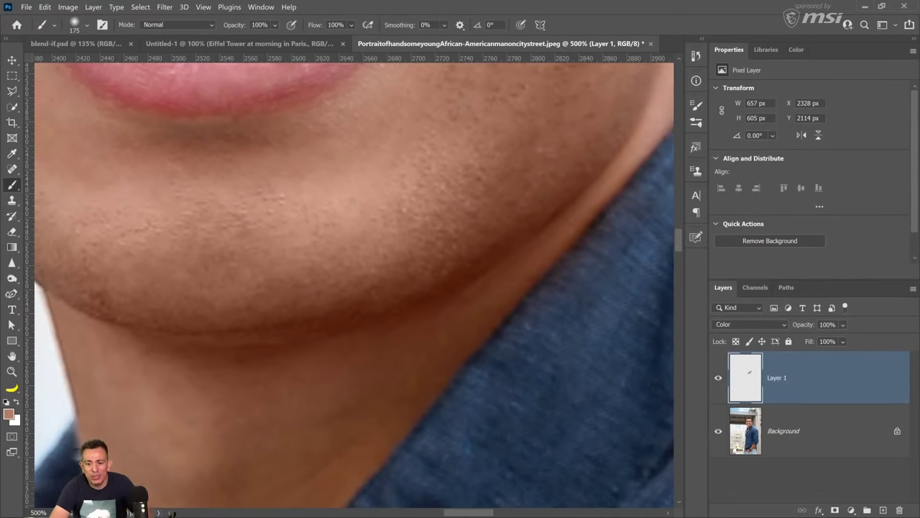
pyautogui.doubleClick(872, 385)
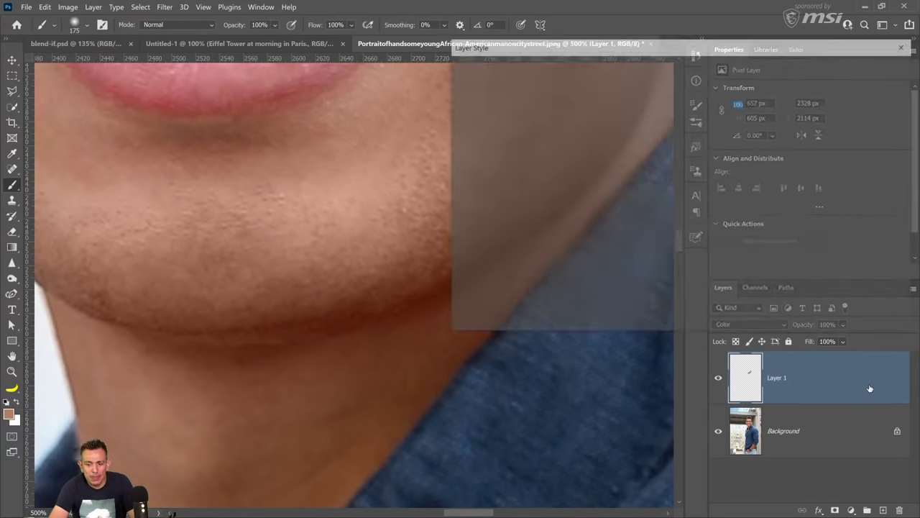
pyautogui.moveTo(616, 251); pyautogui.dragTo(693, 261)
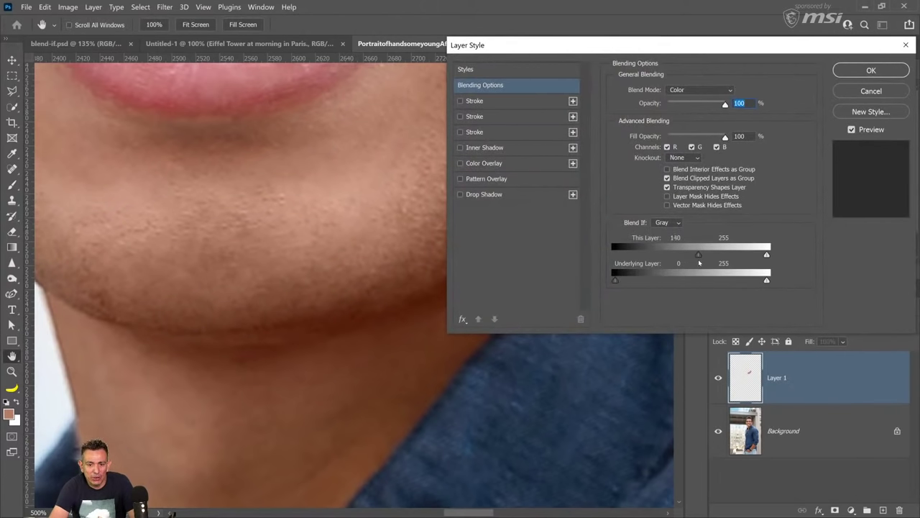
# Split the Blend If black slider for a smoother transition and apply the layer style
pyautogui.press('alt')
pyautogui.moveTo(698, 256); pyautogui.dragTo(709, 260)
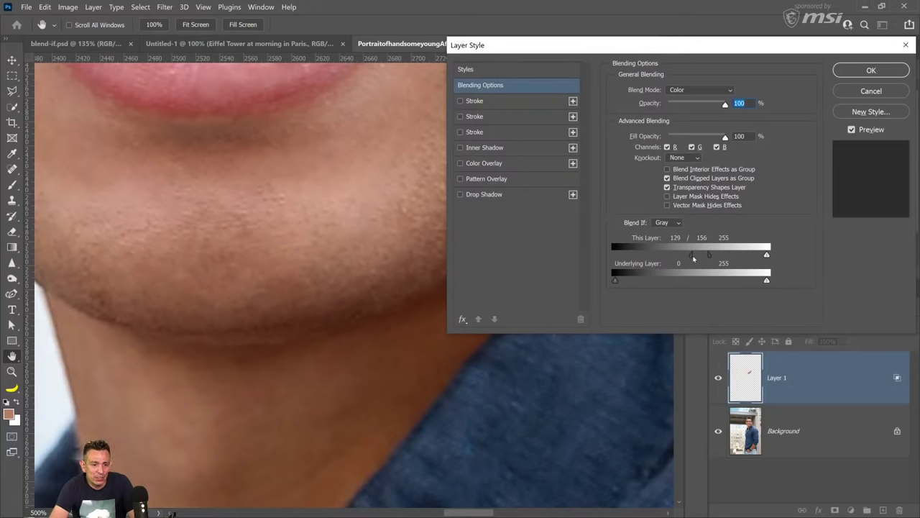
pyautogui.click(869, 71)
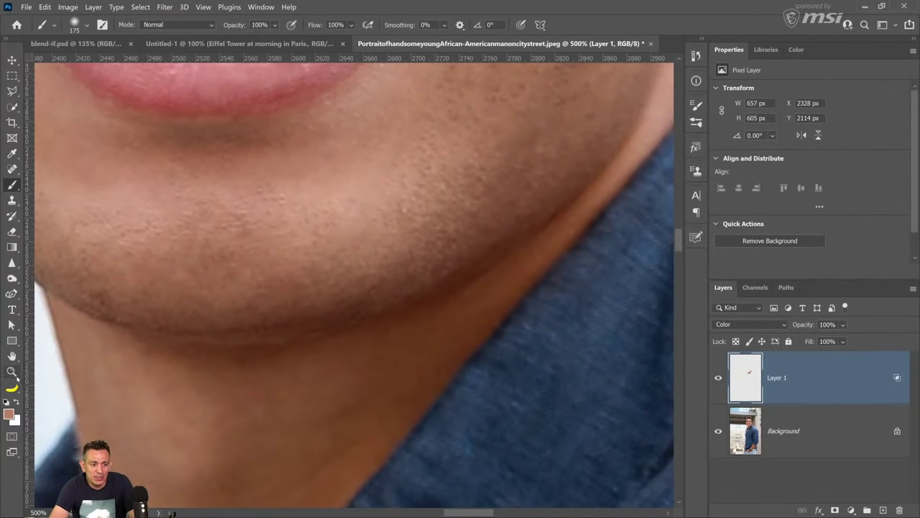
# Compare Layer 1 on and off, leave it visible, and fit the image on screen
pyautogui.click(718, 377)
pyautogui.click(718, 377)
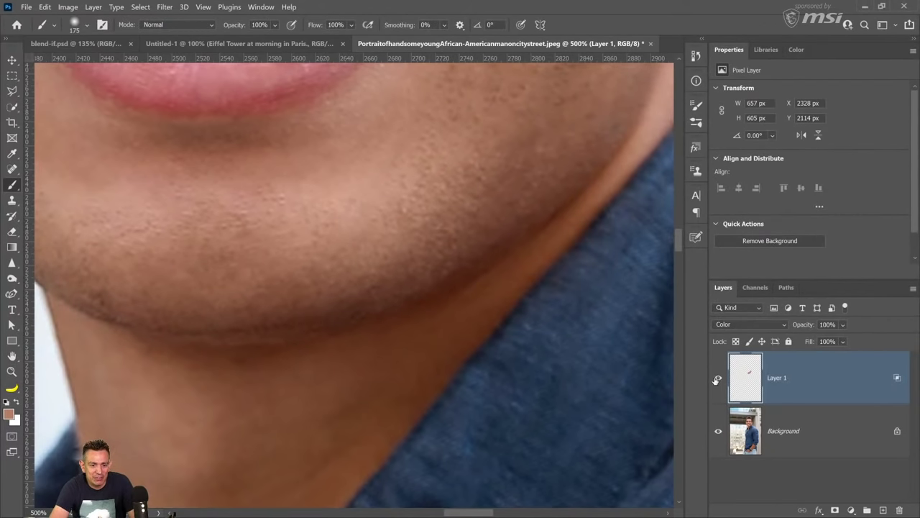
pyautogui.click(718, 378)
pyautogui.click(717, 378)
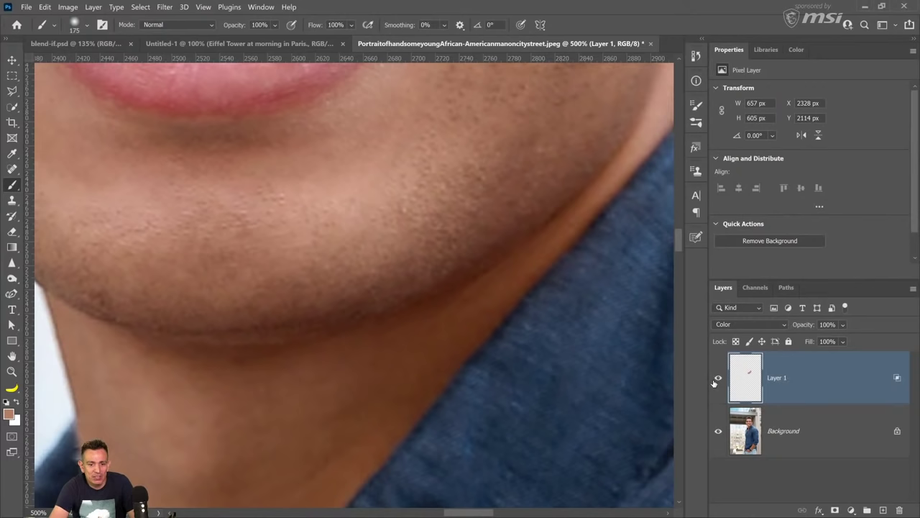
pyautogui.doubleClick(11, 356)
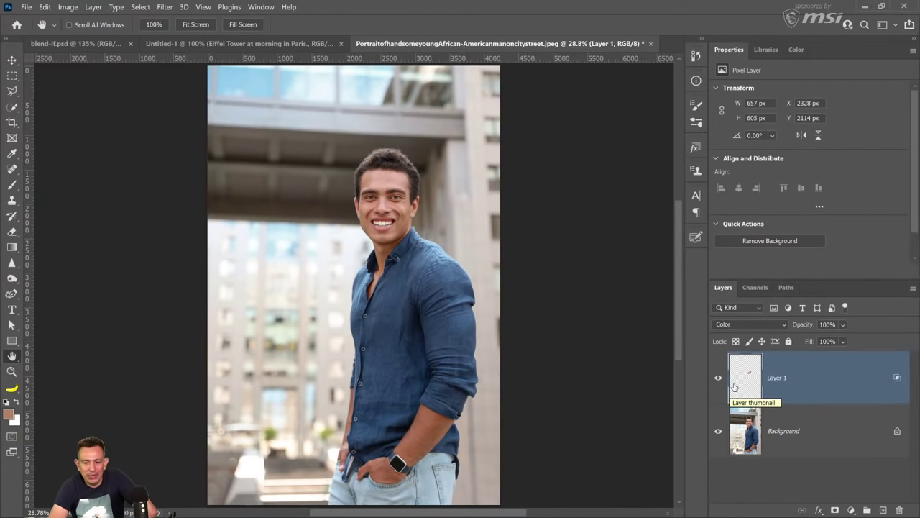
# Drag the skin-tone Layer 1 to the trash
pyautogui.moveTo(745, 382); pyautogui.dragTo(901, 510)
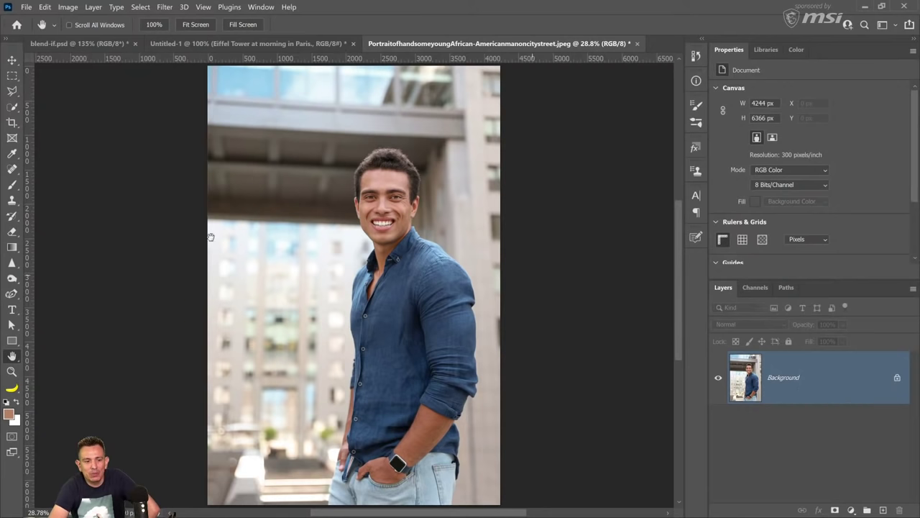
# Type 'Fill' on the portrait, then enlarge it and centre it across the man's torso
pyautogui.click(11, 309)
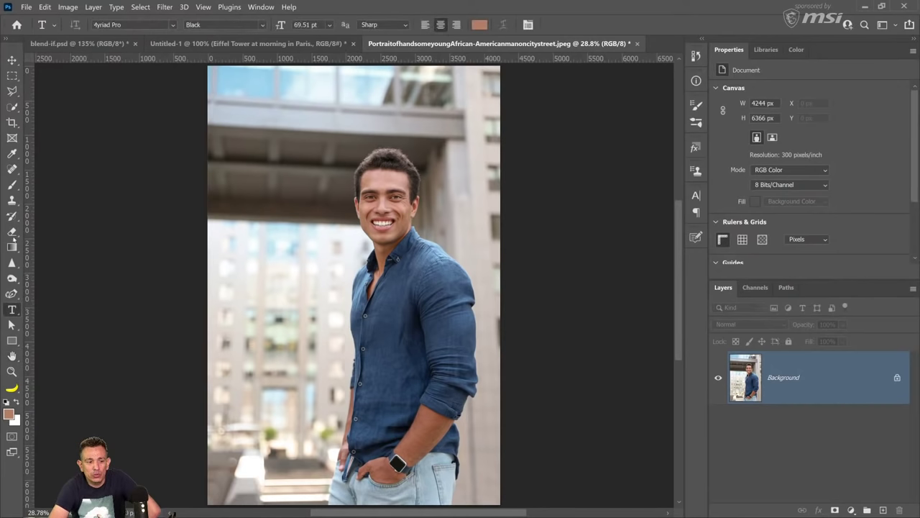
pyautogui.click(295, 302)
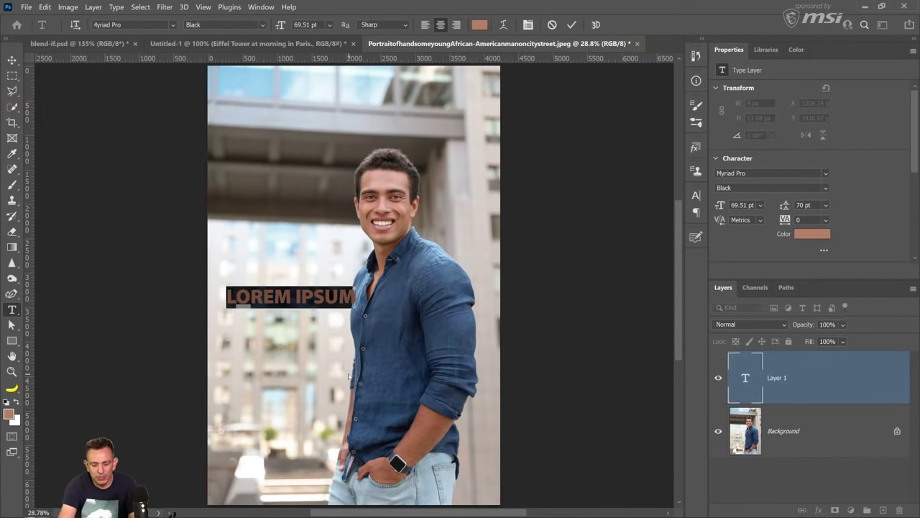
pyautogui.write('Fill')
pyautogui.click(89, 156)
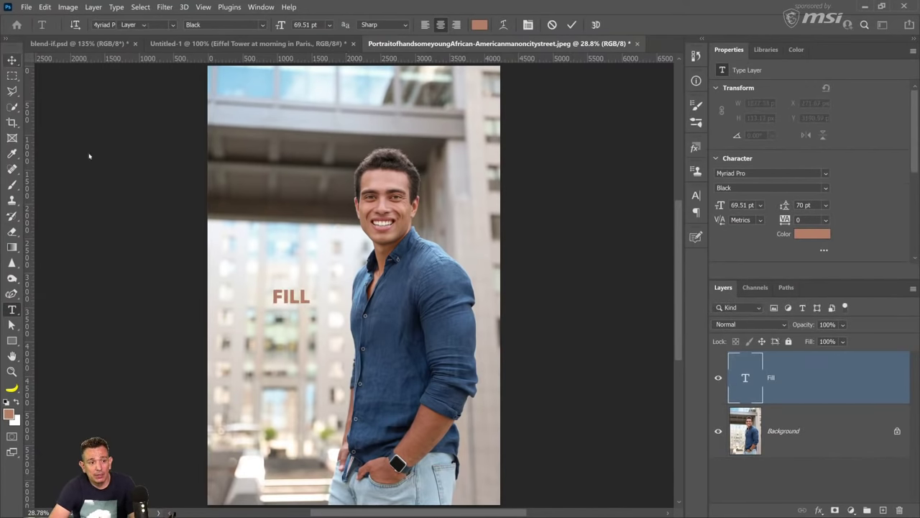
pyautogui.hotkey('ctrl', 't')
pyautogui.moveTo(311, 306); pyautogui.dragTo(451, 450)
pyautogui.moveTo(425, 375); pyautogui.dragTo(412, 376)
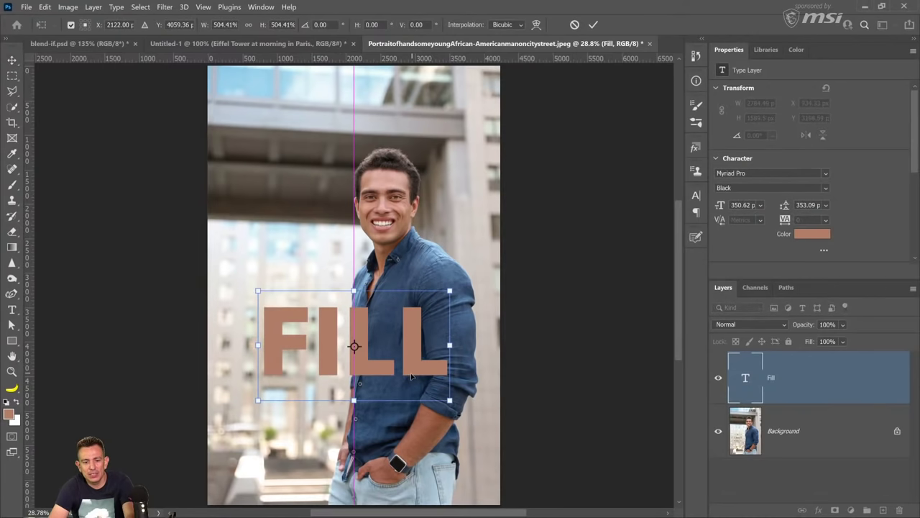
pyautogui.press('Return')
# Try lowering the FILL layer's opacity, restore it to 100%, then lower its fill amount
pyautogui.click(843, 324)
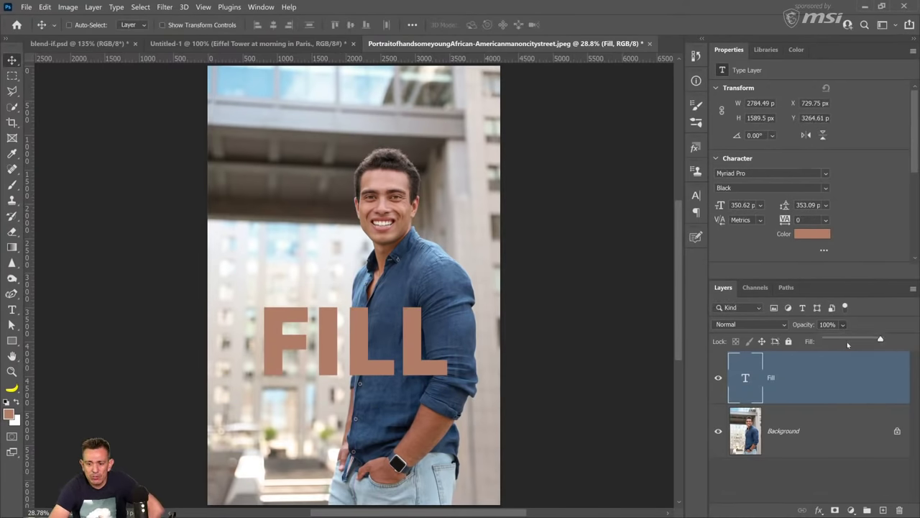
pyautogui.click(846, 340)
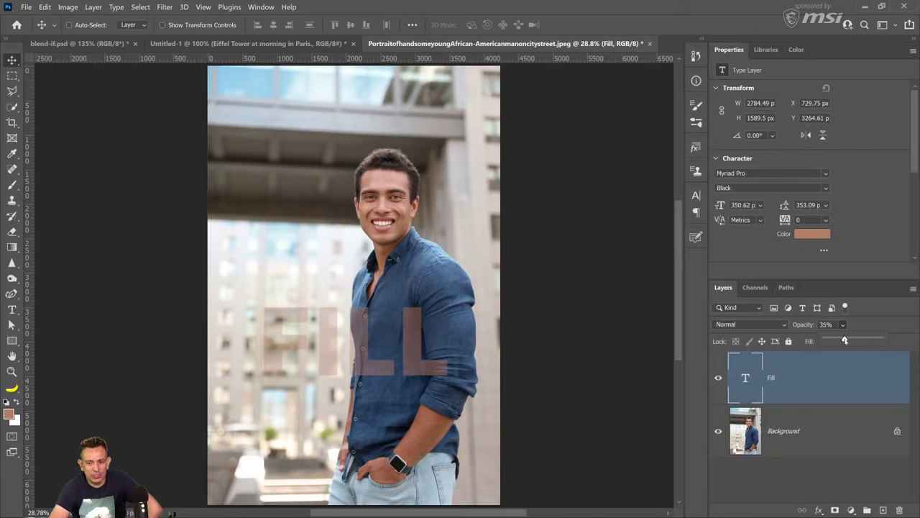
pyautogui.moveTo(845, 341); pyautogui.dragTo(881, 331)
pyautogui.click(844, 342)
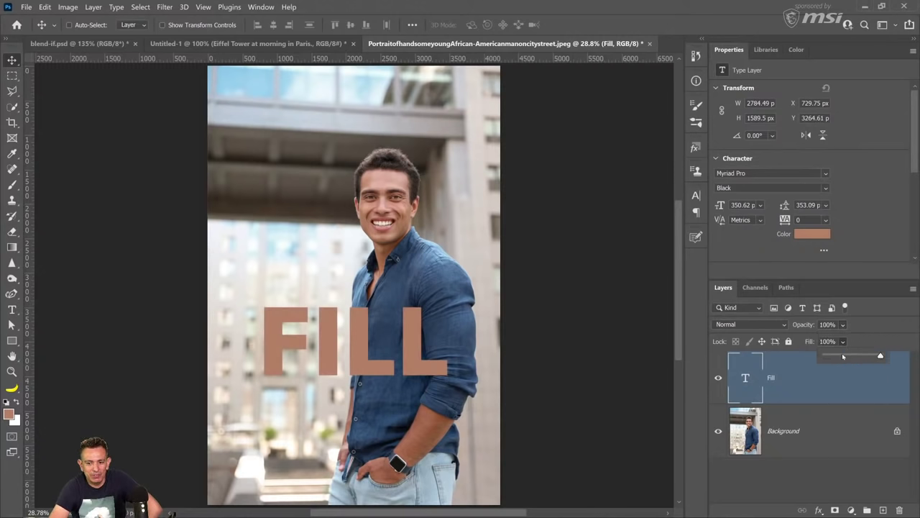
pyautogui.moveTo(845, 356); pyautogui.dragTo(880, 356)
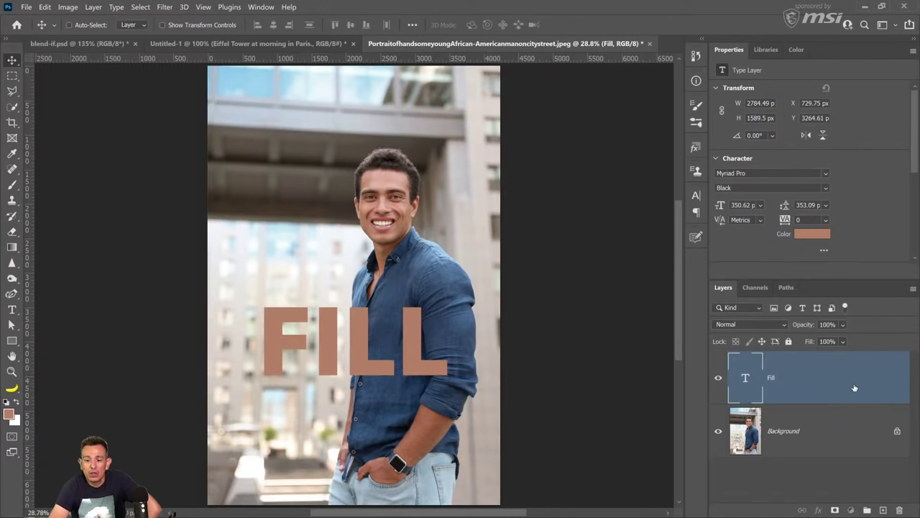
# Reset the Fill layer's effects list and add a 27 px Stroke positioned Inside
pyautogui.doubleClick(854, 388)
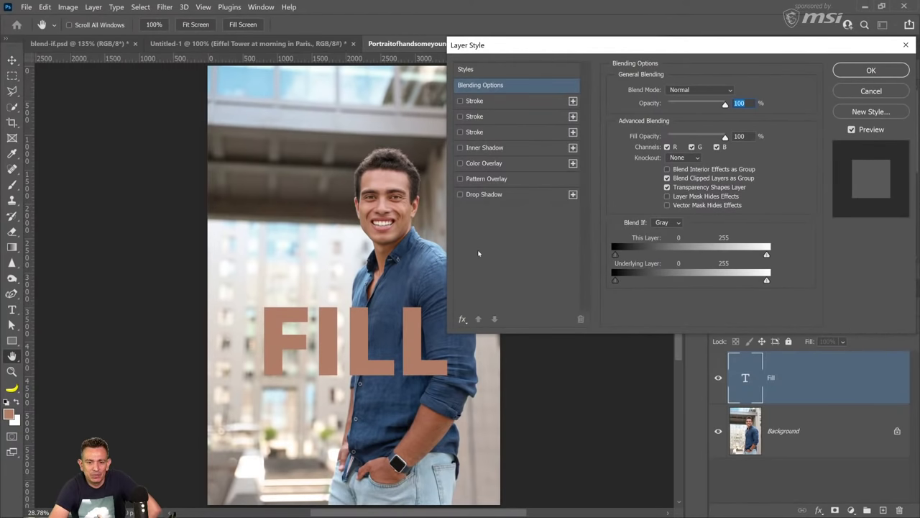
pyautogui.click(463, 320)
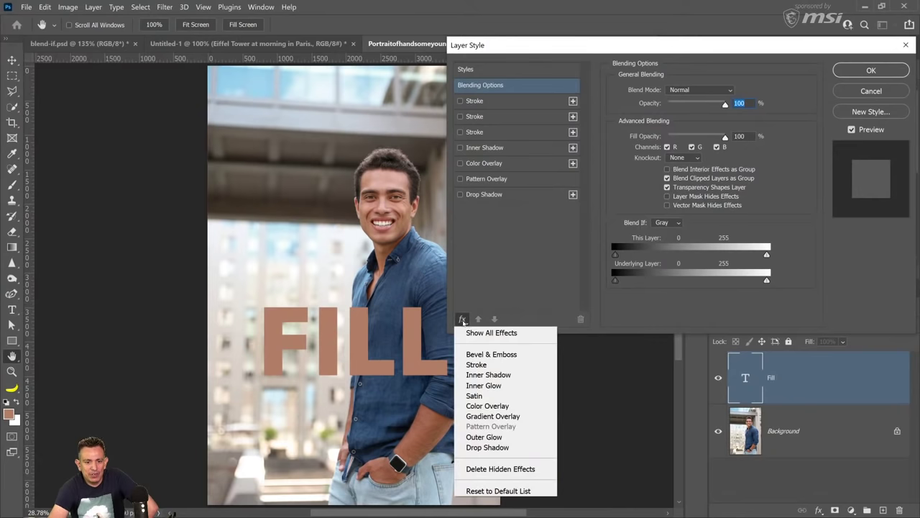
pyautogui.click(503, 491)
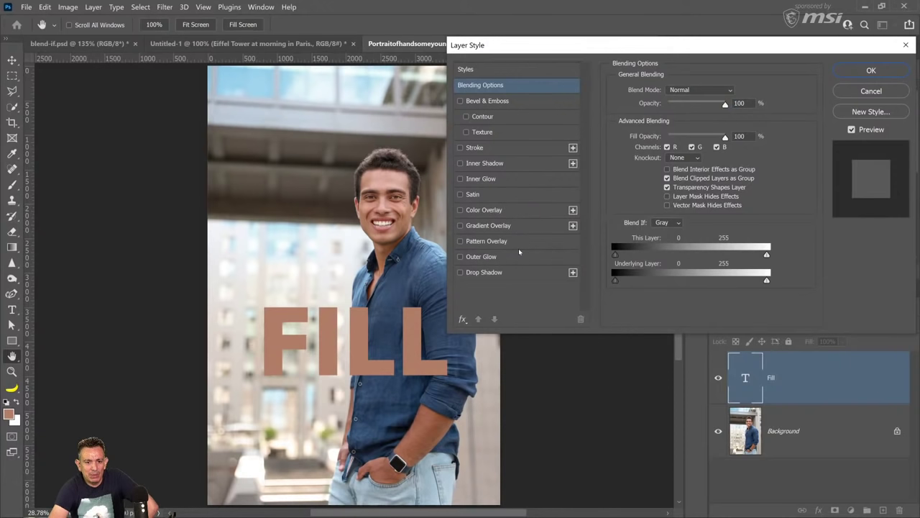
pyautogui.click(473, 148)
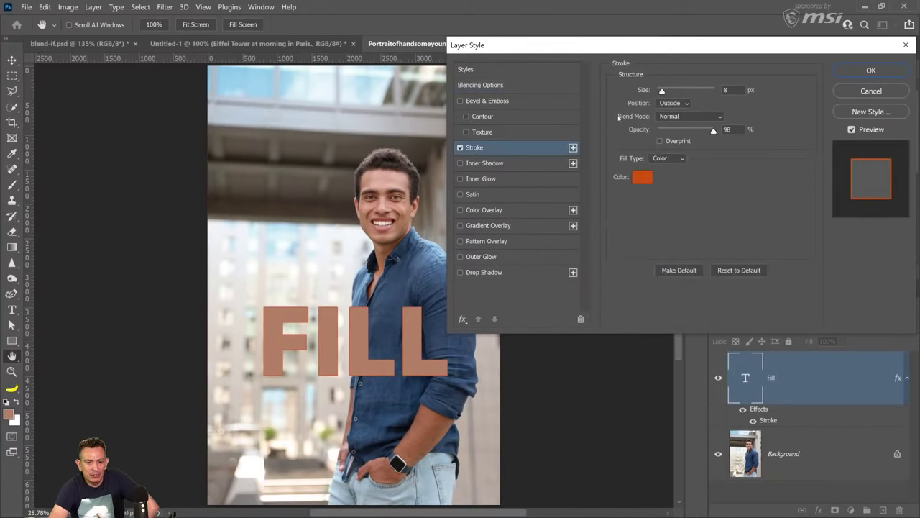
pyautogui.moveTo(662, 92); pyautogui.dragTo(673, 91)
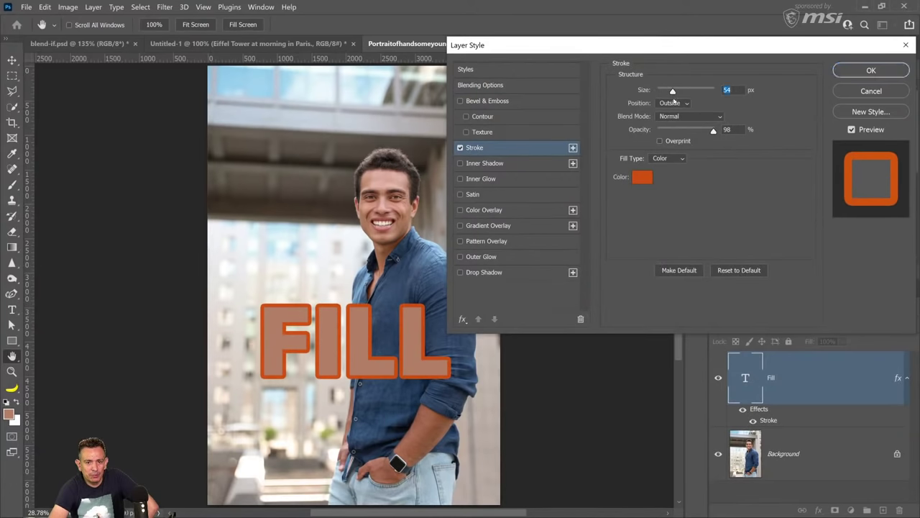
pyautogui.click(674, 103)
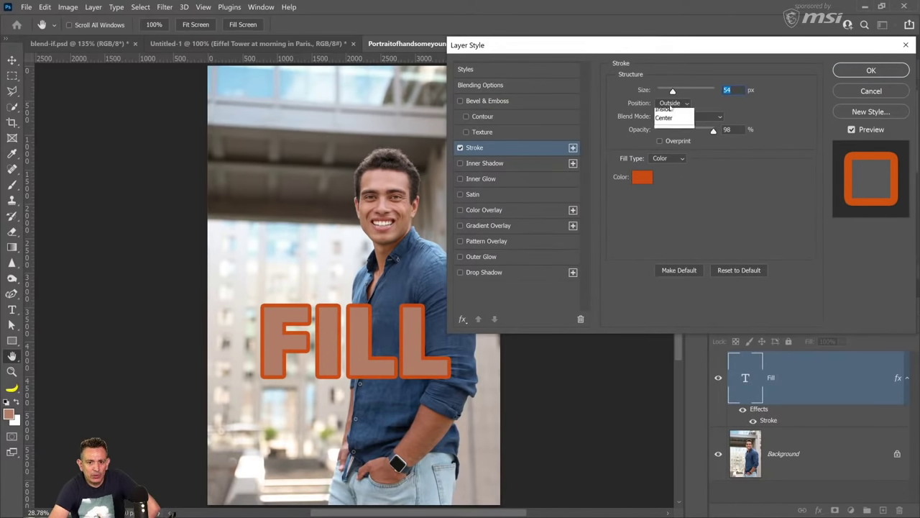
pyautogui.click(669, 113)
pyautogui.moveTo(673, 91); pyautogui.dragTo(667, 91)
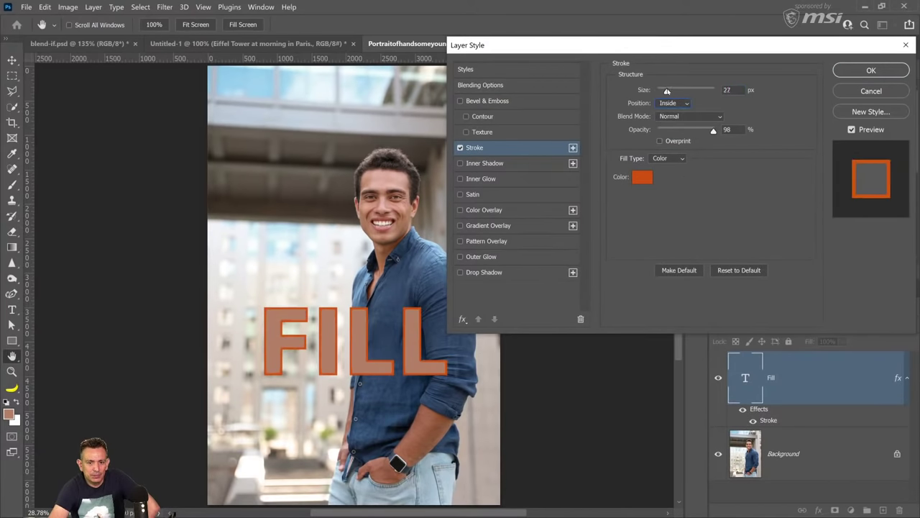
# Make the stroke colour black and apply the layer style
pyautogui.click(643, 177)
pyautogui.moveTo(607, 260)
pyautogui.mouseDown()
pyautogui.moveTo(568, 258)
pyautogui.moveTo(590, 414)
pyautogui.mouseUp()
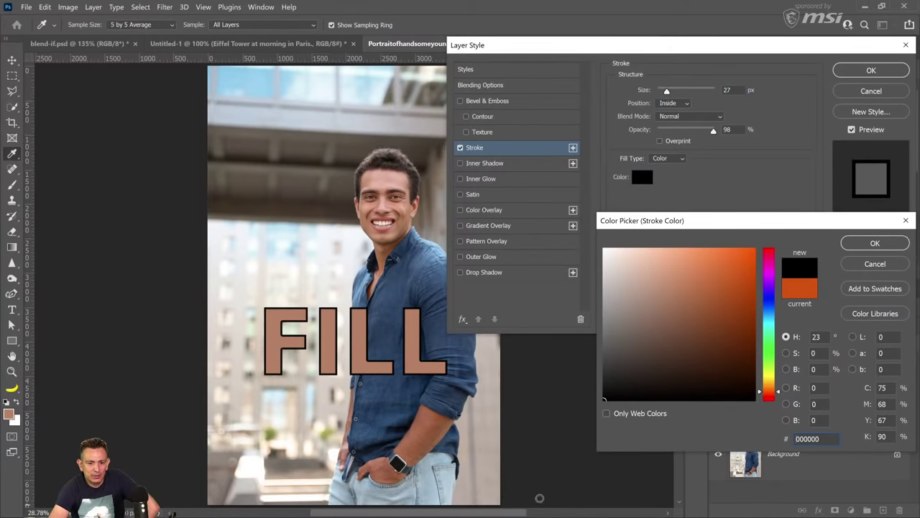
pyautogui.click(874, 244)
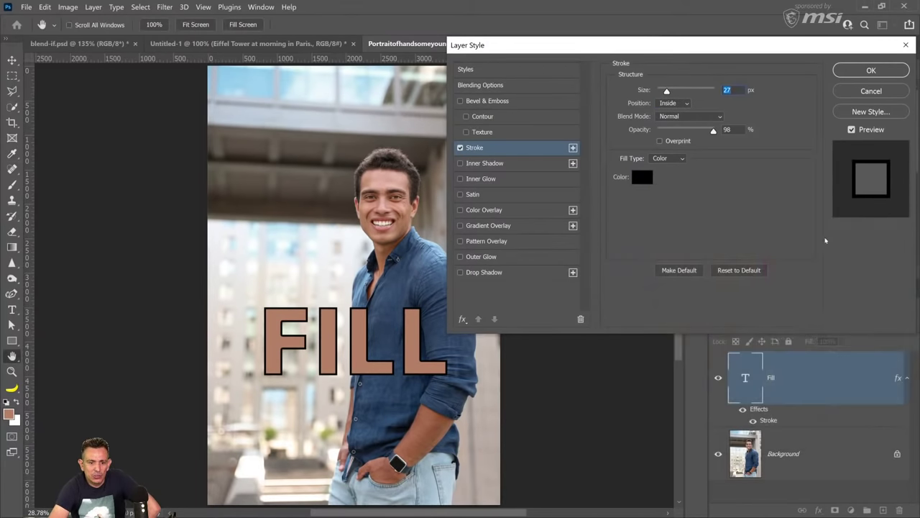
pyautogui.click(847, 73)
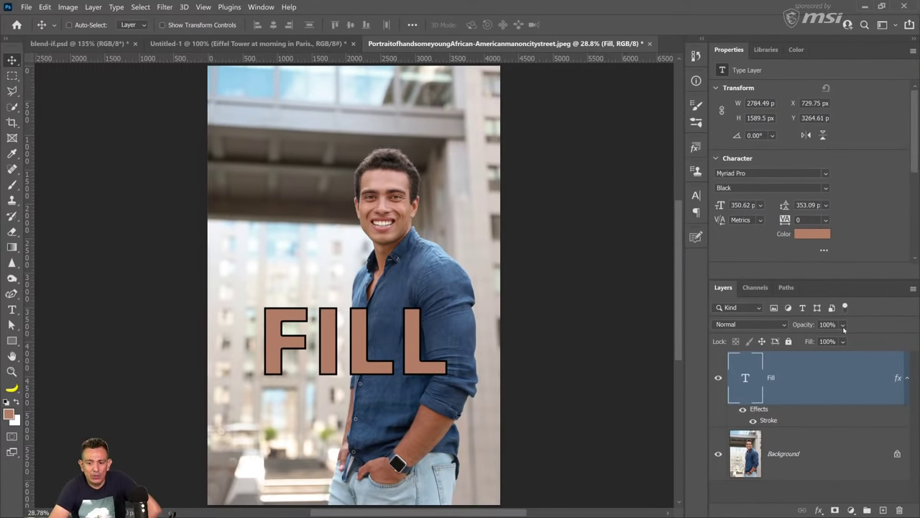
pyautogui.click(845, 341)
# Set the FILL layer to 0% fill at 100% opacity, then reopen its Layer Style
pyautogui.click(850, 339)
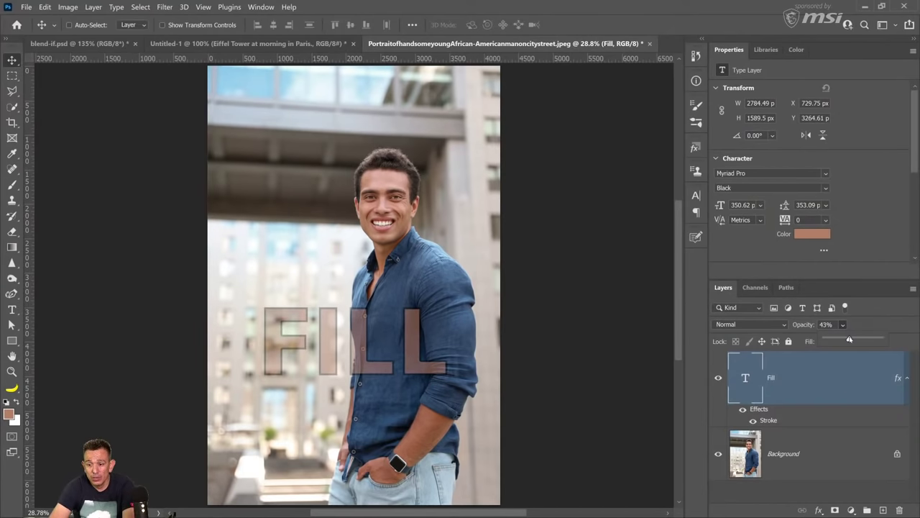
pyautogui.moveTo(849, 339)
pyautogui.mouseDown()
pyautogui.moveTo(907, 346)
pyautogui.moveTo(789, 359)
pyautogui.mouseUp()
pyautogui.click(843, 341)
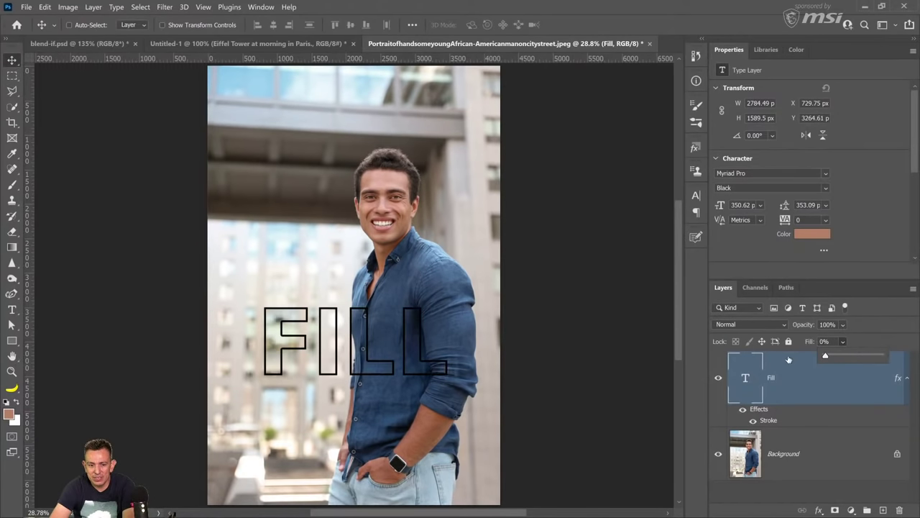
pyautogui.click(865, 327)
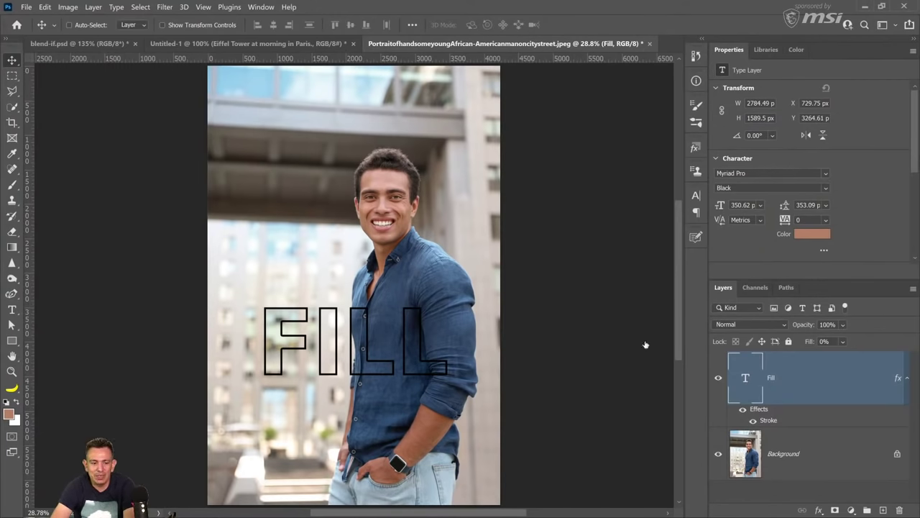
pyautogui.doubleClick(880, 394)
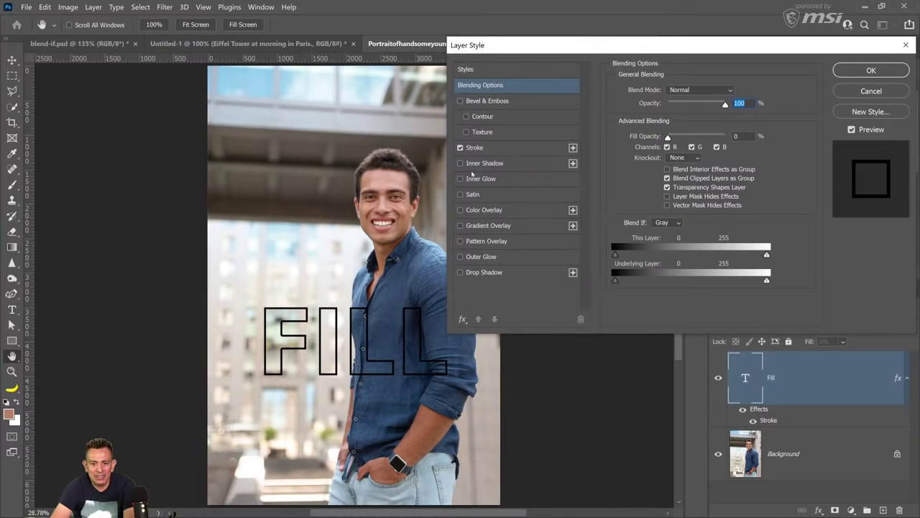
# Add a drop shadow to FILL, offset down-left, with Linear contour and 21% spread
pyautogui.click(556, 273)
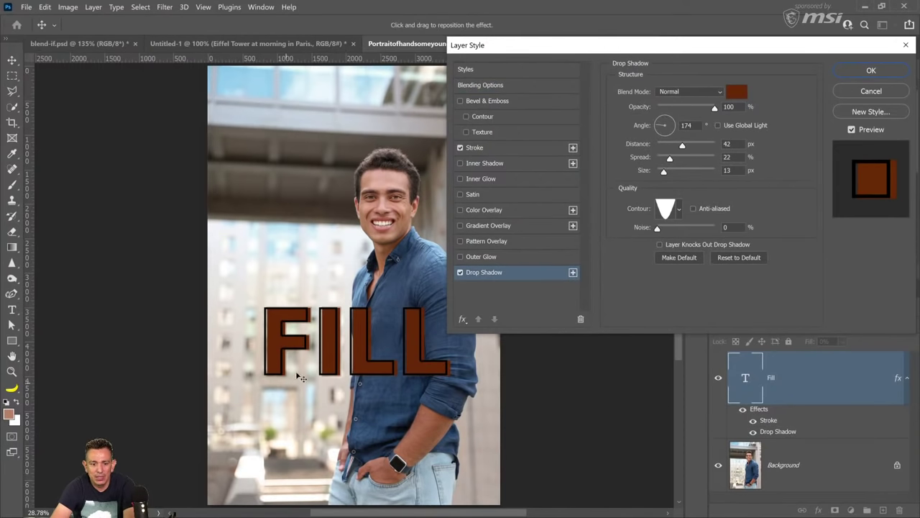
pyautogui.moveTo(363, 360); pyautogui.dragTo(348, 368)
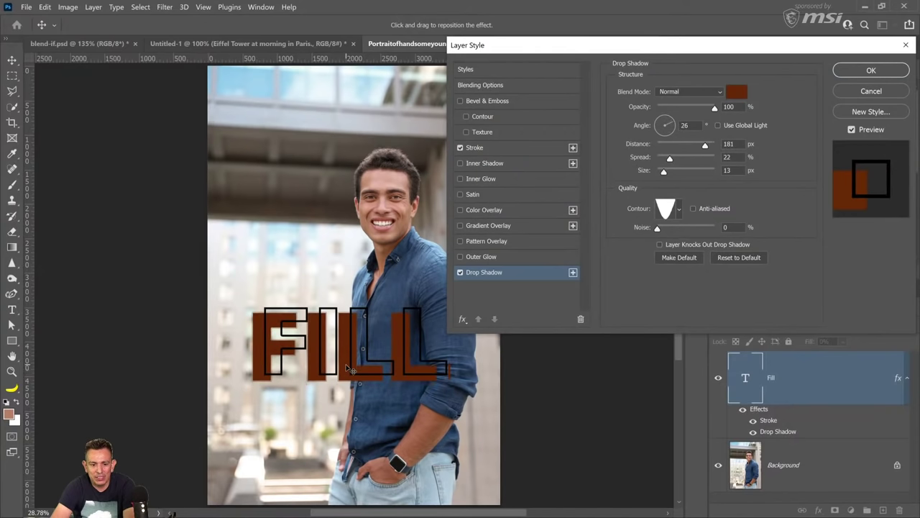
pyautogui.click(736, 91)
pyautogui.click(604, 400)
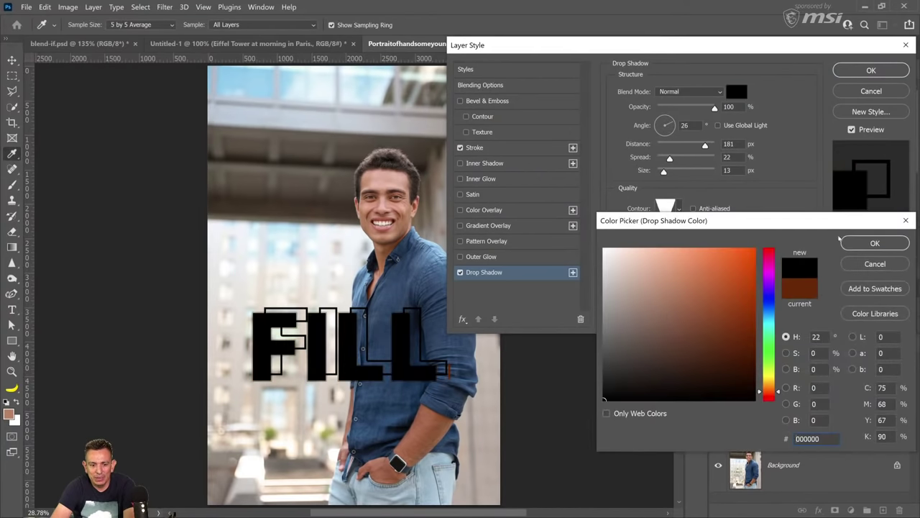
pyautogui.click(604, 249)
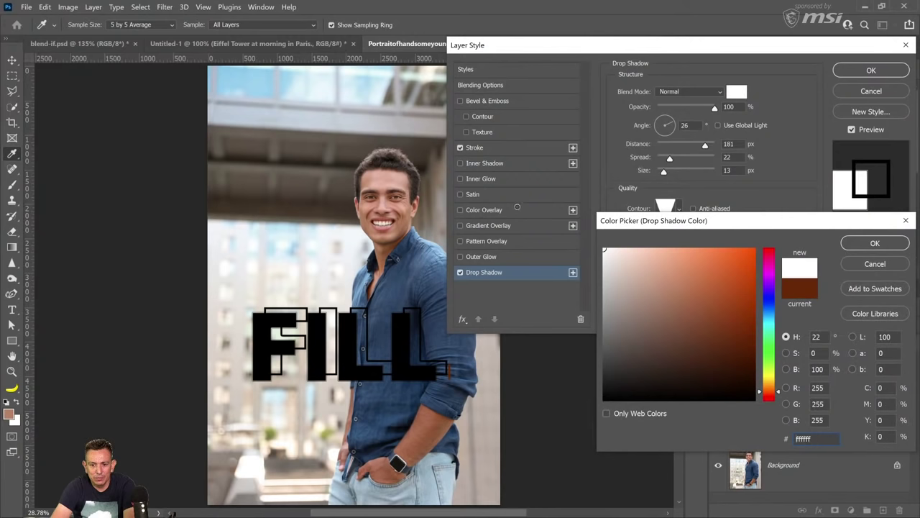
pyautogui.click(874, 243)
pyautogui.click(678, 210)
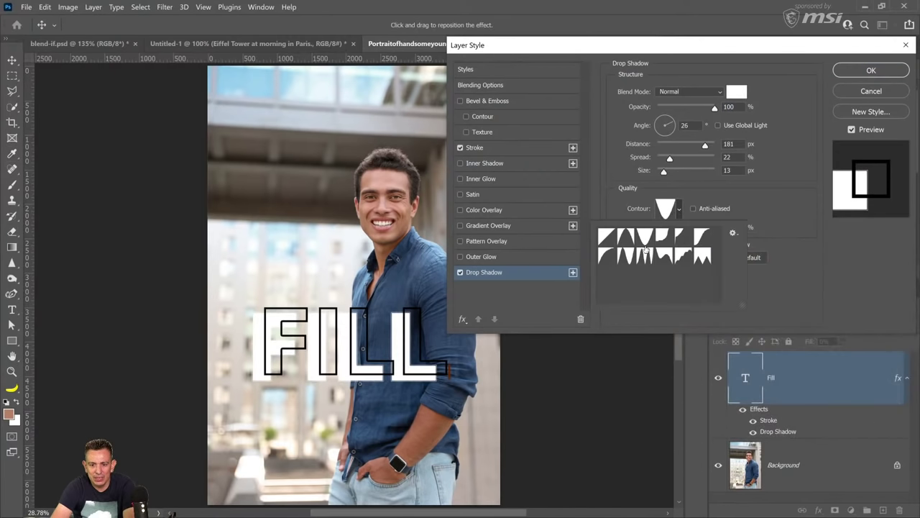
pyautogui.click(606, 236)
pyautogui.click(772, 275)
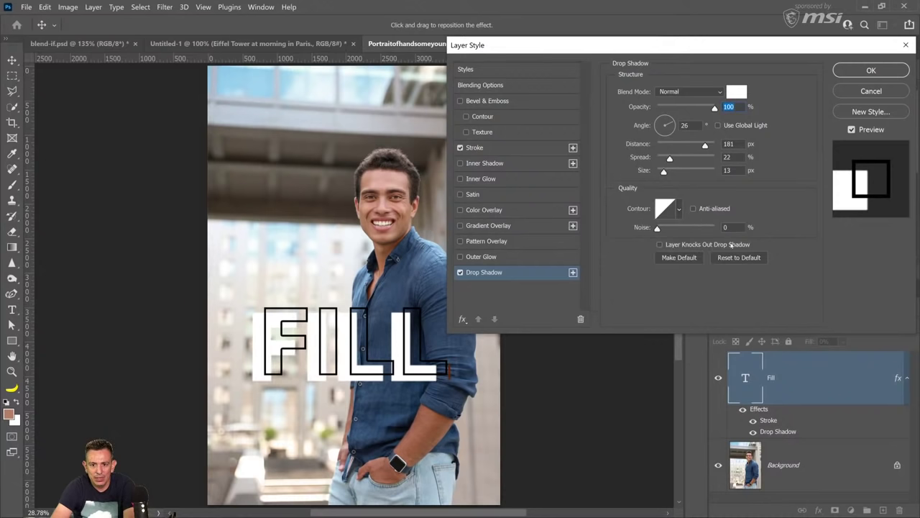
pyautogui.moveTo(669, 158); pyautogui.dragTo(668, 159)
# Make the shadow colour orange (fe5f00), apply the style, and reopen the Fill layer's style
pyautogui.click(737, 91)
pyautogui.click(756, 251)
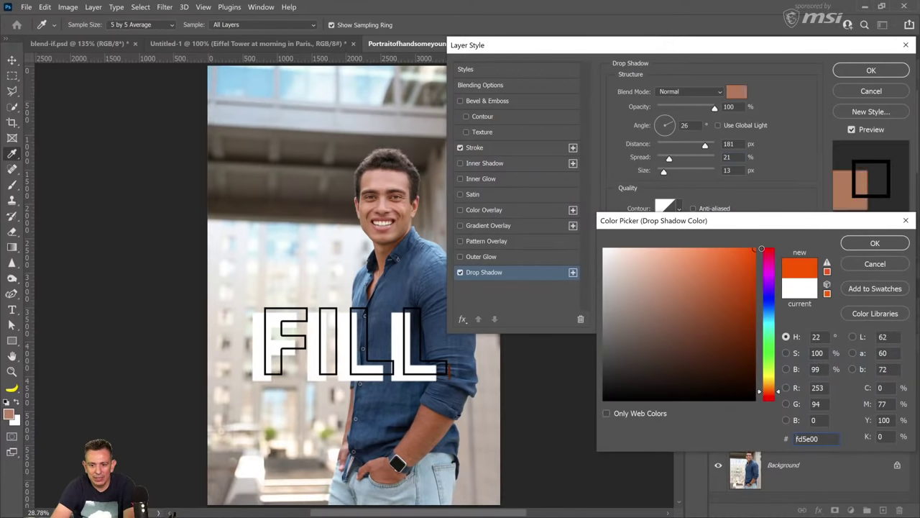
pyautogui.click(861, 243)
pyautogui.click(871, 71)
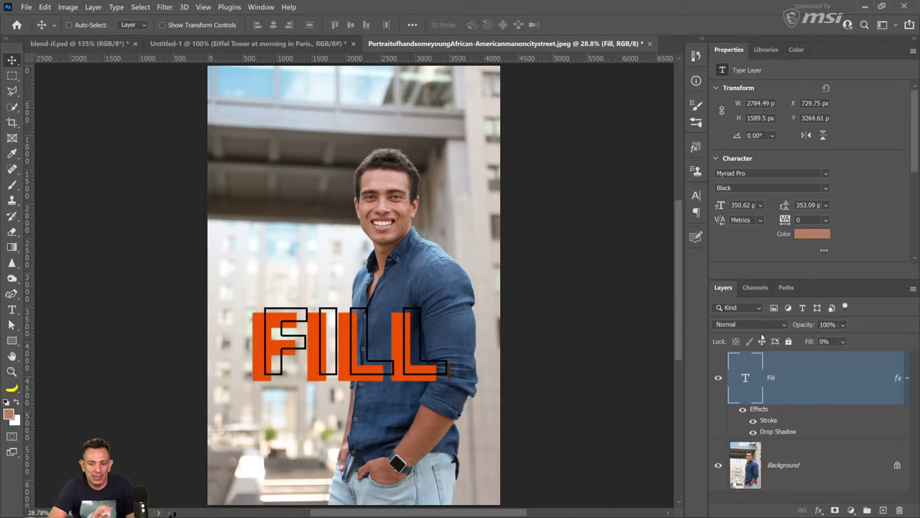
pyautogui.doubleClick(755, 409)
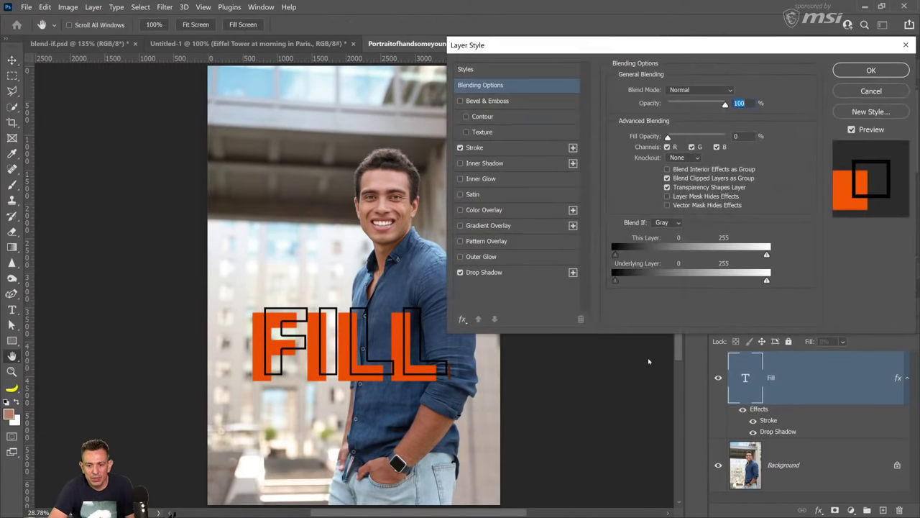
# Remove the stroke and reset the drop shadow, then set opacity 100, size 136 and offset down-left
pyautogui.click(460, 148)
pyautogui.click(484, 272)
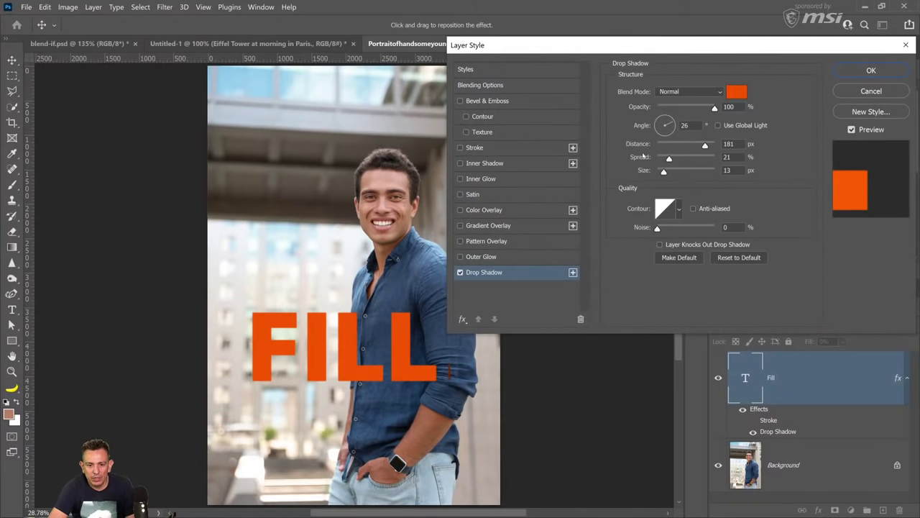
pyautogui.click(736, 259)
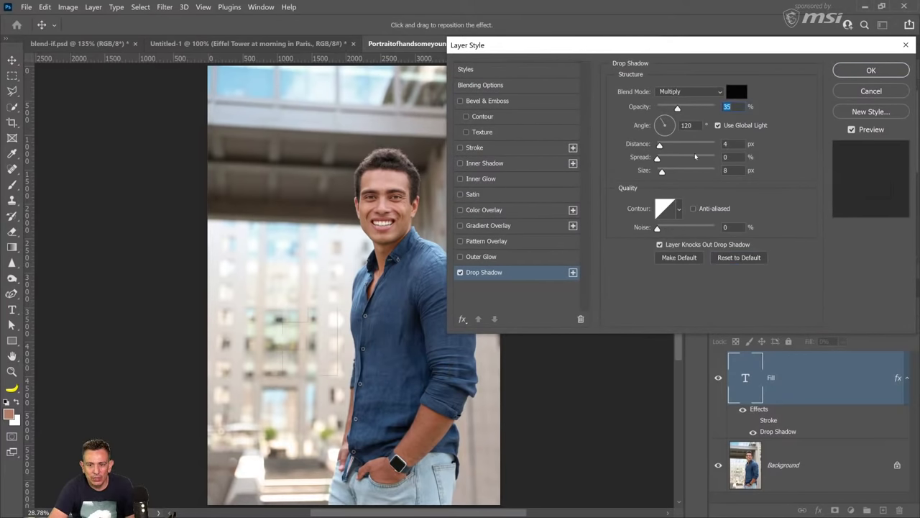
pyautogui.moveTo(677, 108); pyautogui.dragTo(773, 115)
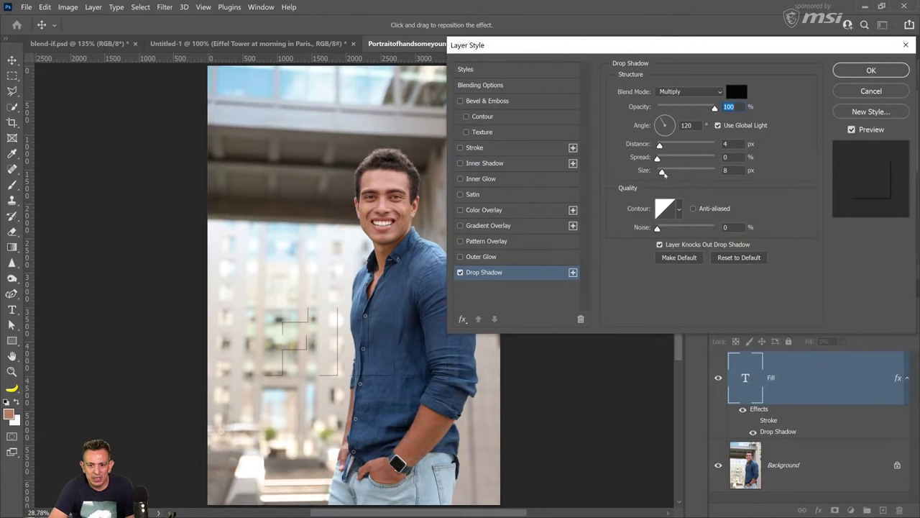
pyautogui.moveTo(662, 171); pyautogui.dragTo(691, 174)
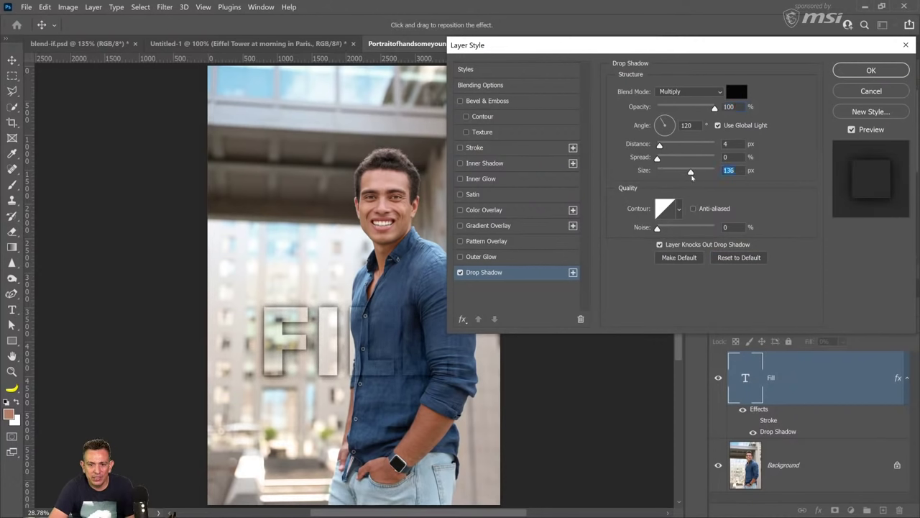
pyautogui.moveTo(660, 145); pyautogui.dragTo(679, 151)
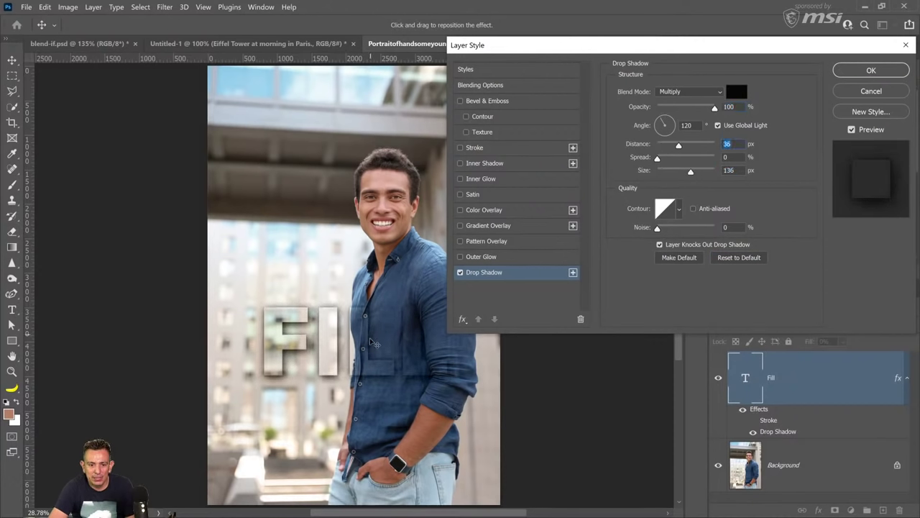
pyautogui.moveTo(374, 344); pyautogui.dragTo(360, 358)
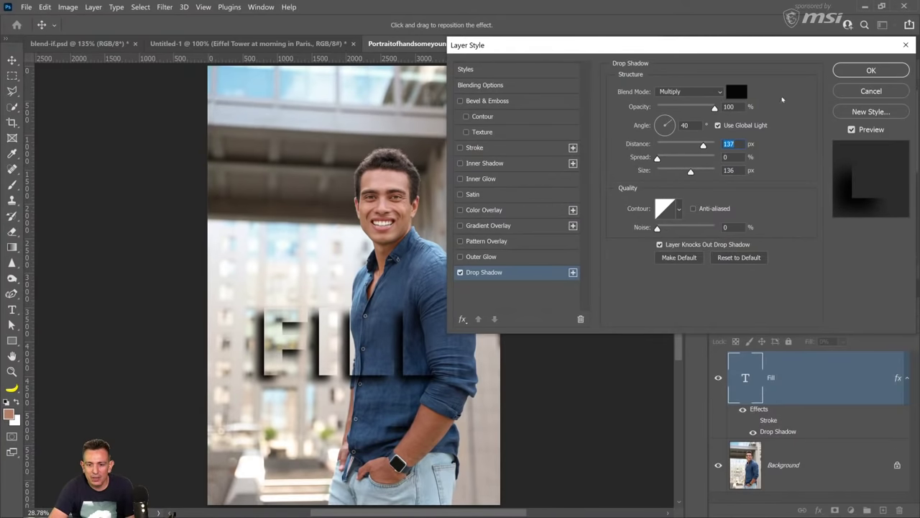
pyautogui.click(871, 70)
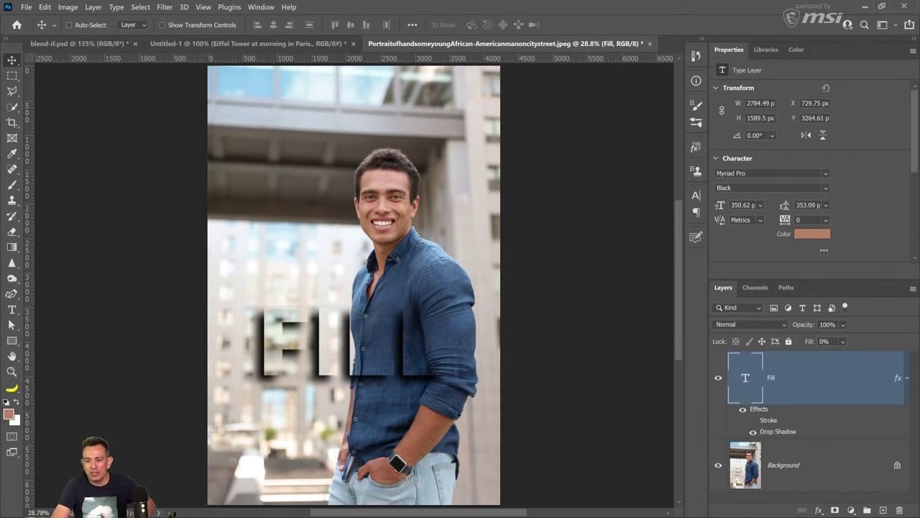
# Raise the text layer's fill to 100% and delete the FILL text layer
pyautogui.click(843, 341)
pyautogui.moveTo(847, 356); pyautogui.dragTo(903, 357)
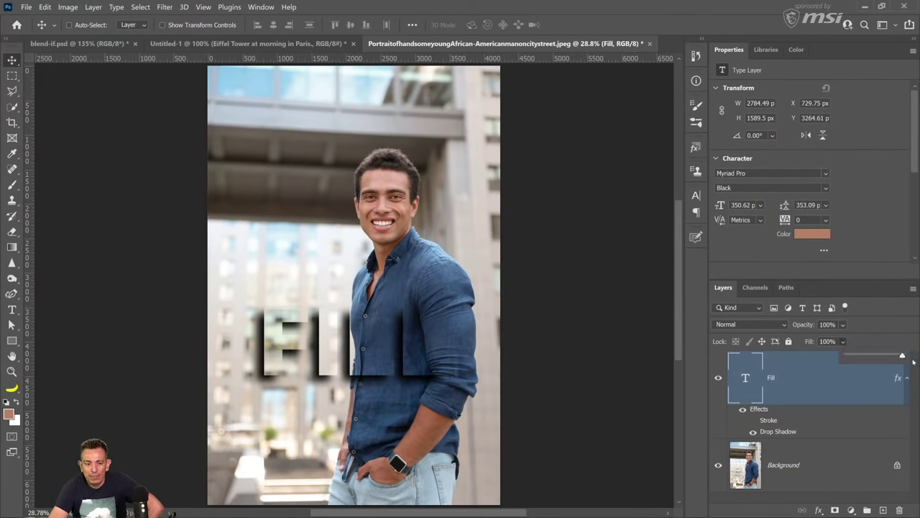
pyautogui.moveTo(785, 393); pyautogui.dragTo(900, 510)
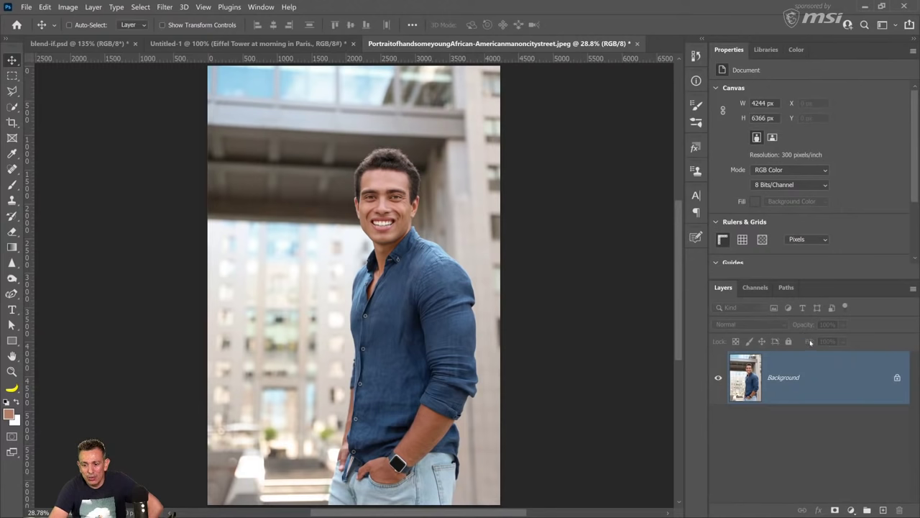
# Create a new layer and paint a large 900 px soft white glow on the shirt
pyautogui.click(884, 510)
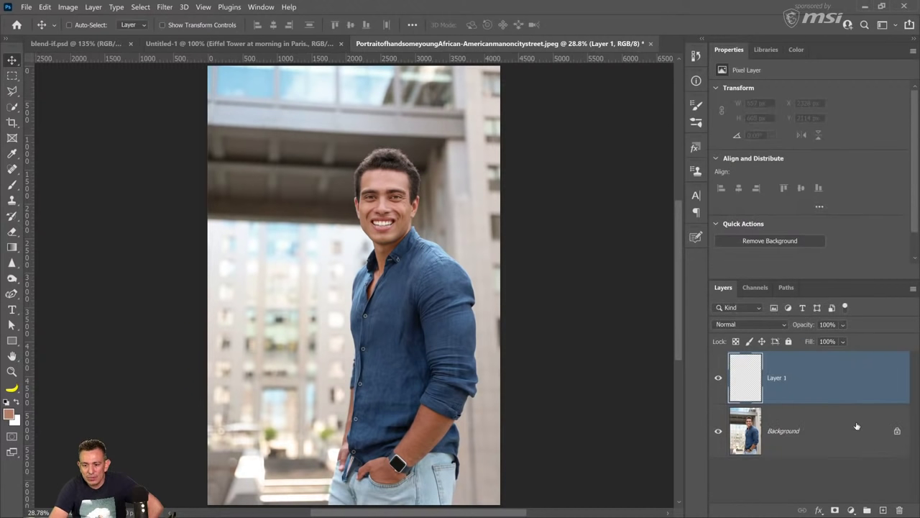
pyautogui.press('b')
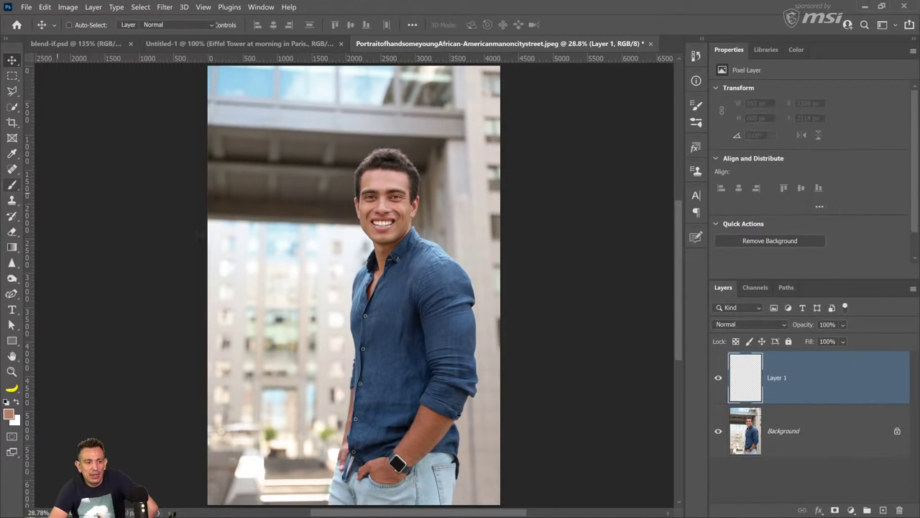
pyautogui.rightClick(28, 396)
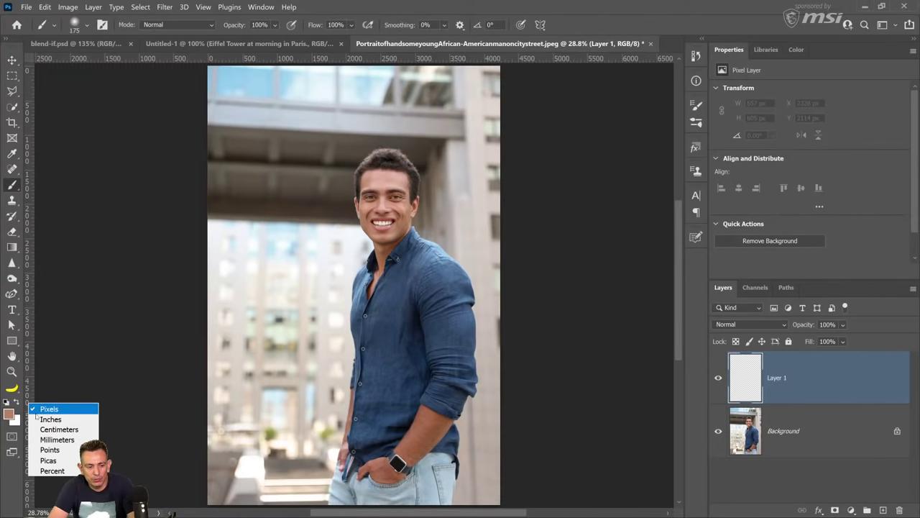
pyautogui.click(17, 403)
pyautogui.moveTo(341, 328)
pyautogui.mouseDown()
pyautogui.moveTo(379, 340)
pyautogui.moveTo(357, 327)
pyautogui.moveTo(367, 331)
pyautogui.moveTo(372, 317)
pyautogui.moveTo(356, 338)
pyautogui.mouseUp()
pyautogui.press(']')
pyautogui.press(']')
pyautogui.press(']')
pyautogui.press(']')
pyautogui.press(']')
pyautogui.press(']')
pyautogui.press(']')
pyautogui.press(']')
pyautogui.press(']')
# Blend the glow layer as Color Dodge at 100% opacity and 71% fill
pyautogui.click(760, 328)
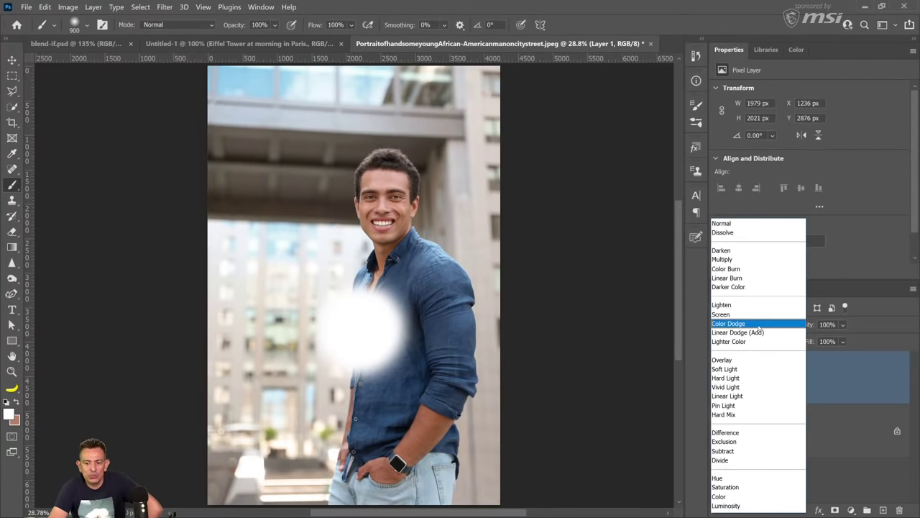
pyautogui.click(759, 328)
pyautogui.click(844, 325)
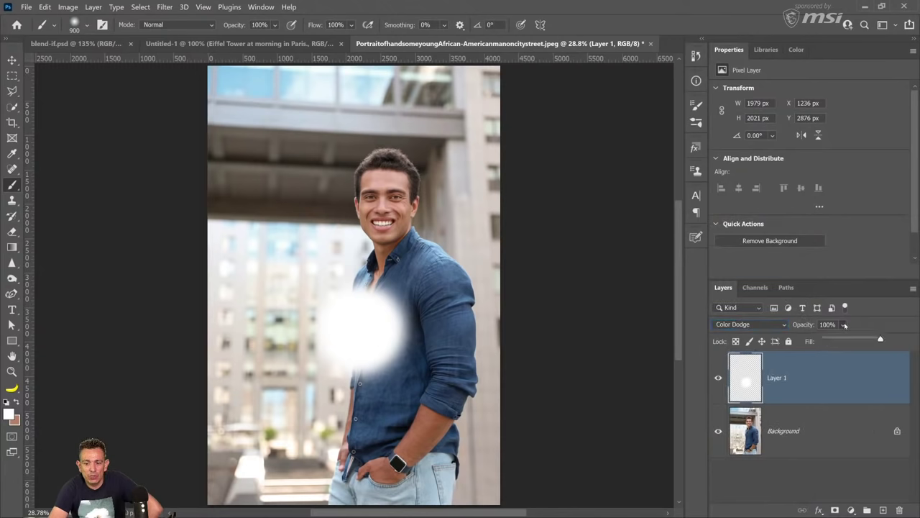
pyautogui.click(850, 338)
pyautogui.moveTo(849, 339); pyautogui.dragTo(903, 331)
pyautogui.click(844, 342)
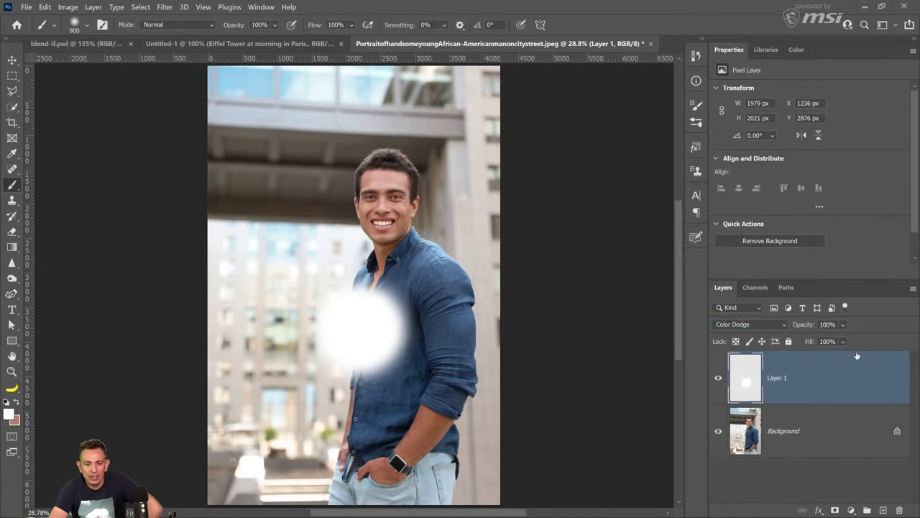
pyautogui.click(843, 341)
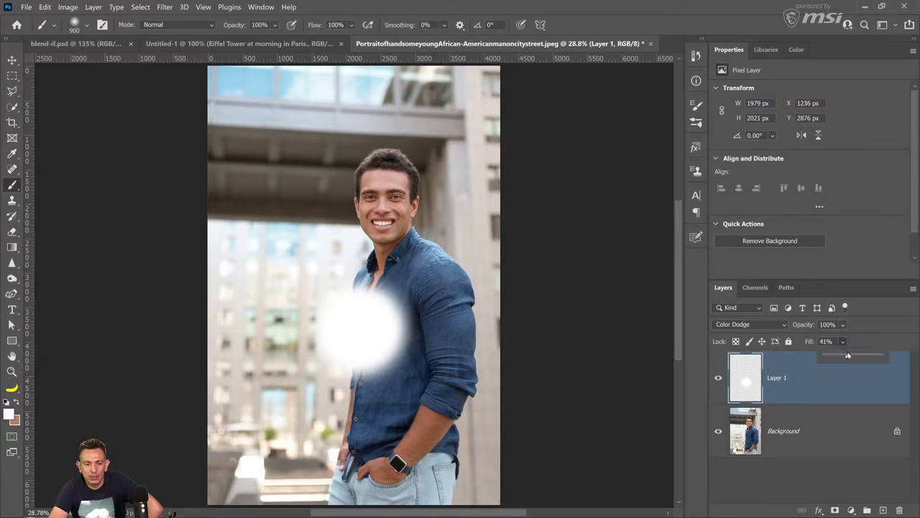
pyautogui.moveTo(851, 355); pyautogui.dragTo(865, 358)
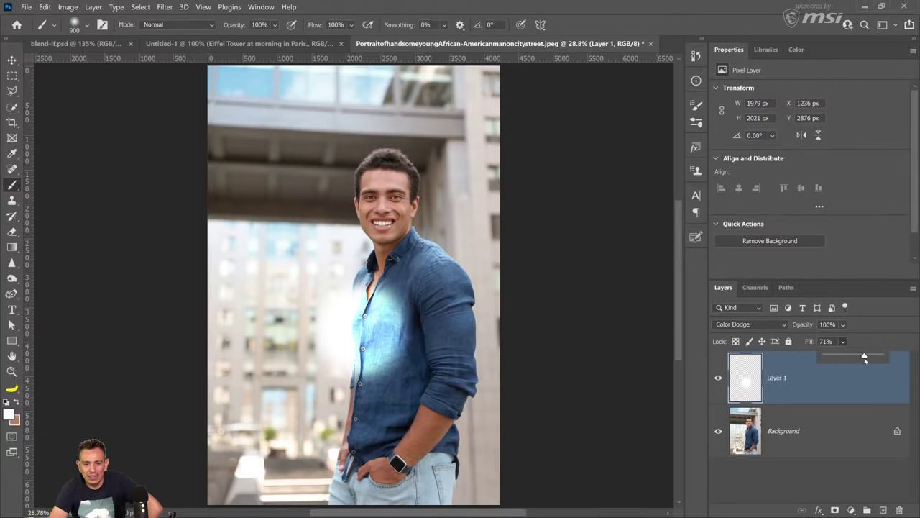
pyautogui.click(866, 390)
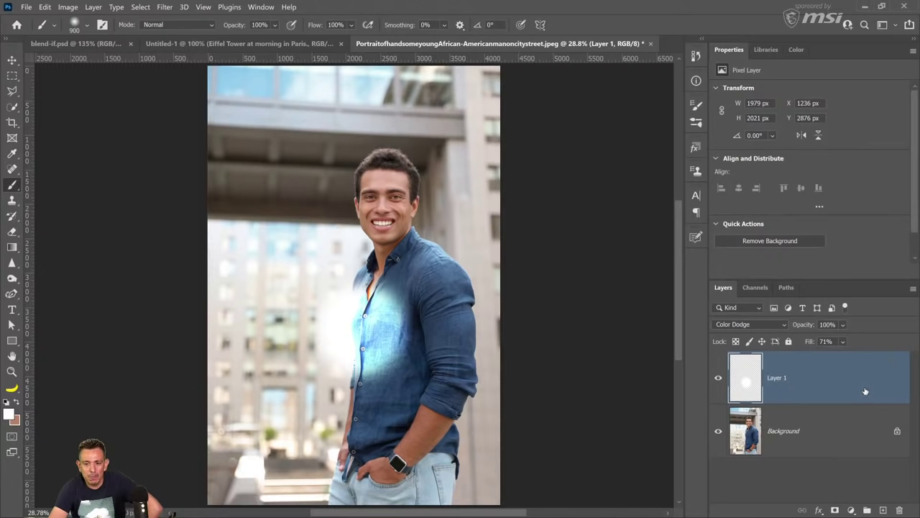
# Turn off Transparency Shapes Layer for Layer 1 and set its fill opacity to 100
pyautogui.doubleClick(866, 391)
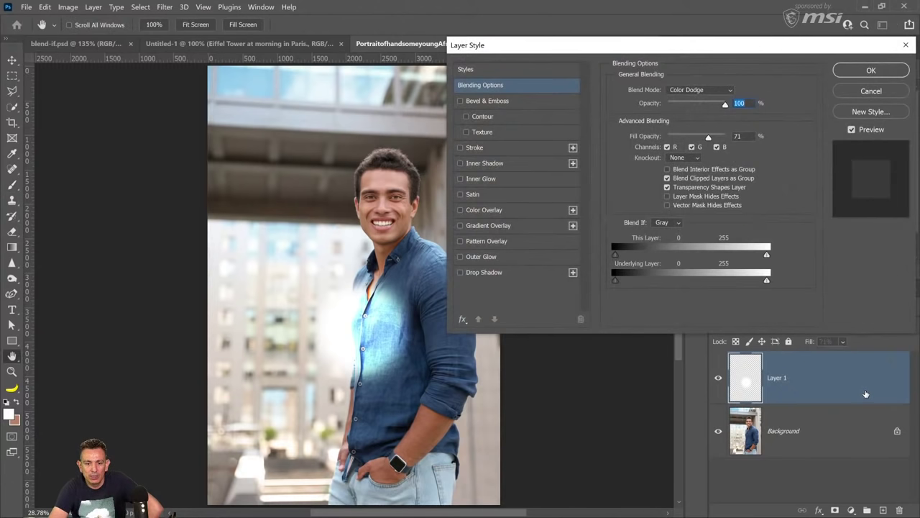
pyautogui.click(667, 188)
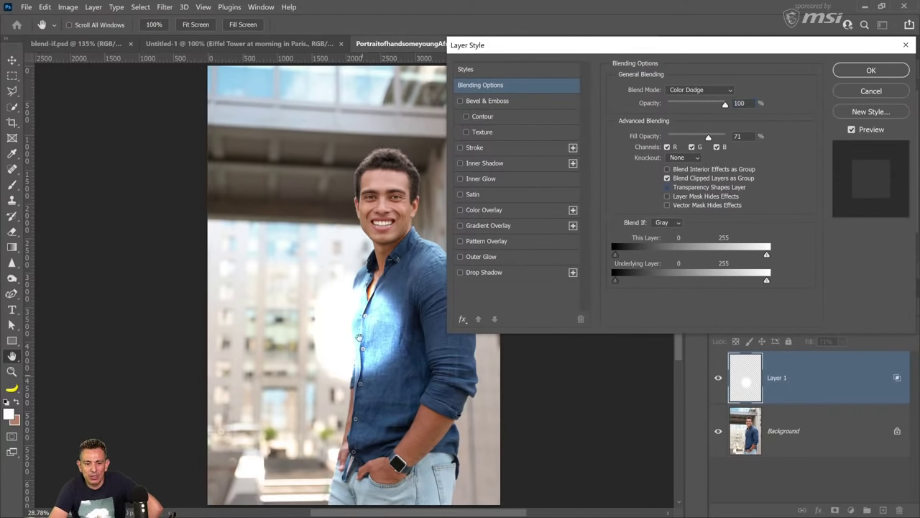
pyautogui.moveTo(708, 137); pyautogui.dragTo(737, 136)
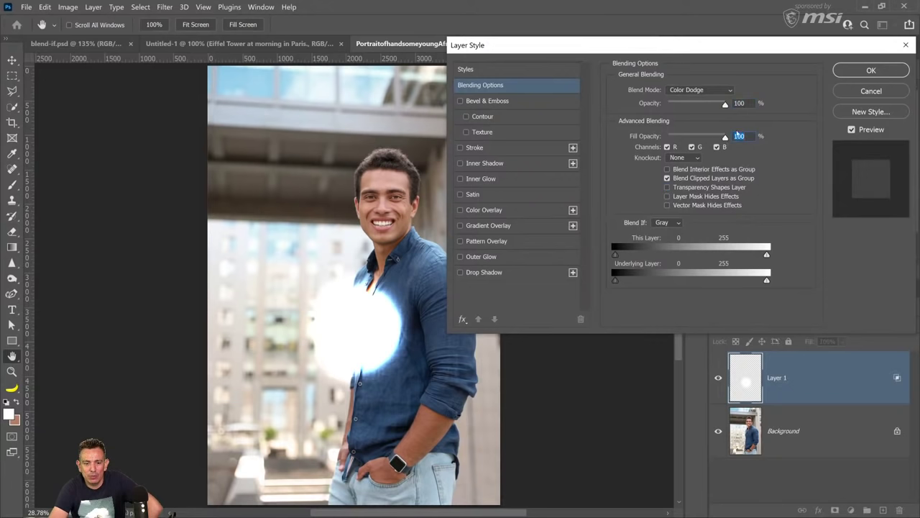
pyautogui.click(888, 70)
# Move the glow up beside the man's head and lower its fill to 64%
pyautogui.press('v')
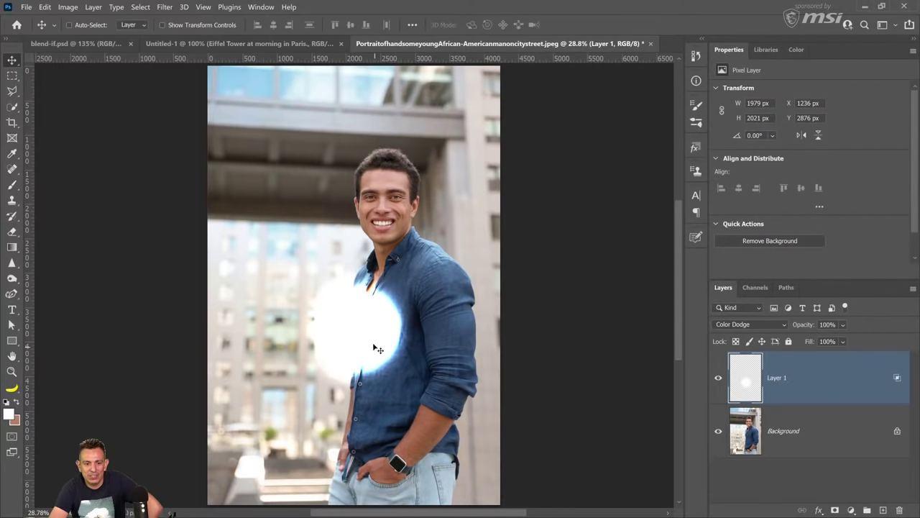
pyautogui.moveTo(374, 339)
pyautogui.mouseDown()
pyautogui.moveTo(429, 331)
pyautogui.moveTo(440, 248)
pyautogui.moveTo(405, 170)
pyautogui.moveTo(355, 176)
pyautogui.moveTo(343, 223)
pyautogui.moveTo(333, 167)
pyautogui.moveTo(338, 175)
pyautogui.moveTo(347, 159)
pyautogui.mouseUp()
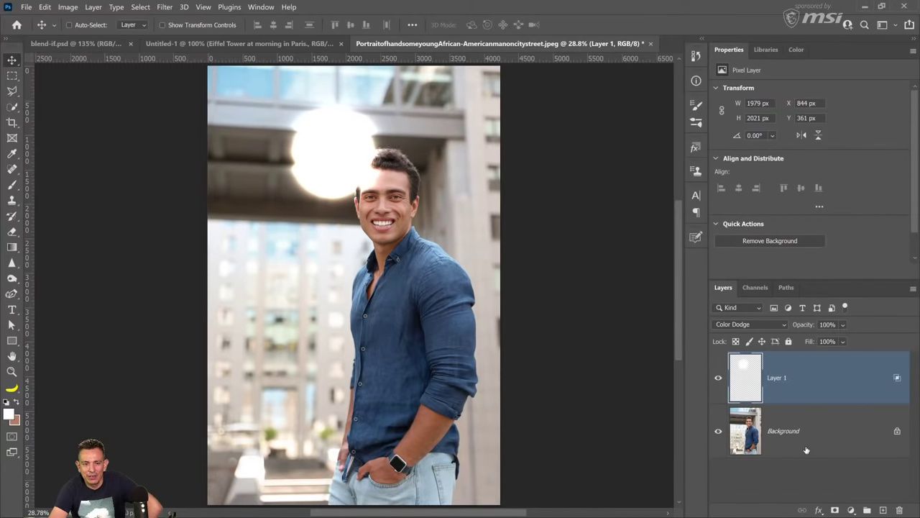
pyautogui.click(843, 341)
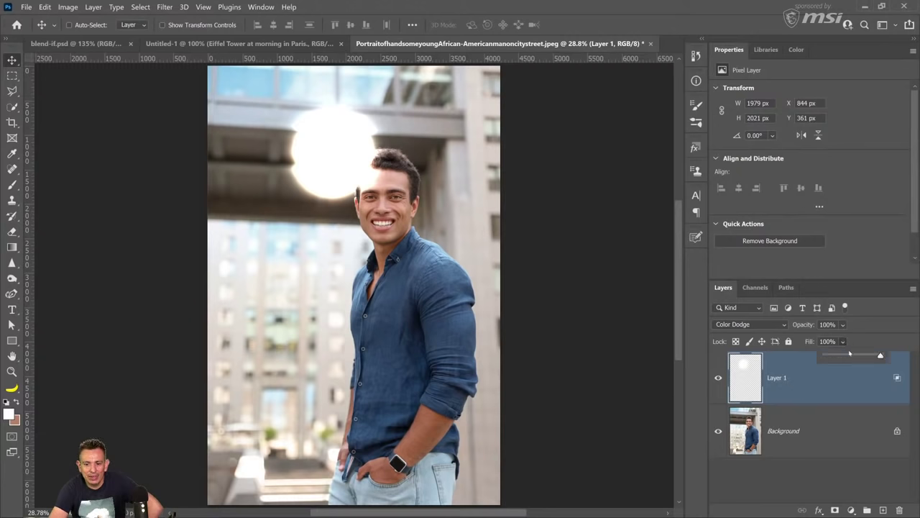
pyautogui.moveTo(885, 357)
pyautogui.mouseDown()
pyautogui.moveTo(859, 354)
pyautogui.moveTo(892, 355)
pyautogui.mouseUp()
# Raise the glow layer's fill back up
pyautogui.click(848, 416)
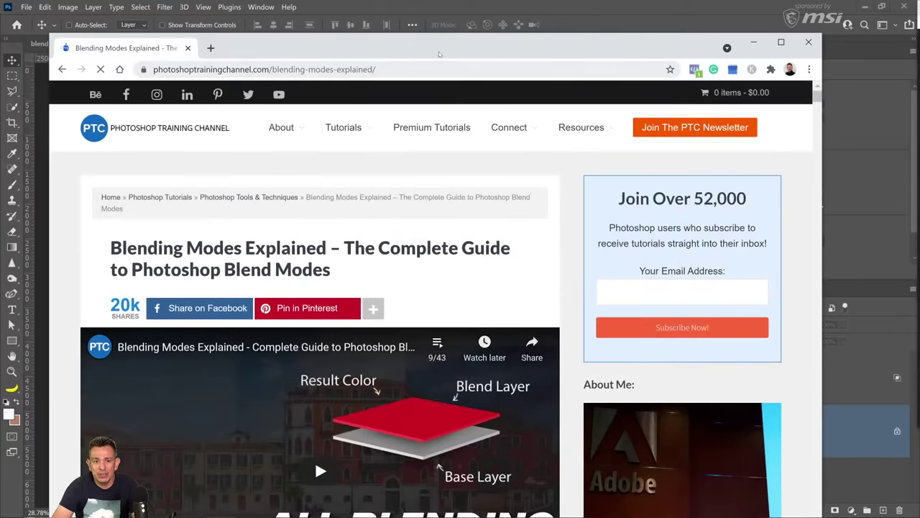
# Maximize Chrome and scroll the article to the 'Transparency Shapes Layer' Check Box section
pyautogui.doubleClick(440, 54)
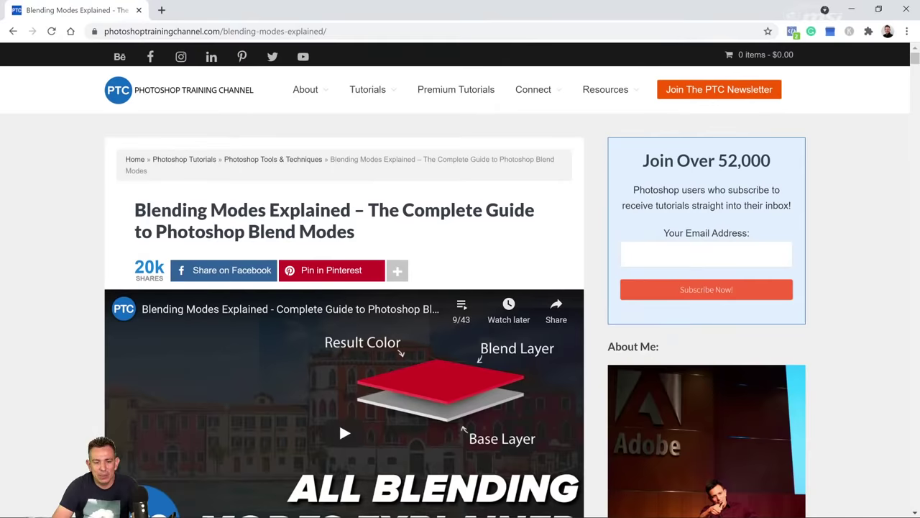
pyautogui.scroll(-10, 471, 211)
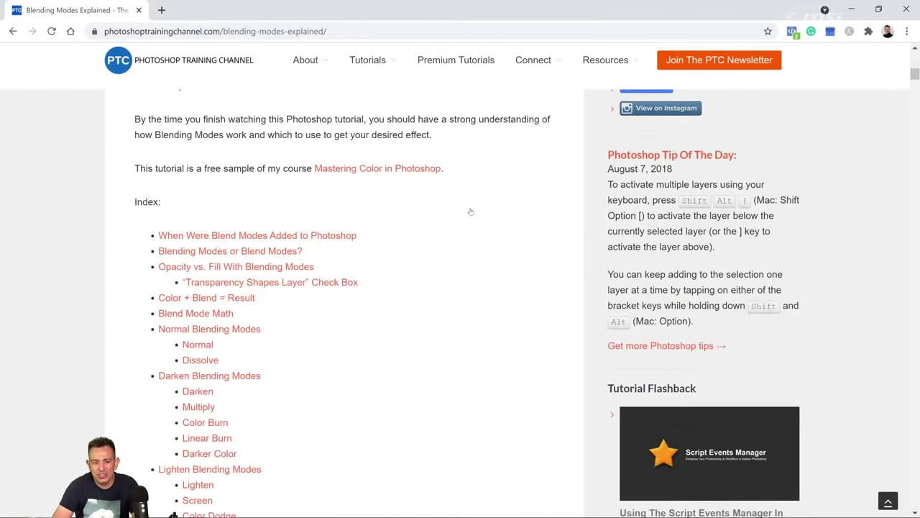
pyautogui.scroll(10, 471, 211)
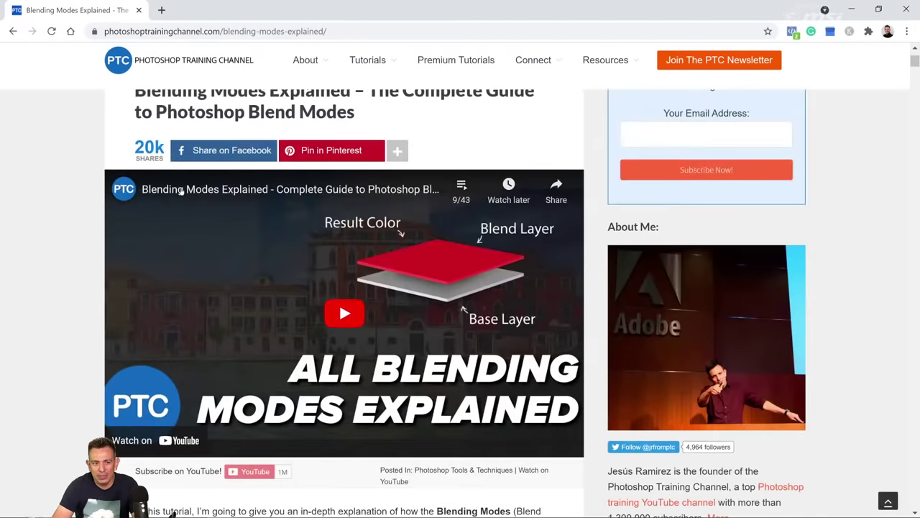
pyautogui.scroll(-10, 299, 135)
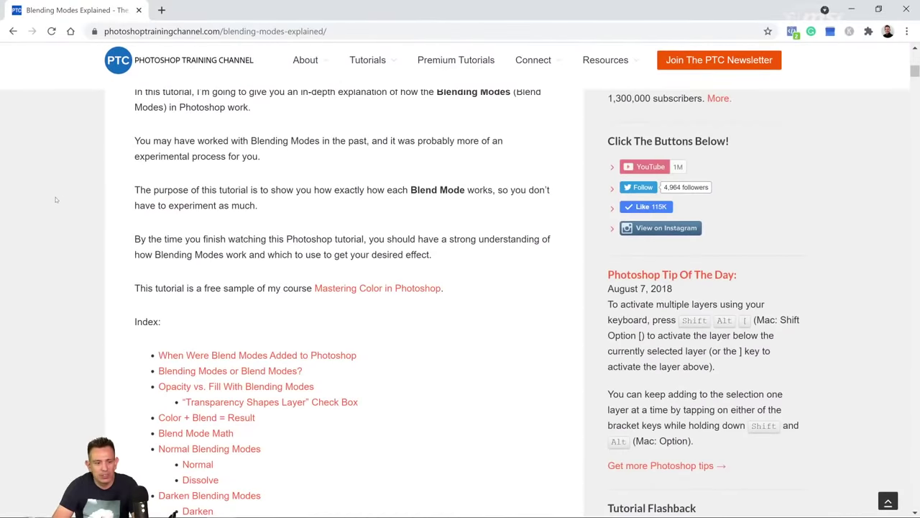
pyautogui.scroll(-15, 54, 198)
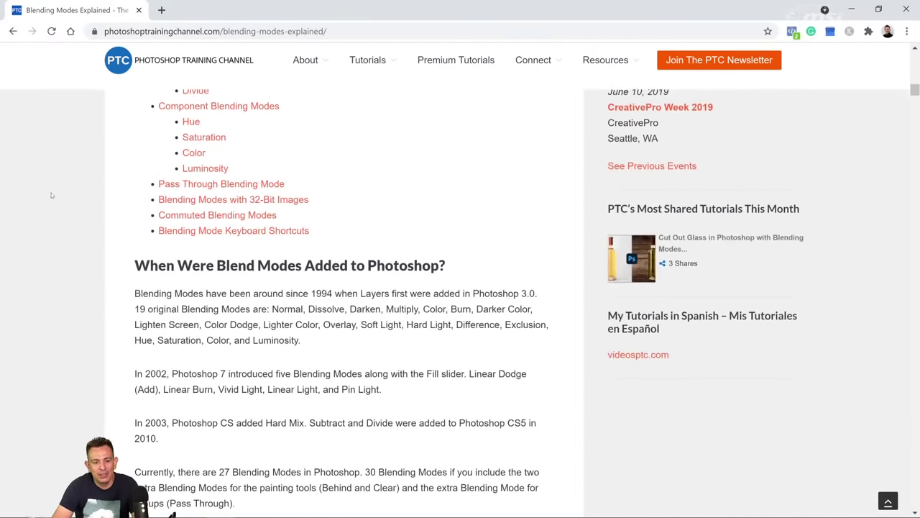
pyautogui.scroll(-20, 52, 192)
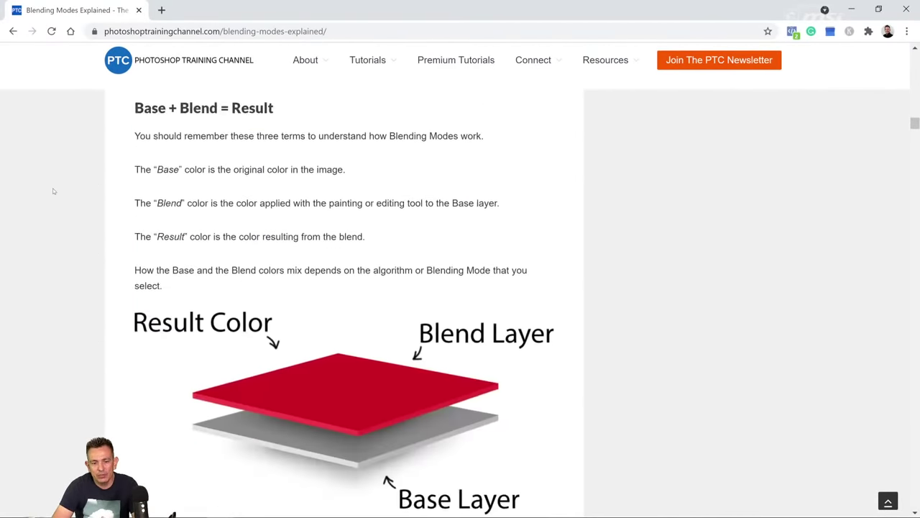
pyautogui.scroll(-10, 52, 188)
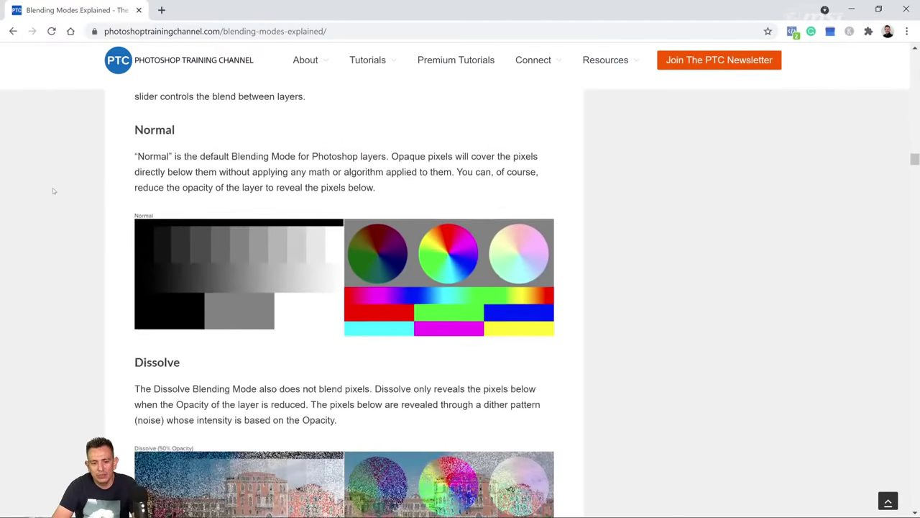
pyautogui.scroll(9, 52, 188)
pyautogui.scroll(8, 53, 190)
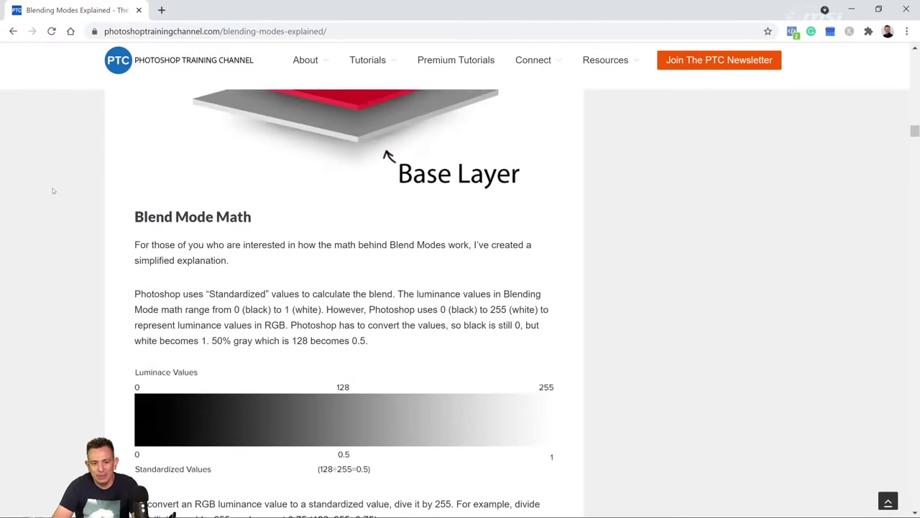
pyautogui.scroll(7, 50, 191)
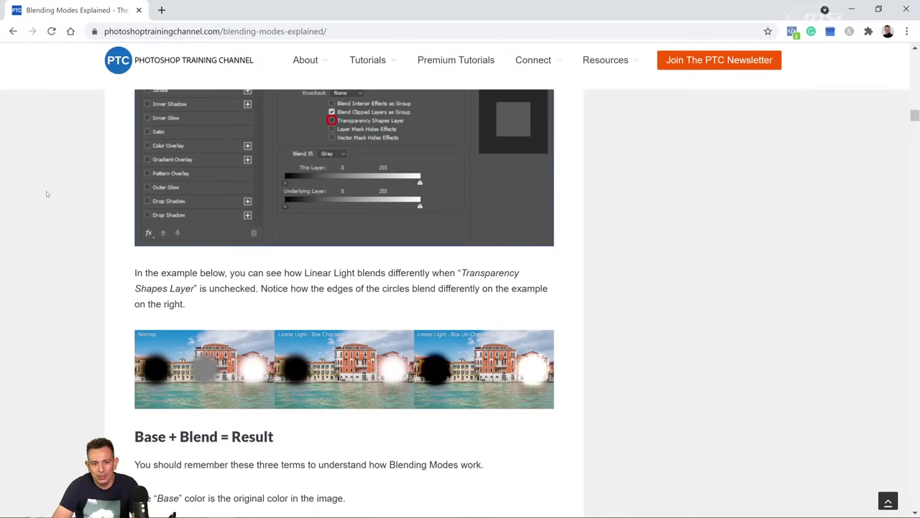
pyautogui.scroll(-2, 46, 192)
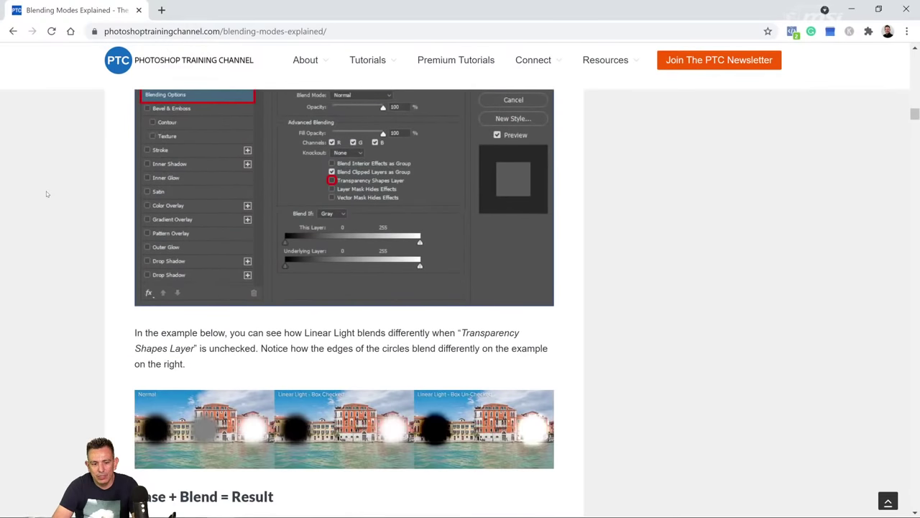
pyautogui.scroll(4, 46, 192)
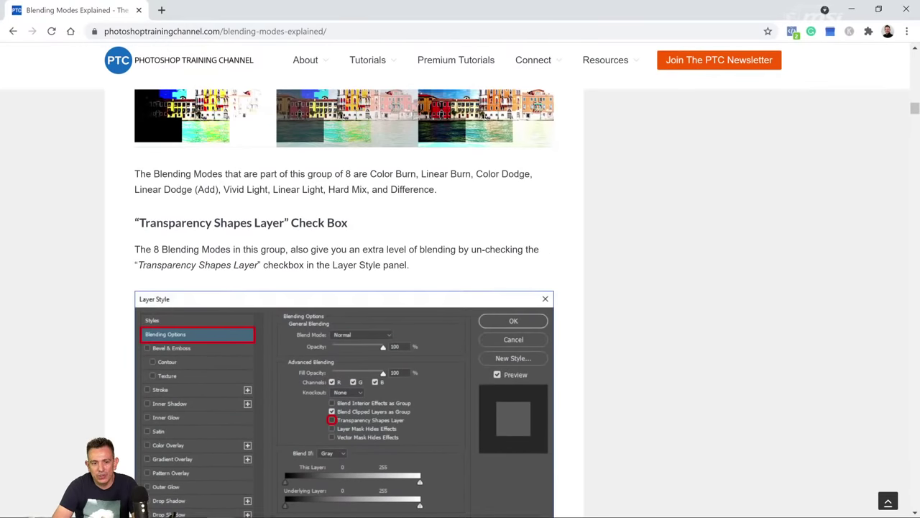
# Highlight the list of eight blend modes and scroll down to the Layer Style screenshot
pyautogui.moveTo(346, 173)
pyautogui.mouseDown()
pyautogui.moveTo(529, 173)
pyautogui.moveTo(370, 173)
pyautogui.moveTo(525, 174)
pyautogui.moveTo(206, 189)
pyautogui.moveTo(323, 189)
pyautogui.moveTo(352, 175)
pyautogui.moveTo(433, 195)
pyautogui.mouseUp()
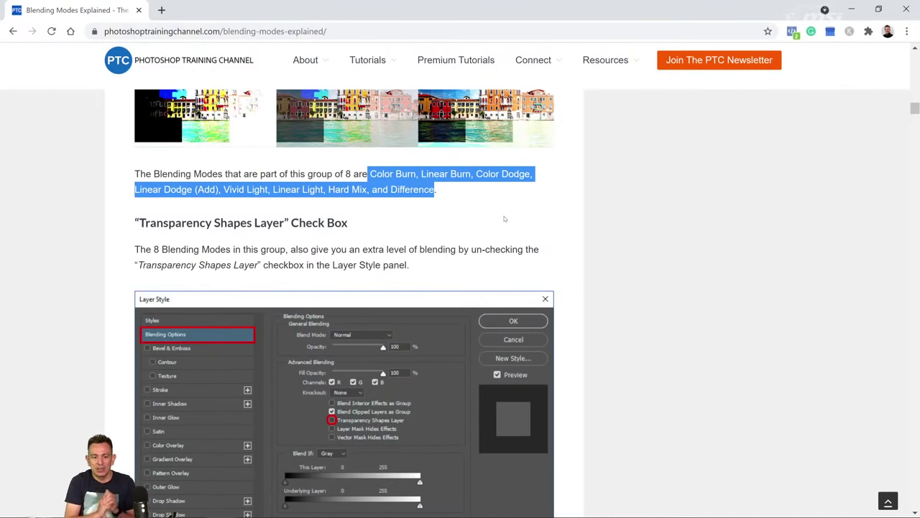
pyautogui.scroll(-2, 350, 305)
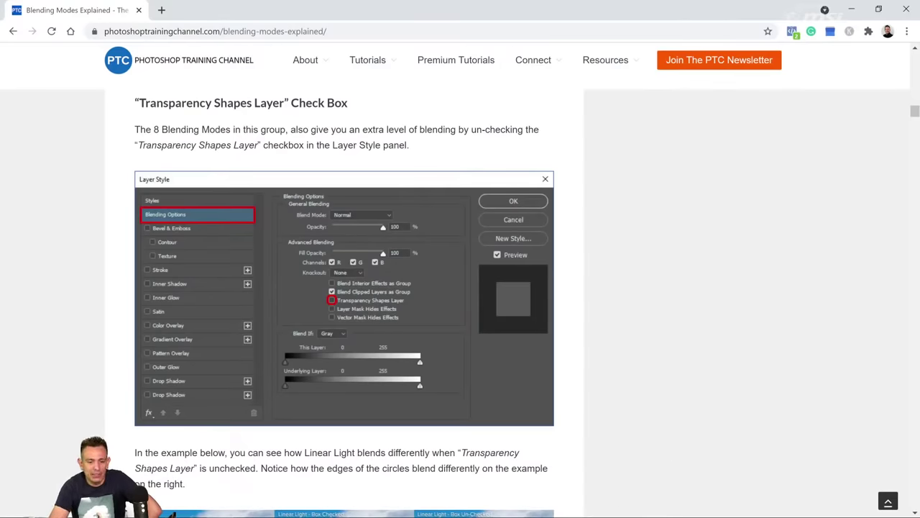
# Return to blend-if.psd, expand the Texture group, and open the Rust layer's style
pyautogui.moveTo(340, 510)
pyautogui.click(131, 506)
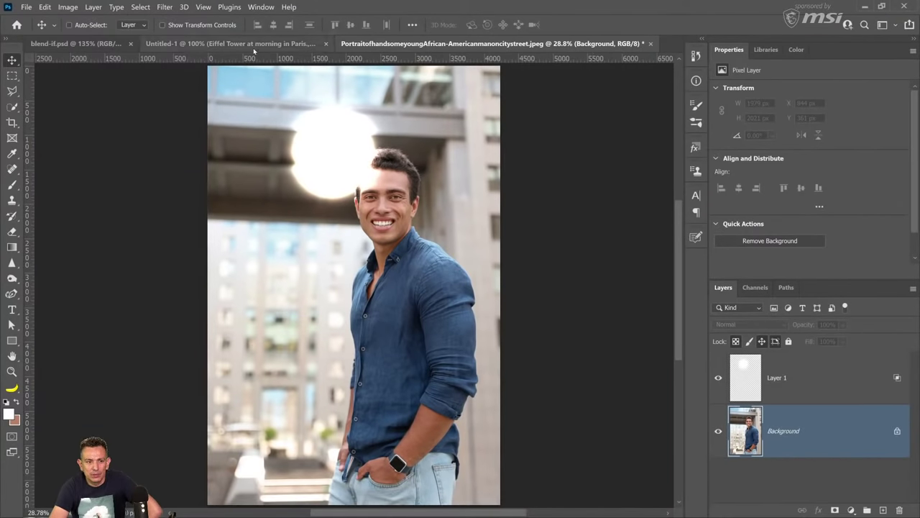
pyautogui.click(78, 43)
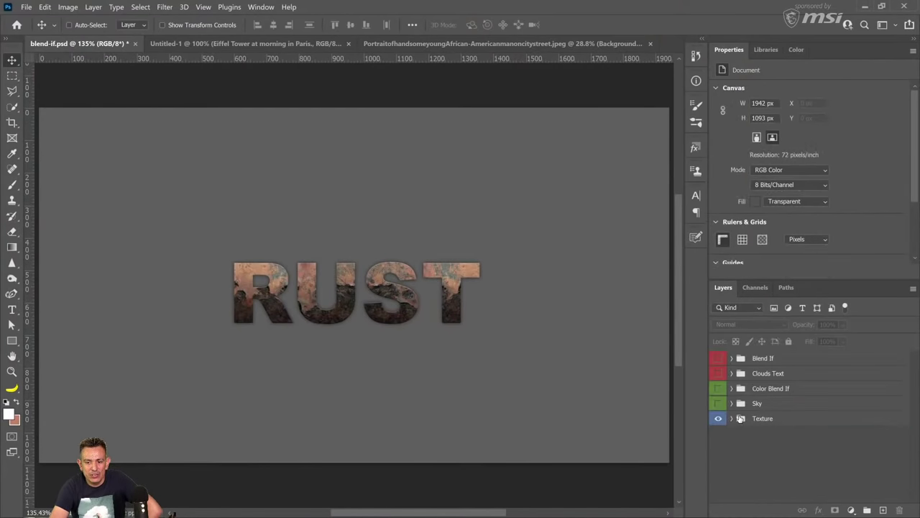
pyautogui.click(732, 419)
pyautogui.click(865, 460)
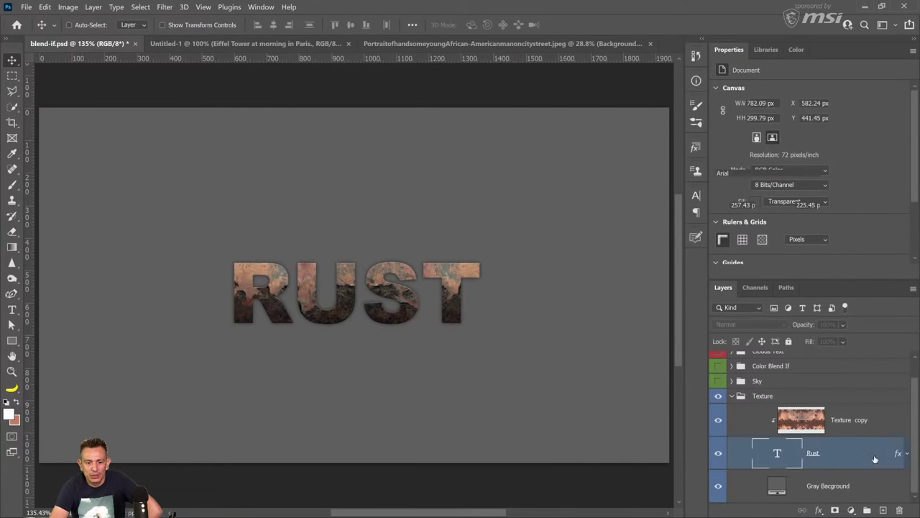
pyautogui.doubleClick(855, 457)
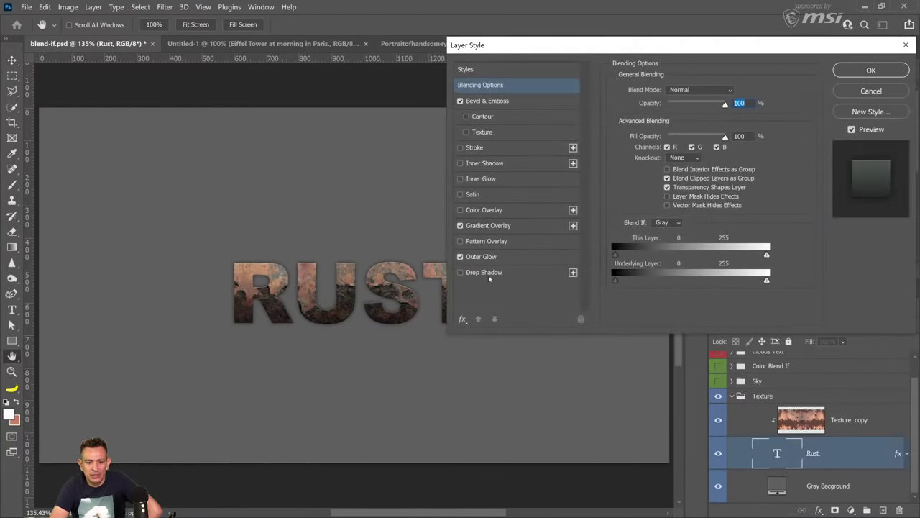
# Try drop shadow offsets, bevel size 8 px and 100% highlight opacity, then discard them
pyautogui.click(503, 272)
pyautogui.moveTo(413, 335)
pyautogui.mouseDown()
pyautogui.moveTo(210, 291)
pyautogui.moveTo(274, 302)
pyautogui.moveTo(339, 332)
pyautogui.moveTo(400, 329)
pyautogui.mouseUp()
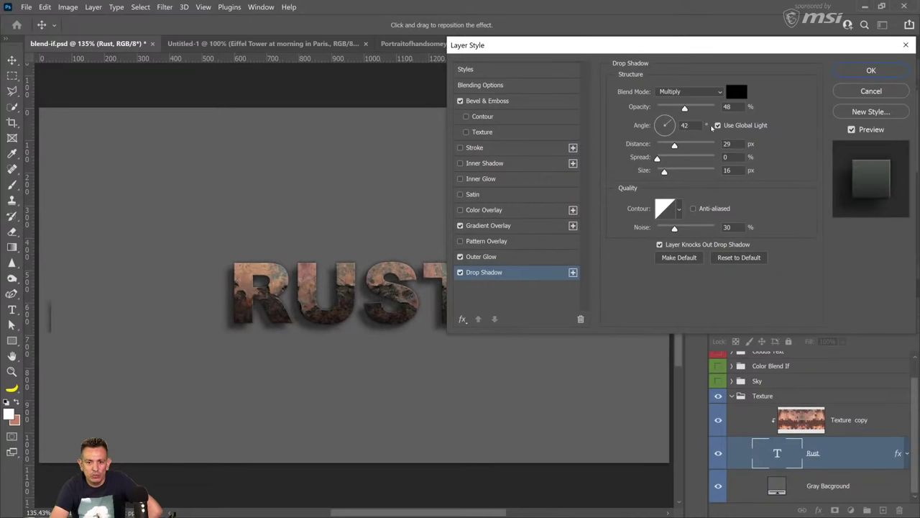
pyautogui.click(512, 102)
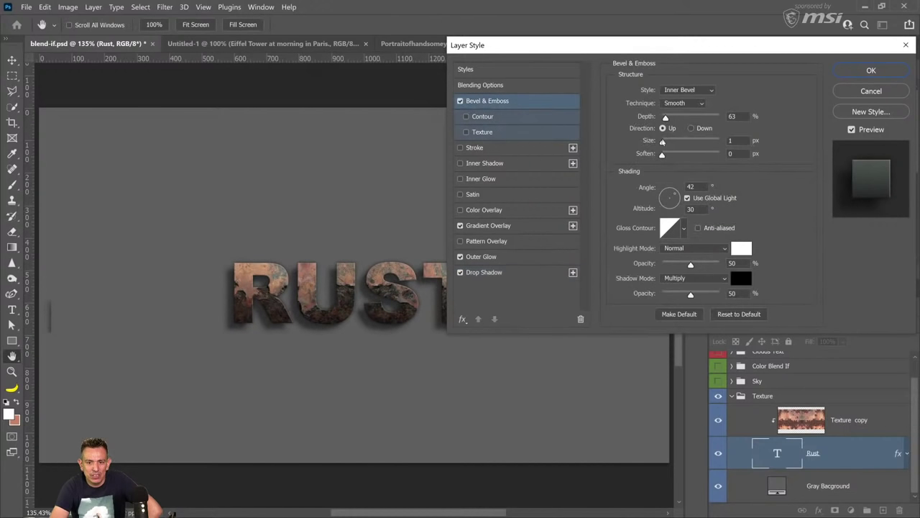
pyautogui.moveTo(666, 142); pyautogui.dragTo(667, 142)
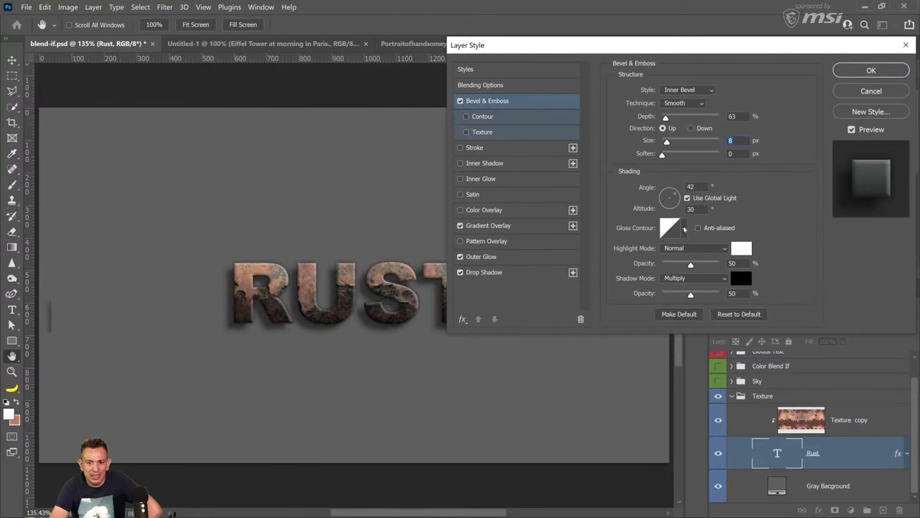
pyautogui.moveTo(690, 266); pyautogui.dragTo(721, 265)
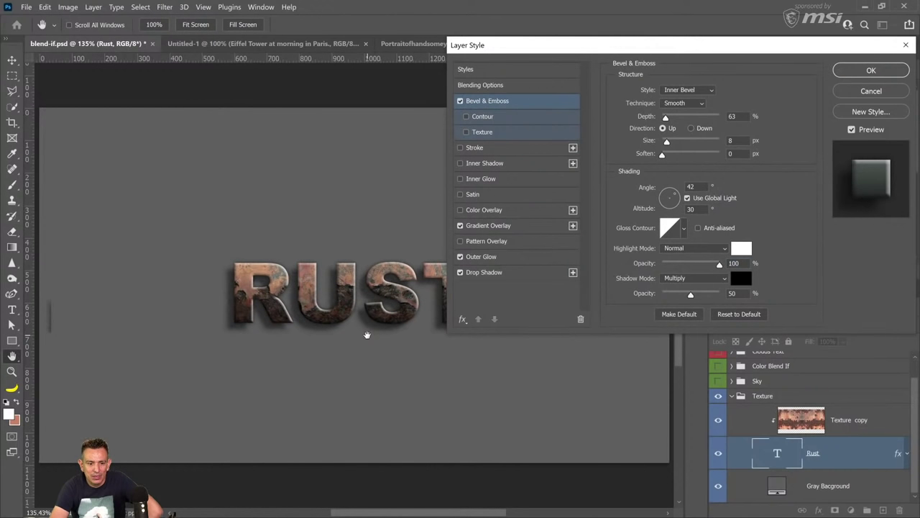
pyautogui.click(476, 272)
pyautogui.moveTo(409, 332); pyautogui.dragTo(373, 333)
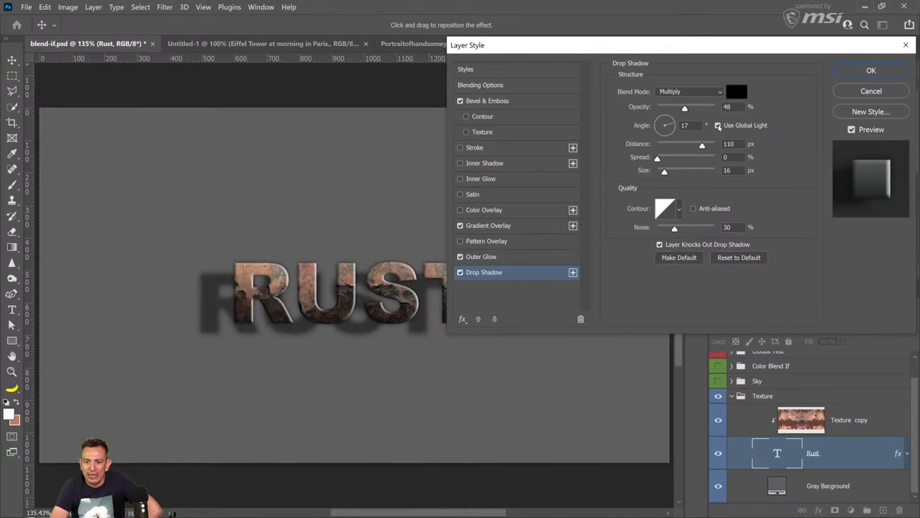
pyautogui.click(527, 104)
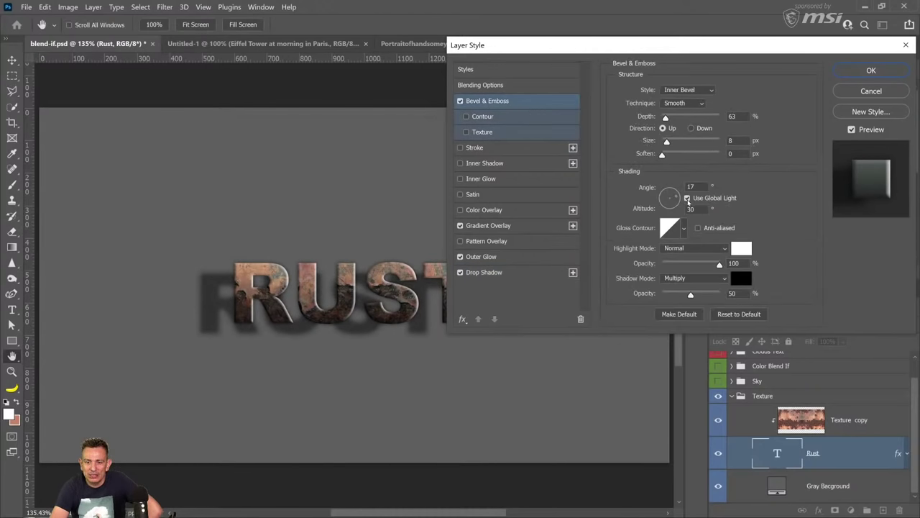
pyautogui.press('Escape')
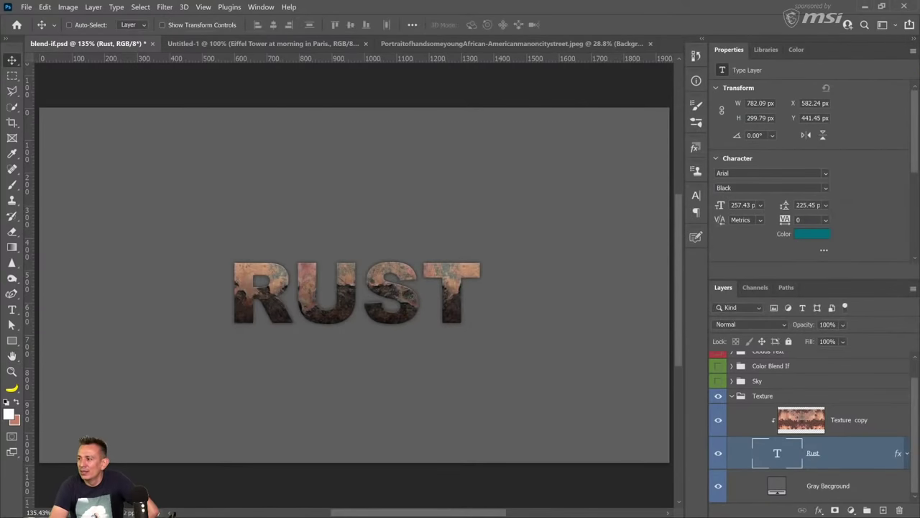
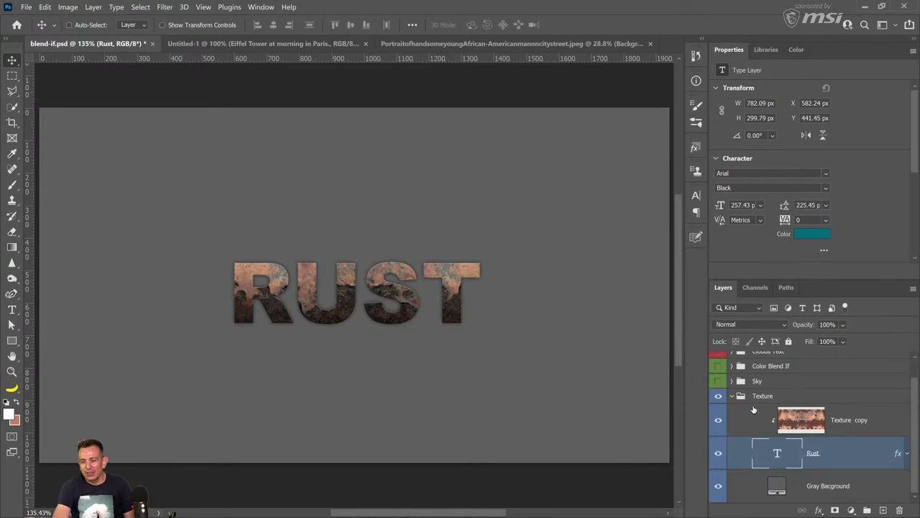
# Collapse the Texture group in blend-if.psd and toggle the Blend If group's visibility on and off
pyautogui.click(732, 397)
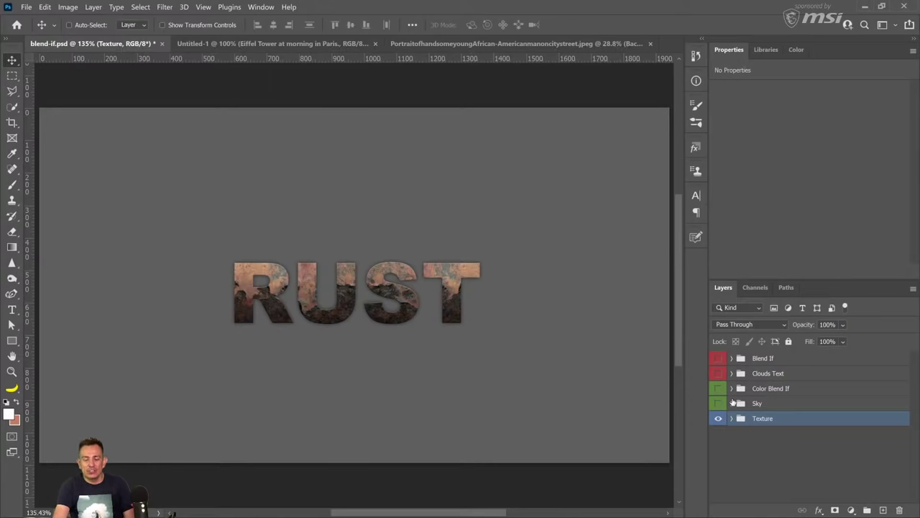
pyautogui.click(718, 358)
pyautogui.click(719, 358)
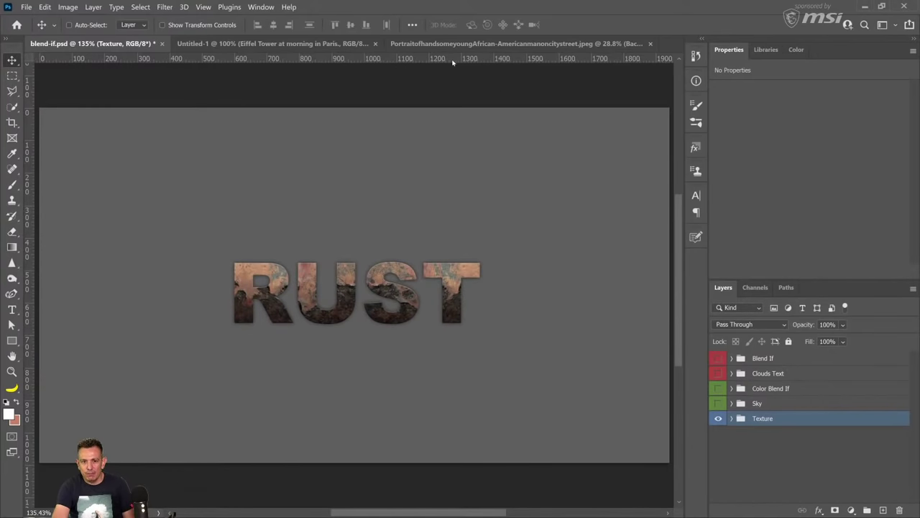
# In the street portrait, create Group 1 containing a fresh empty layer, replacing the old Layer 1
pyautogui.click(453, 44)
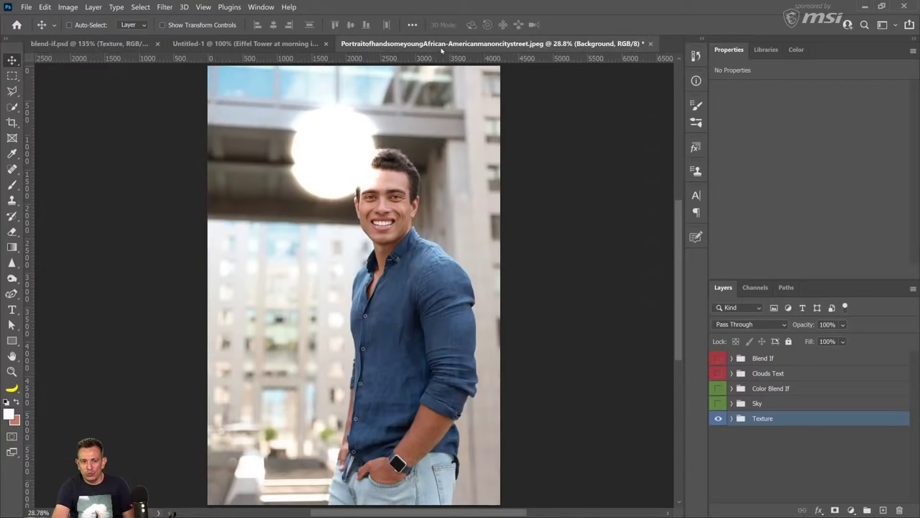
pyautogui.click(794, 397)
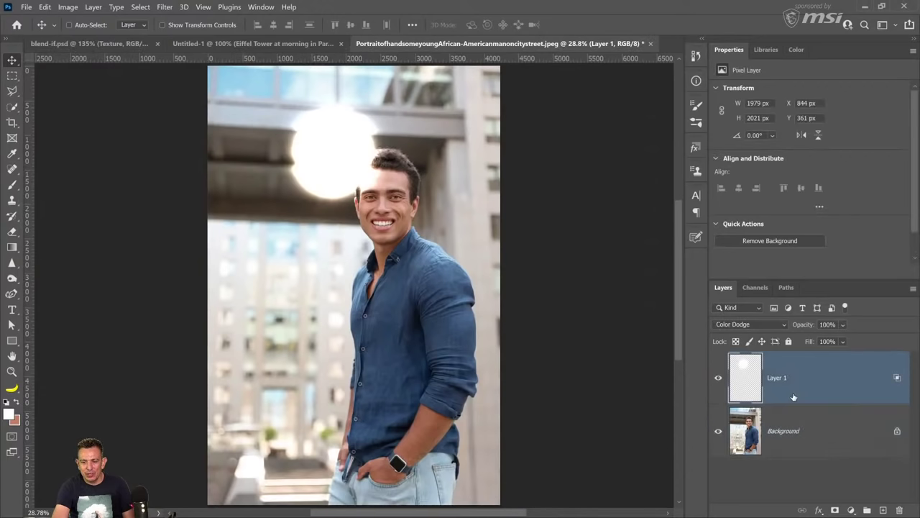
pyautogui.click(868, 510)
pyautogui.moveTo(784, 390)
pyautogui.mouseDown()
pyautogui.moveTo(766, 377)
pyautogui.moveTo(775, 397)
pyautogui.mouseUp()
pyautogui.click(756, 324)
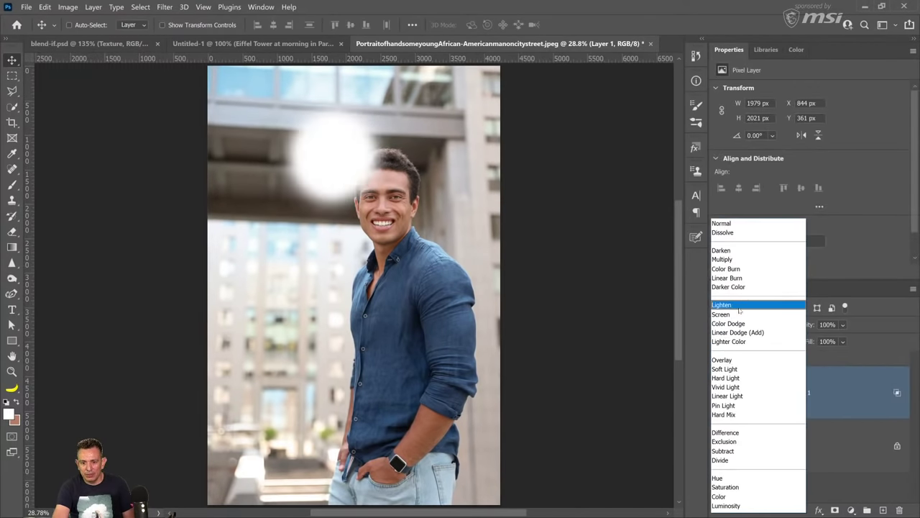
pyautogui.press('Escape')
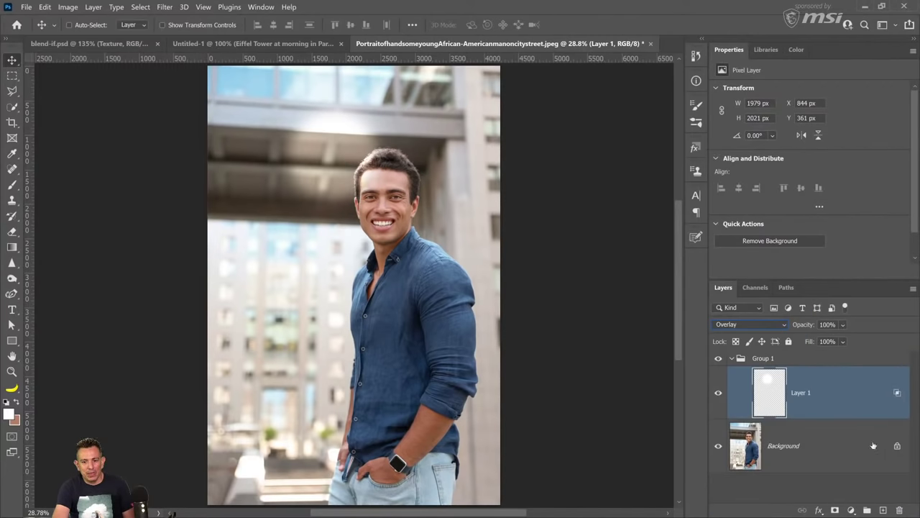
pyautogui.moveTo(846, 403); pyautogui.dragTo(898, 510)
pyautogui.click(884, 510)
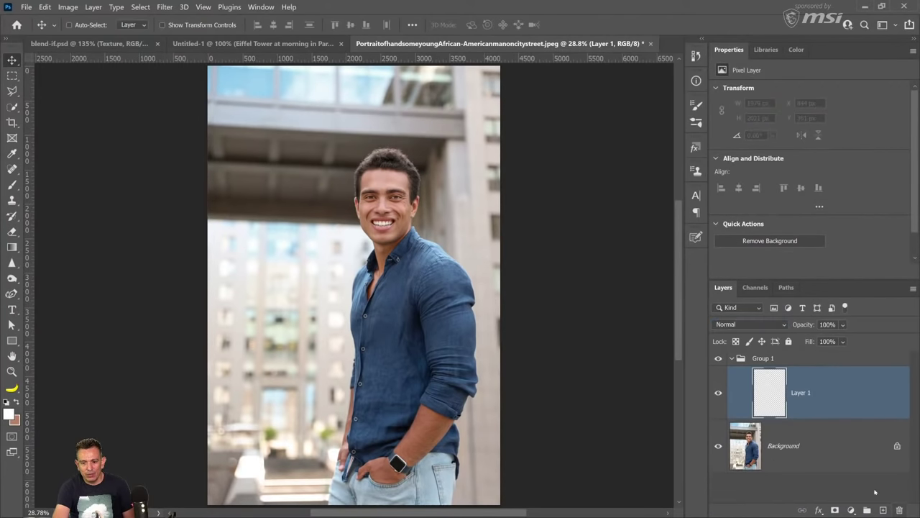
# Brush red (ff0000) over the man's head and set that layer to Overlay
pyautogui.click(11, 185)
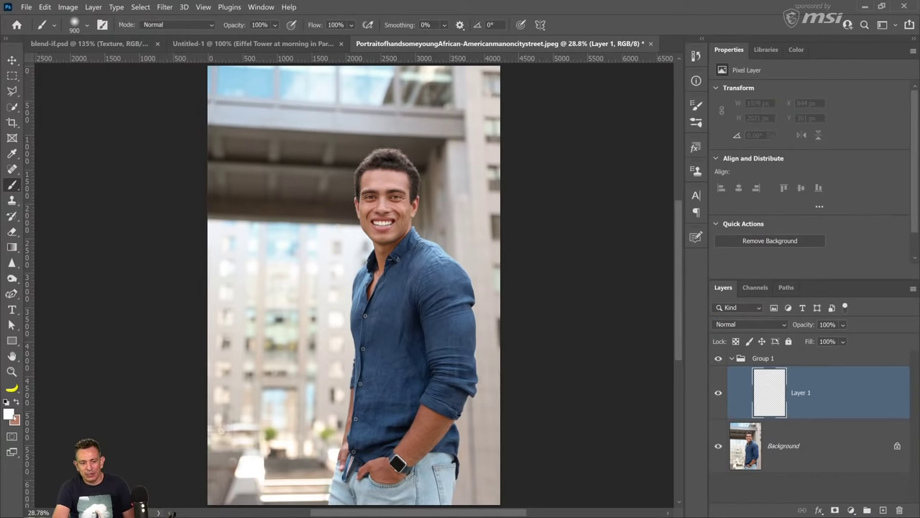
pyautogui.click(9, 414)
pyautogui.write('ff0000')
pyautogui.press('Return')
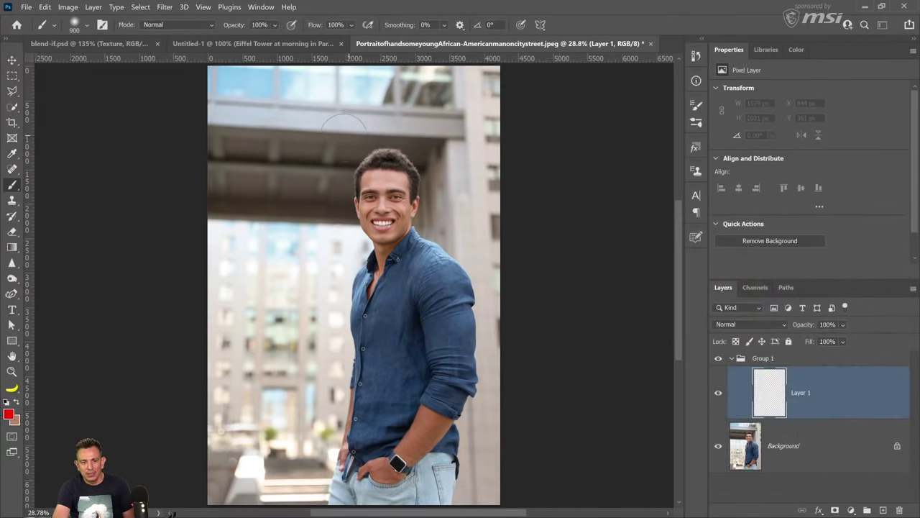
pyautogui.moveTo(334, 141)
pyautogui.mouseDown()
pyautogui.moveTo(367, 147)
pyautogui.moveTo(378, 191)
pyautogui.mouseUp()
pyautogui.click(751, 324)
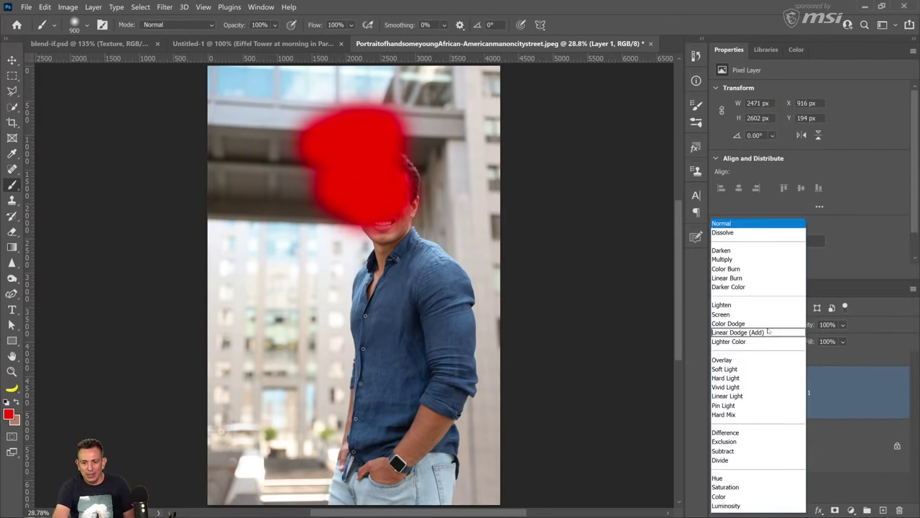
pyautogui.click(741, 360)
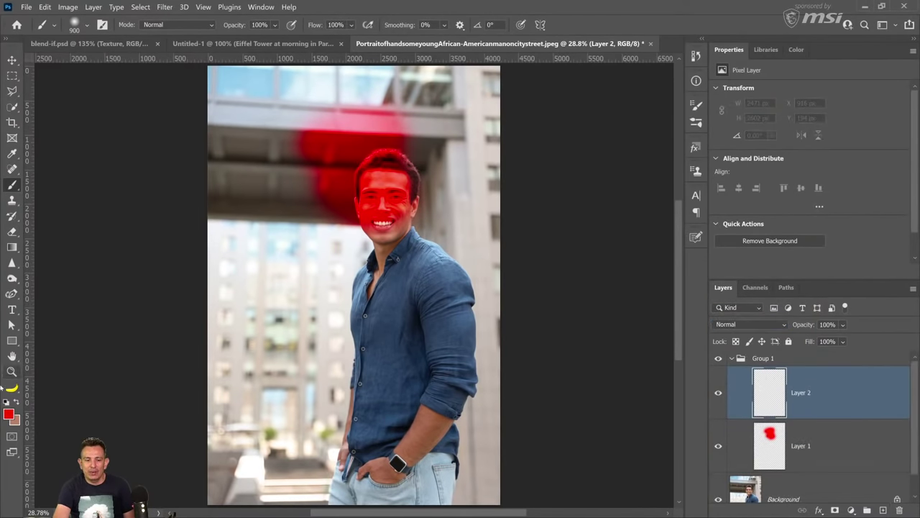
# Paint a cyan stroke across the man's chest and set its layer to Exclusion
pyautogui.click(9, 415)
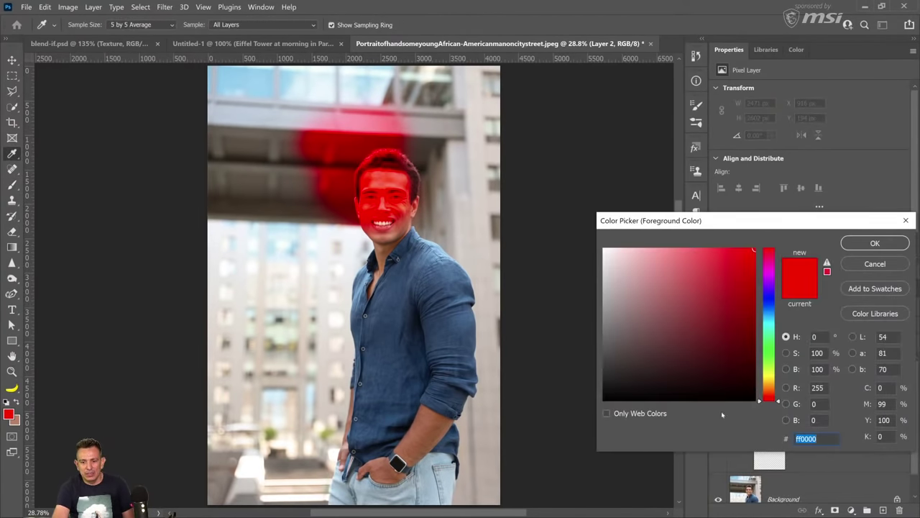
pyautogui.click(769, 327)
pyautogui.click(875, 243)
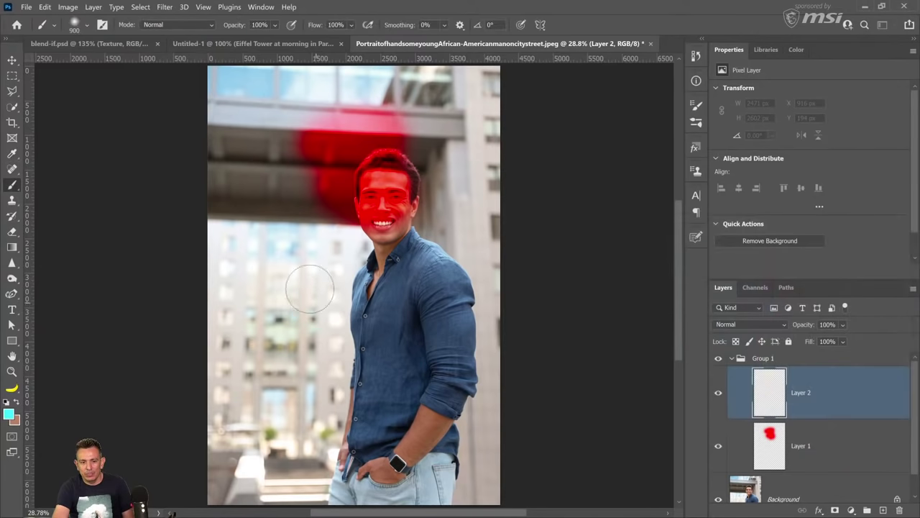
pyautogui.moveTo(309, 284); pyautogui.dragTo(374, 288)
pyautogui.click(737, 327)
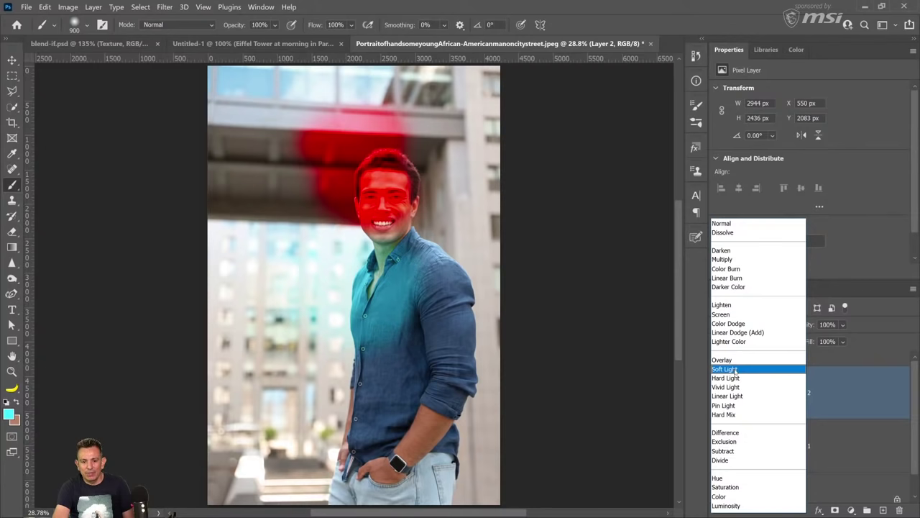
pyautogui.click(736, 442)
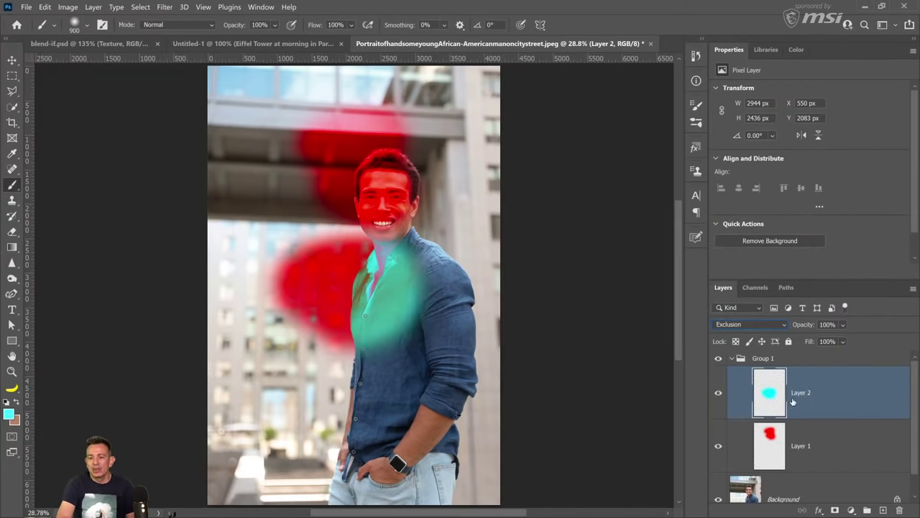
# Try merging Group 1 with Ctrl+E, then undo the merge and expand the group again
pyautogui.click(737, 365)
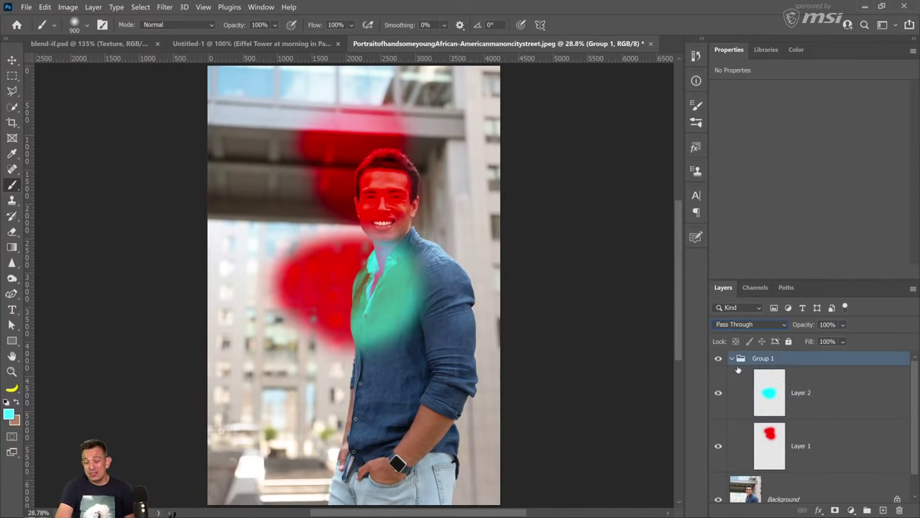
pyautogui.click(732, 358)
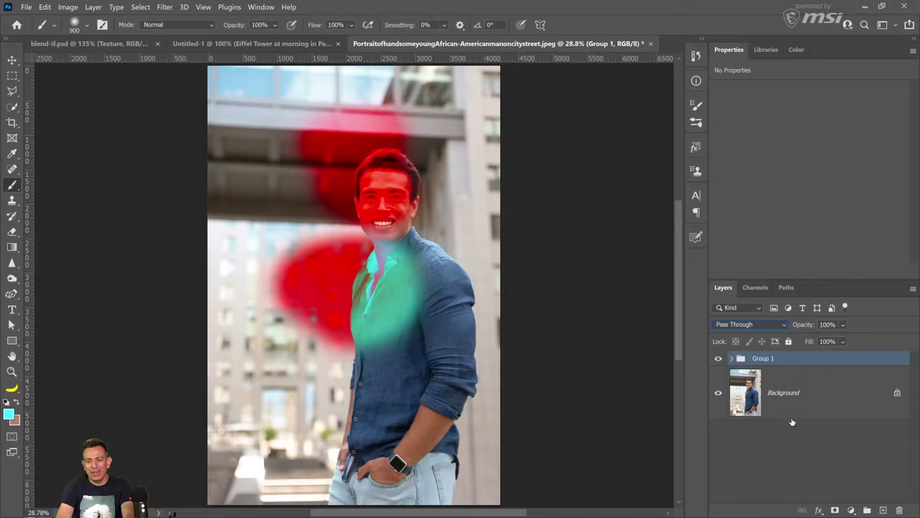
pyautogui.hotkey('ctrl', 'e')
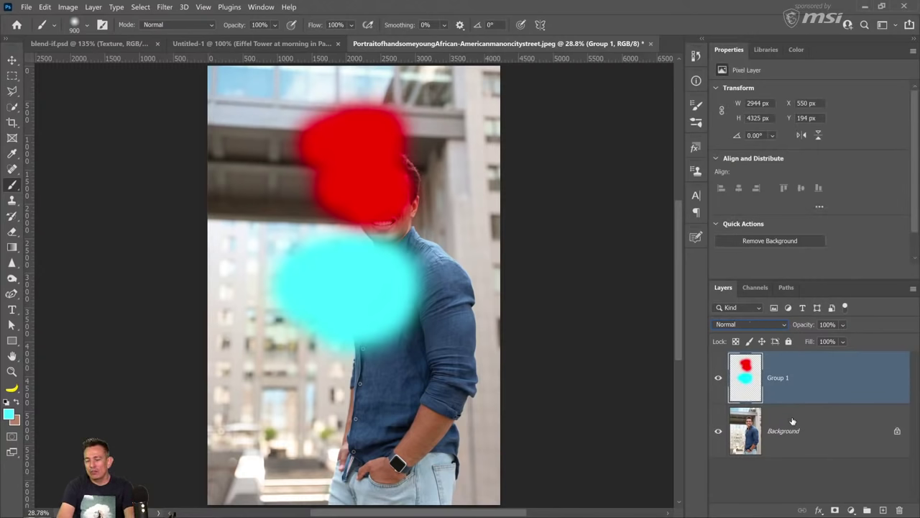
pyautogui.hotkey('ctrl', 'z')
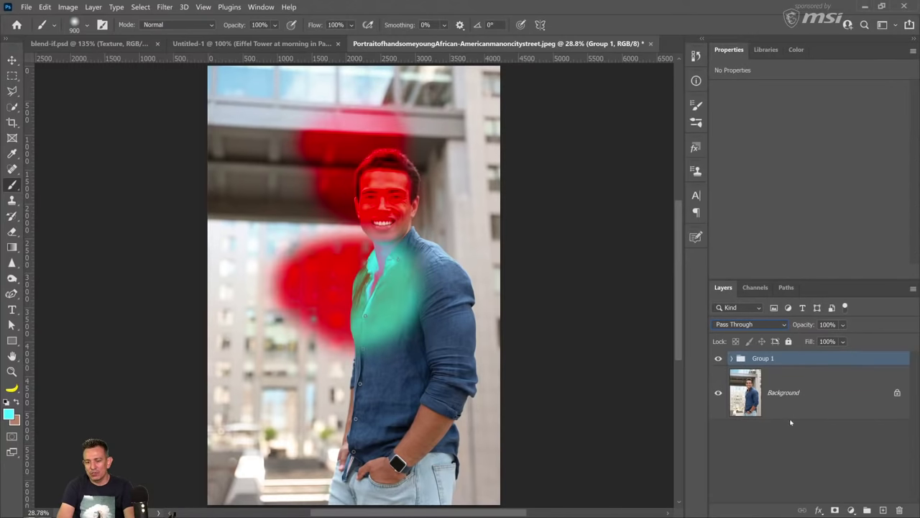
pyautogui.click(732, 358)
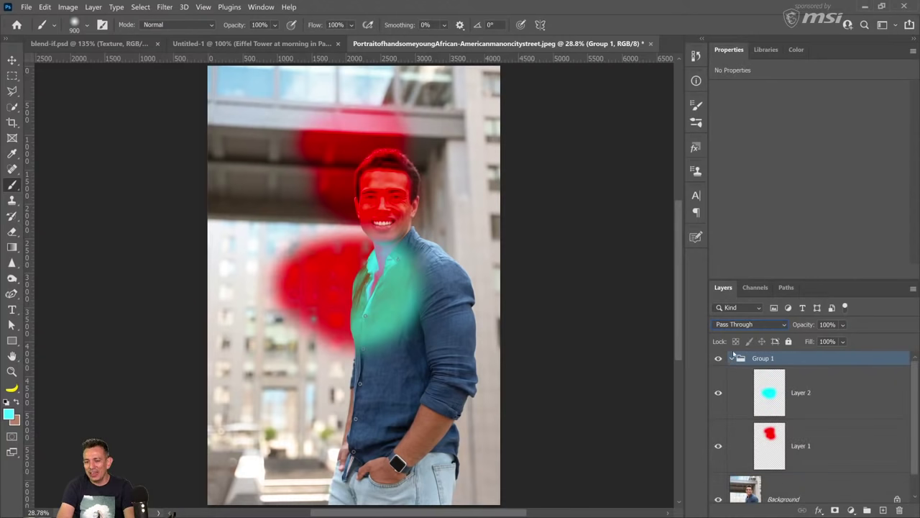
# Change Group 1's blend mode from Pass Through to Normal
pyautogui.click(738, 324)
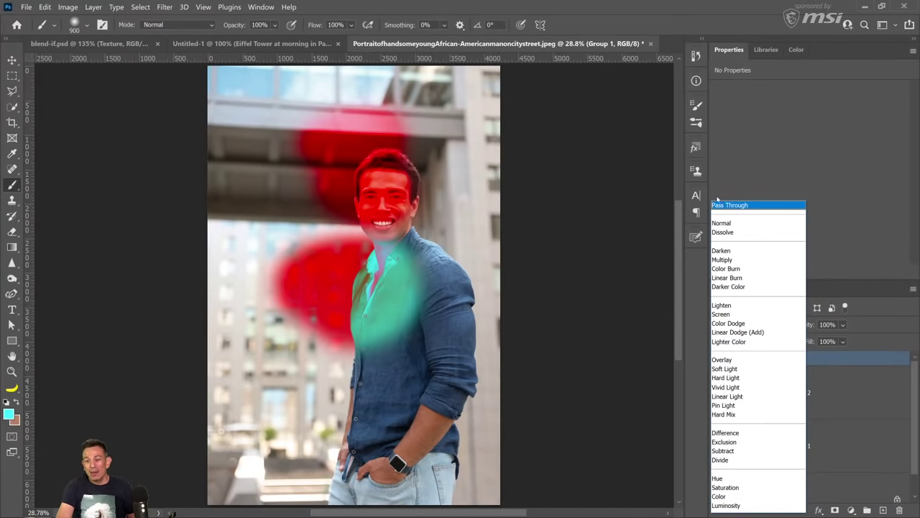
pyautogui.click(726, 207)
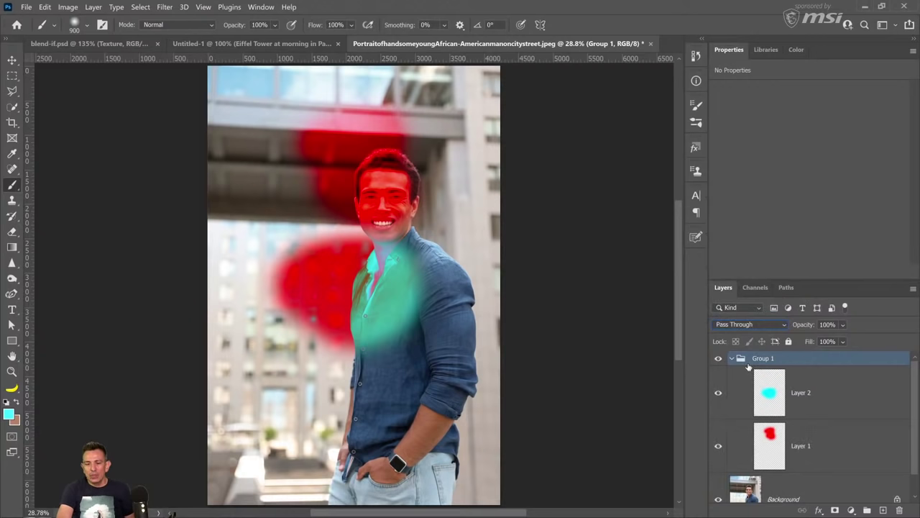
pyautogui.click(748, 324)
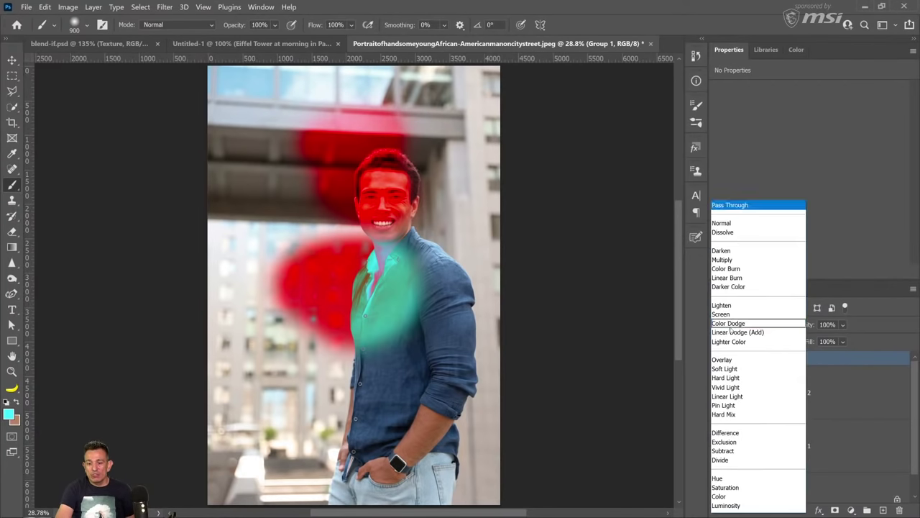
pyautogui.click(723, 224)
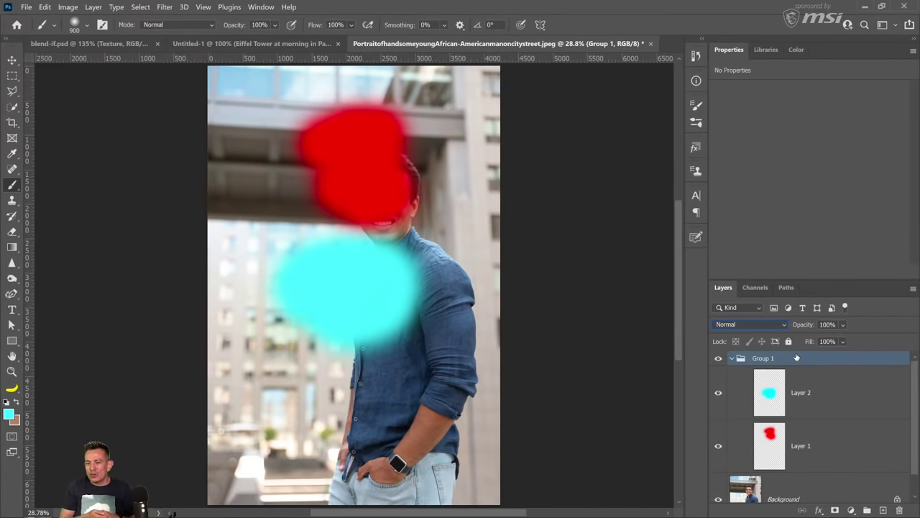
# Set Layer 2 inside Group 1 to Screen blending
pyautogui.click(801, 385)
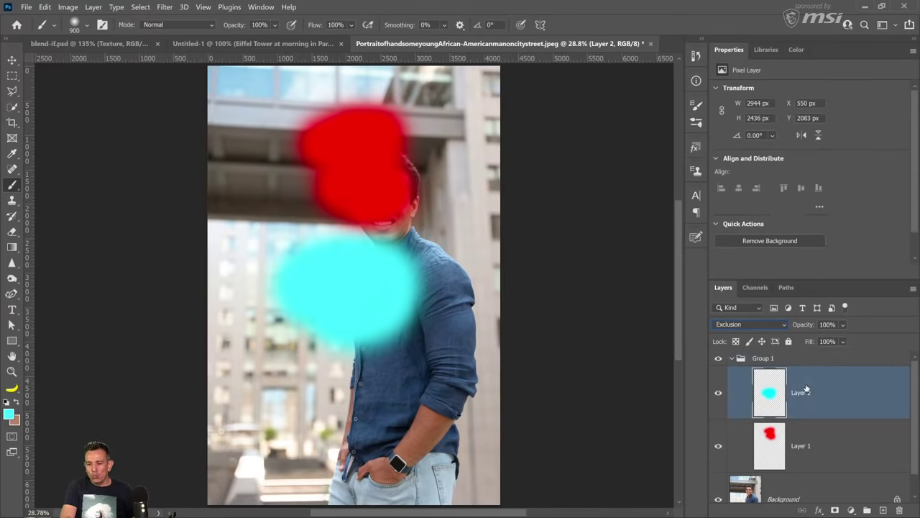
pyautogui.click(810, 436)
pyautogui.click(803, 388)
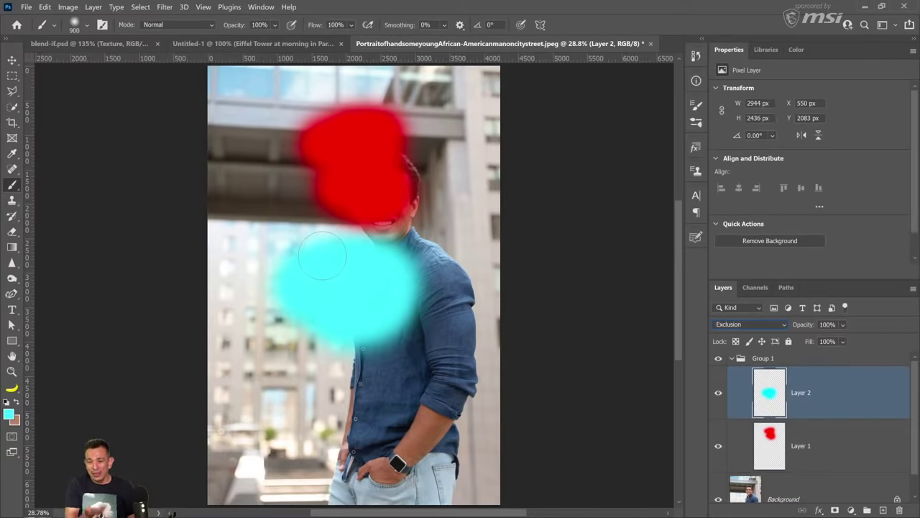
pyautogui.click(751, 325)
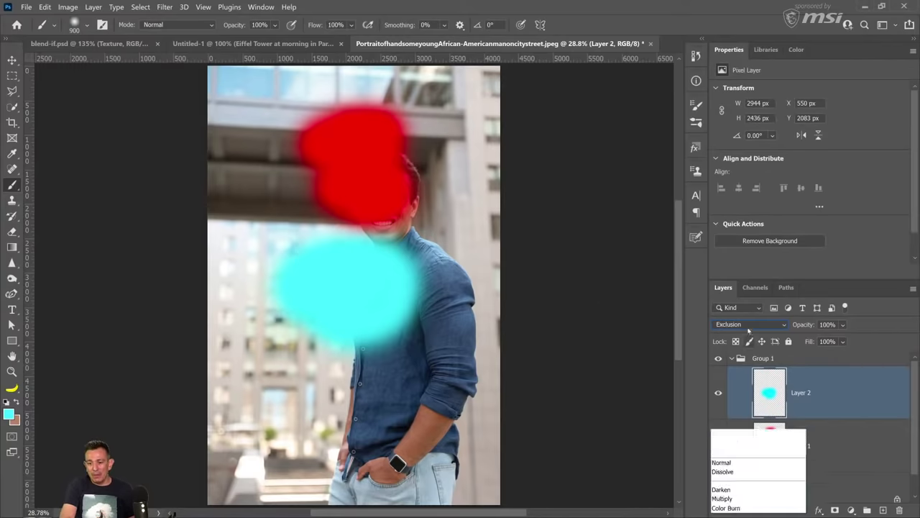
pyautogui.click(732, 315)
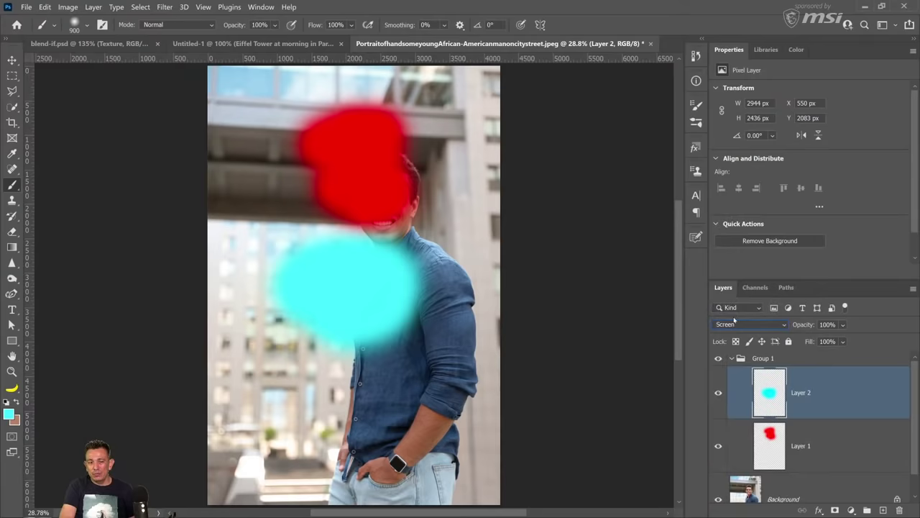
# Check Layer 1 and Layer 2 blend modes and return Group 1 to Pass Through
pyautogui.click(830, 444)
pyautogui.click(751, 327)
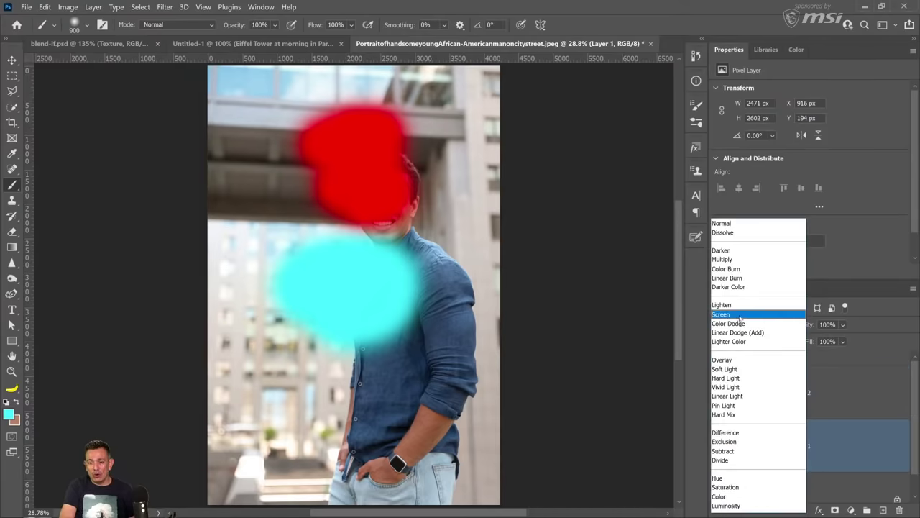
pyautogui.click(739, 314)
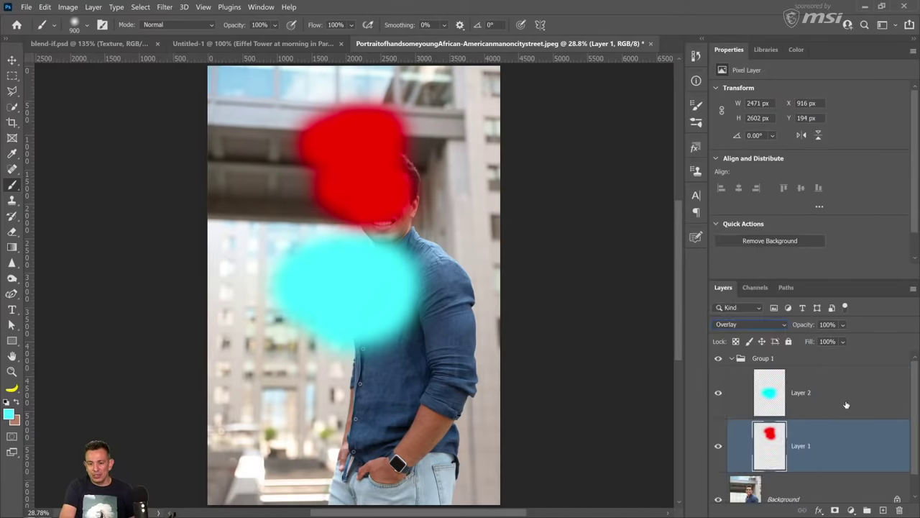
pyautogui.click(844, 400)
pyautogui.click(752, 325)
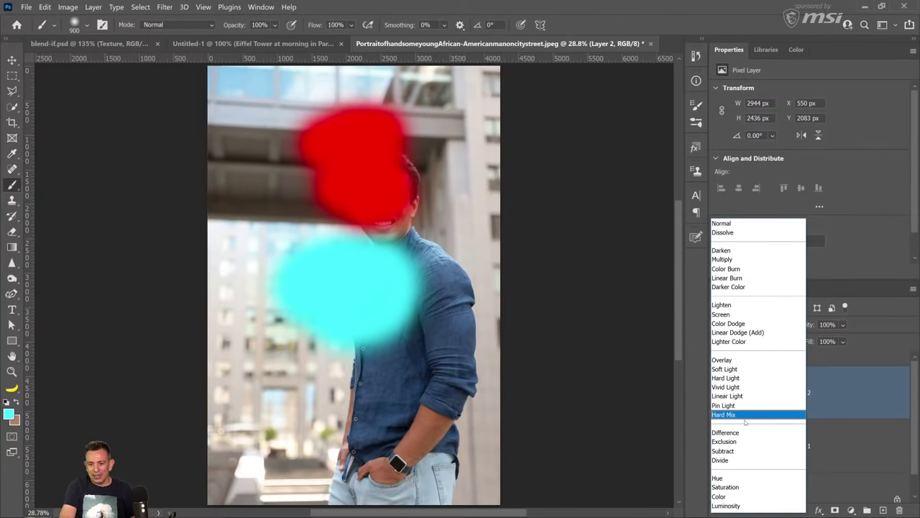
pyautogui.click(858, 395)
pyautogui.click(856, 357)
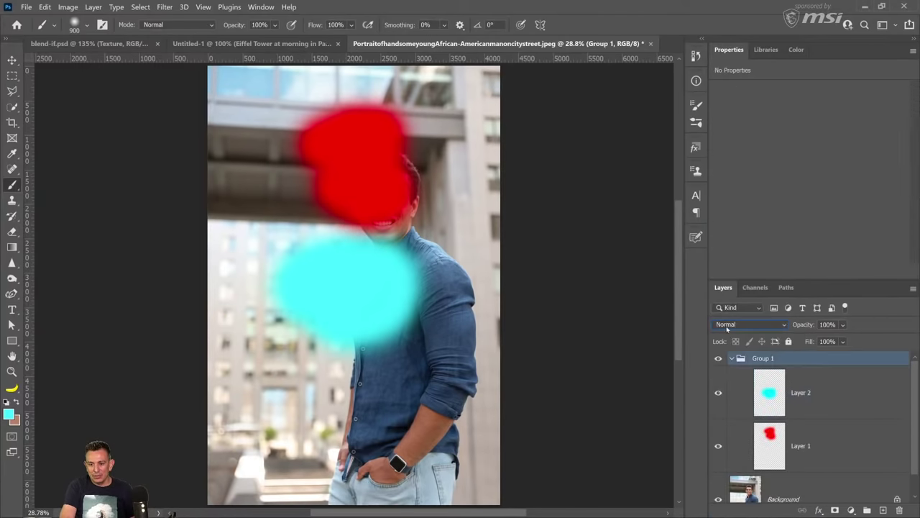
pyautogui.click(751, 324)
pyautogui.click(736, 205)
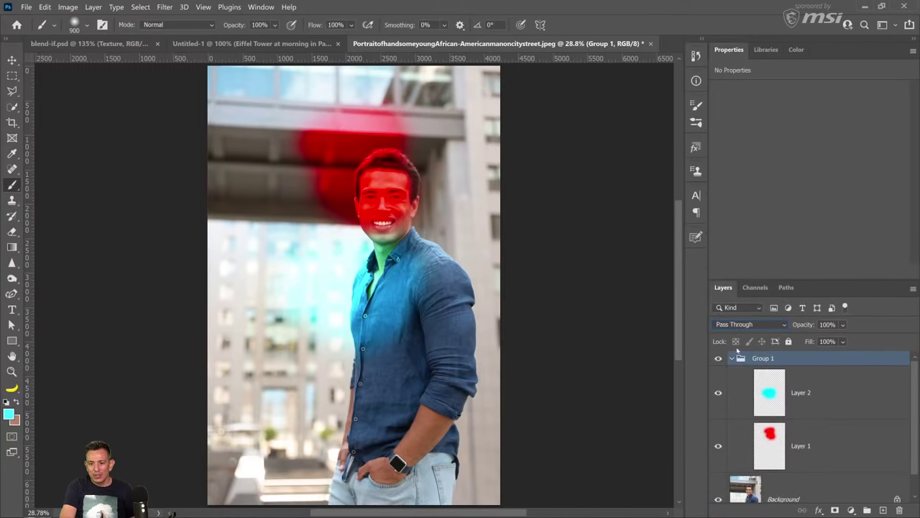
# Put Layer 2 back in Overlay mode
pyautogui.click(767, 395)
pyautogui.click(742, 326)
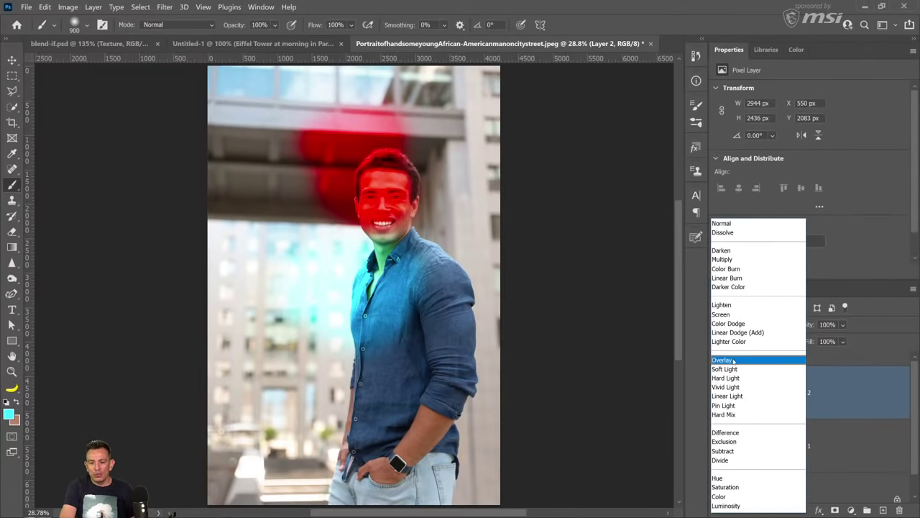
pyautogui.click(766, 360)
pyautogui.hotkey('alt', '[')
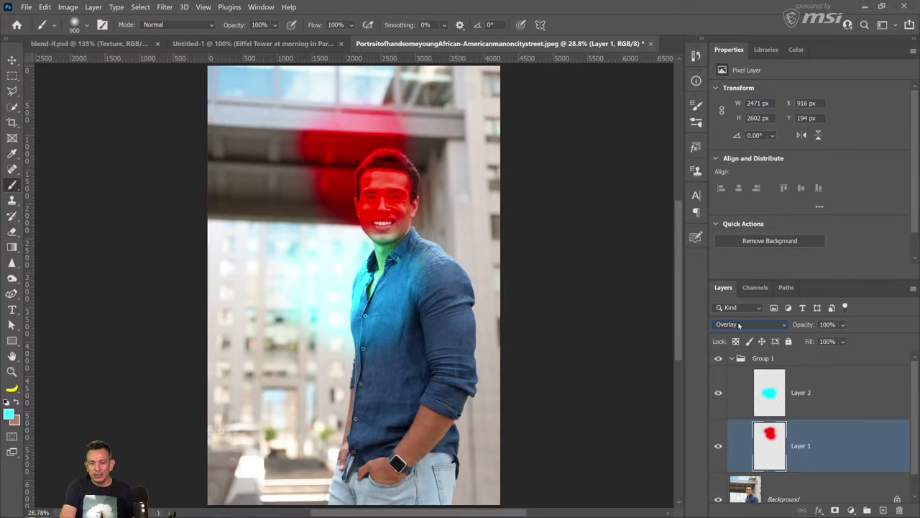
# Compare a merged Overlay layer via Ctrl+E, undo it, and set Group 1 to Overlay
pyautogui.click(749, 363)
pyautogui.hotkey('ctrl', 'e')
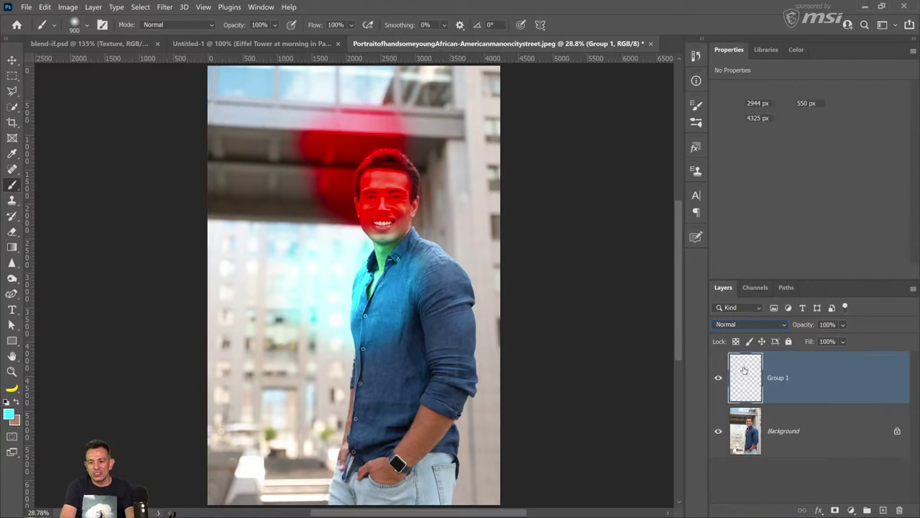
pyautogui.click(750, 324)
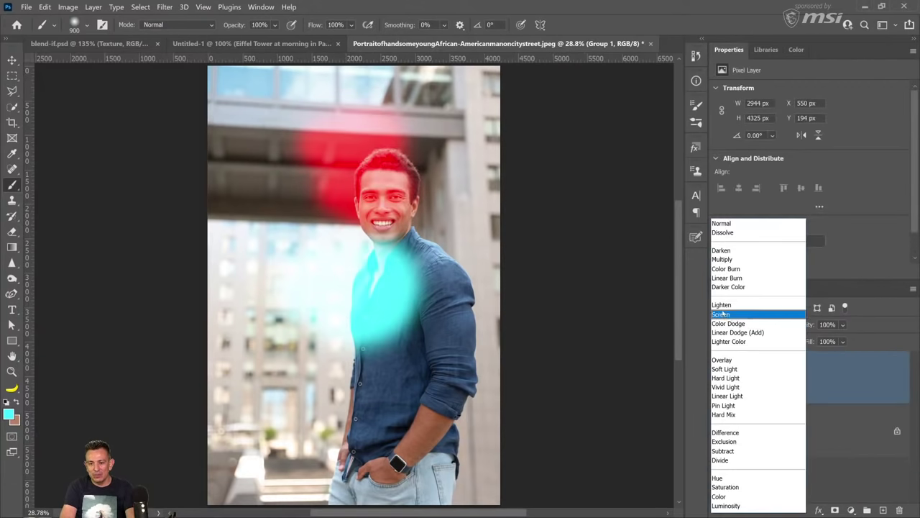
pyautogui.click(722, 360)
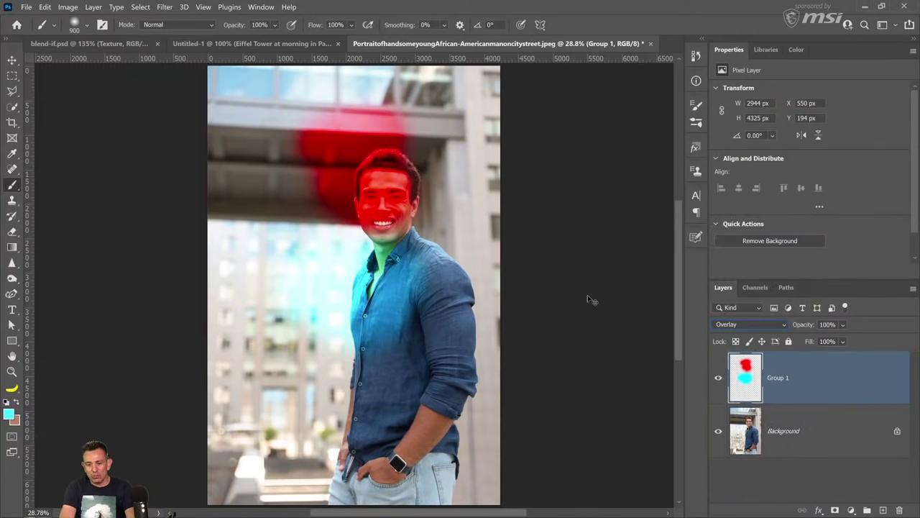
pyautogui.hotkey('ctrl', 'z')
pyautogui.hotkey('ctrl', 'z')
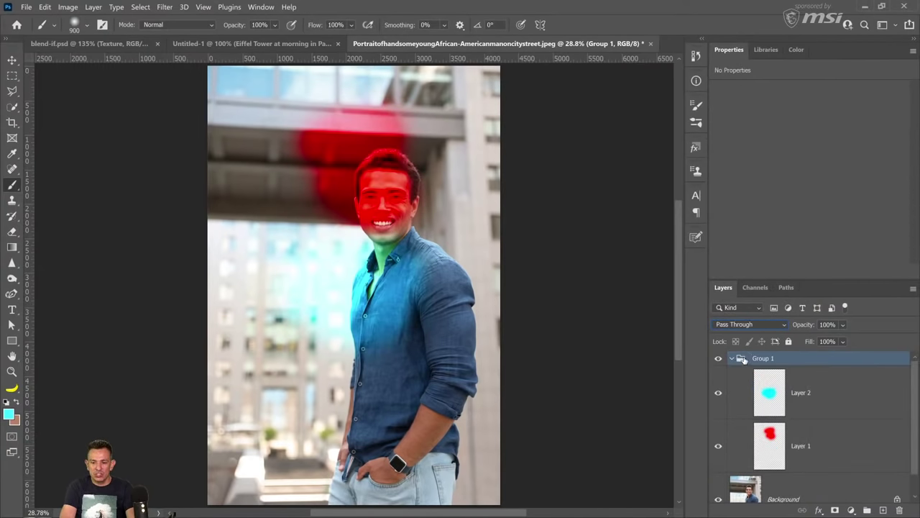
pyautogui.click(750, 325)
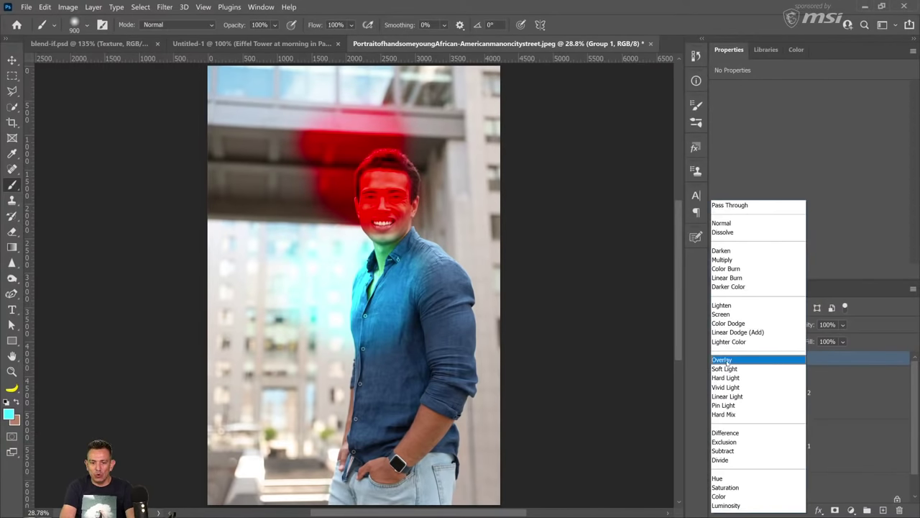
pyautogui.click(722, 360)
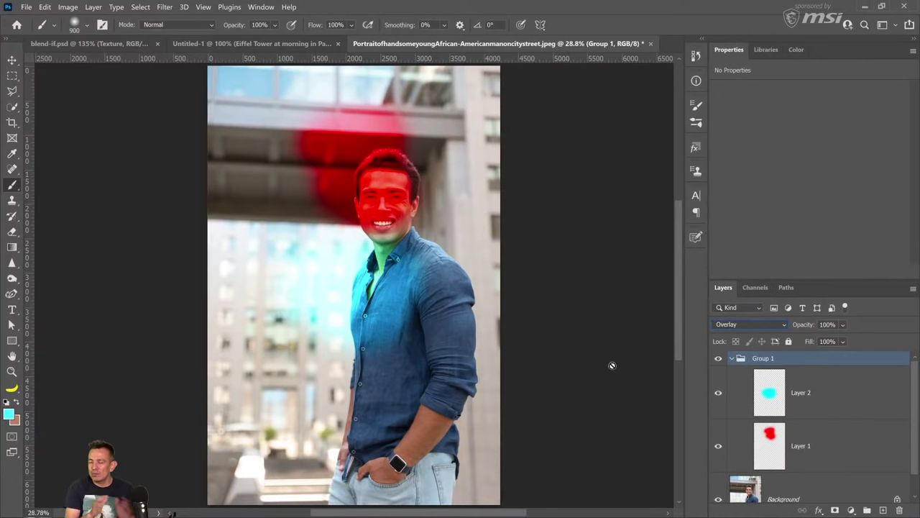